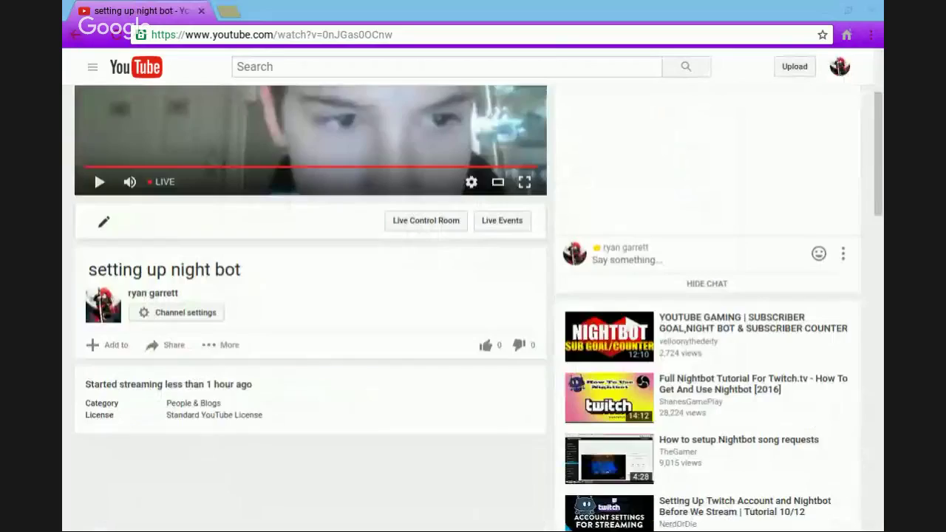
- Add Nightbot as a YouTube chat moderator by pasting its channel URL into the moderators list
scroll(473, 296, up, 2)
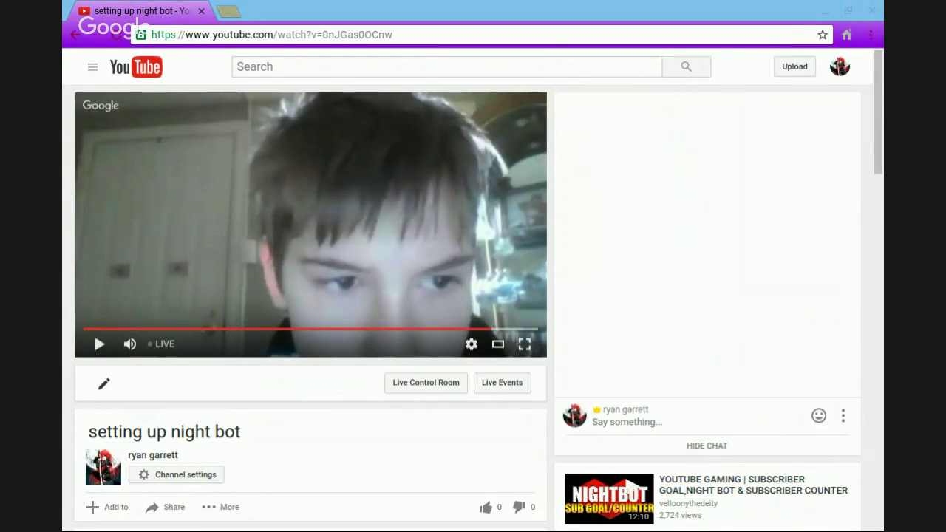
click(843, 416)
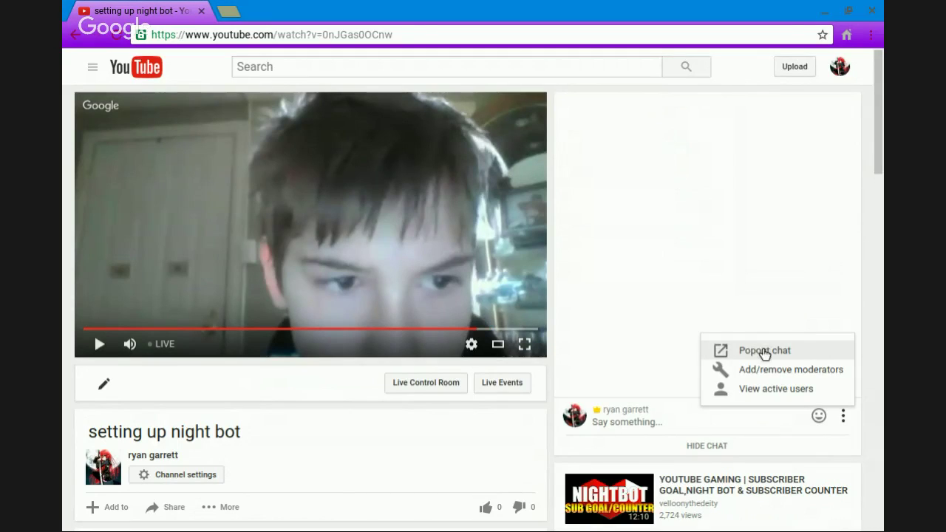
click(767, 373)
click(687, 292)
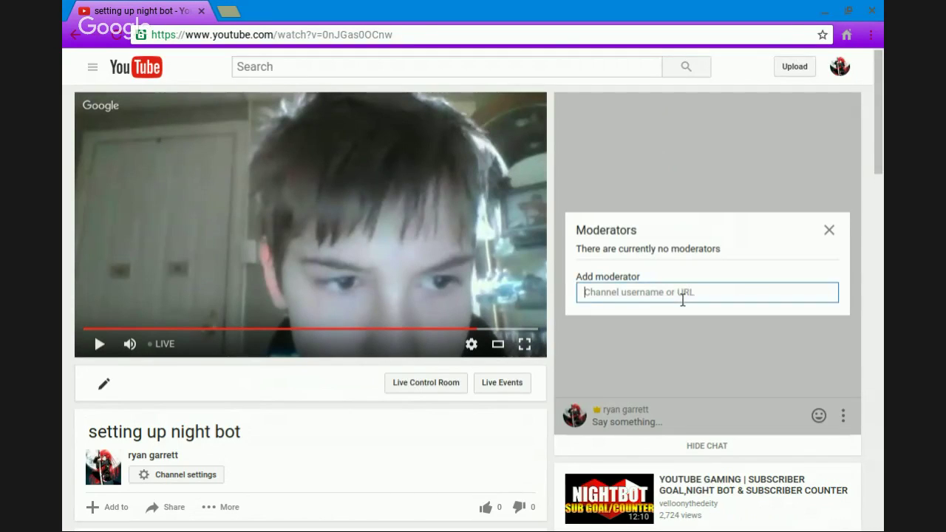
text(https://www.youtube.com/channel/UCSvjQBDgYDB5TGvmCZObcwA)
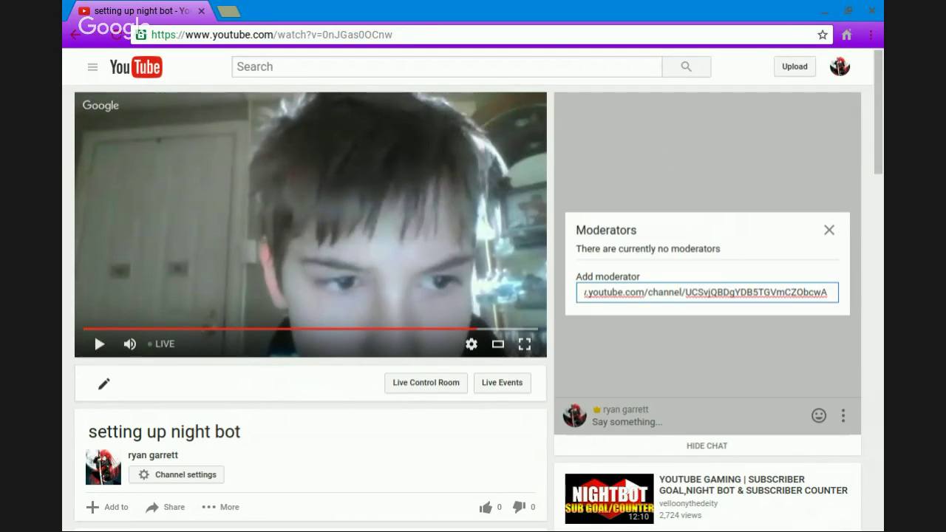
key(Return)
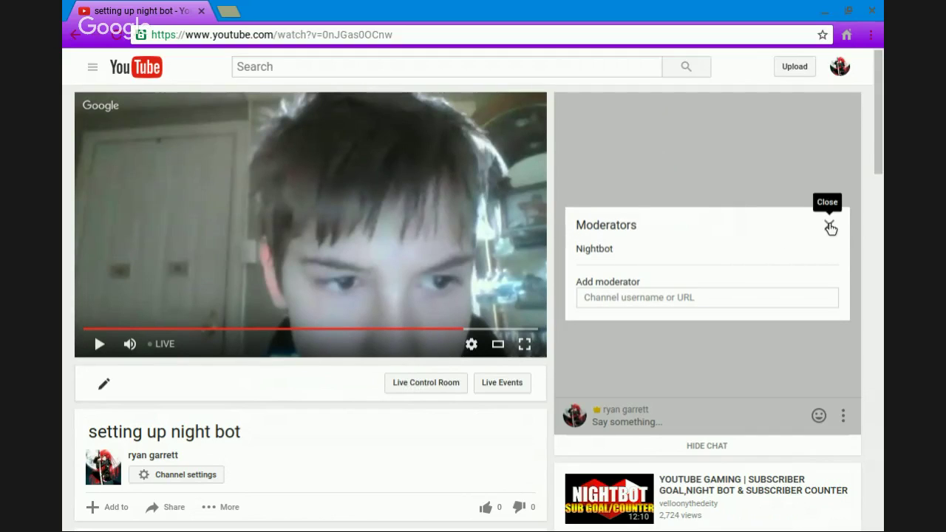
click(829, 226)
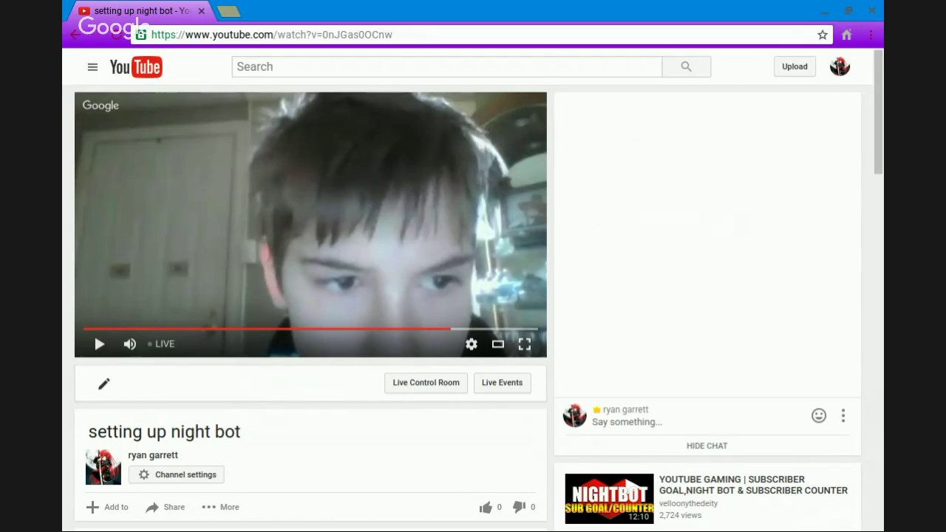
key(alt+equal)
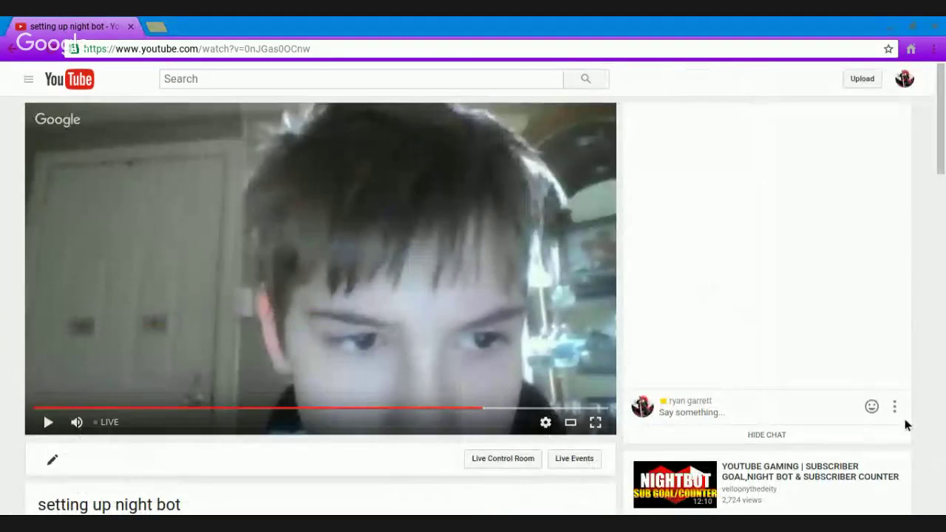
- Pop the live chat out into its own window, then return the browser to full width
click(894, 407)
click(847, 346)
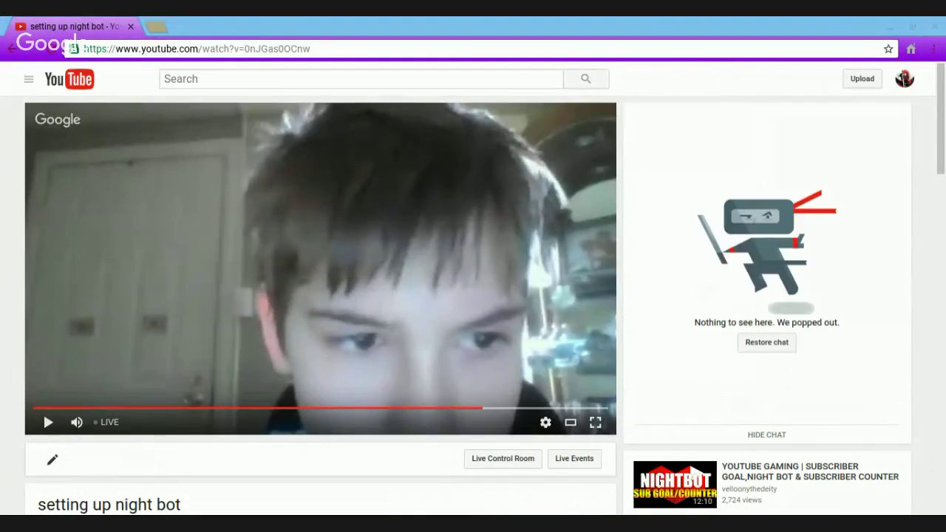
key(alt+equal)
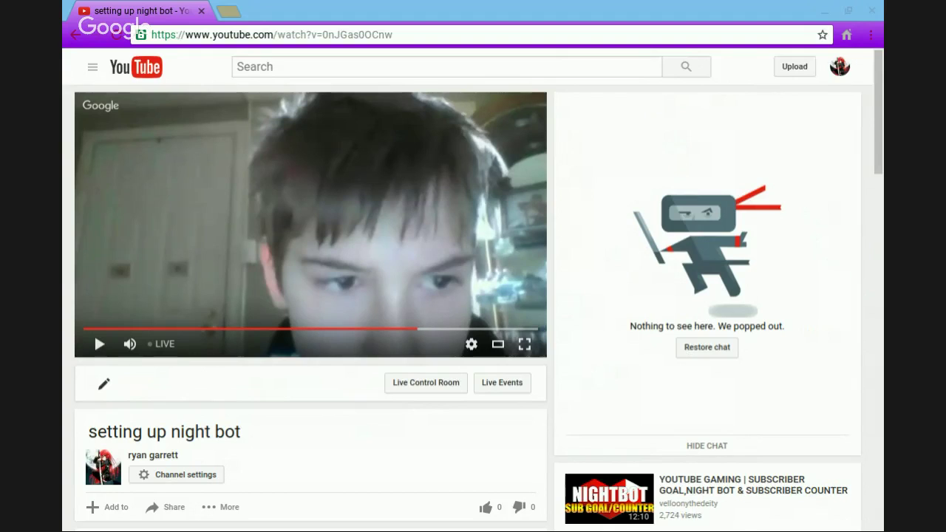
key(super+Up)
- Search YouTube for 'how to set up night bot' and open the Basic Nightbot Setup Tutorial
click(289, 69)
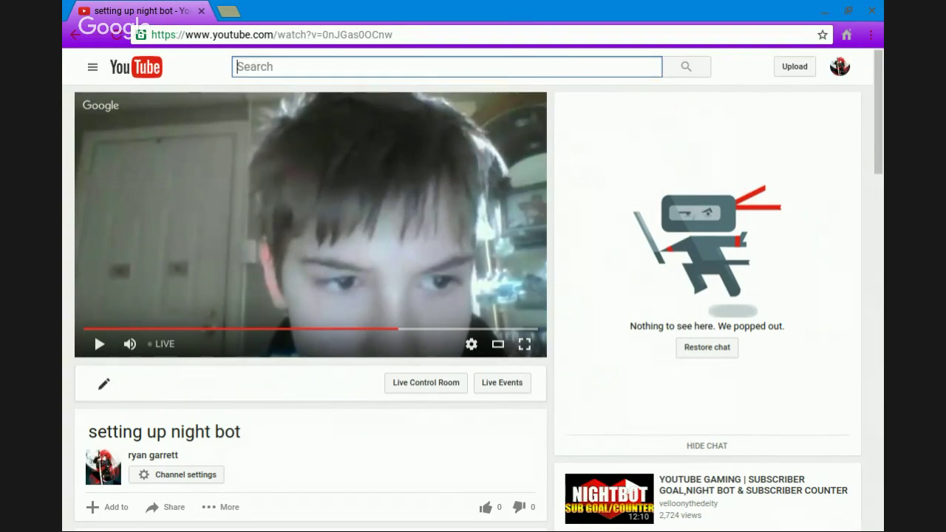
text(how to set )
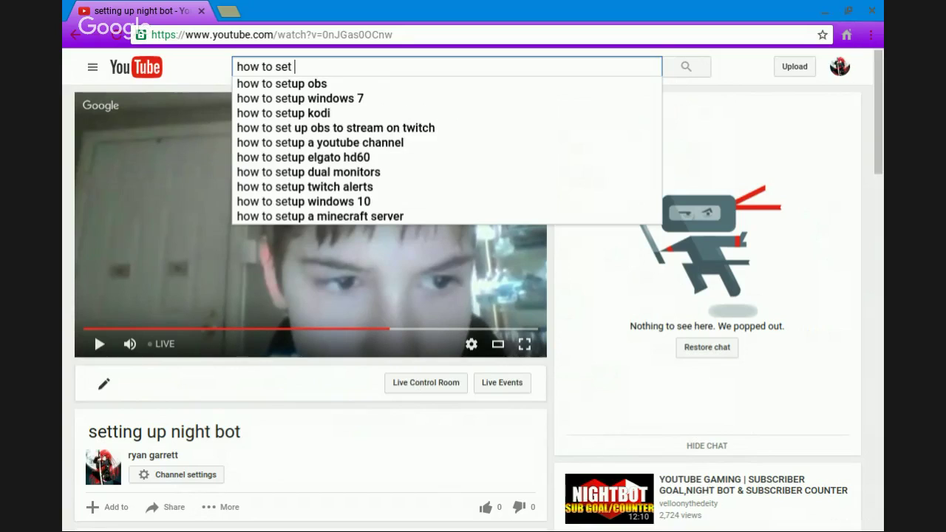
text(up night bot)
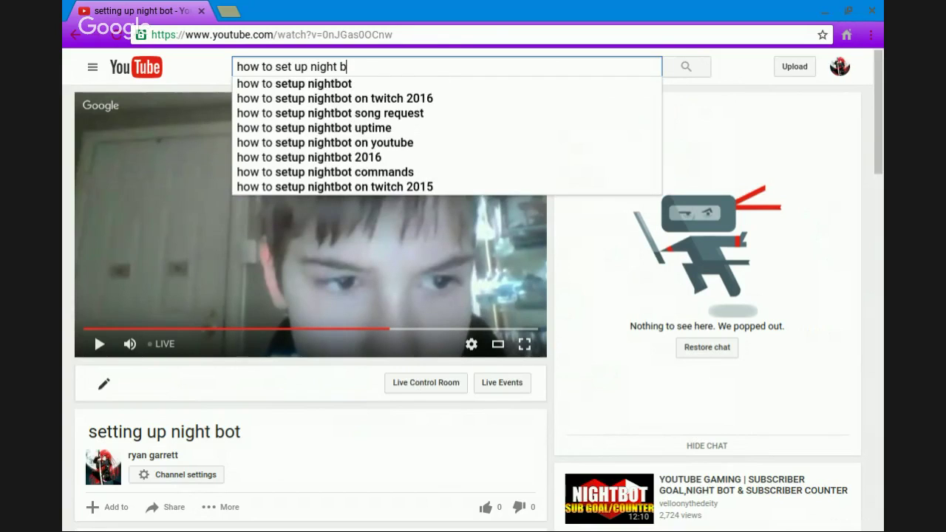
key(Return)
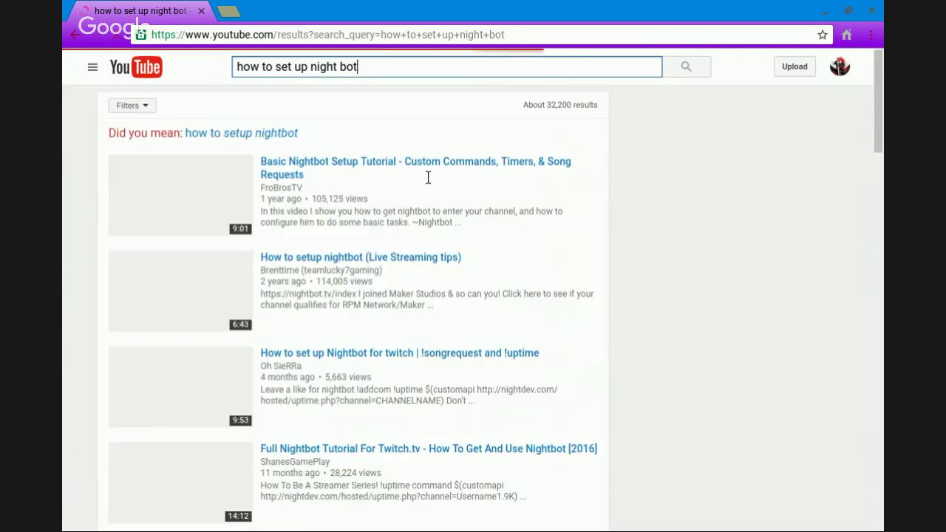
click(222, 413)
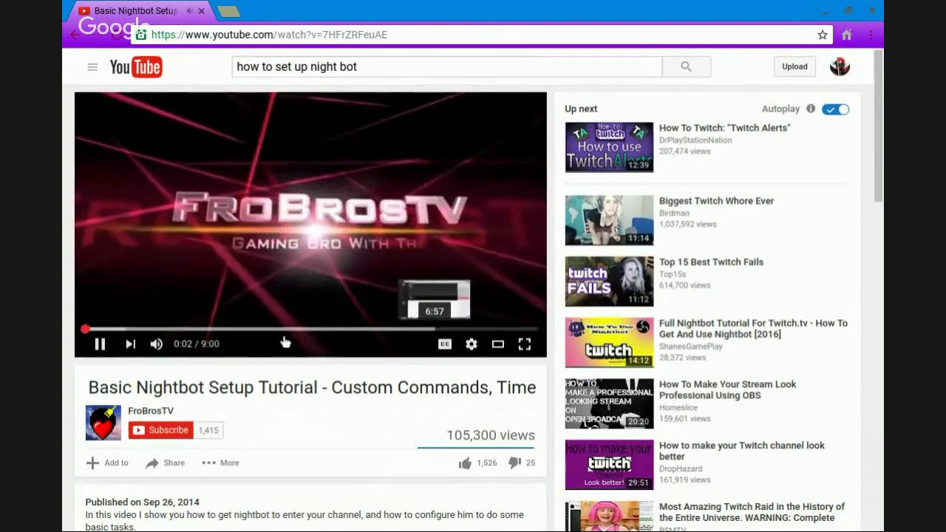
- Skip the tutorial ahead to about 0:34, pause it, and open a new tab
click(100, 330)
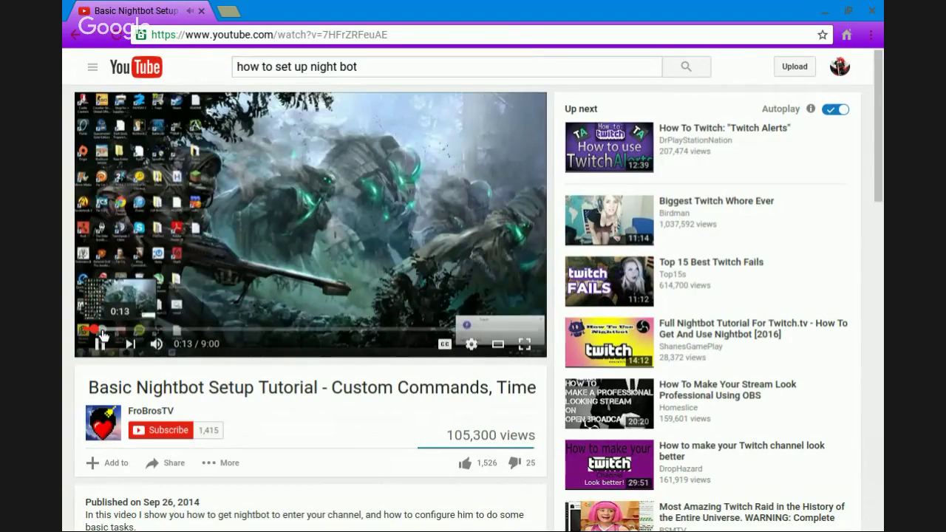
click(119, 330)
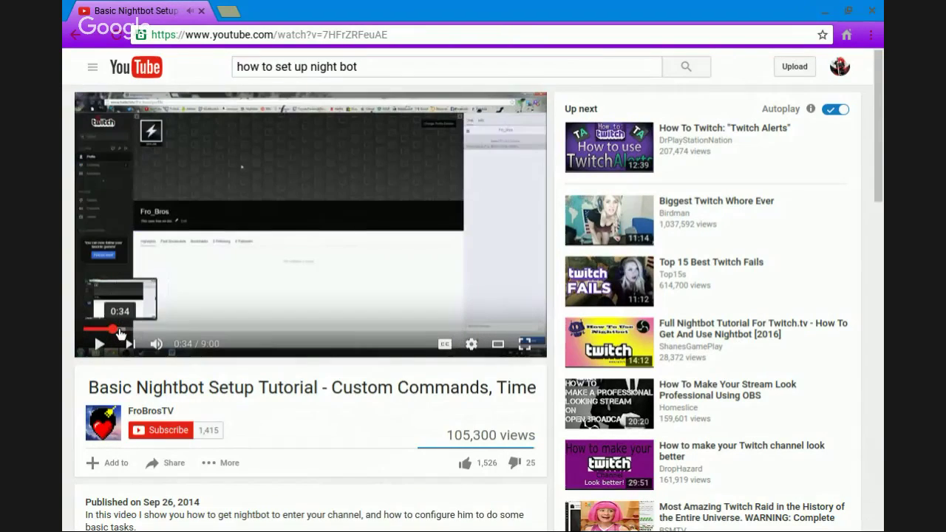
click(275, 212)
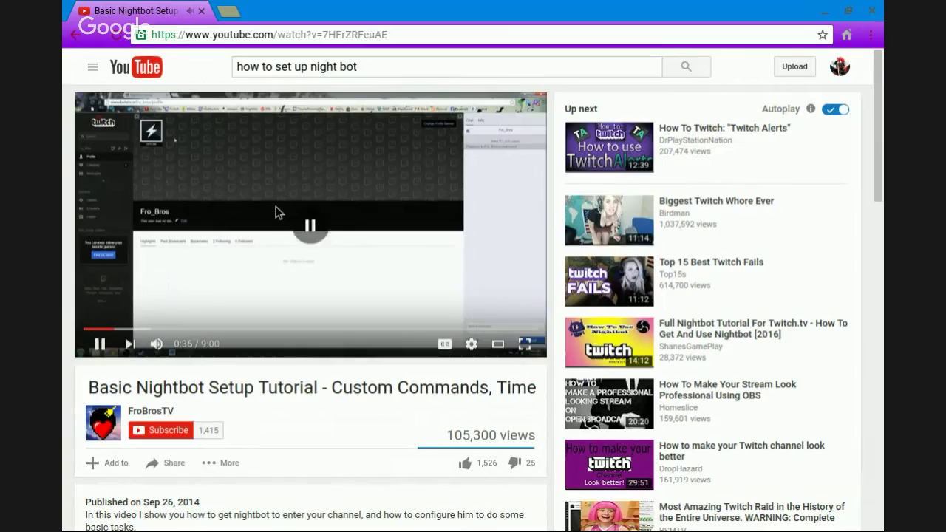
click(229, 11)
- Search Google for 'twitch', go to twitch.tv and bring up the Log In form
text(twitch)
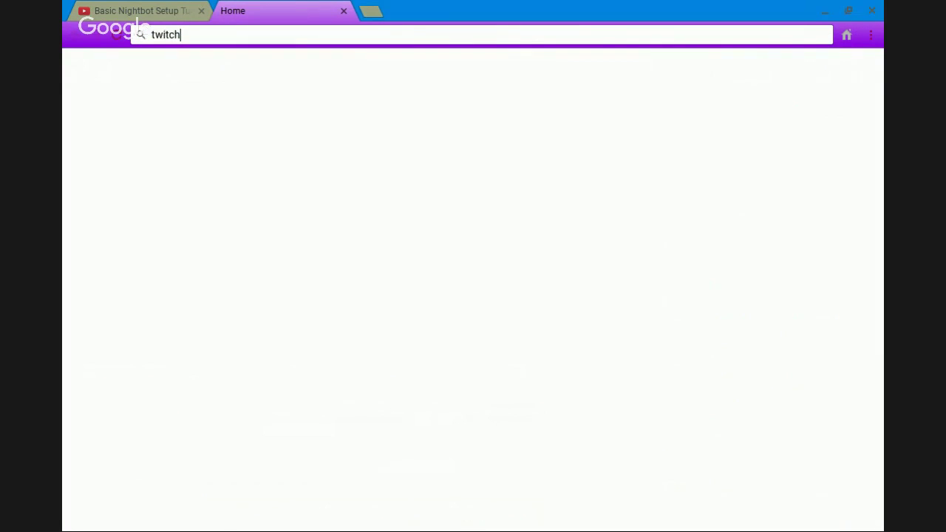
key(Return)
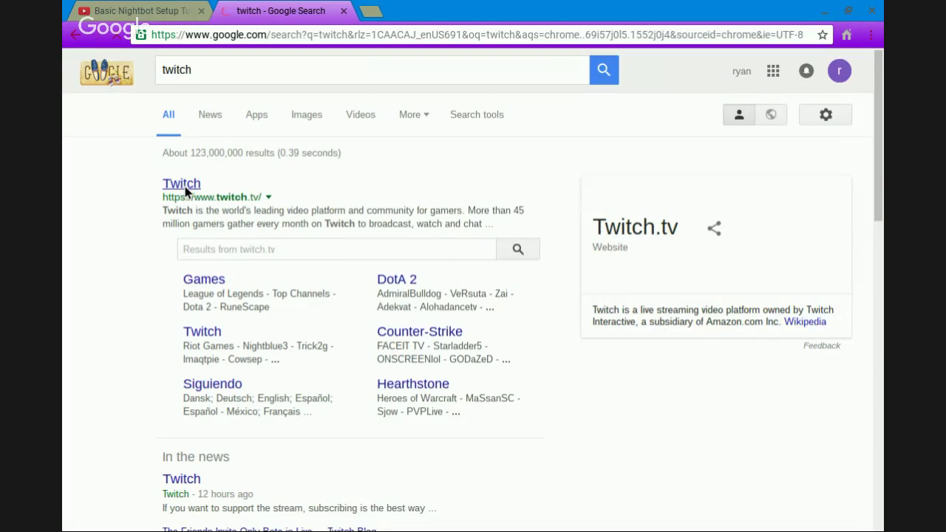
click(185, 188)
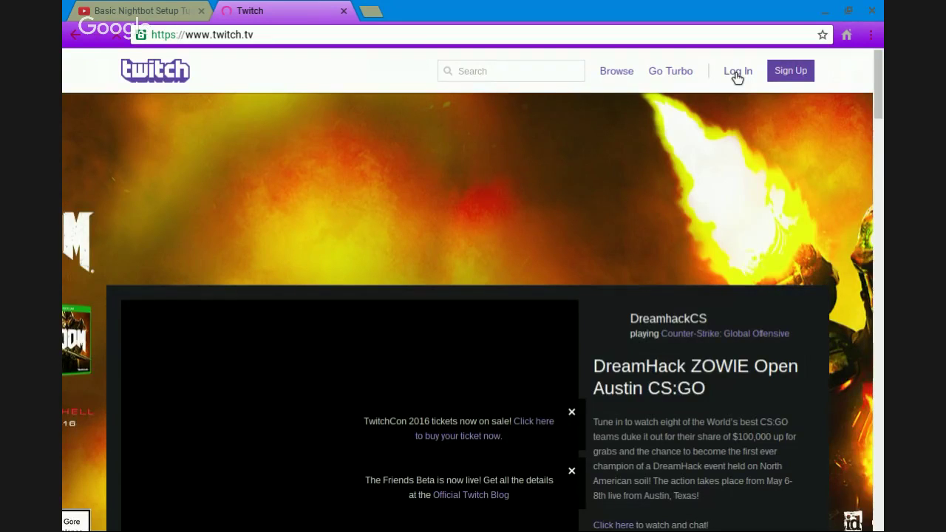
click(738, 74)
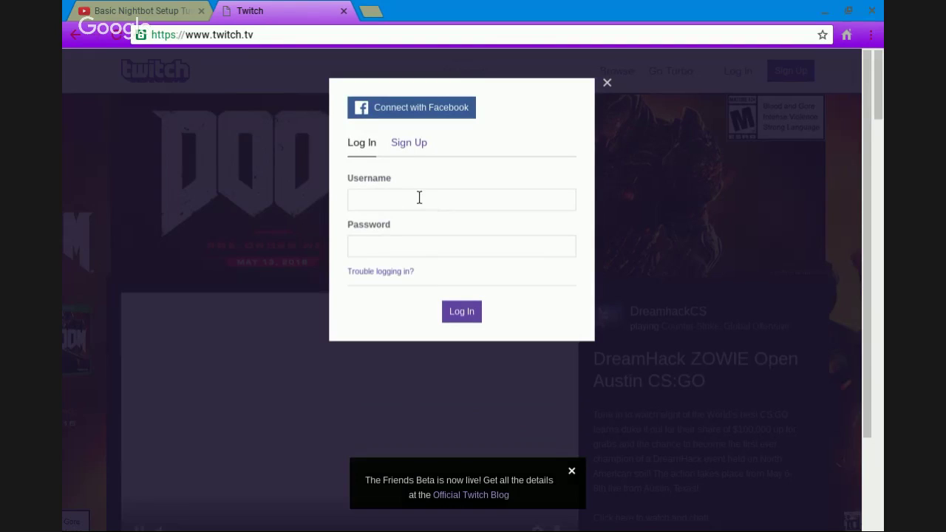
- Try logging in with the account username and password, then switch to Sign Up after the error
click(419, 199)
text(garret1043)
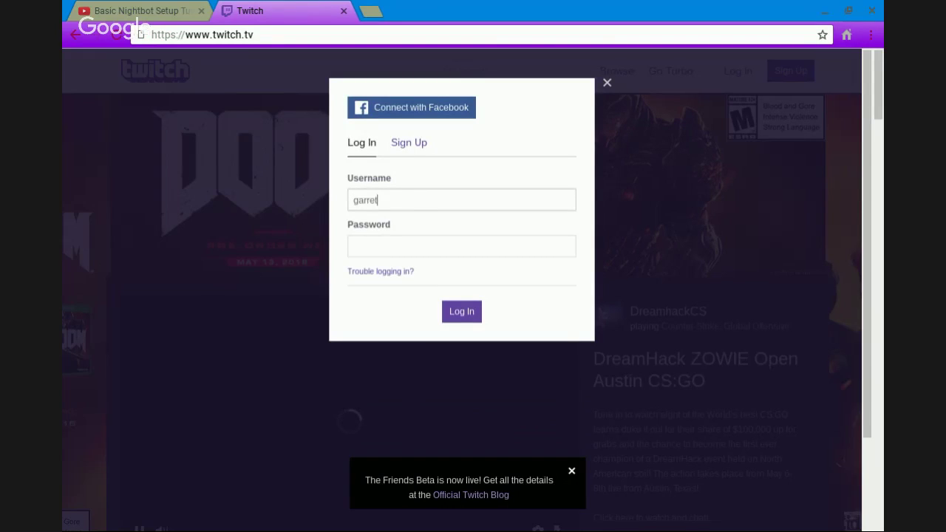
click(449, 244)
text(********)
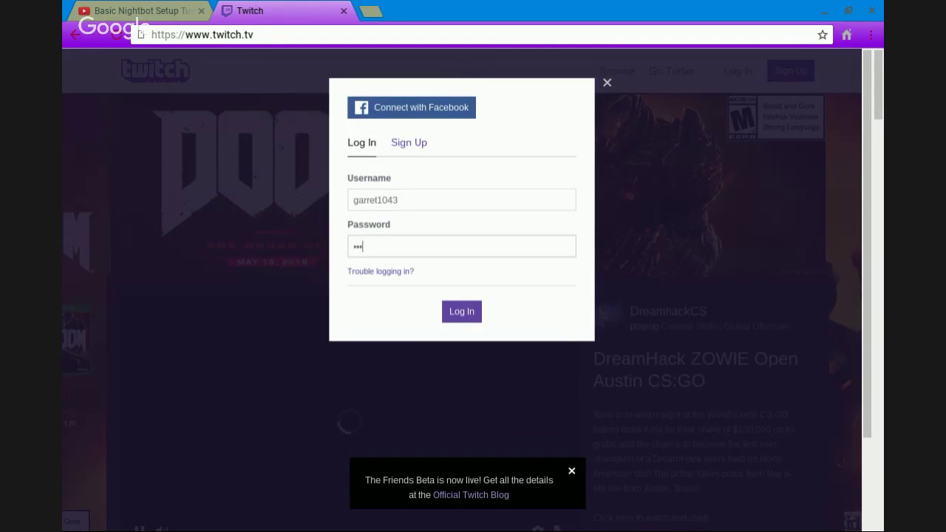
click(468, 313)
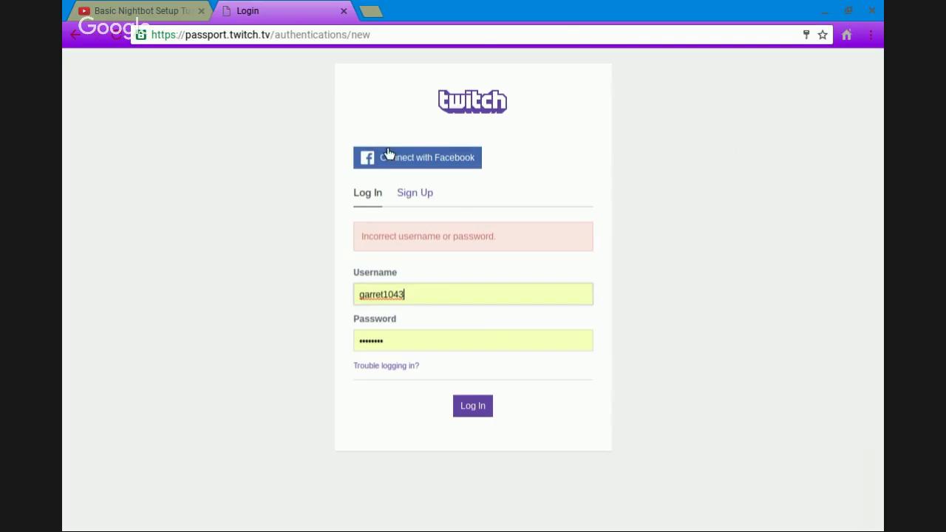
click(406, 191)
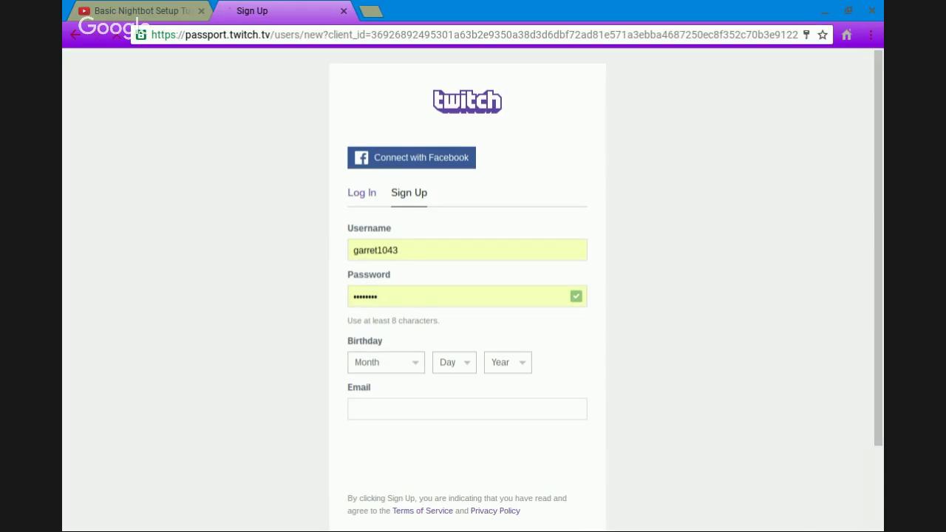
click(413, 363)
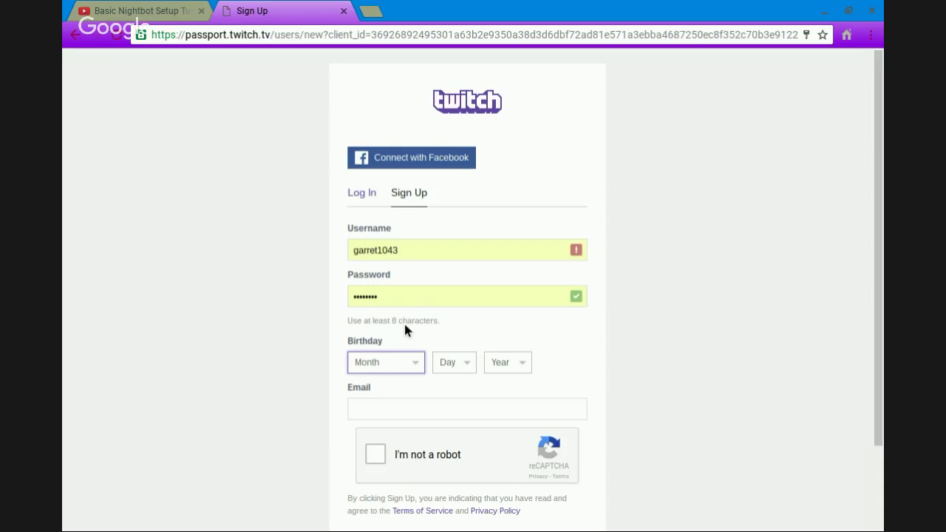
click(407, 302)
click(474, 373)
click(467, 348)
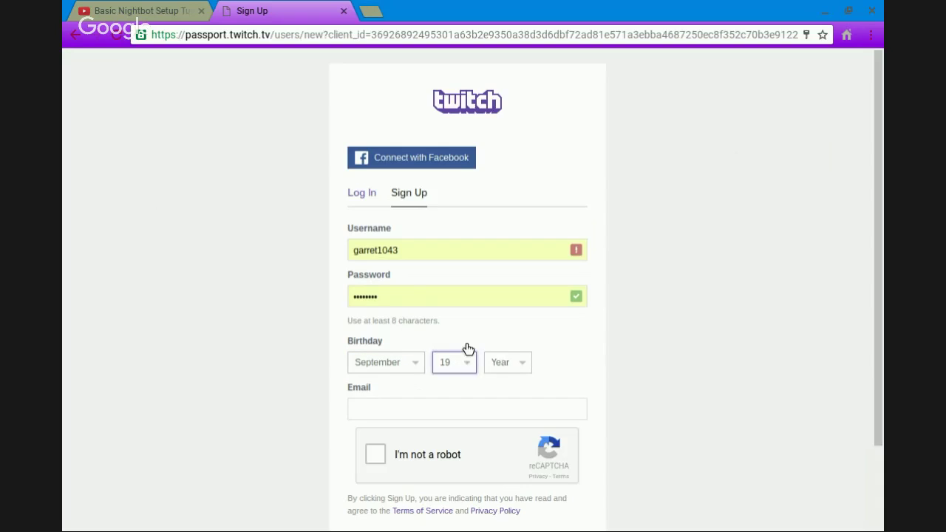
click(507, 361)
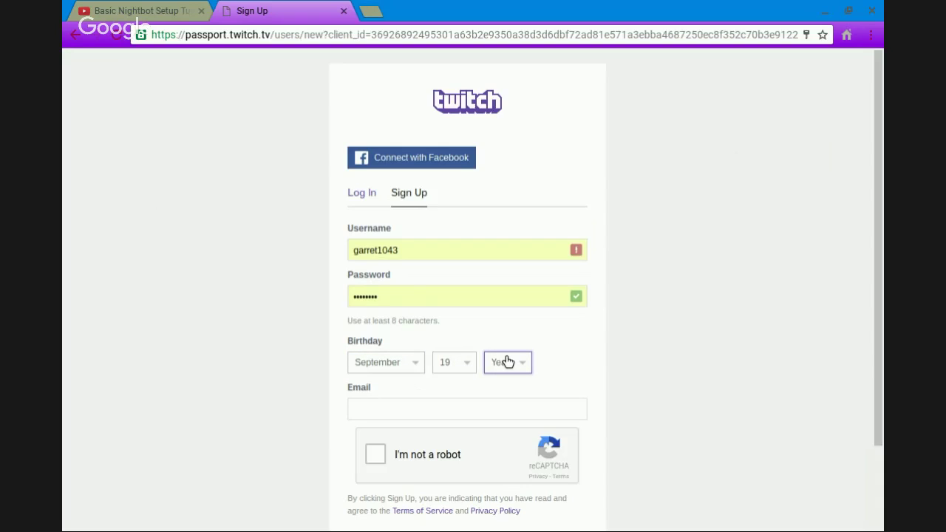
click(501, 330)
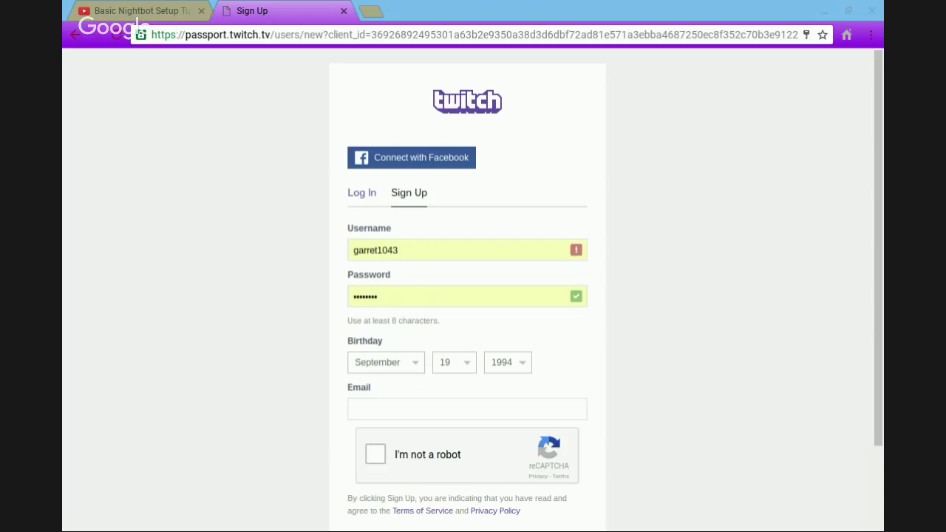
click(425, 410)
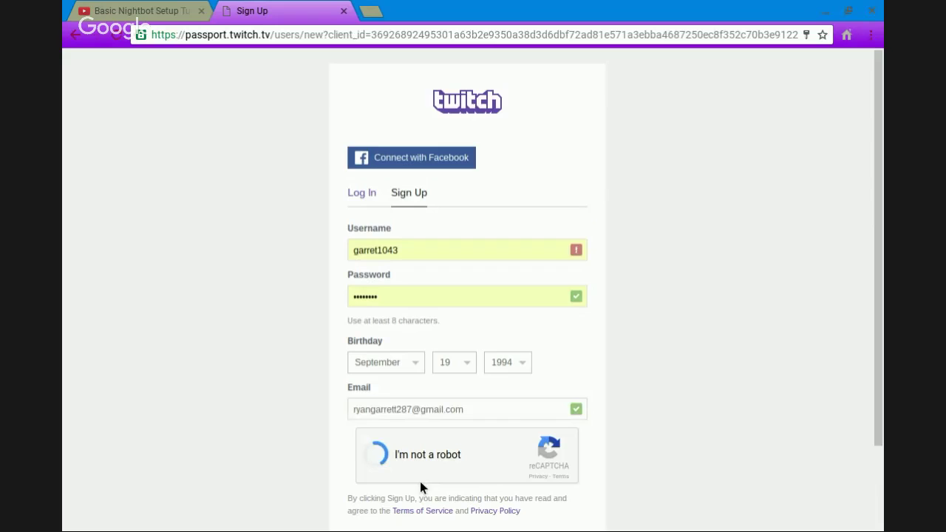
- Pass the robot check by selecting the three tree images and verifying
click(459, 221)
click(620, 239)
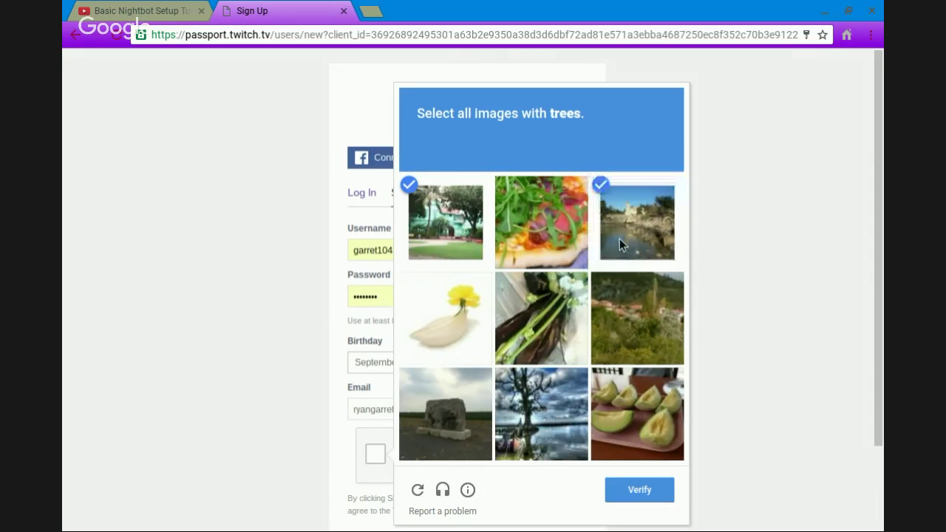
click(633, 326)
click(541, 414)
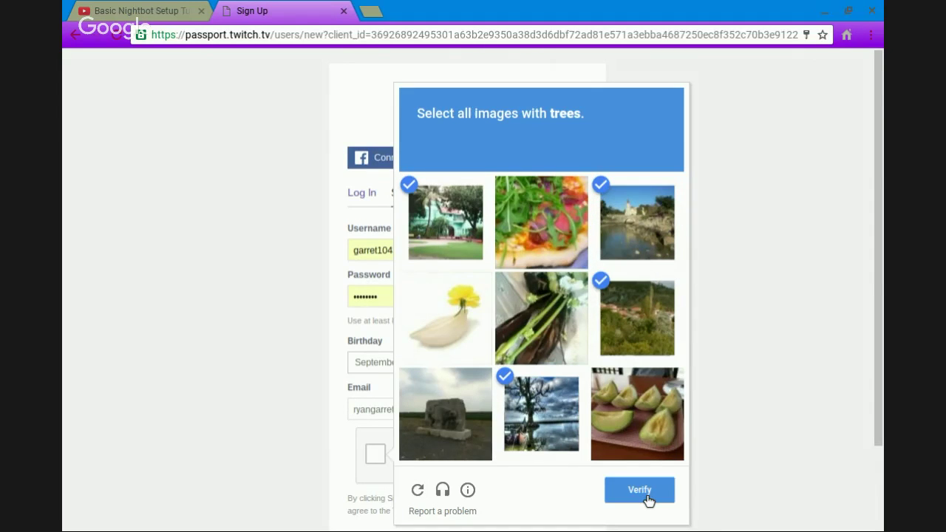
click(646, 496)
scroll(485, 463, down, 3)
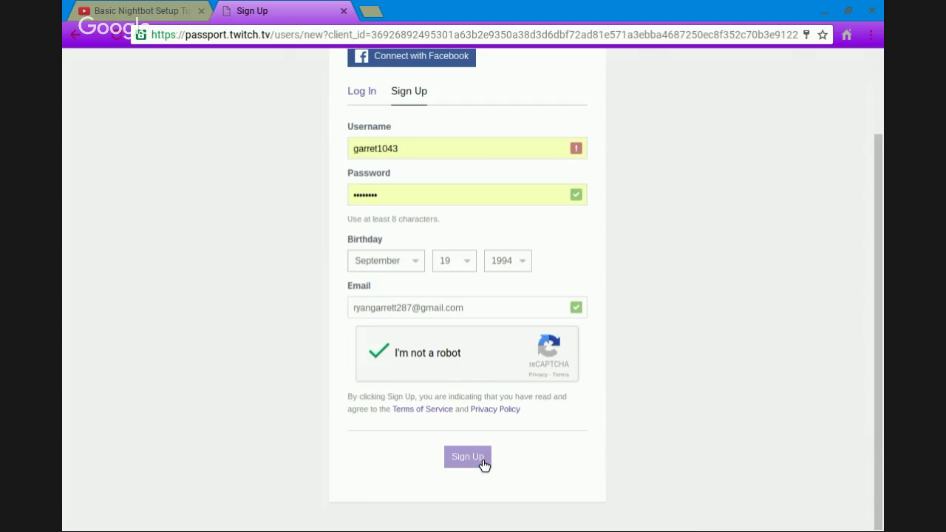
- Change the taken username's last digit until it is accepted, then submit the sign-up
click(463, 149)
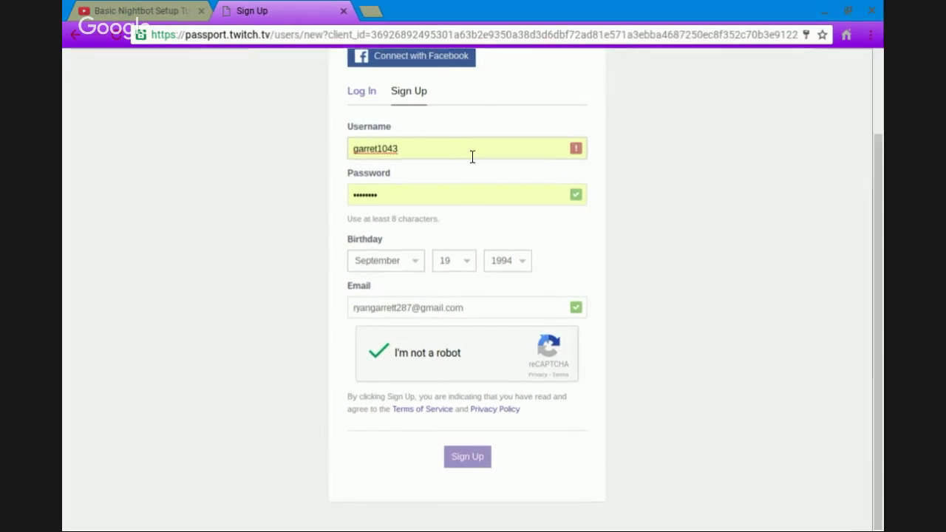
key(BackSpace)
text(4)
key(BackSpace)
text(5)
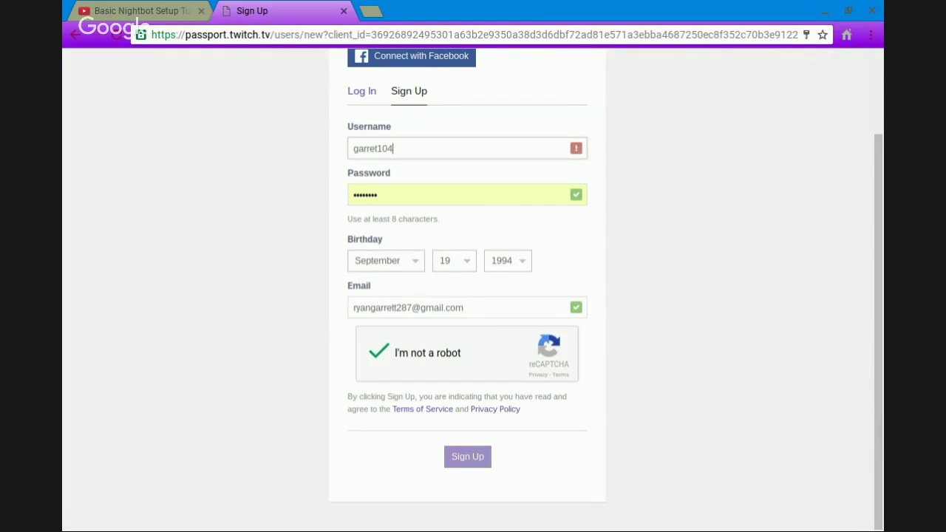
key(BackSpace)
text(6)
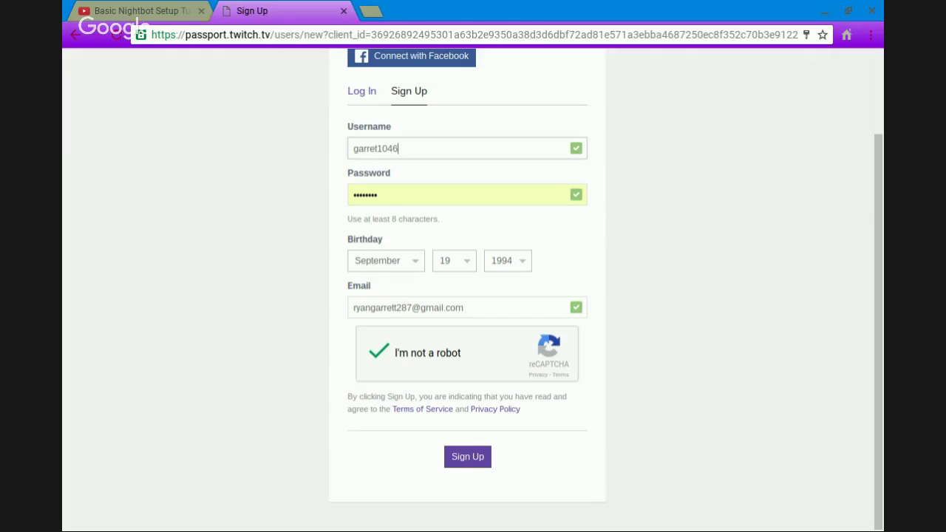
click(467, 459)
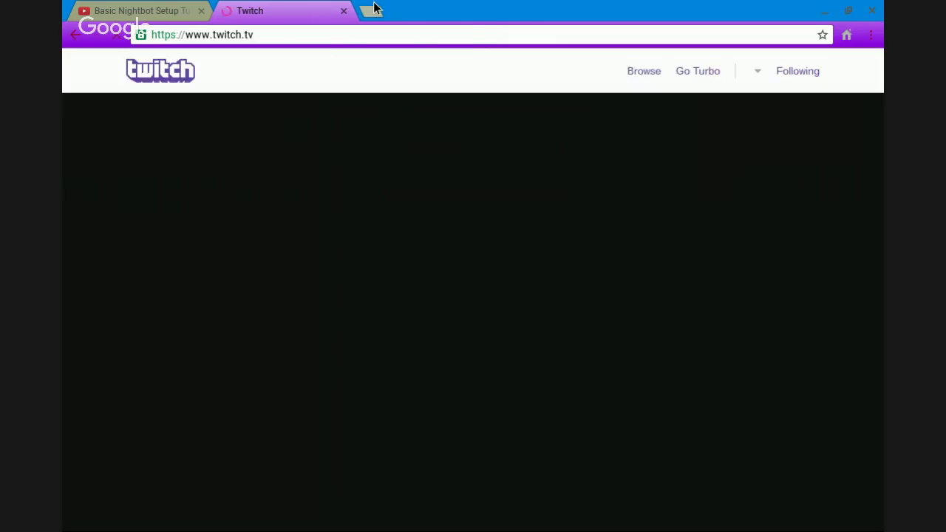
- Search for gmail in a new tab, checking the Twitch page while Gmail loads
click(372, 10)
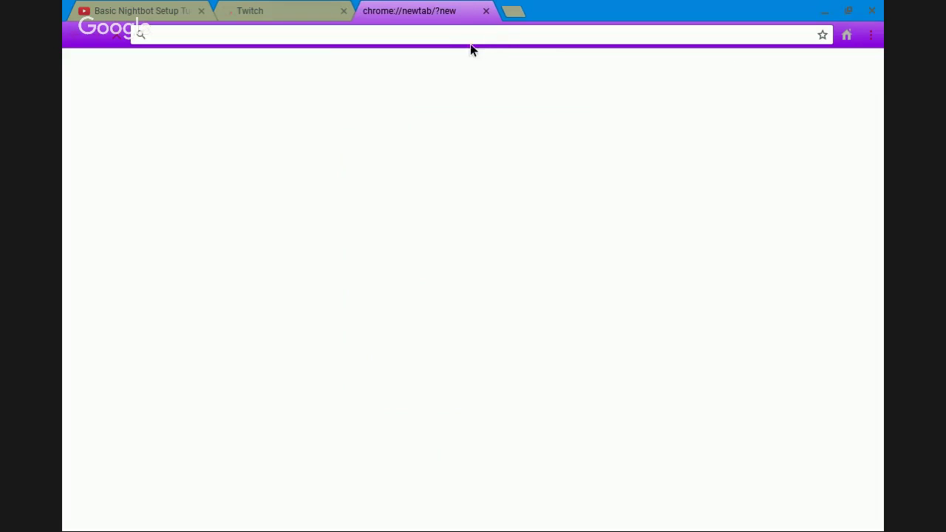
text(gmail)
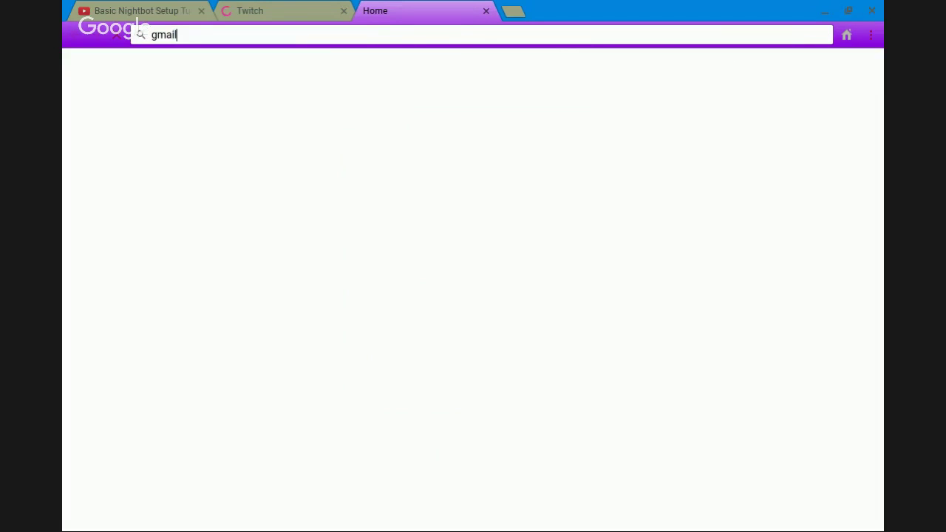
key(Return)
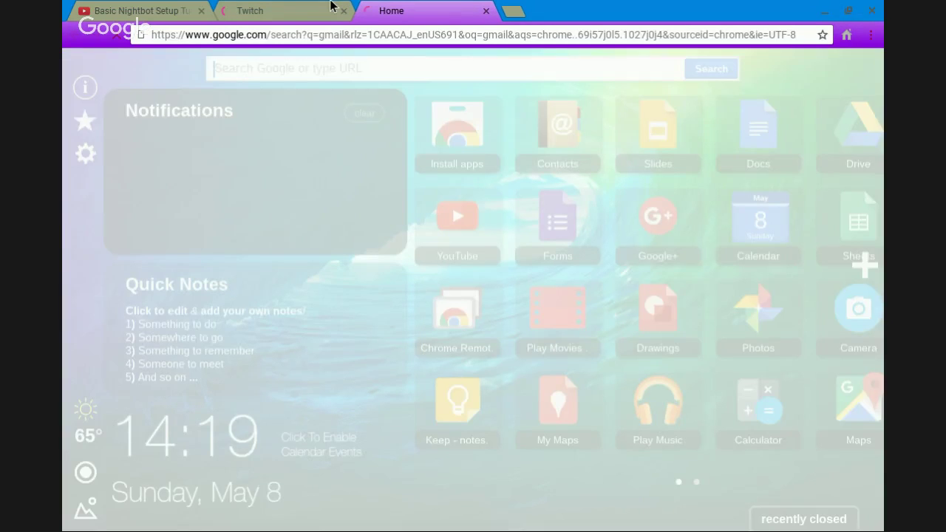
click(331, 6)
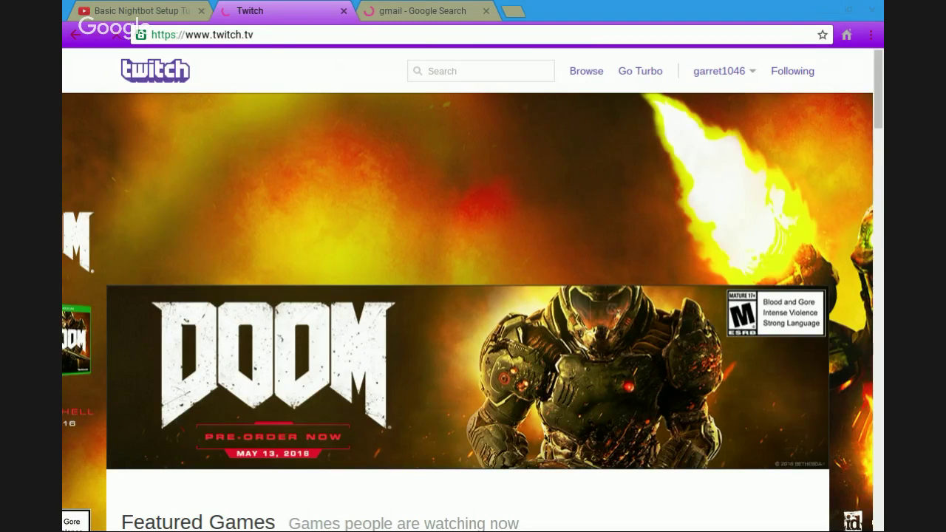
key(ctrl+Tab)
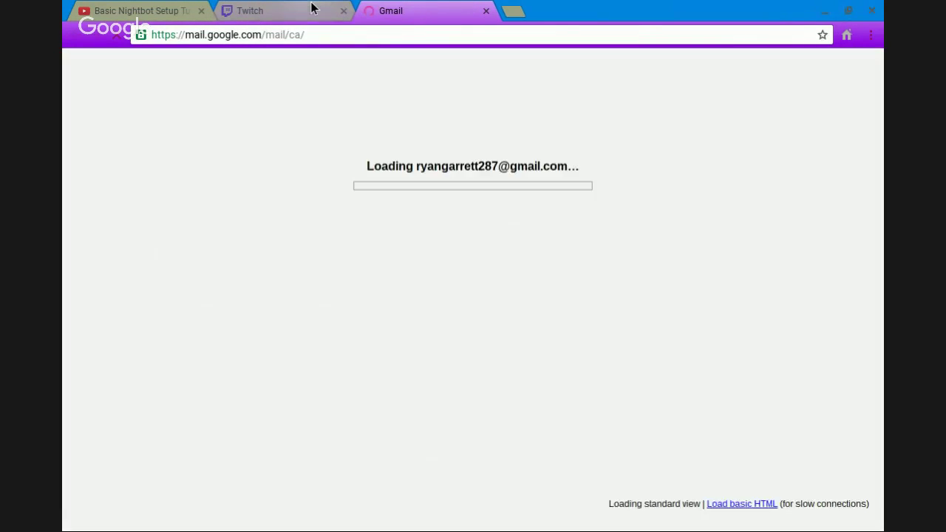
click(312, 8)
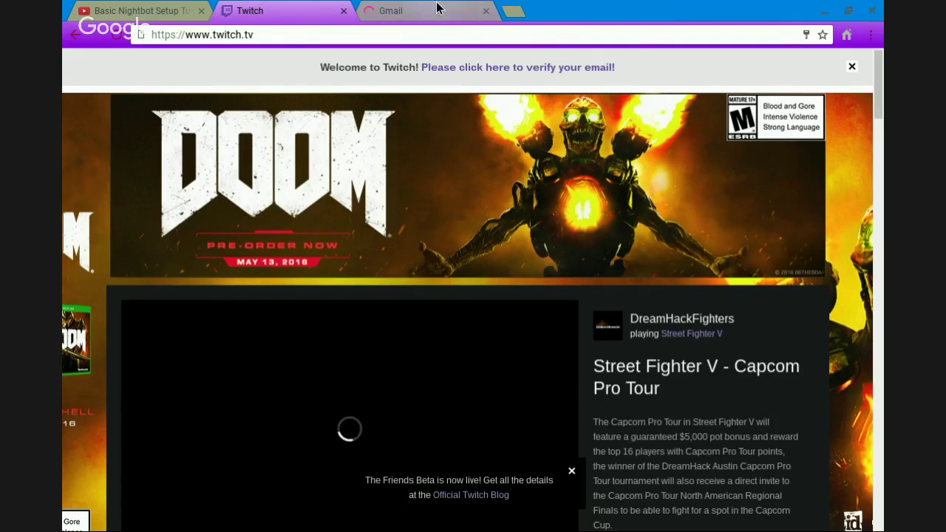
click(418, 9)
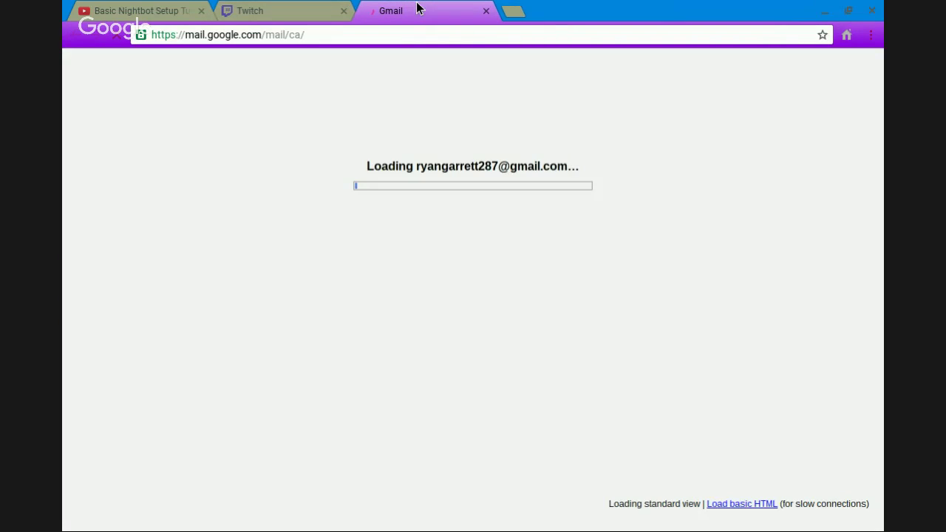
click(510, 10)
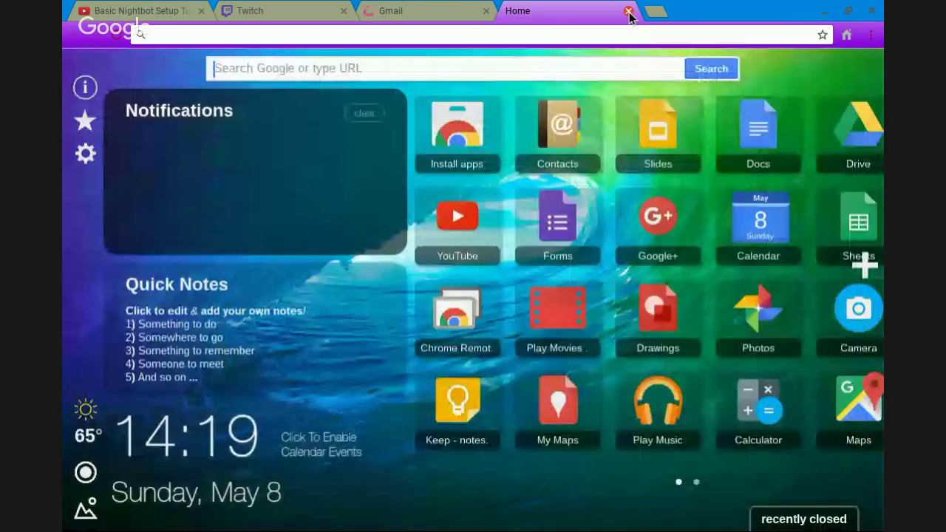
click(629, 12)
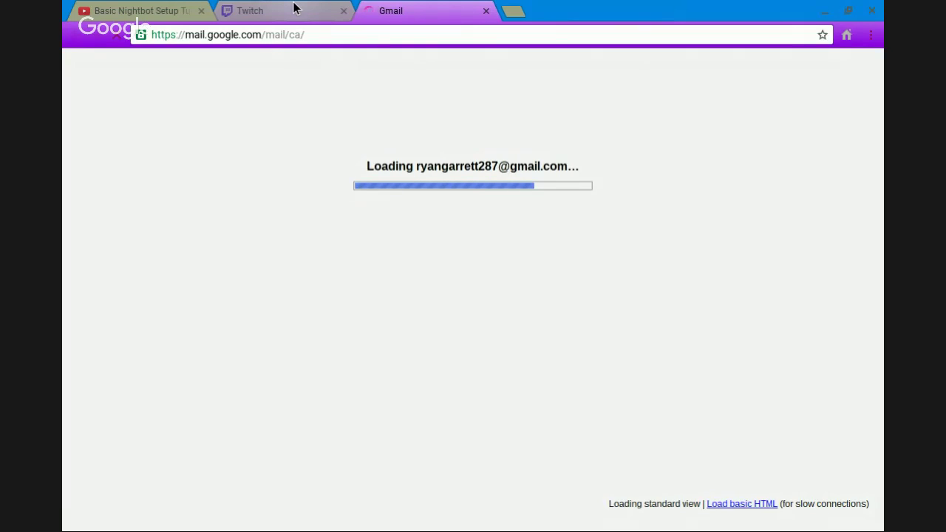
- Resume the Nightbot tutorial video and pause the featured stream on Twitch's home page
click(175, 7)
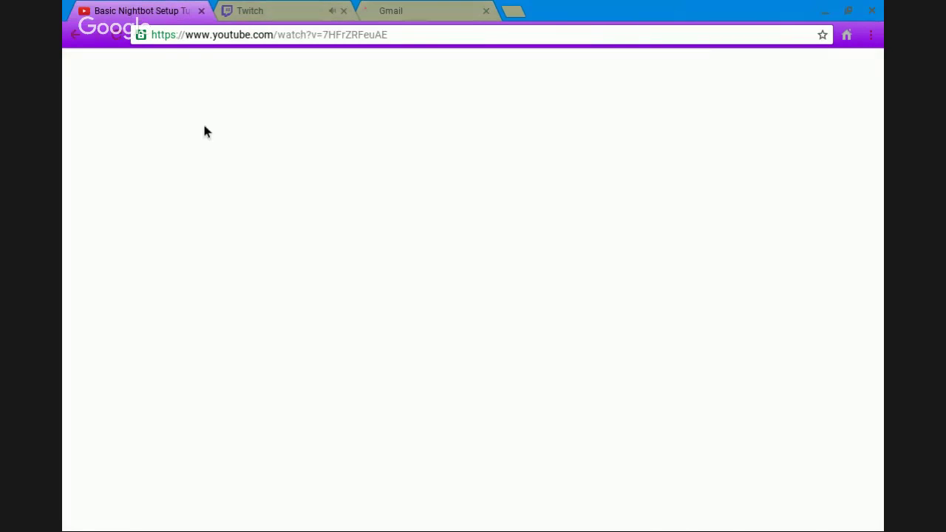
click(226, 195)
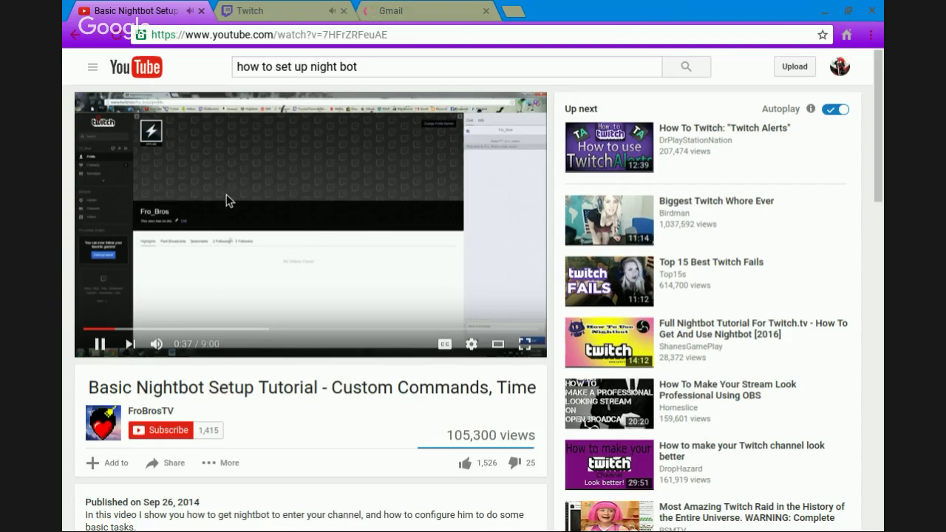
click(255, 11)
scroll(186, 321, down, 2)
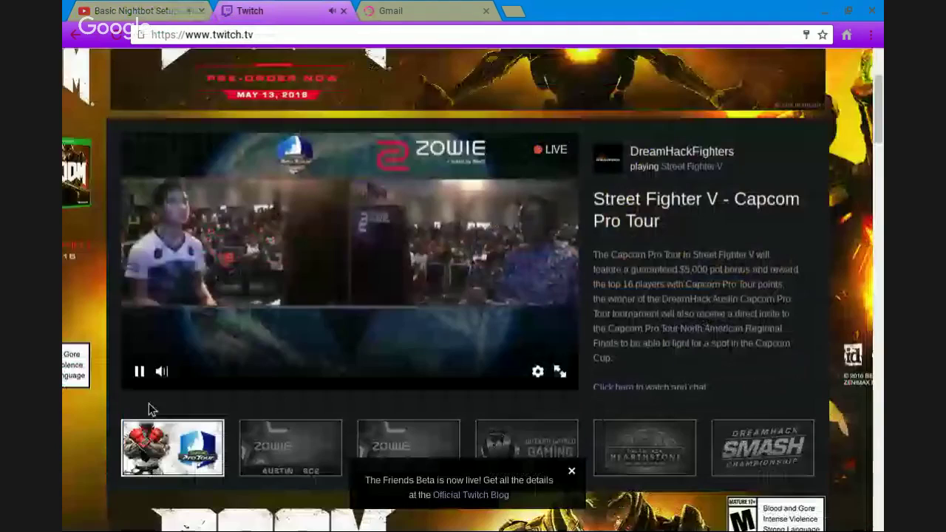
click(145, 372)
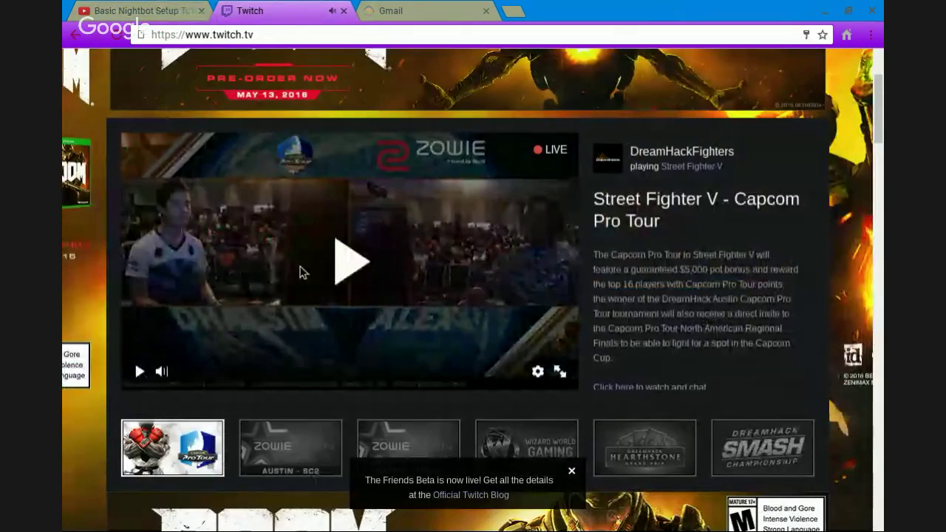
scroll(302, 271, up, 2)
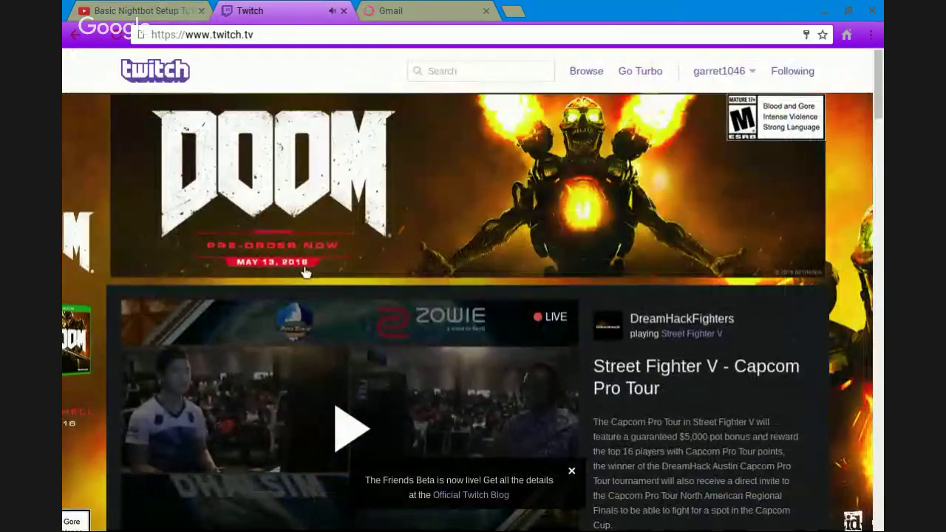
- Open Twitch's verification email in Gmail, verify the address, and close the old Twitch tab
click(419, 8)
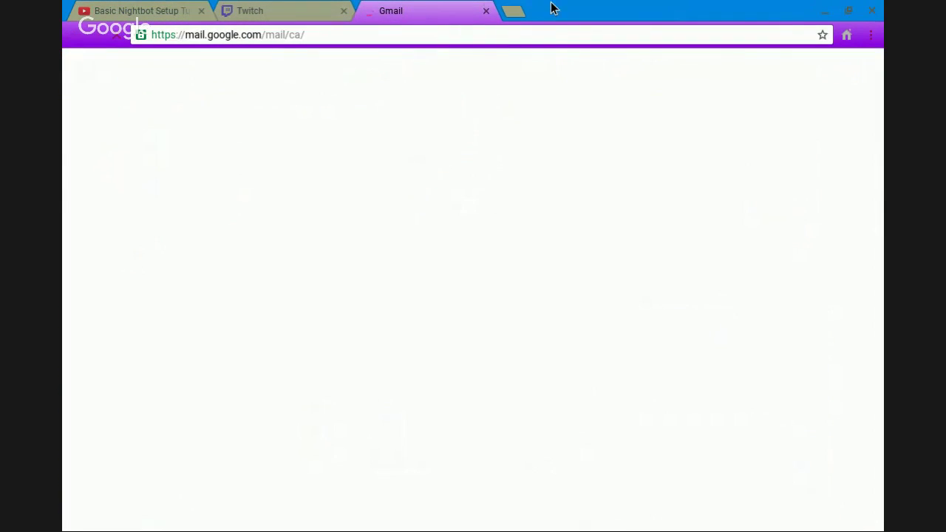
click(510, 9)
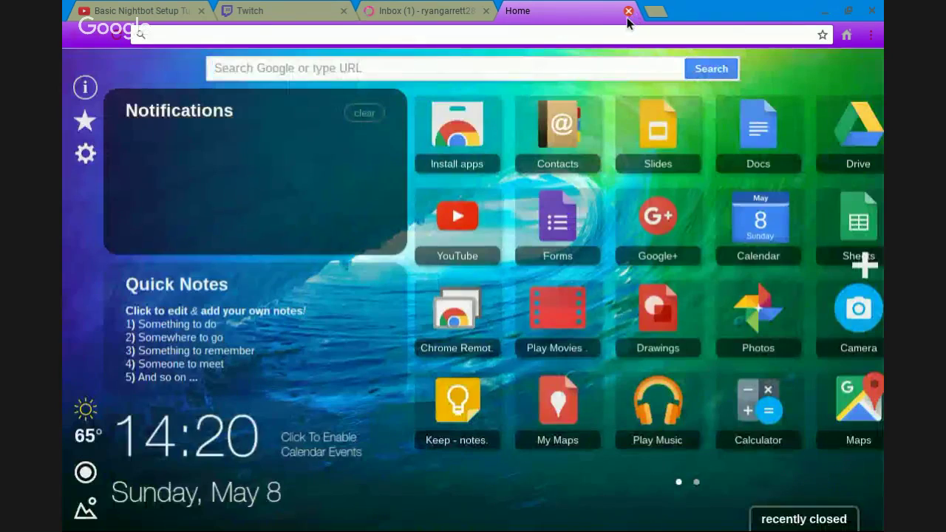
click(629, 11)
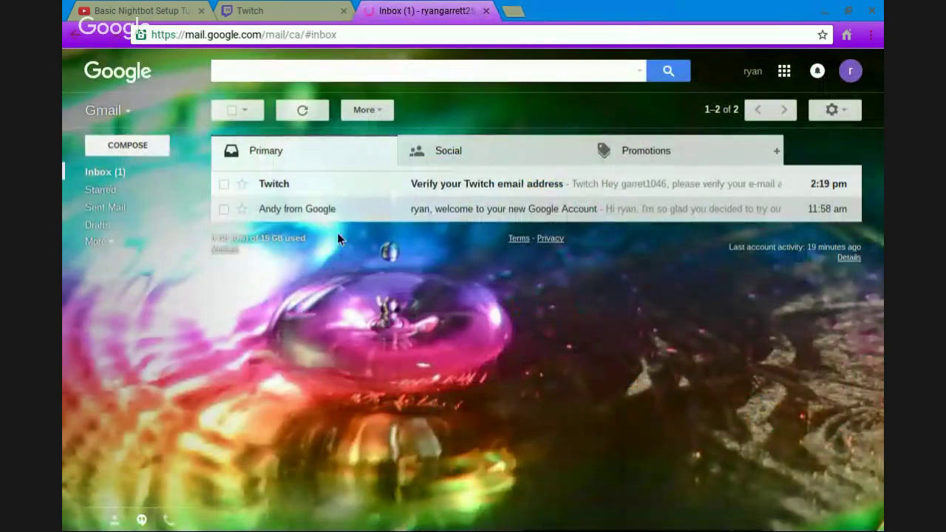
click(333, 186)
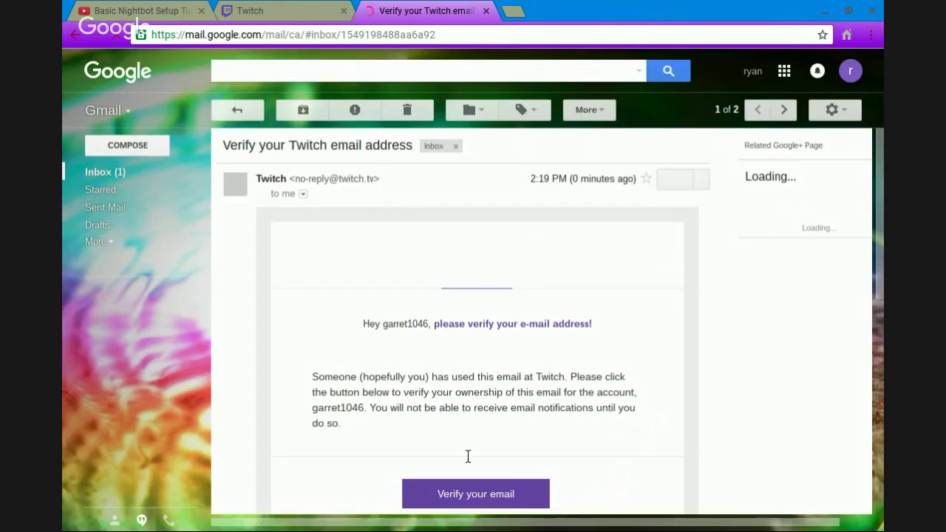
click(491, 504)
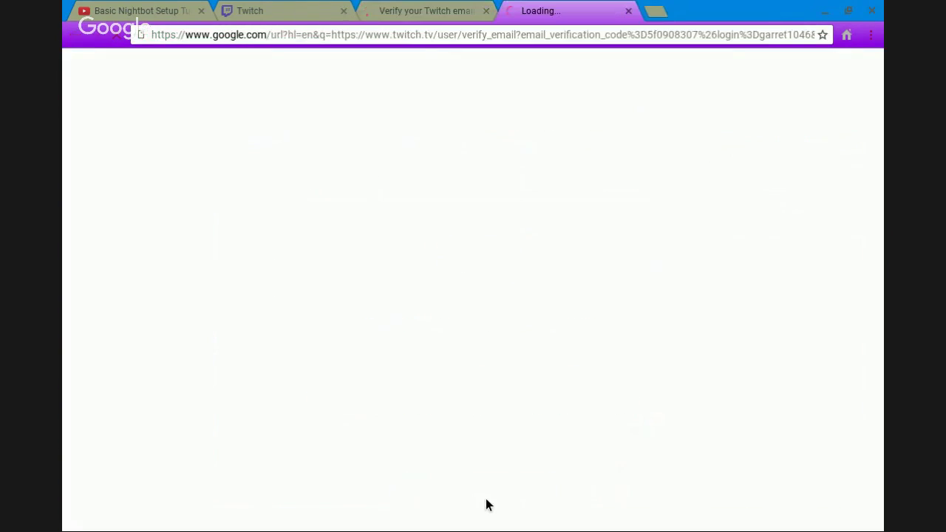
click(344, 11)
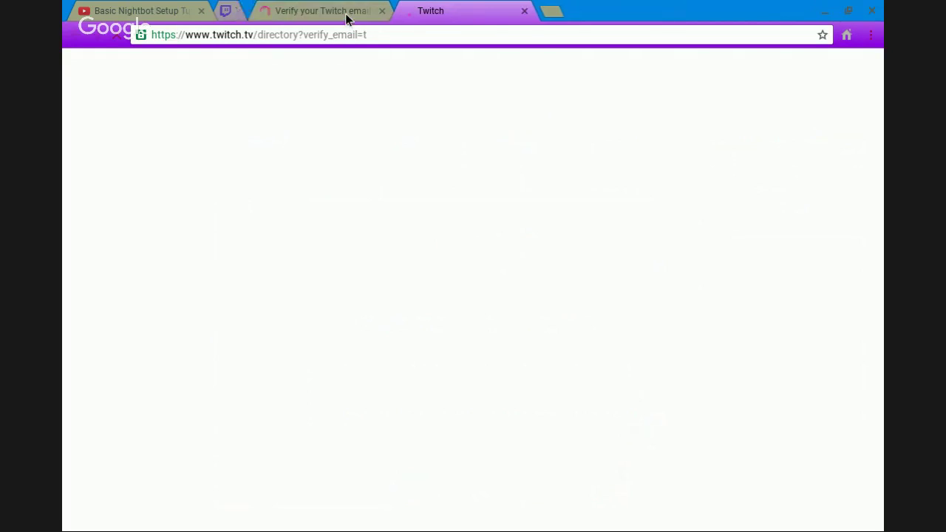
- Close the verification tab, open the new Twitch profile, and resume the Nightbot tutorial
click(344, 12)
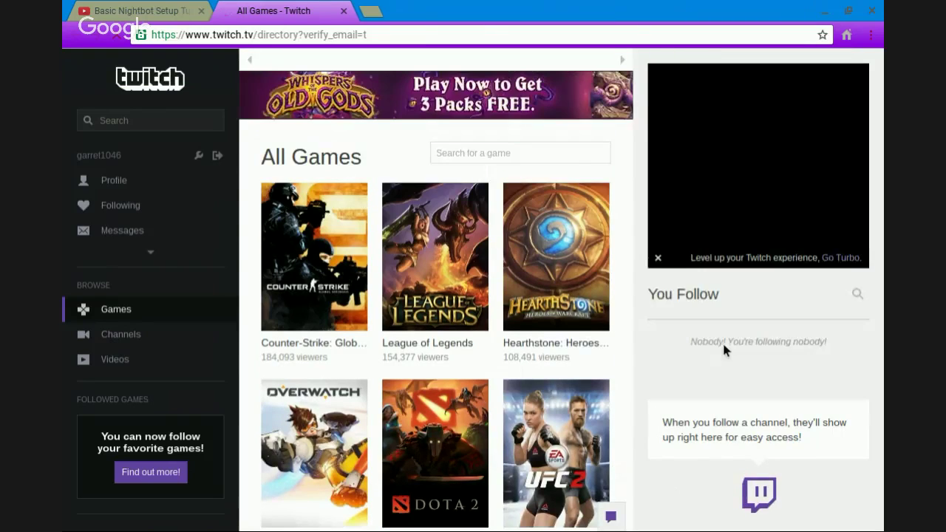
click(117, 183)
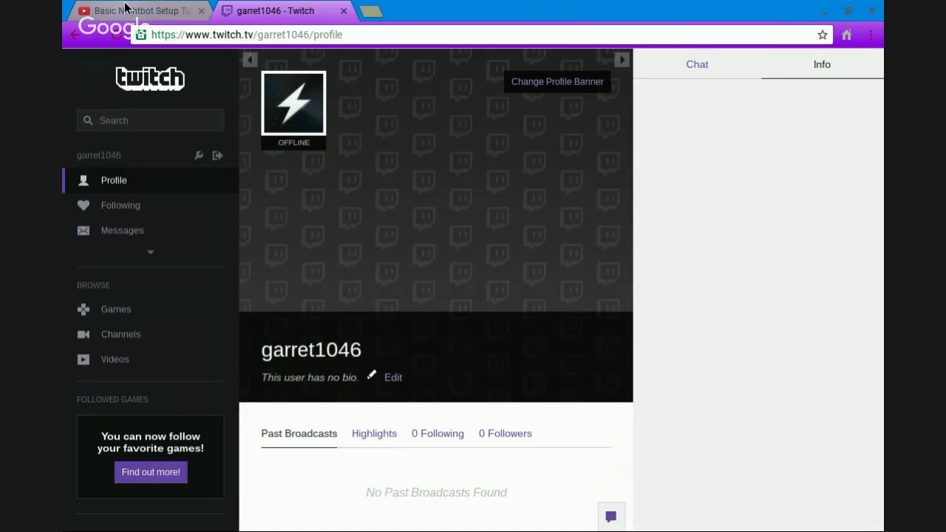
click(125, 8)
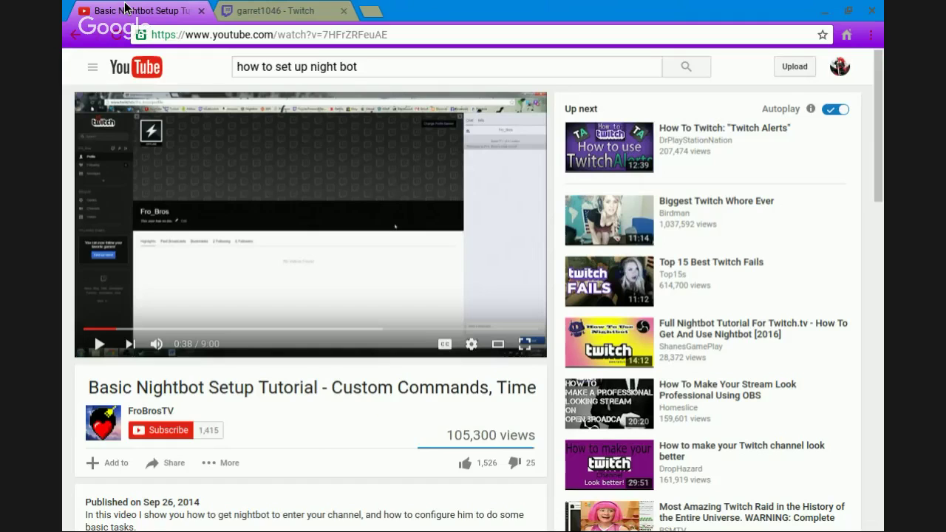
click(240, 9)
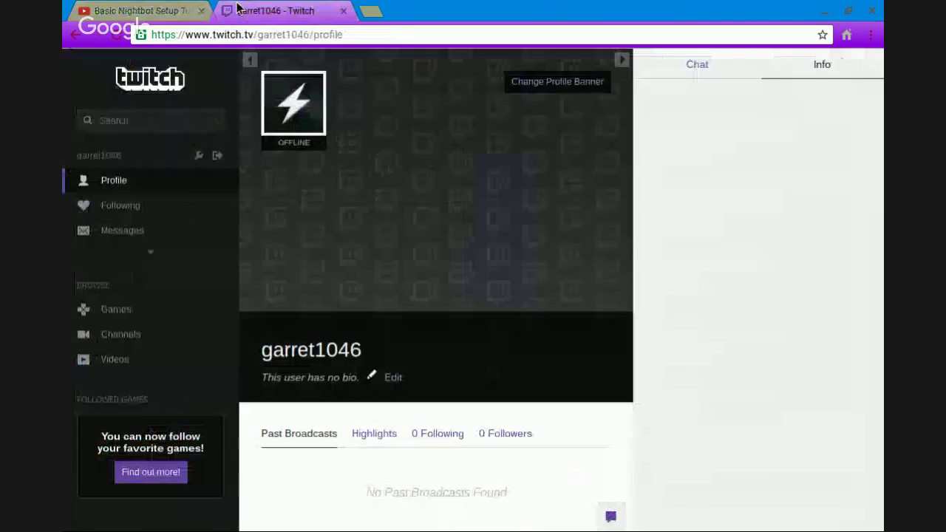
click(181, 9)
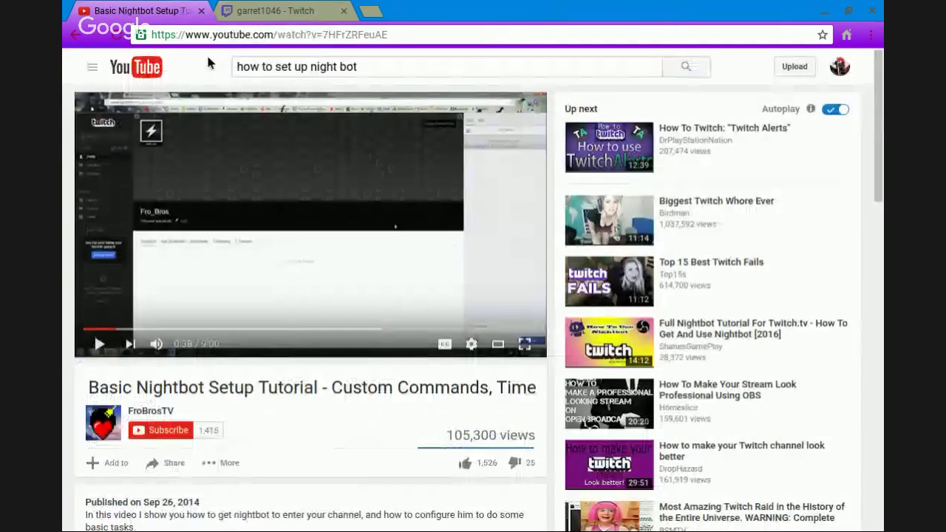
click(270, 246)
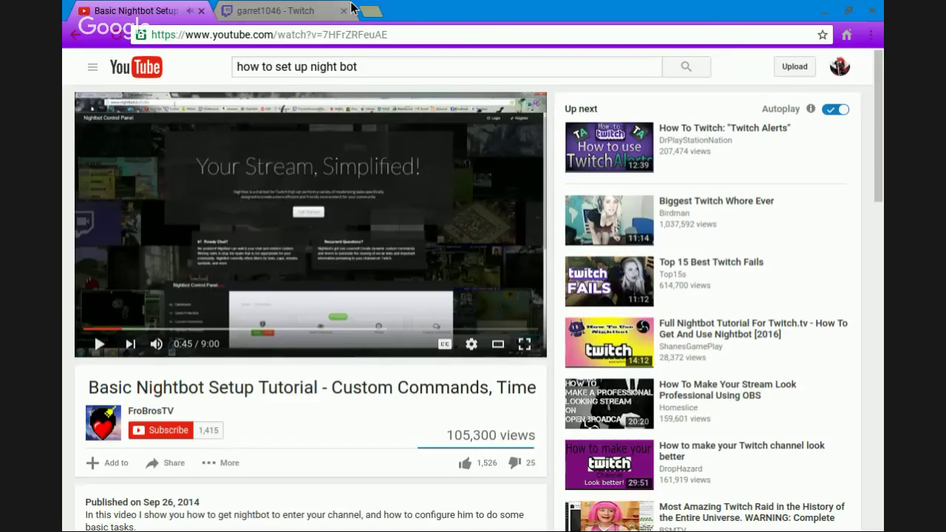
- Load nightbot.tv in a new tab
click(365, 11)
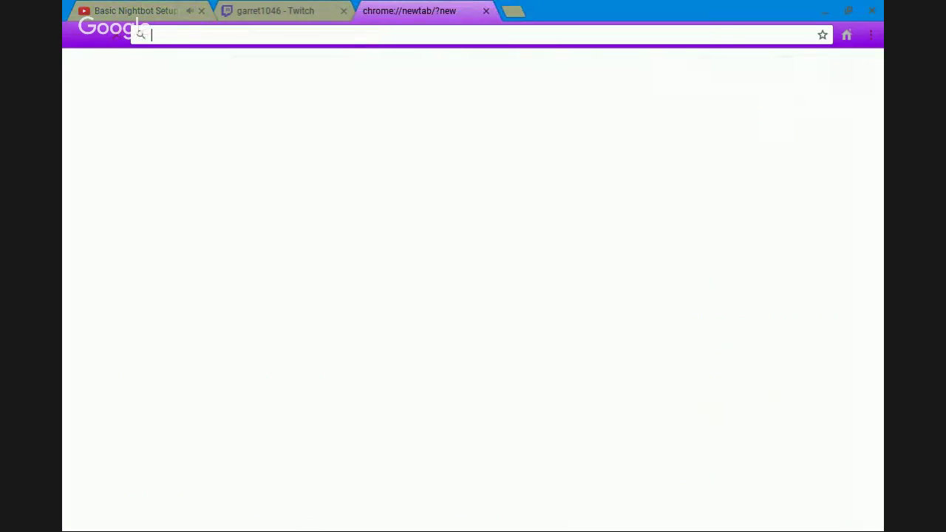
text(nightbot)
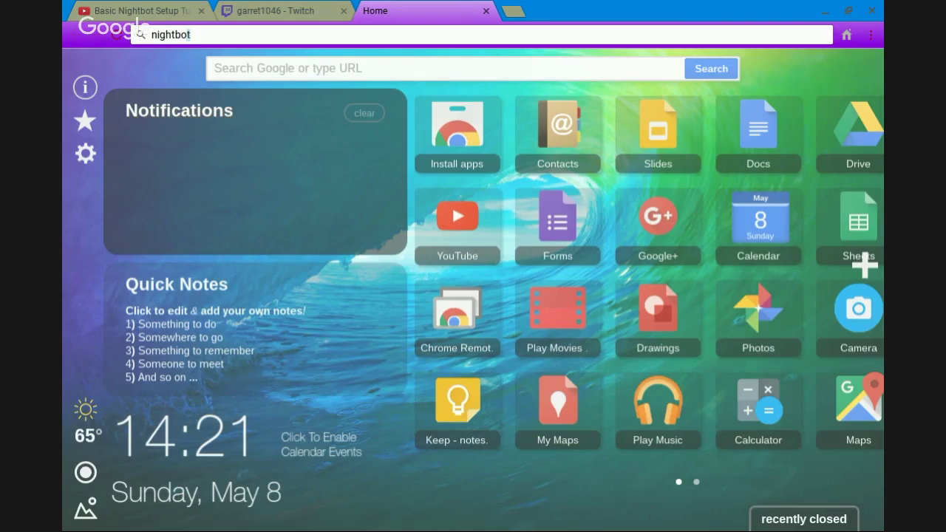
text(.tv)
key(Return)
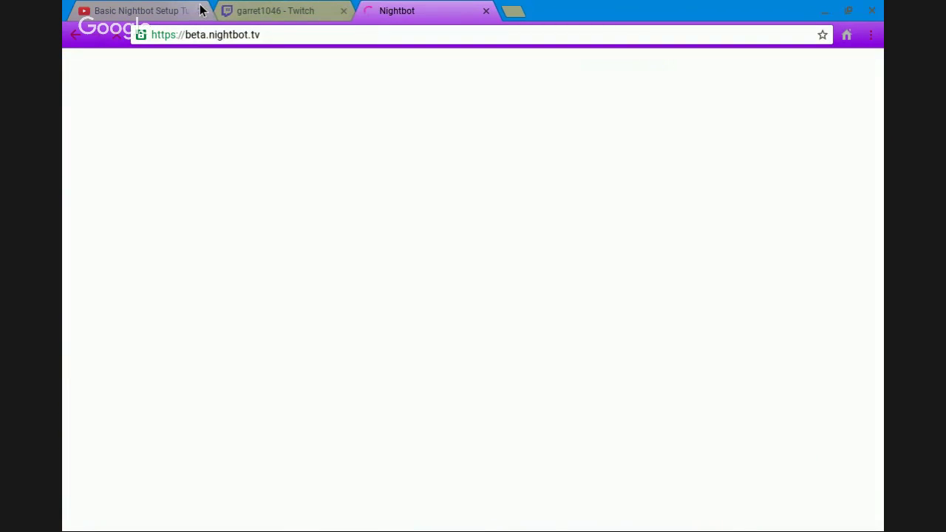
- Watch the tutorial full-screen up to the registration step, then return to Nightbot's login page
click(199, 10)
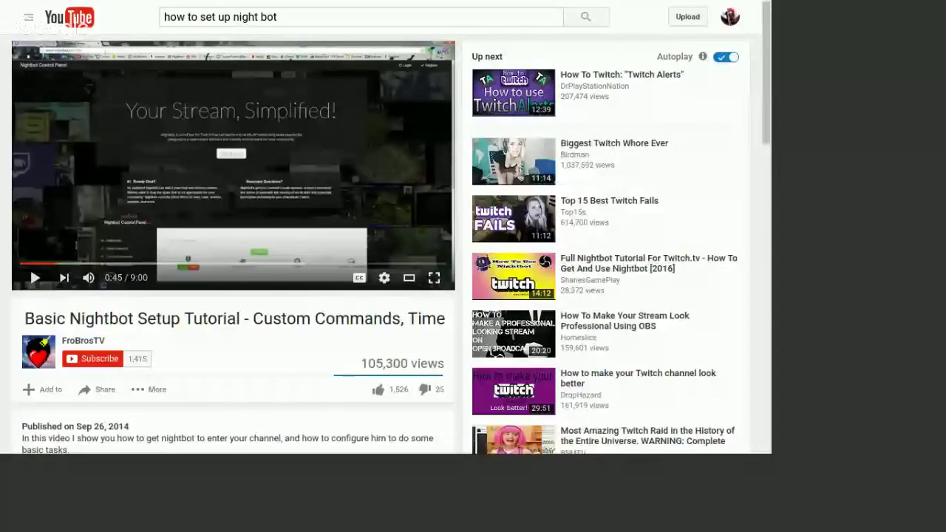
double_click(204, 173)
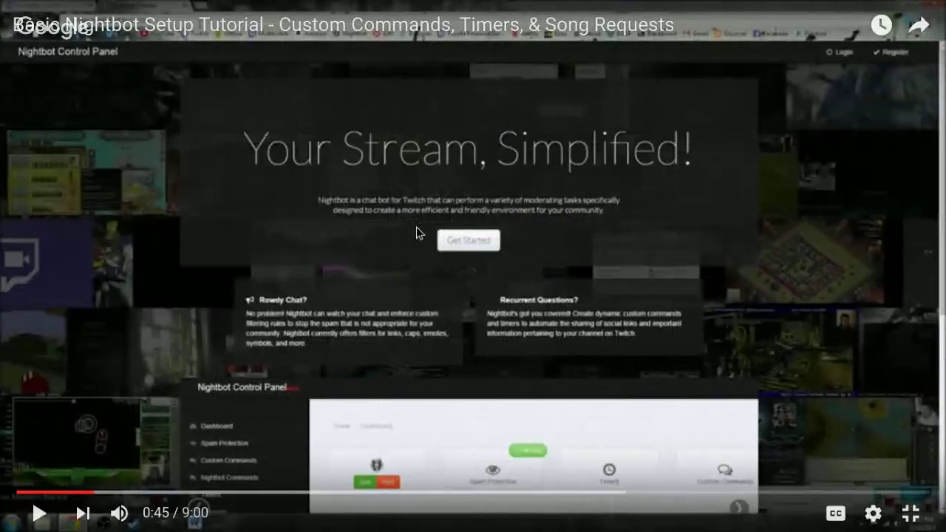
click(416, 228)
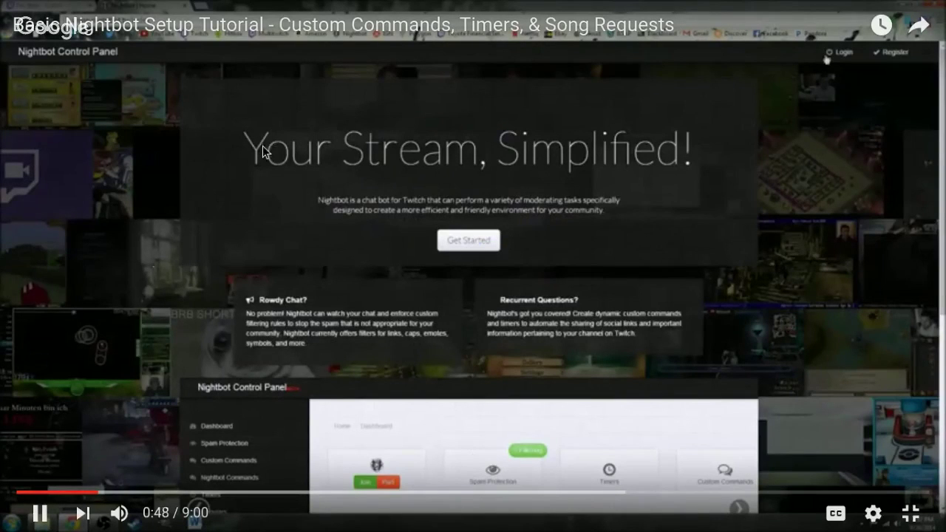
click(331, 188)
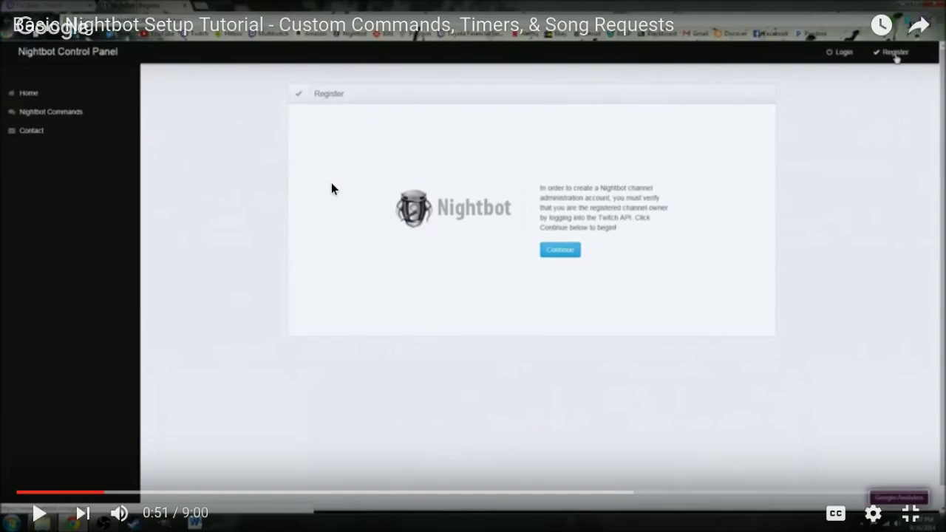
key(ctrl+3)
click(431, 330)
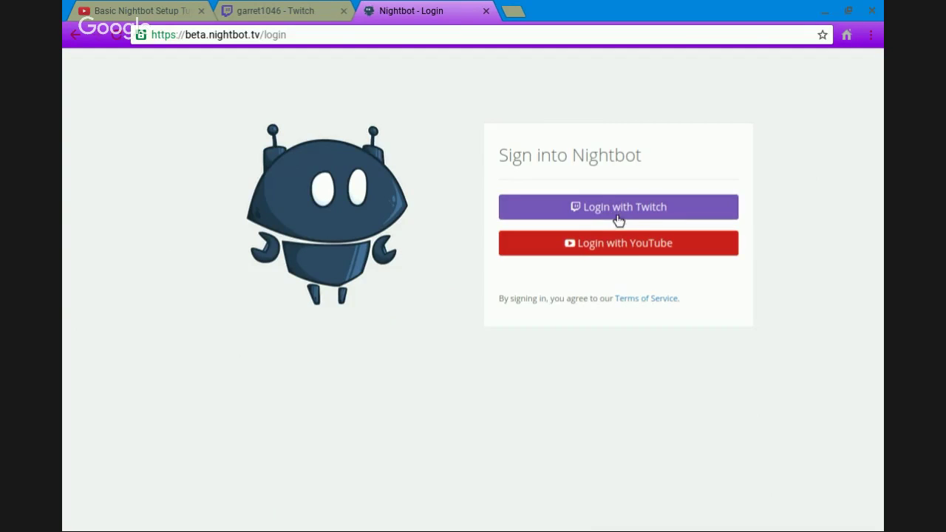
- Log into Nightbot with Twitch and authorize it, resuming the tutorial while the dashboard loads
click(610, 207)
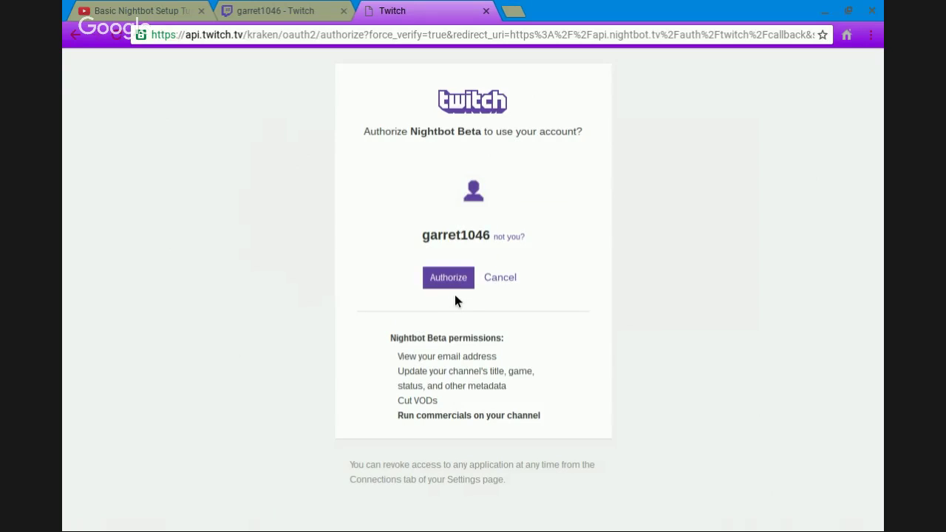
click(455, 280)
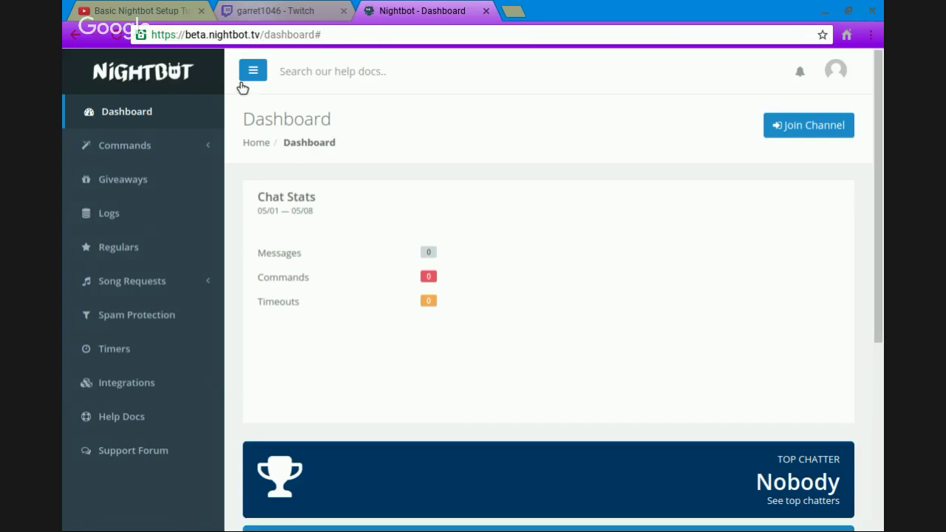
click(145, 8)
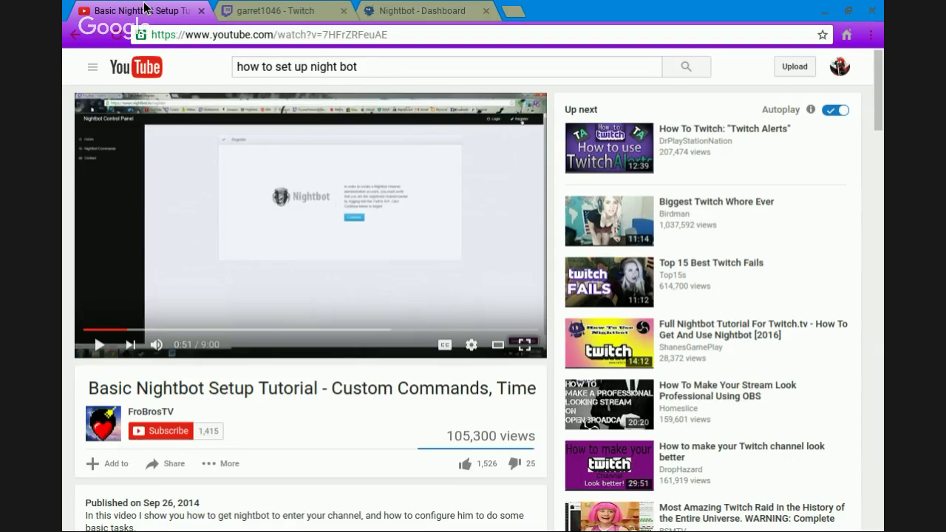
click(355, 241)
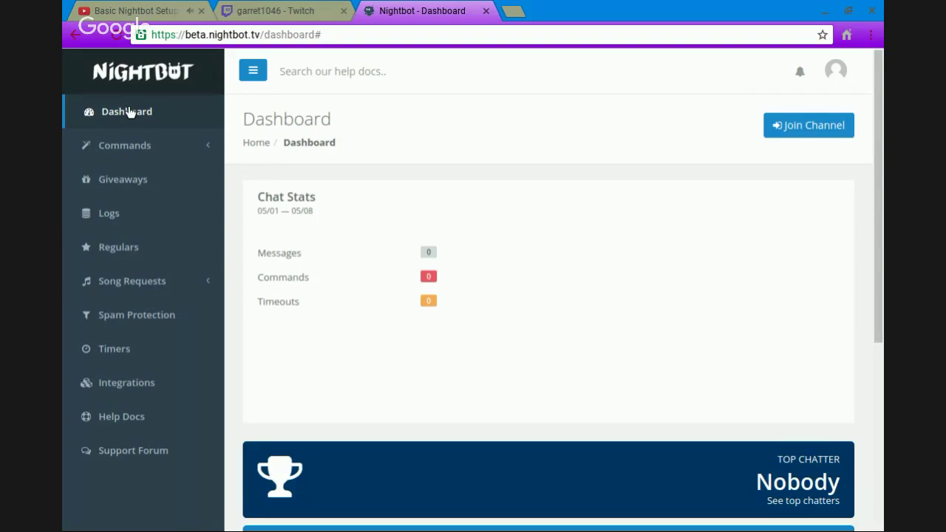
click(127, 8)
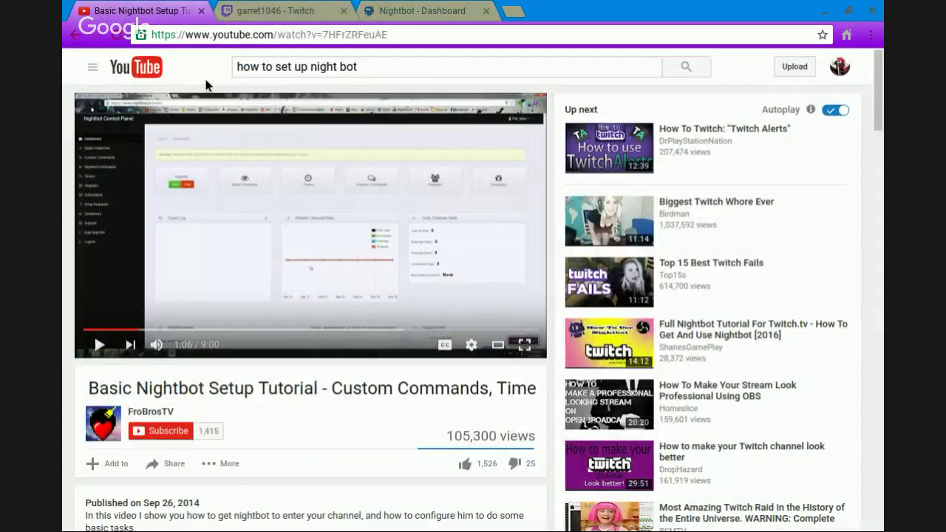
click(248, 257)
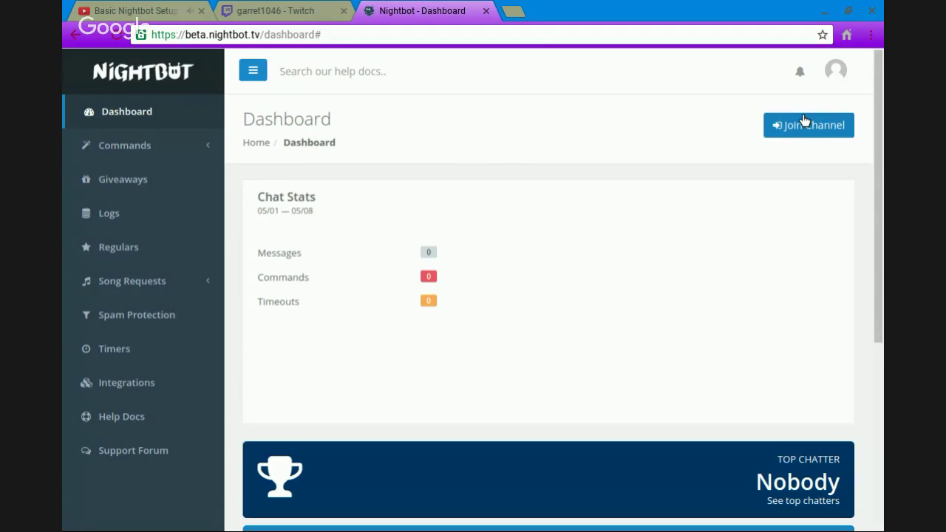
- Have Nightbot join the channel from its dashboard, then bring the Twitch profile forward
click(803, 121)
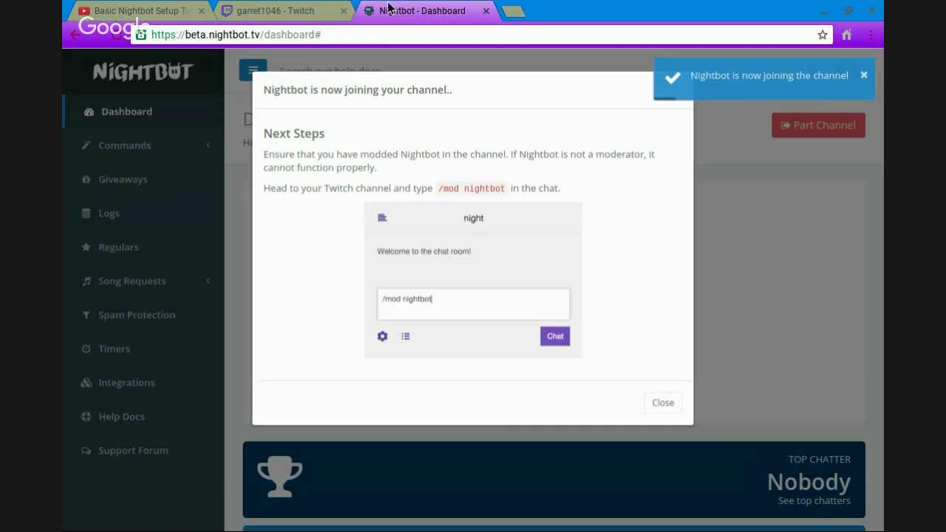
click(167, 8)
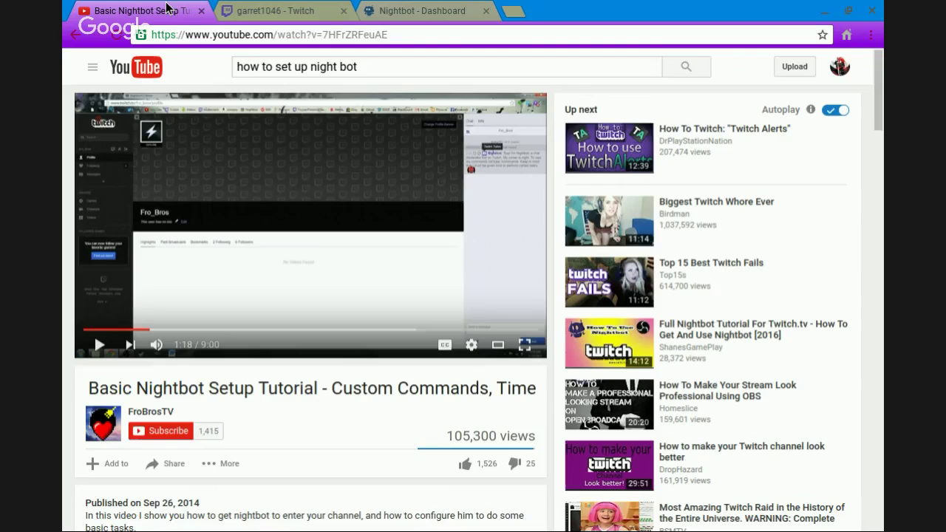
key(ctrl+shift+Tab)
click(264, 9)
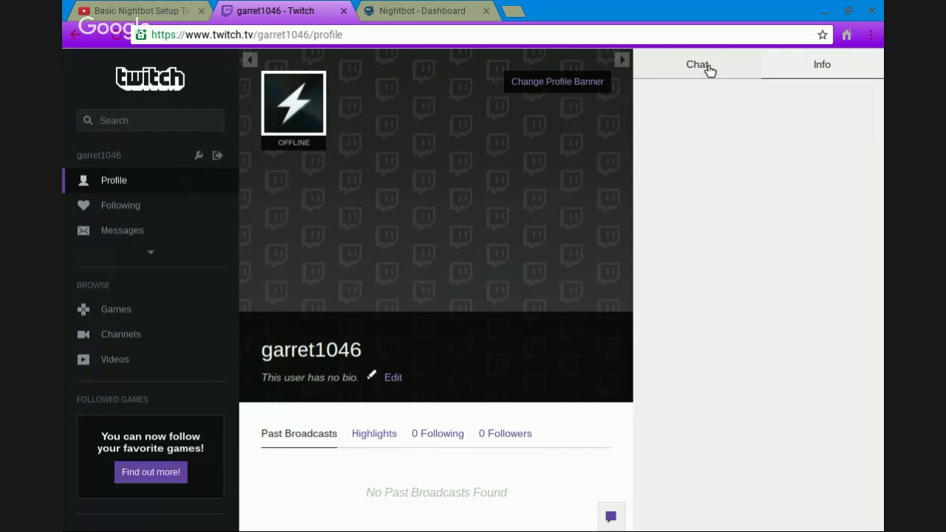
- Send '/mod nightbot' in the channel's Twitch chat to make Nightbot a moderator
click(708, 67)
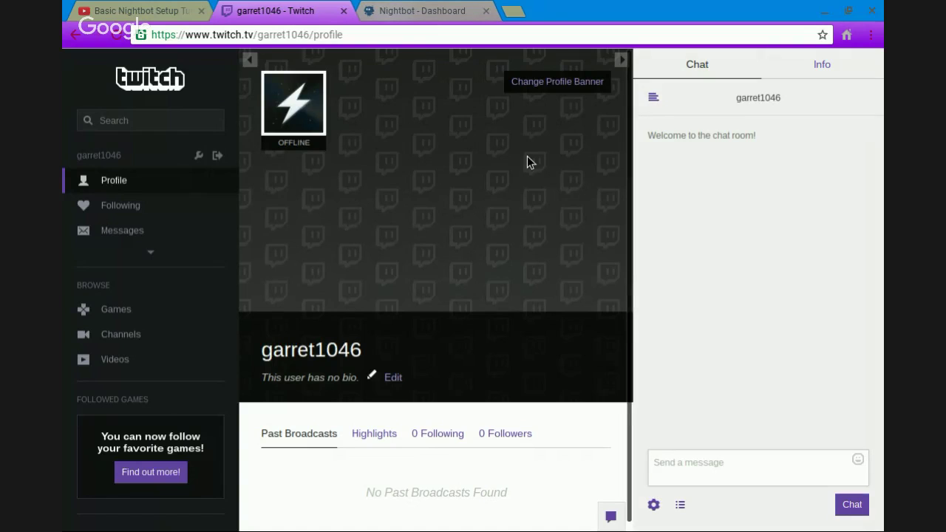
click(424, 9)
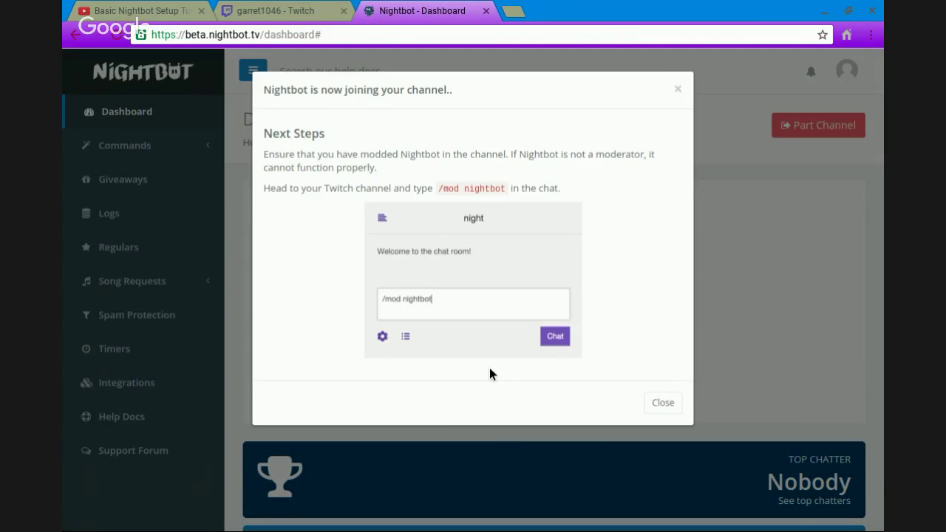
click(303, 10)
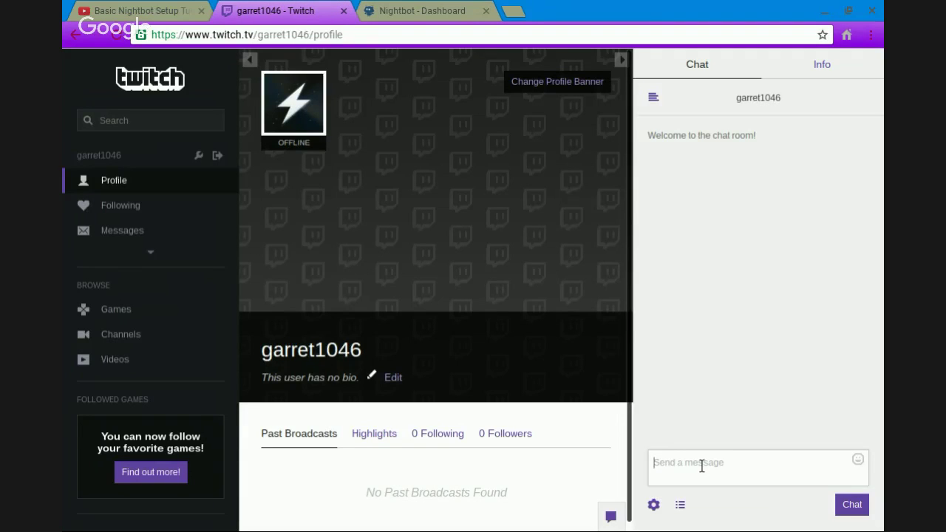
text(/mod)
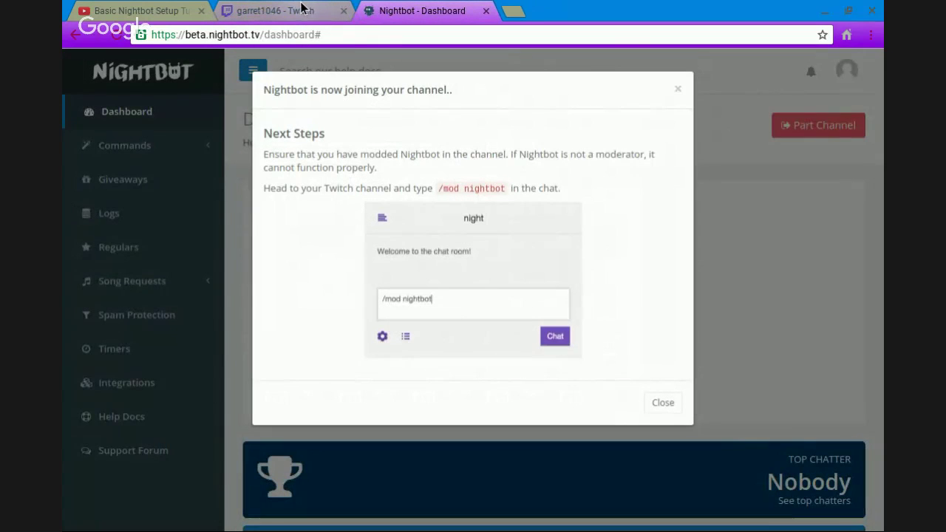
click(301, 9)
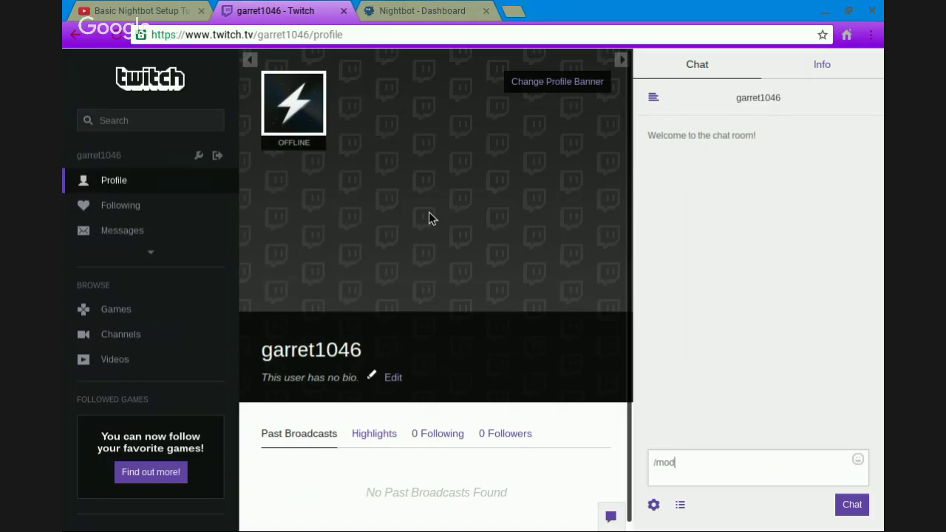
key(Return)
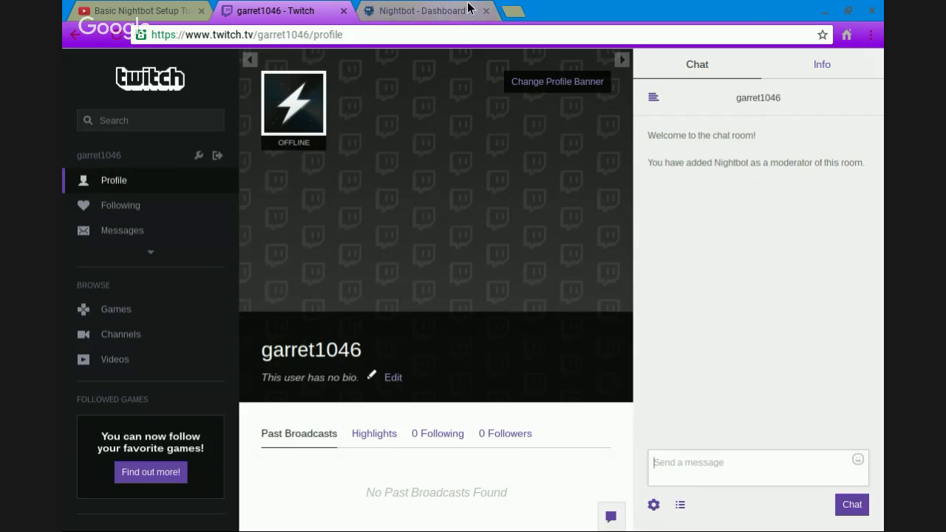
- Open a new tab and search Google for 'youtube'
click(515, 10)
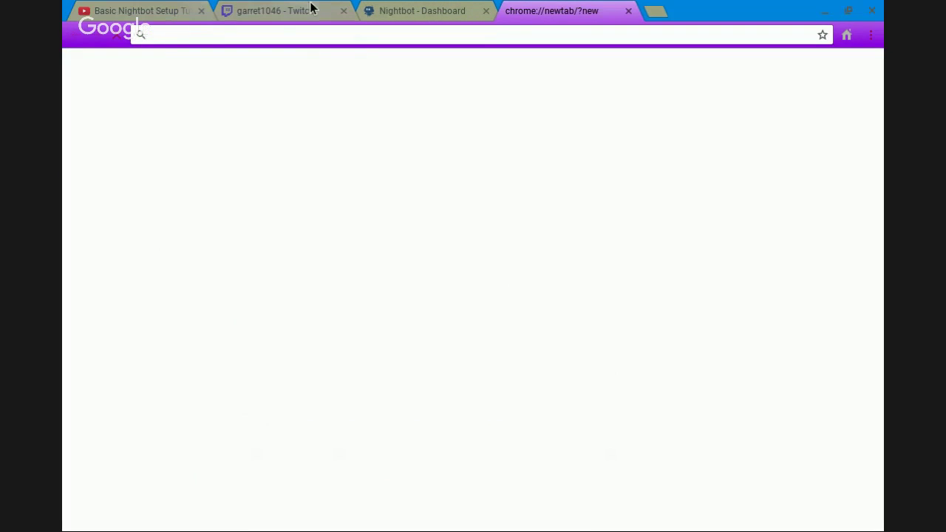
text(youtube)
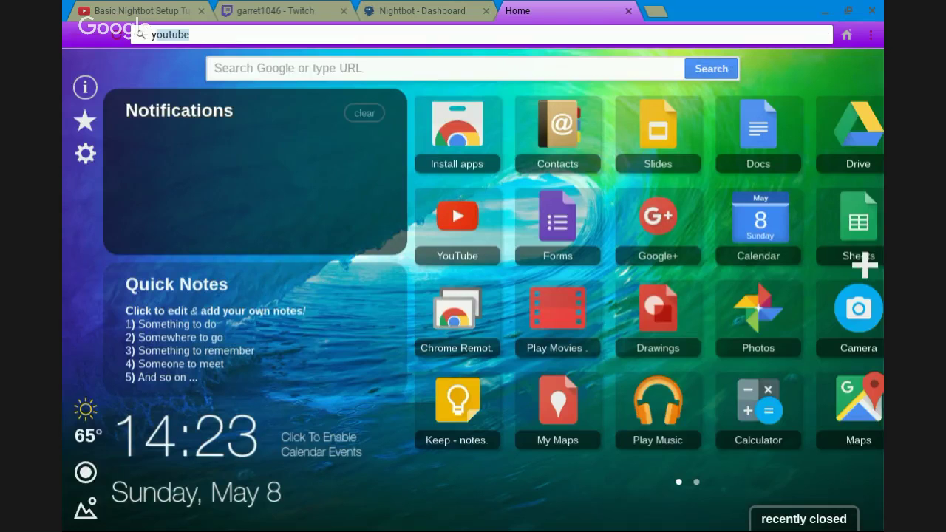
key(Return)
- Check the Twitch chat, then return to the Nightbot dashboard
click(421, 10)
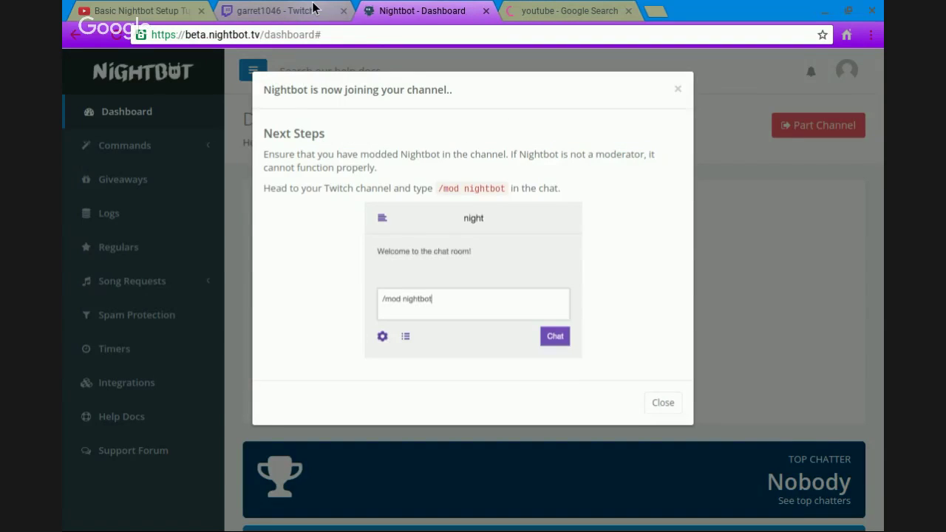
click(316, 10)
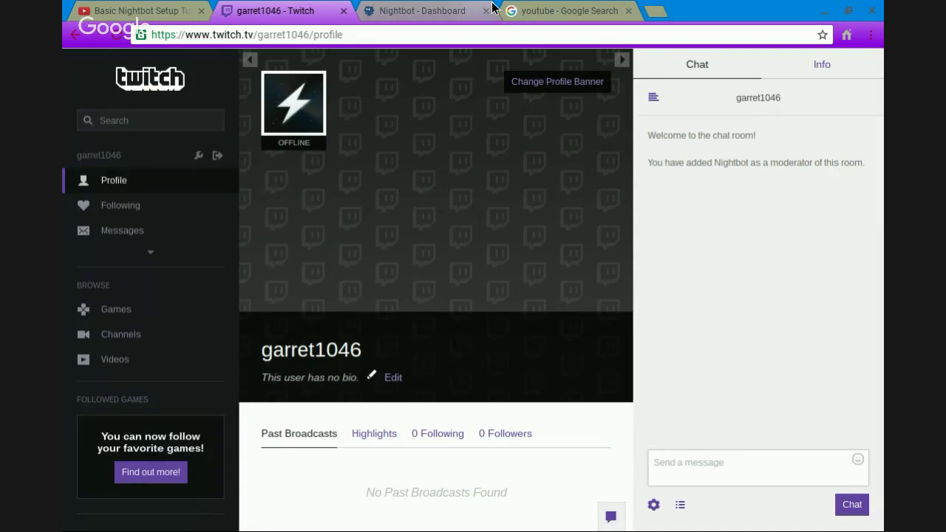
click(453, 8)
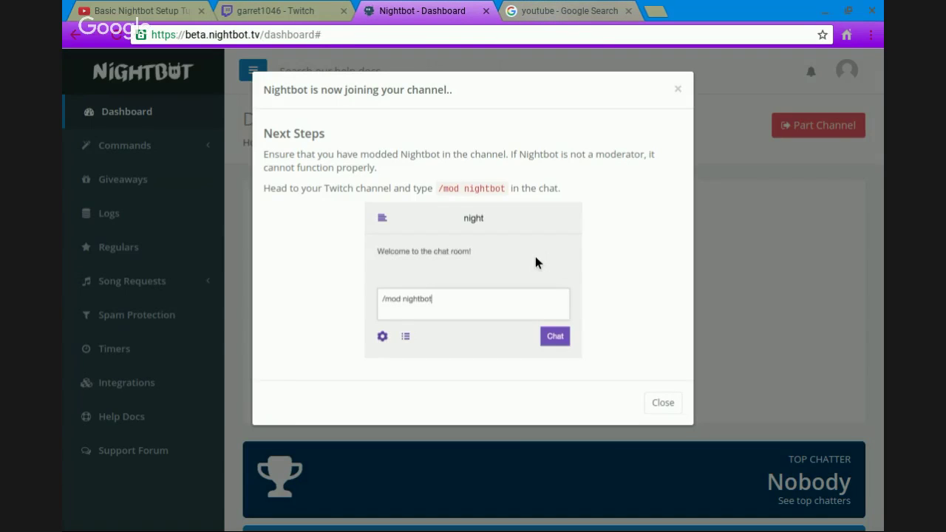
- Close the joining notice and make Nightbot part the channel
click(654, 400)
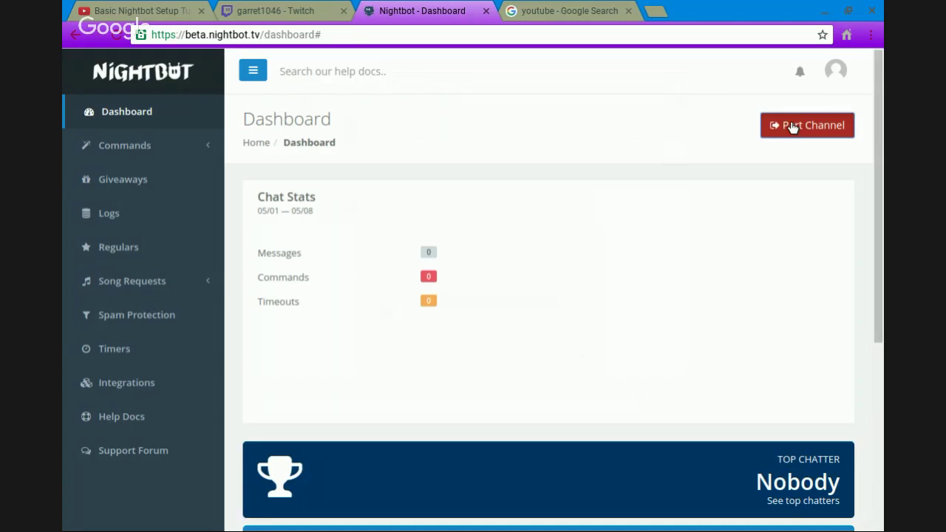
click(792, 127)
click(540, 9)
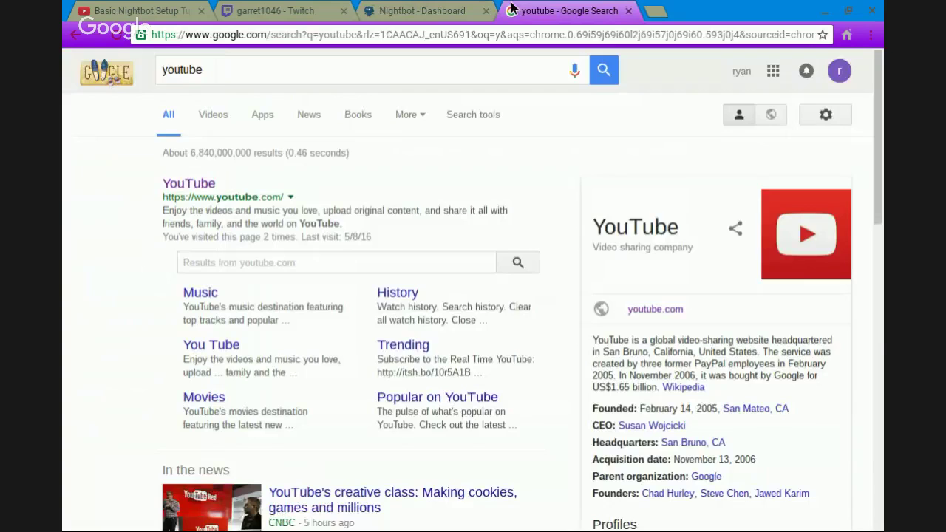
click(422, 11)
- Have Nightbot rejoin the channel, then go back to the Twitch chat
click(278, 9)
click(563, 10)
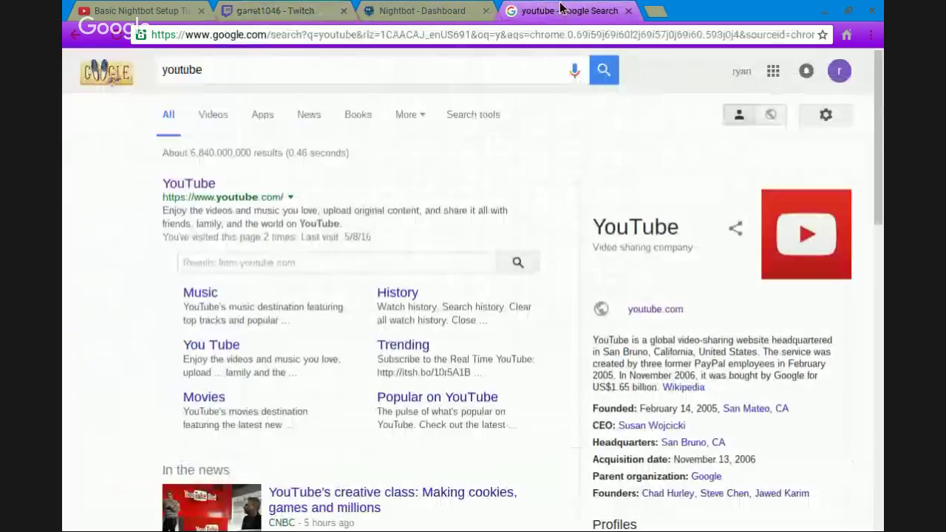
click(466, 9)
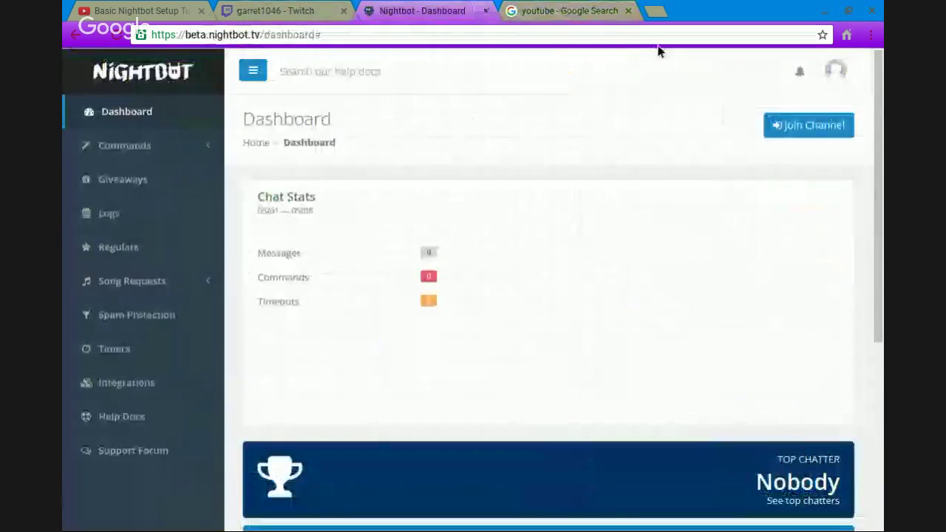
click(785, 125)
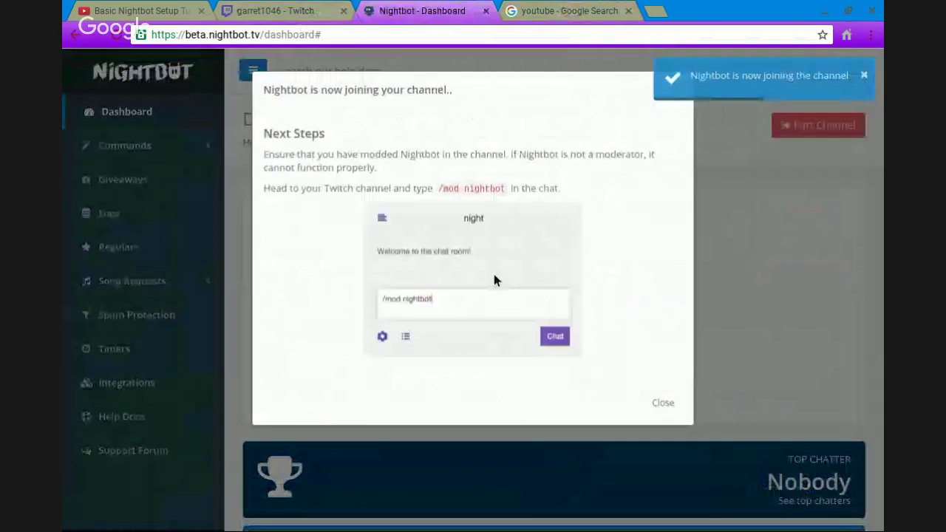
click(326, 11)
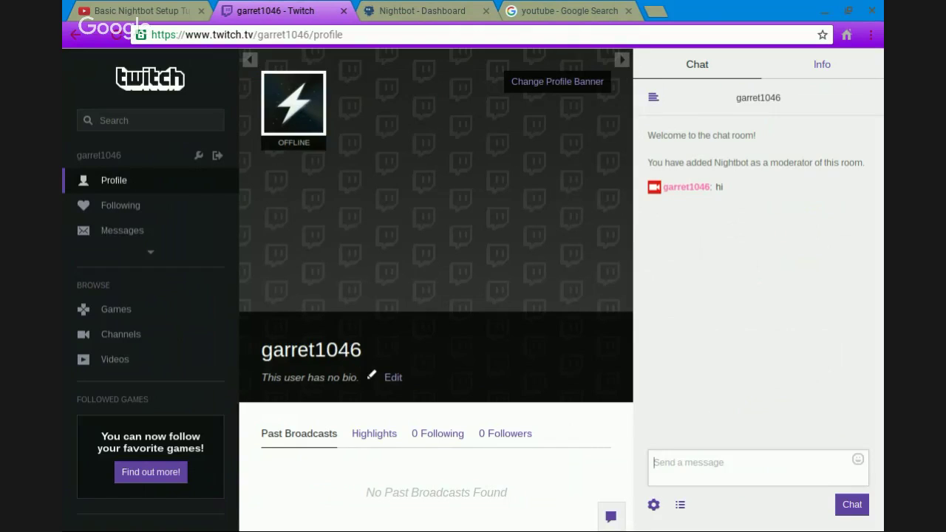
- Open the YouTube site from the Google results for 'youtube'
click(555, 10)
click(209, 184)
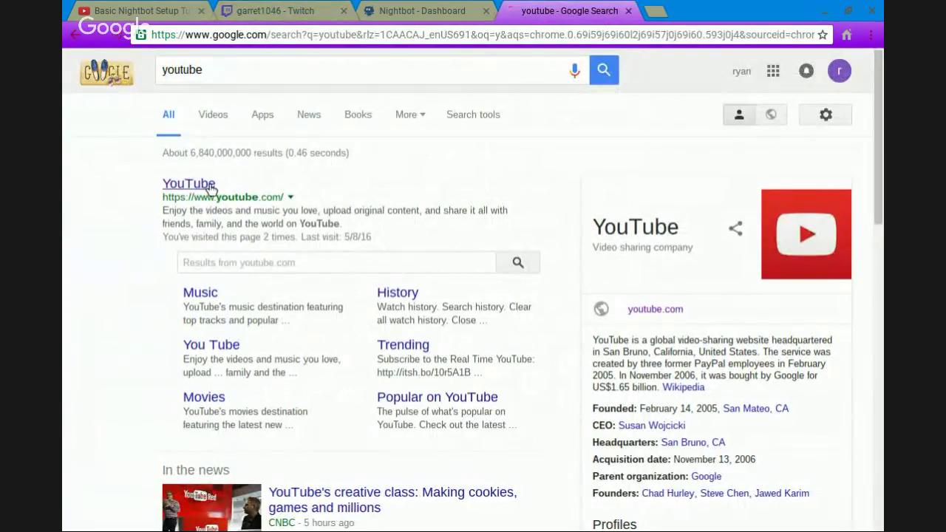
click(158, 9)
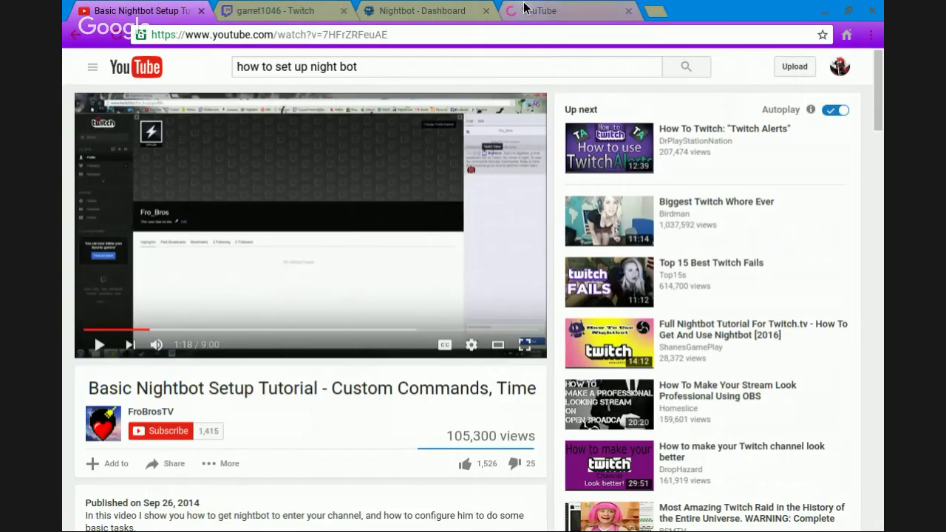
click(549, 9)
click(436, 8)
click(260, 9)
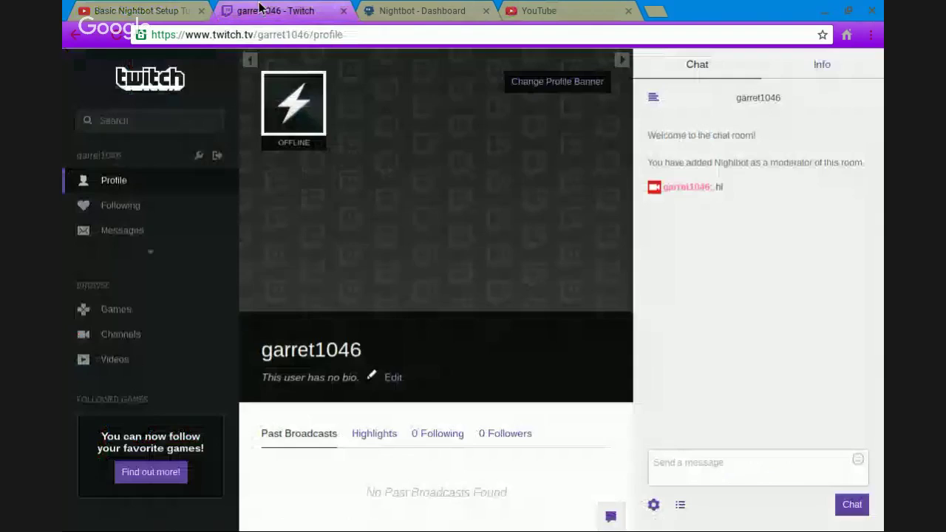
click(562, 9)
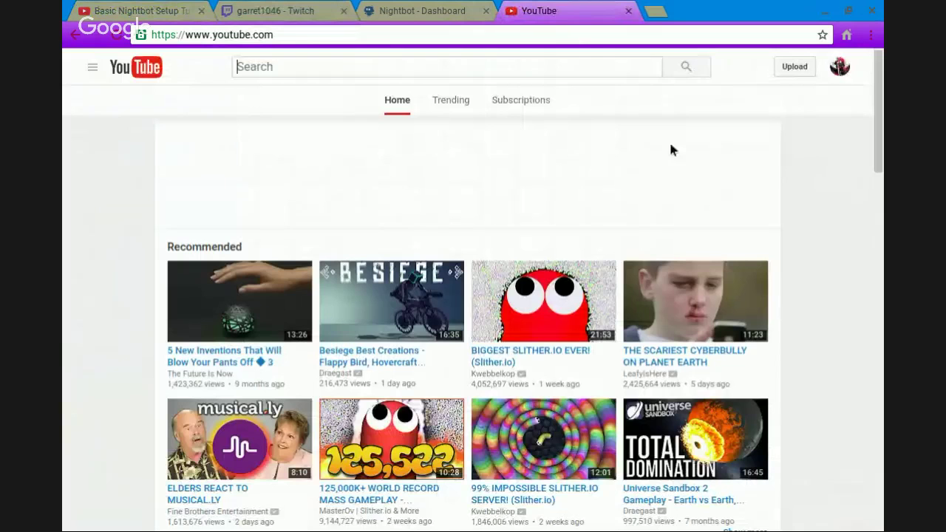
- View the live 'setting up night bot' stream on your own channel, then close it
click(92, 68)
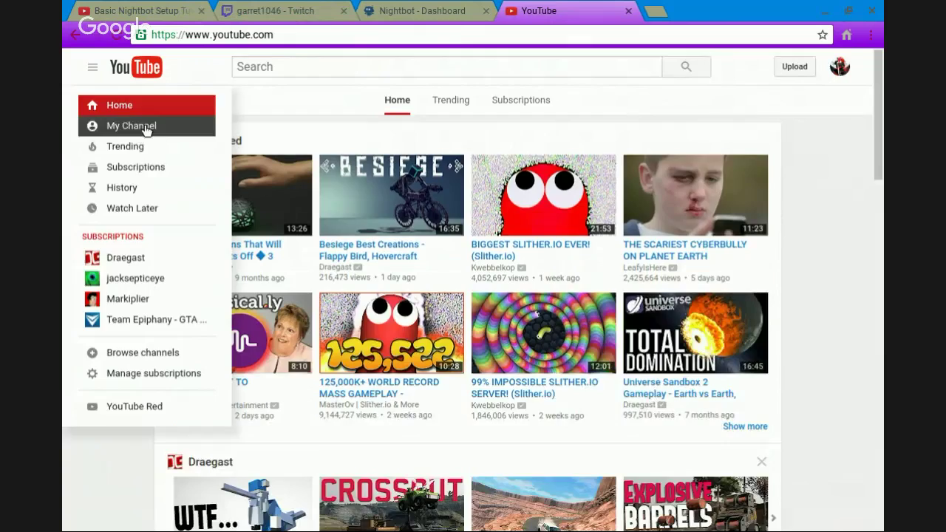
click(147, 128)
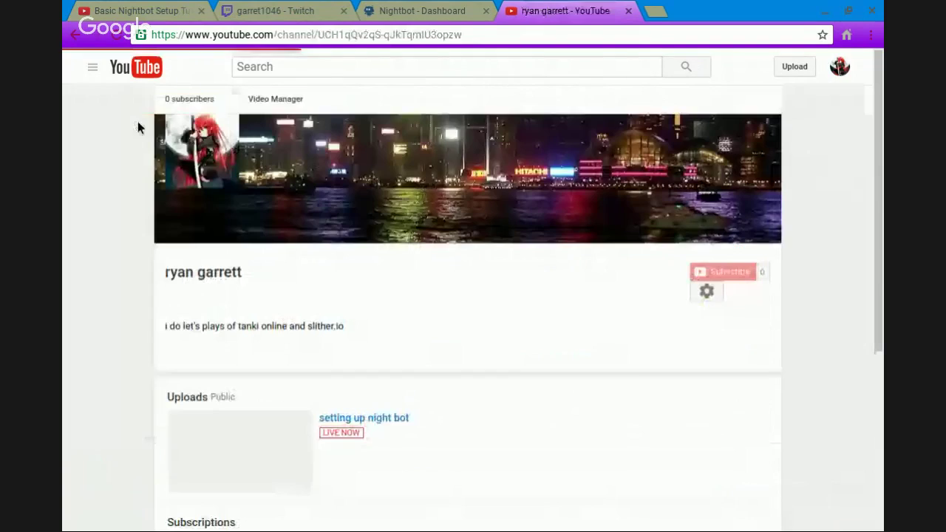
click(289, 418)
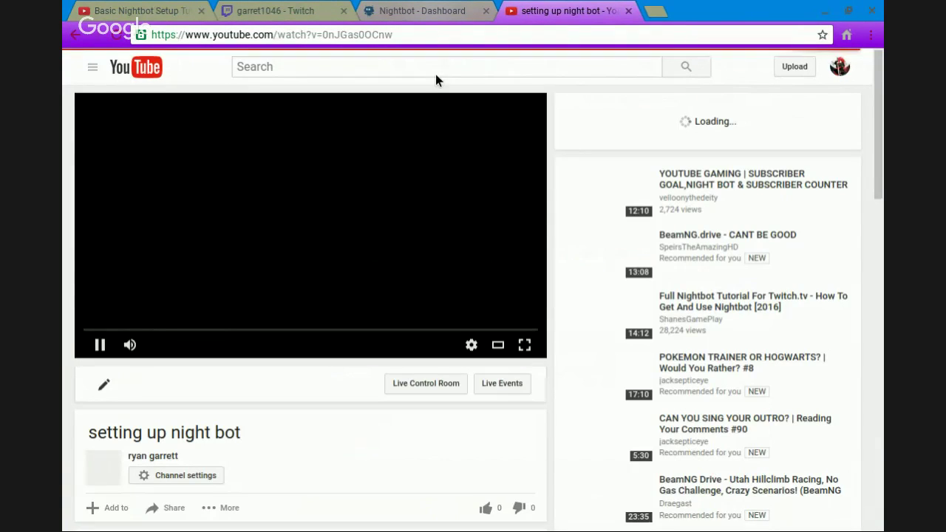
click(629, 11)
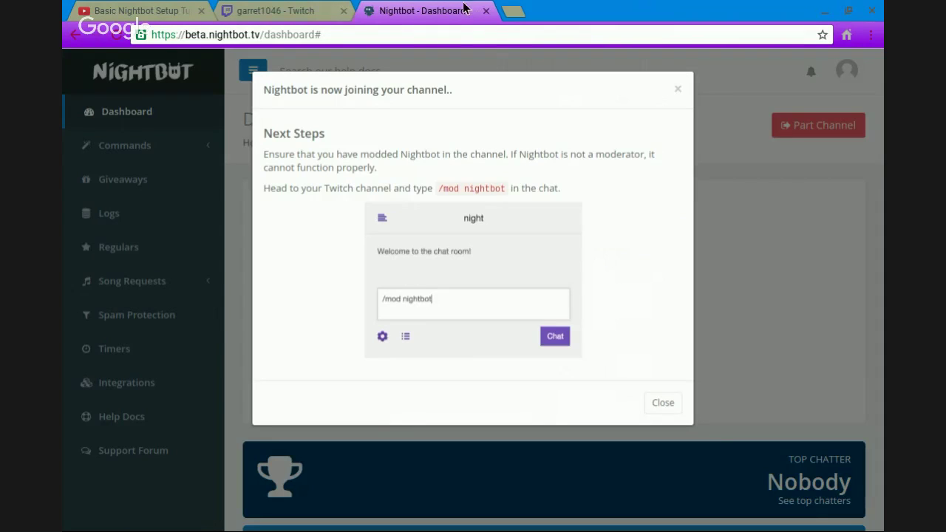
- Dismiss the 'Nightbot is now joining your channel' notice with Esc to reveal the chat stats
click(345, 4)
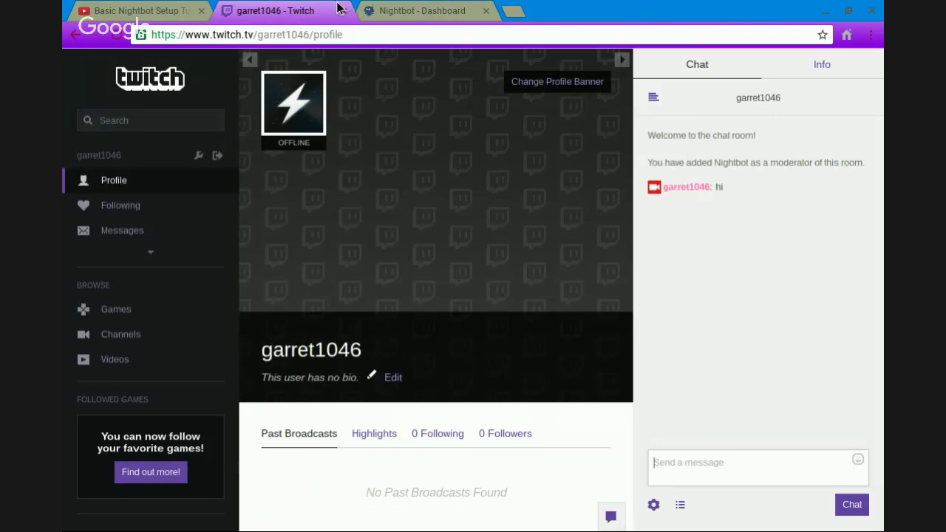
click(427, 7)
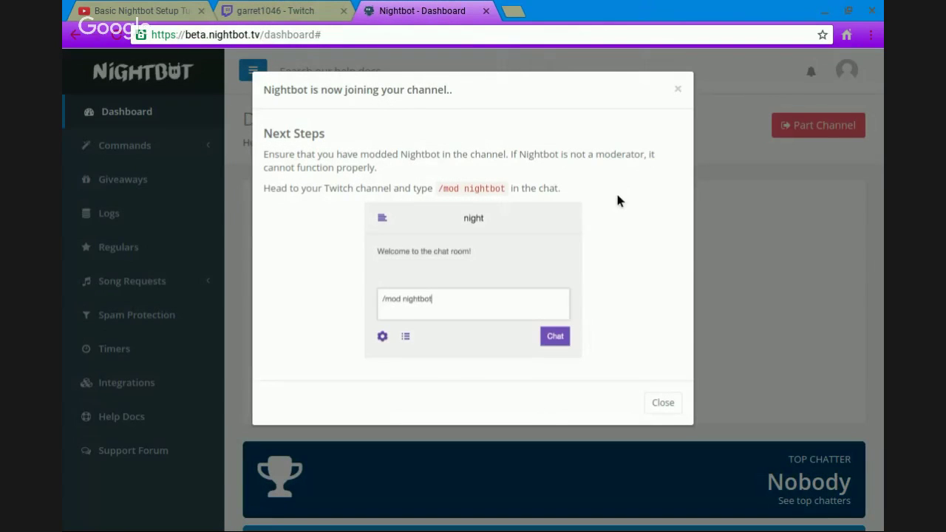
key(Escape)
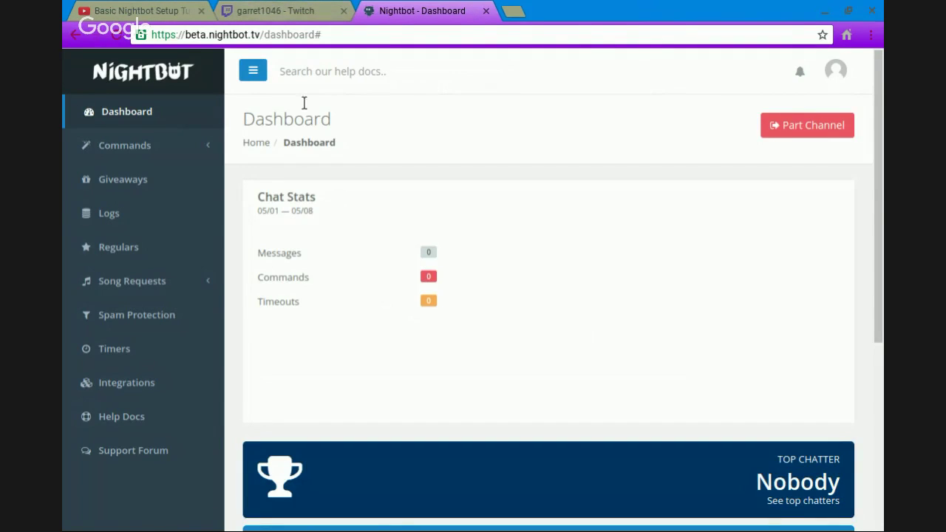
click(275, 10)
- Play the Basic Nightbot Setup Tutorial fullscreen, pause at 1:24, then return to the Twitch tab
click(178, 10)
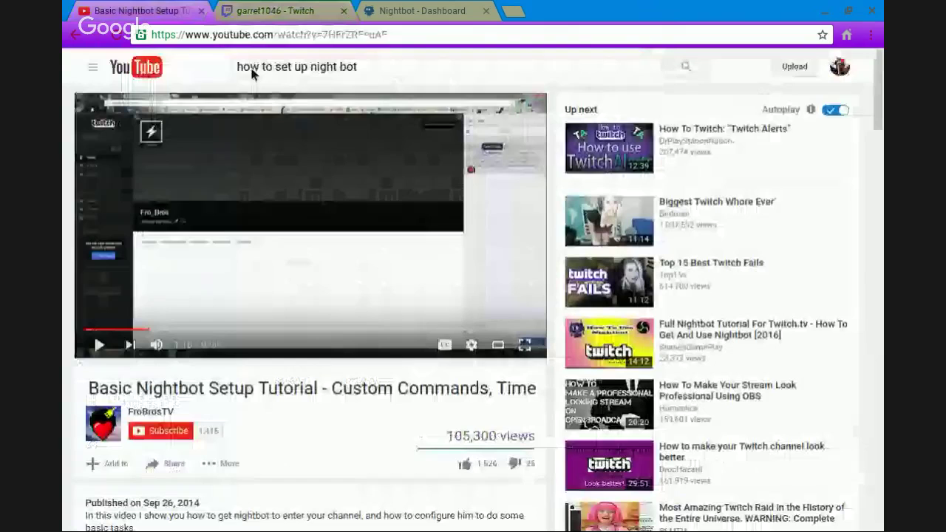
click(367, 183)
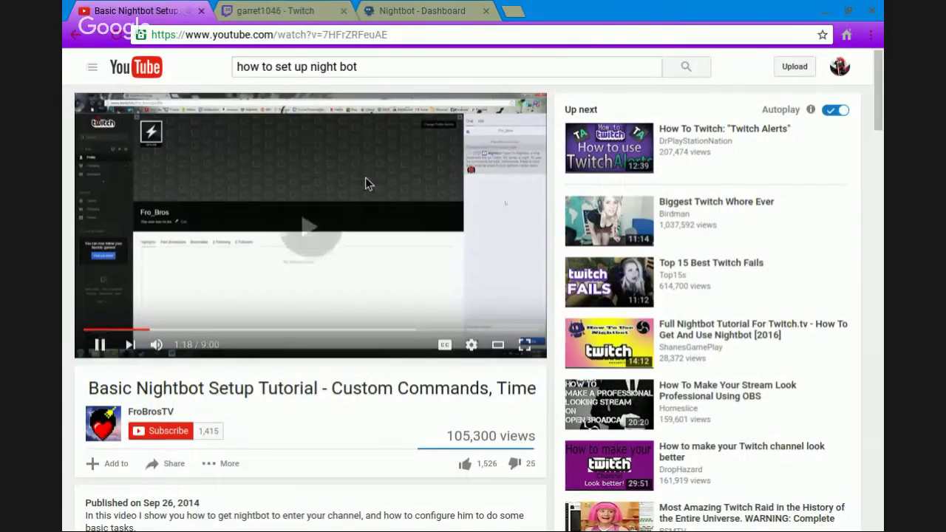
double_click(365, 183)
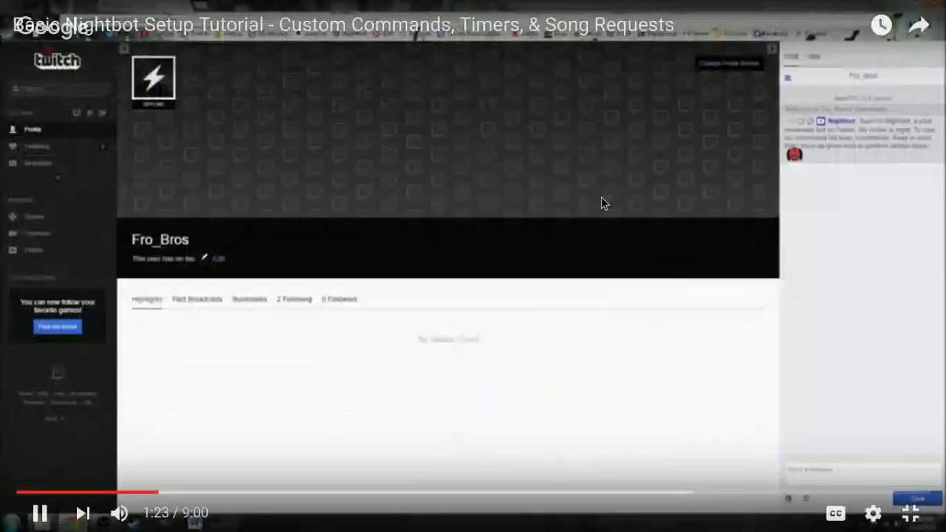
click(601, 196)
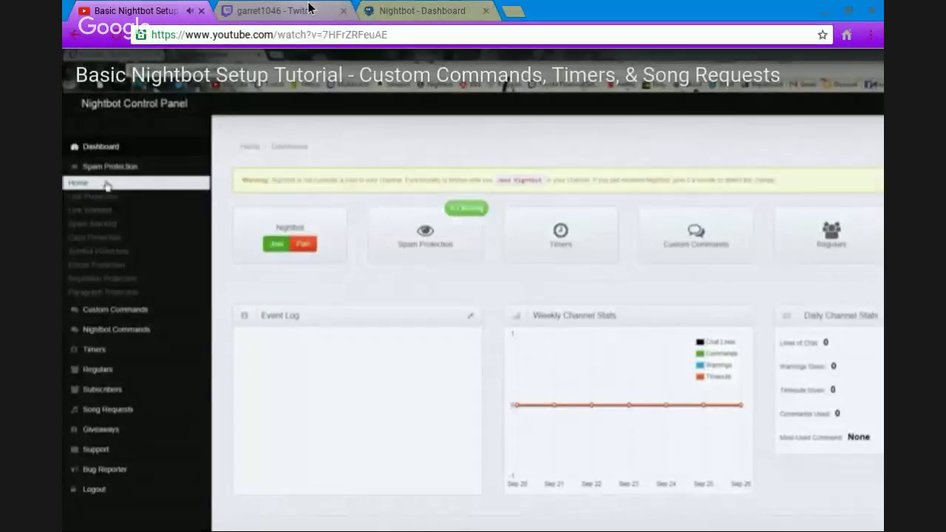
click(309, 8)
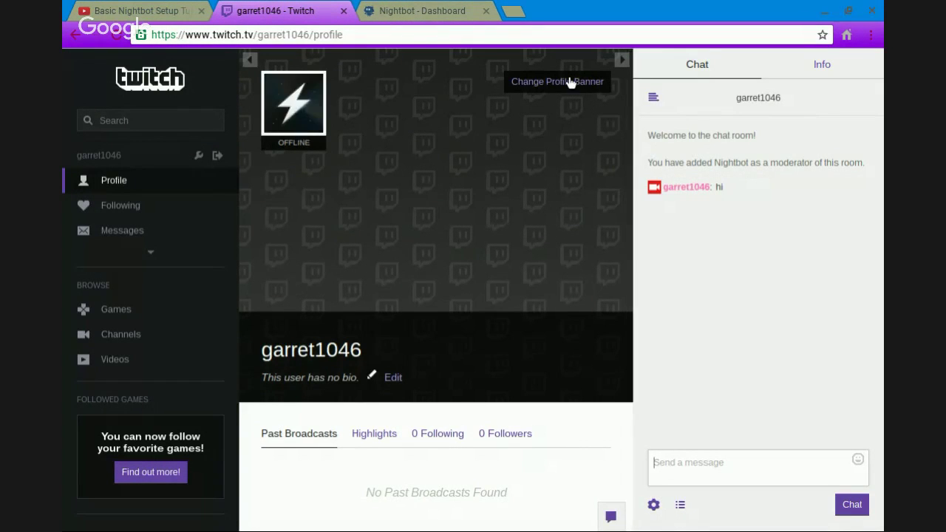
- Browse the chat room list and toggle between channel info and the chat
click(654, 99)
click(815, 64)
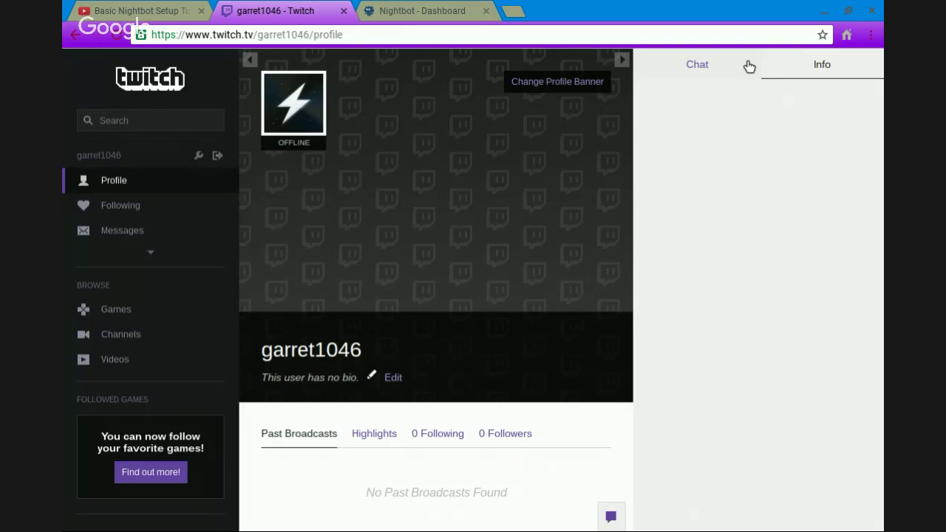
click(702, 65)
click(697, 65)
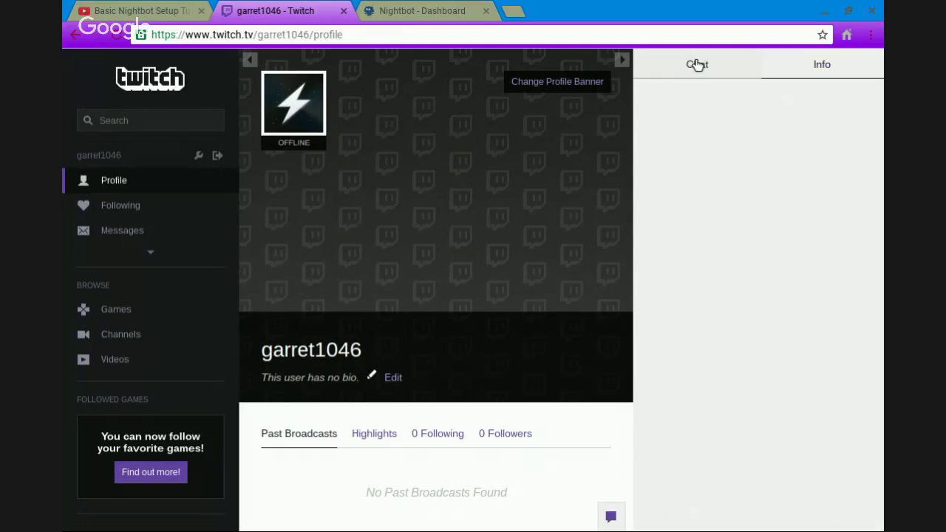
click(697, 65)
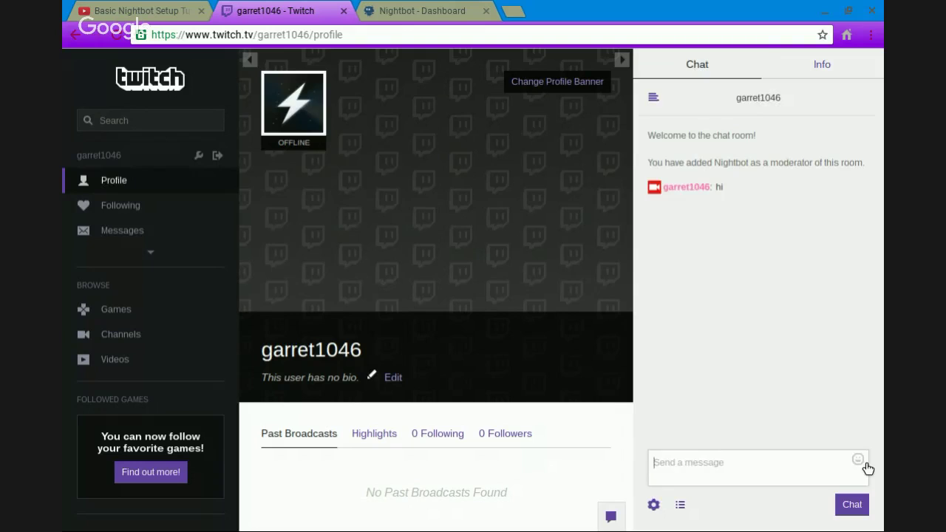
- Turn on mod icons, slow mode and timestamps in the chat options
click(660, 509)
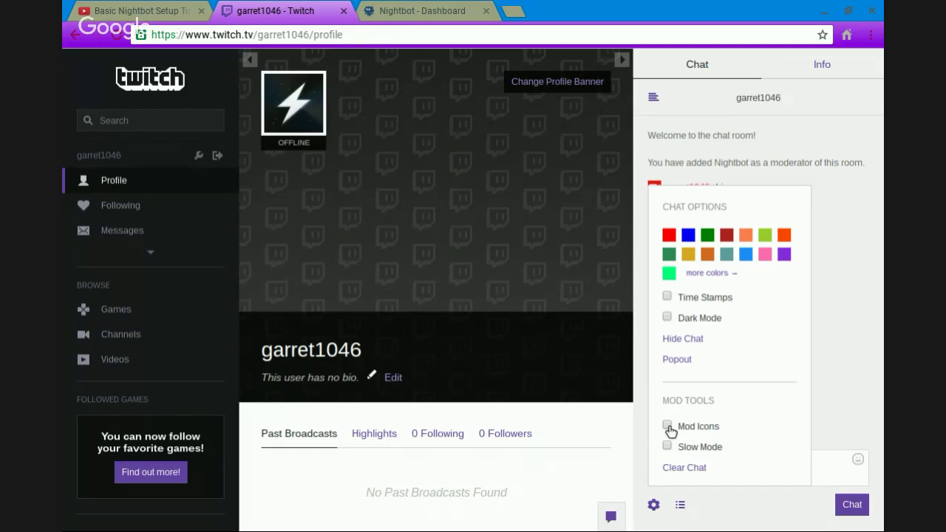
click(668, 427)
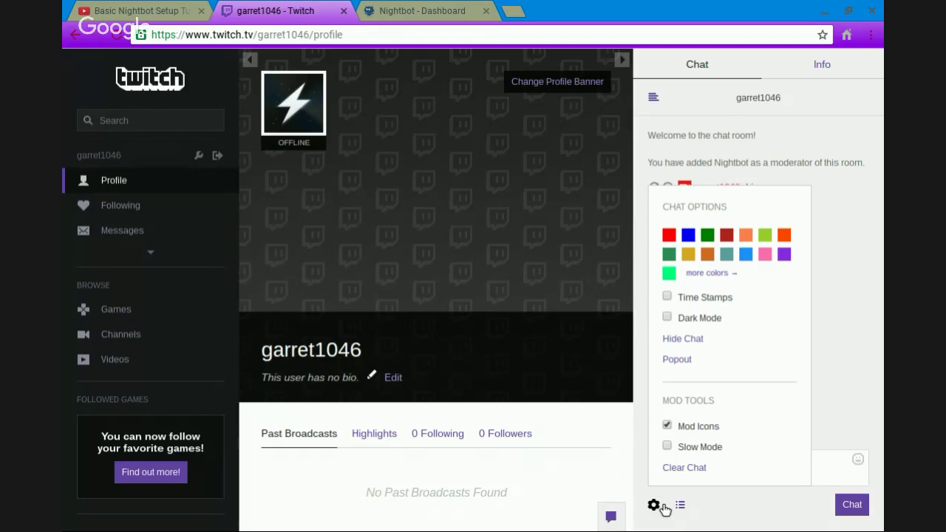
click(663, 506)
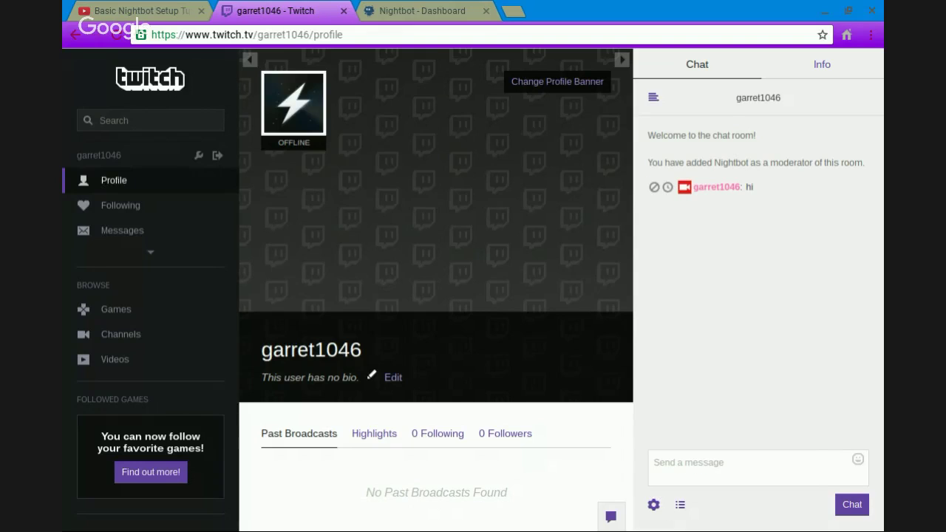
click(653, 505)
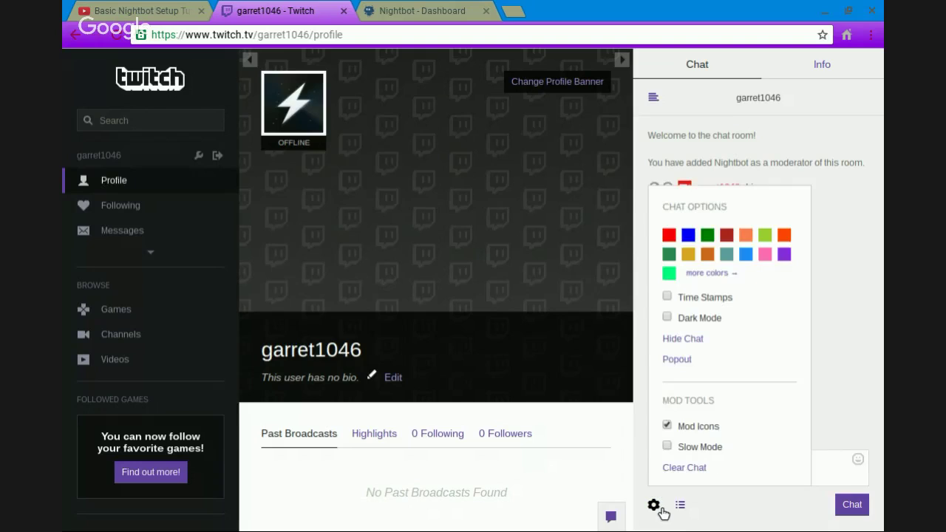
click(668, 448)
click(667, 319)
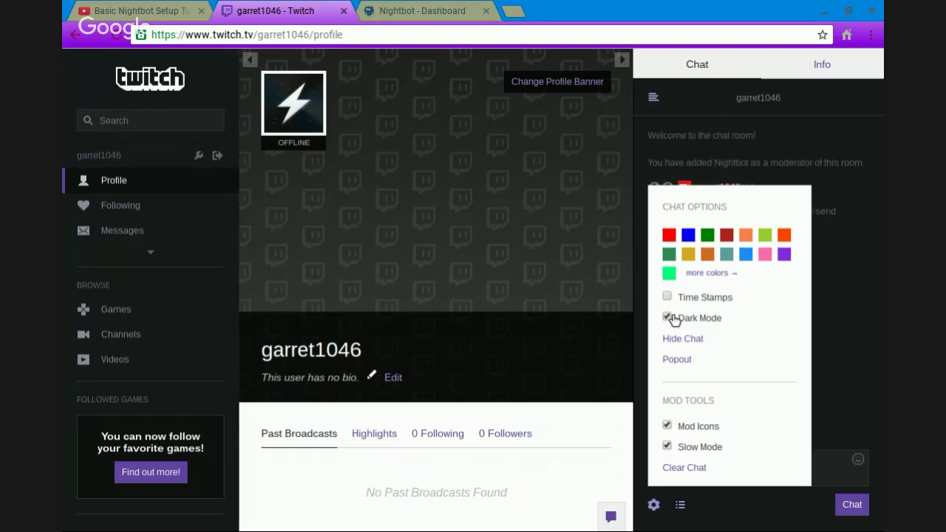
click(671, 319)
click(669, 298)
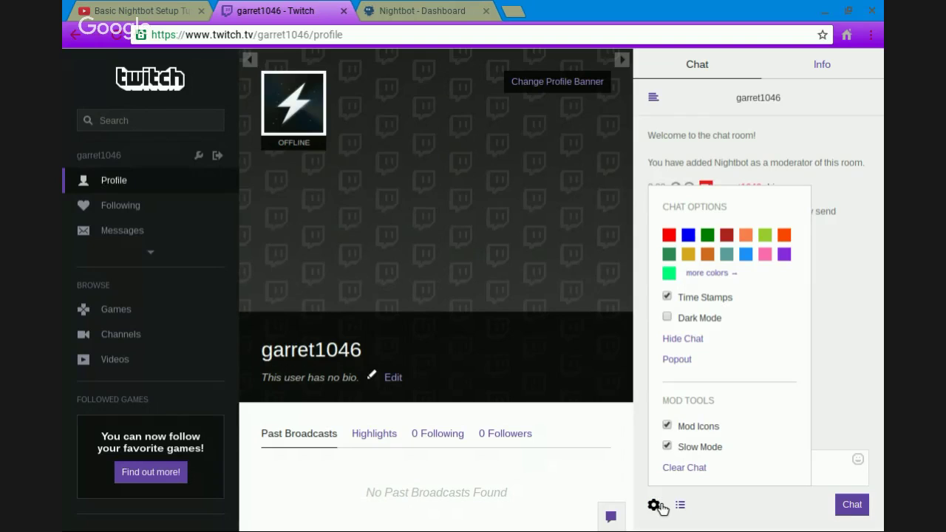
click(654, 506)
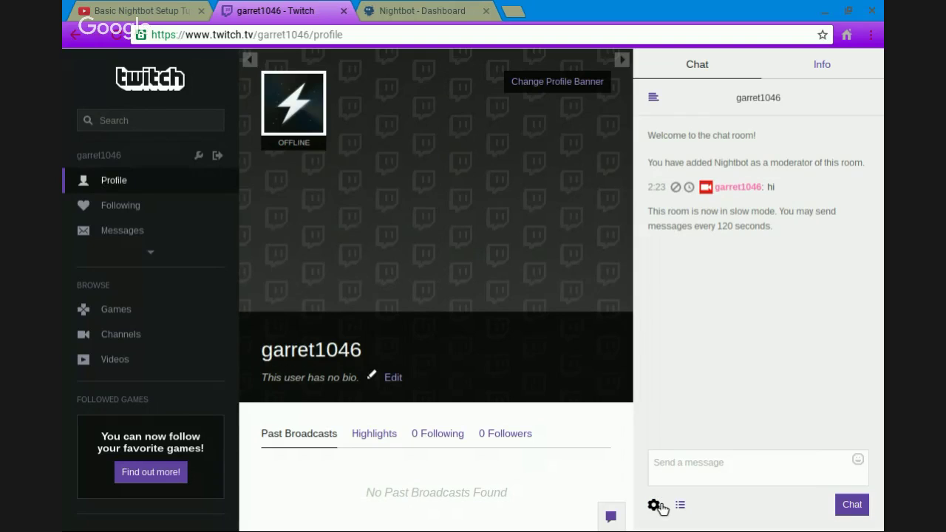
- Send a test chat message, then switch timestamps and slow mode back off
click(686, 481)
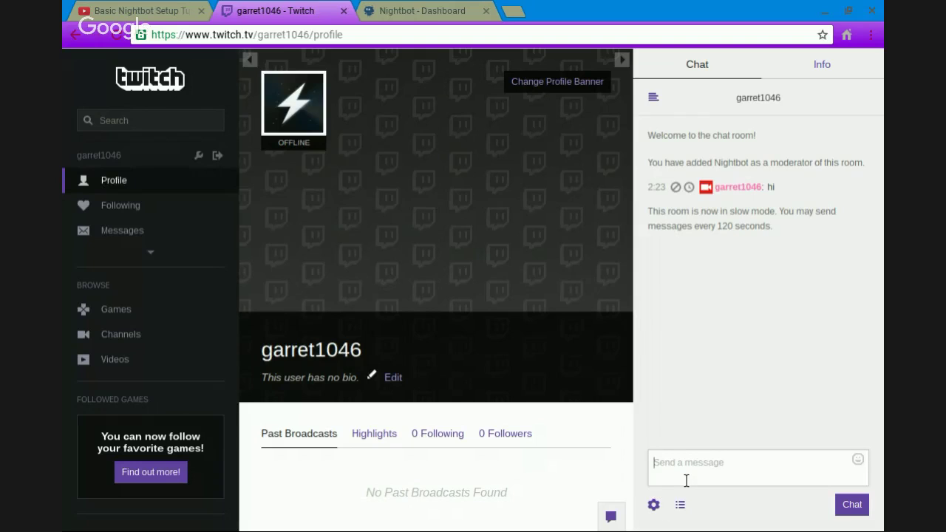
click(653, 505)
click(667, 296)
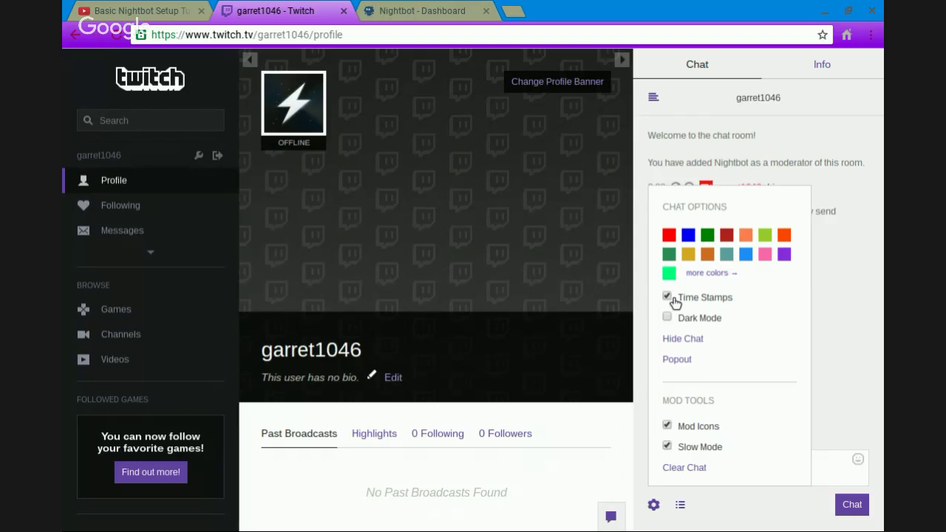
click(668, 446)
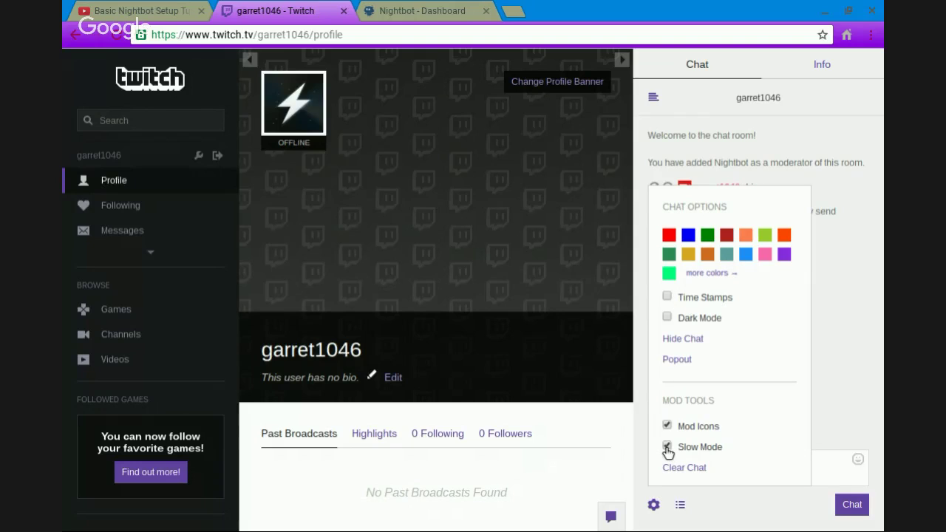
click(660, 509)
click(141, 11)
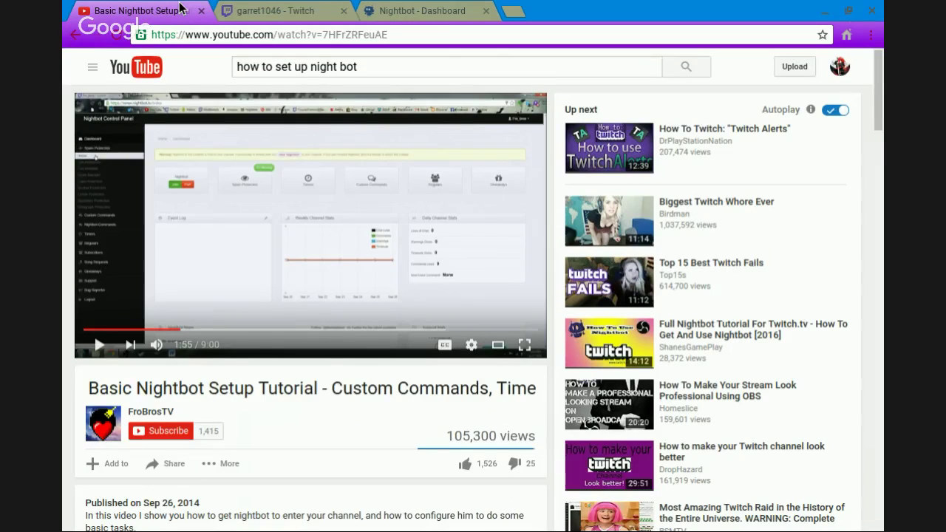
- Resume the tutorial video briefly in fullscreen, then exit fullscreen
key(f)
key(k)
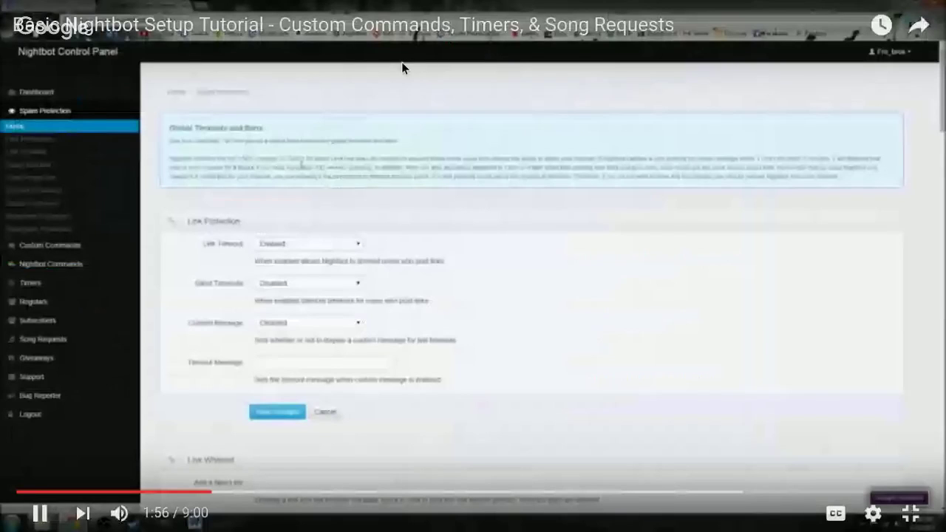
key(Escape)
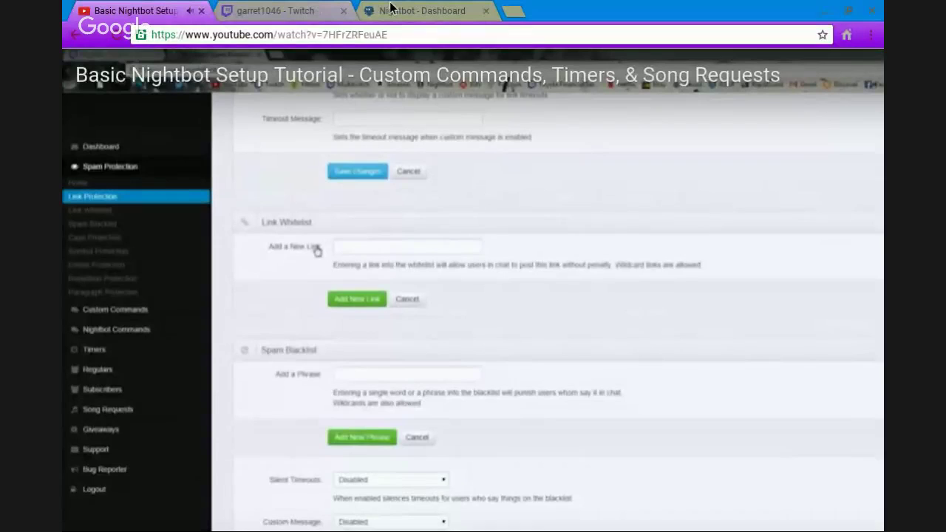
- Enable the Repetitions filter on Nightbot's Spam Protection page
click(390, 7)
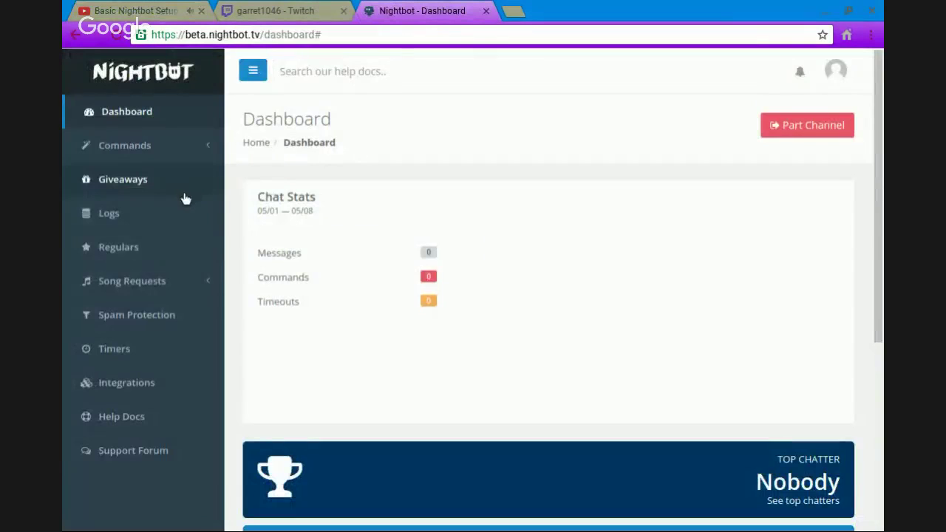
click(176, 316)
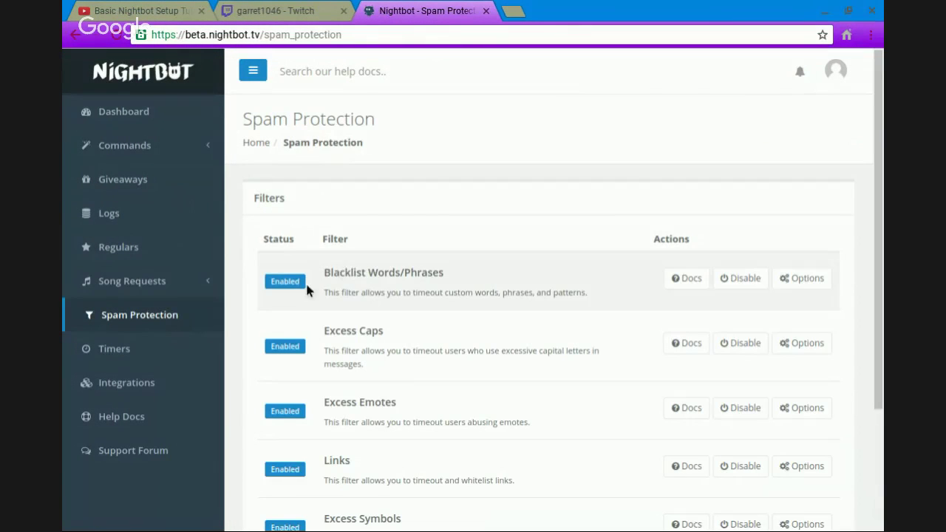
click(168, 9)
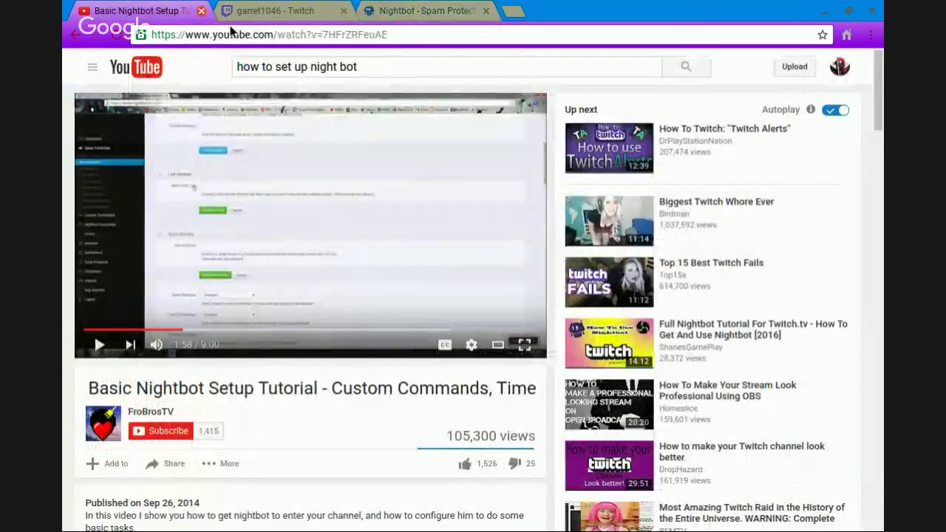
click(405, 9)
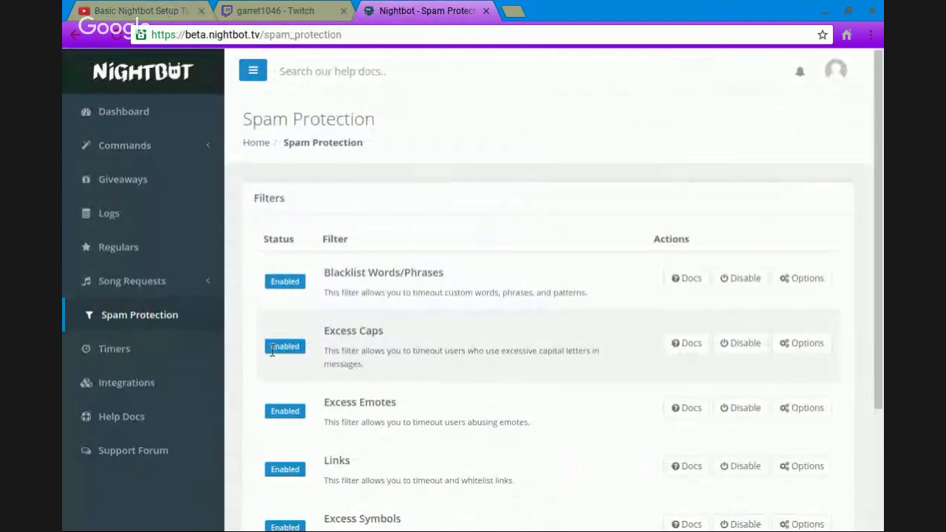
scroll(273, 352, down, 3)
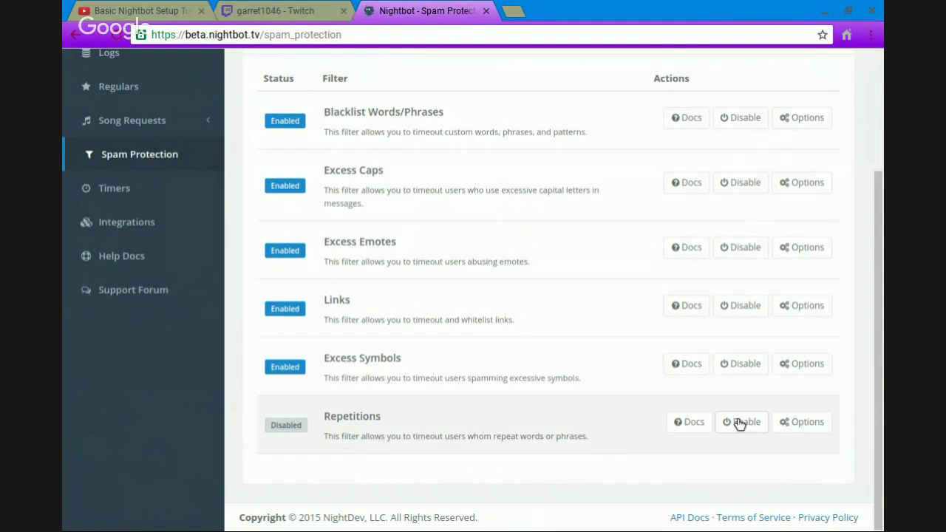
click(739, 423)
click(742, 424)
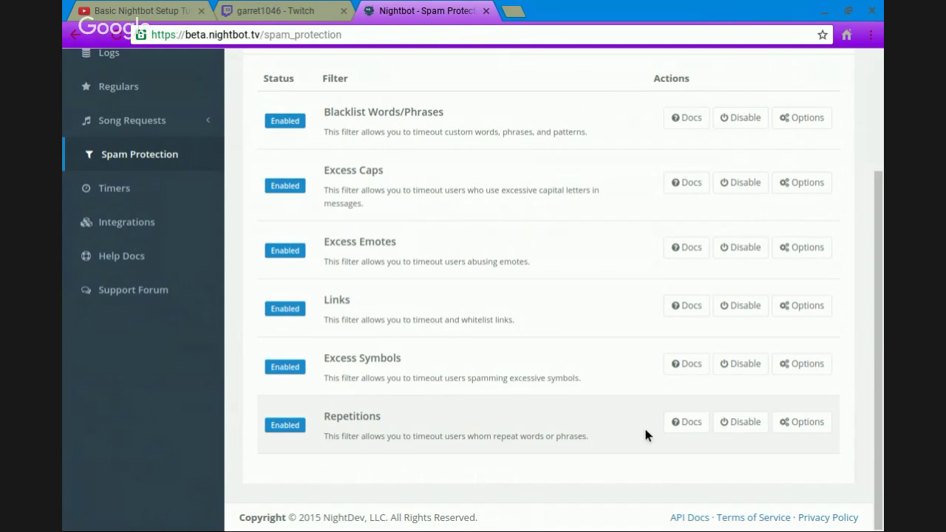
- Watch the tutorial's caps and spam protection part fullscreen, then exit fullscreen
click(171, 9)
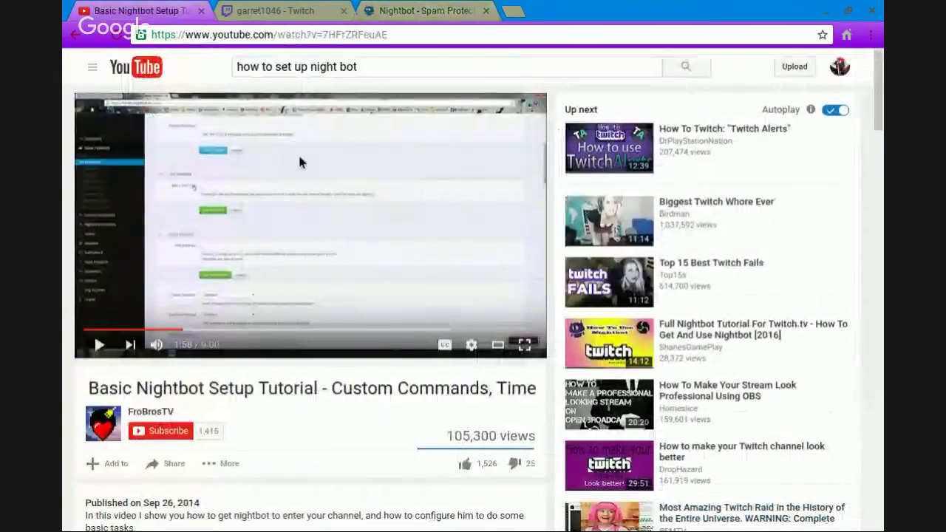
double_click(302, 164)
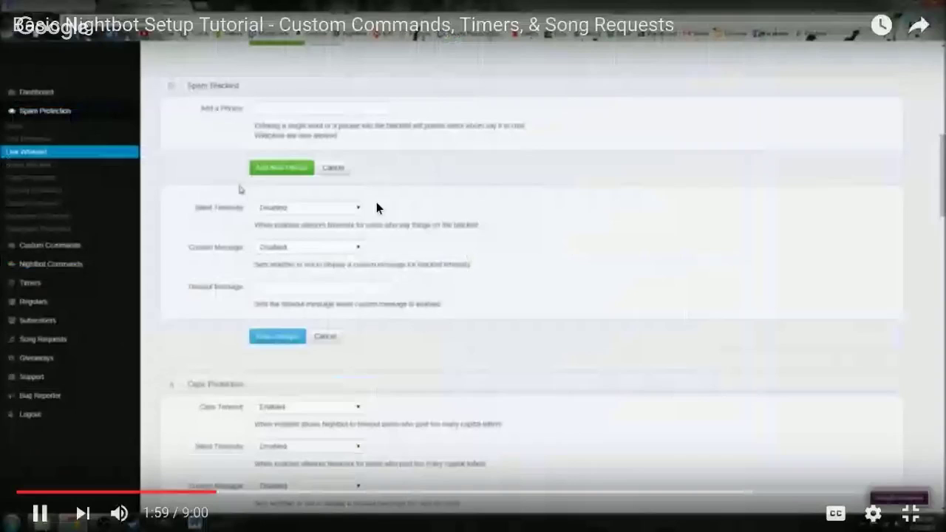
click(365, 188)
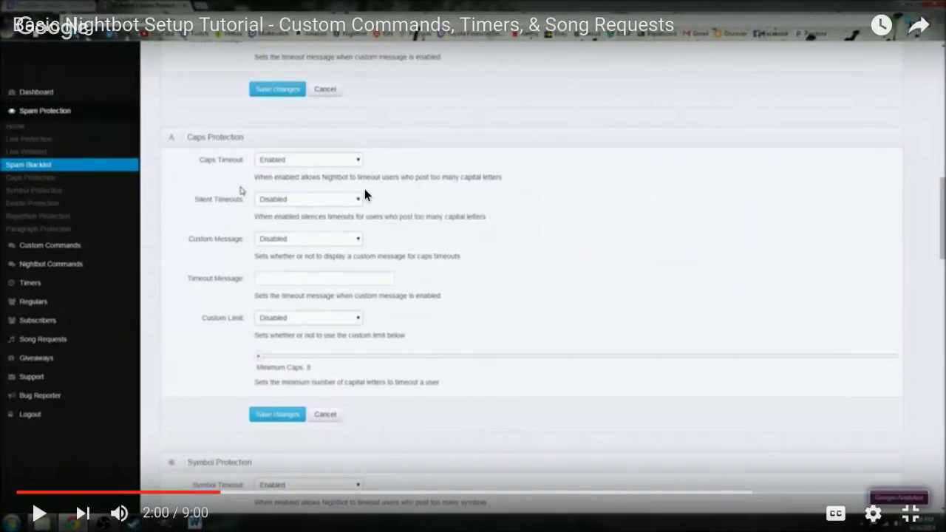
click(365, 190)
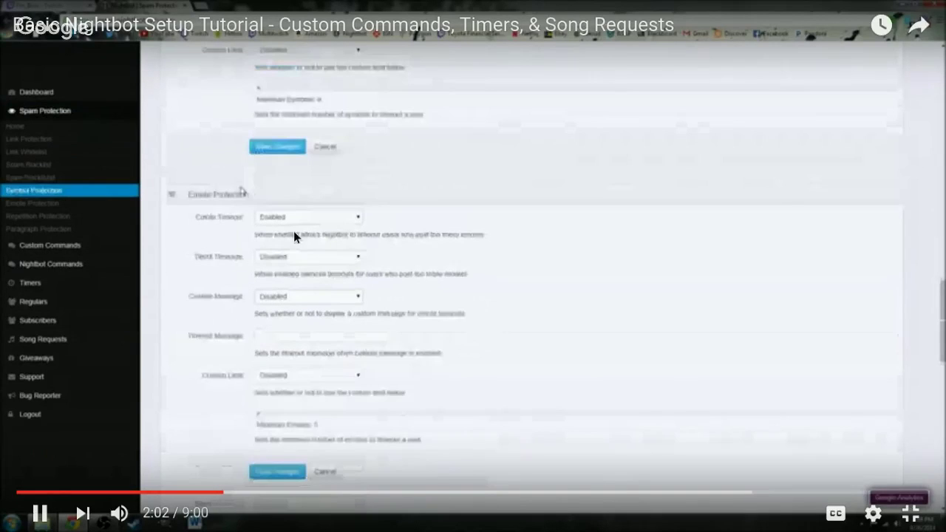
key(Escape)
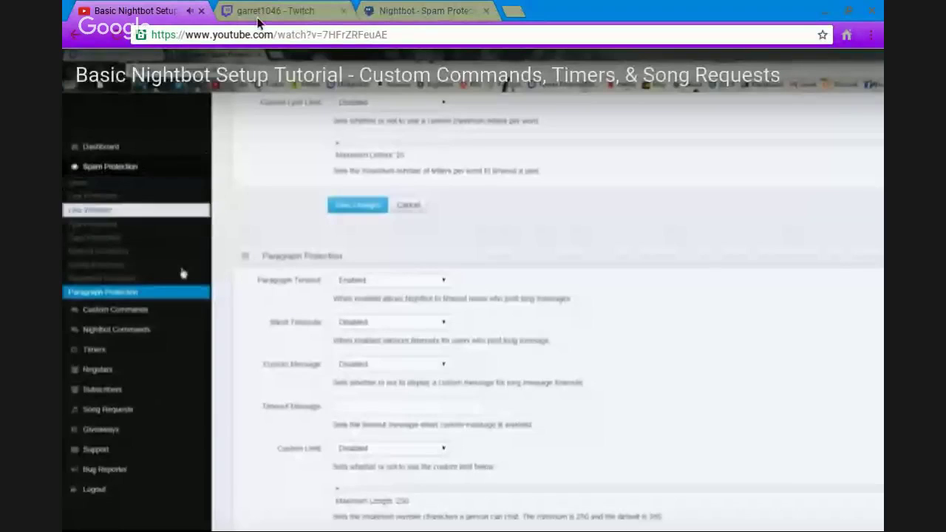
- Return to Nightbot's spam filters page and open the Dashboard from the sidebar
click(269, 9)
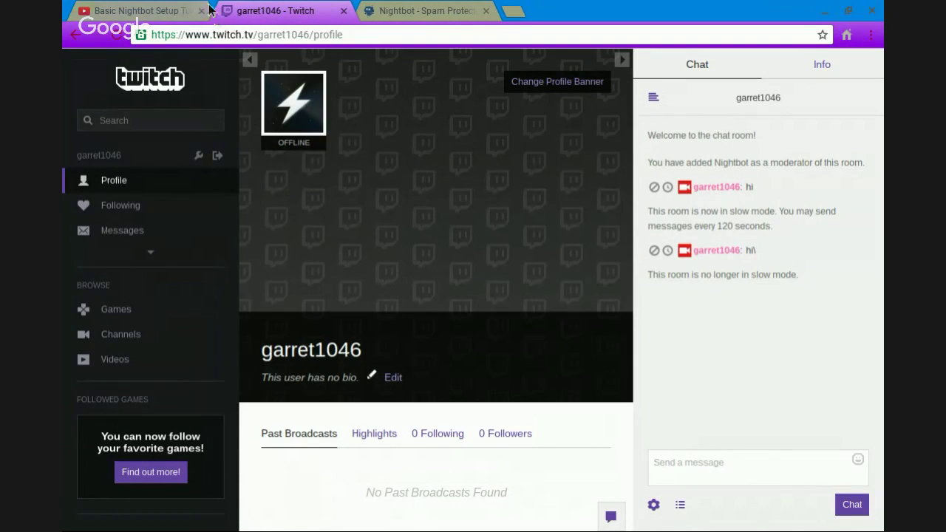
click(141, 9)
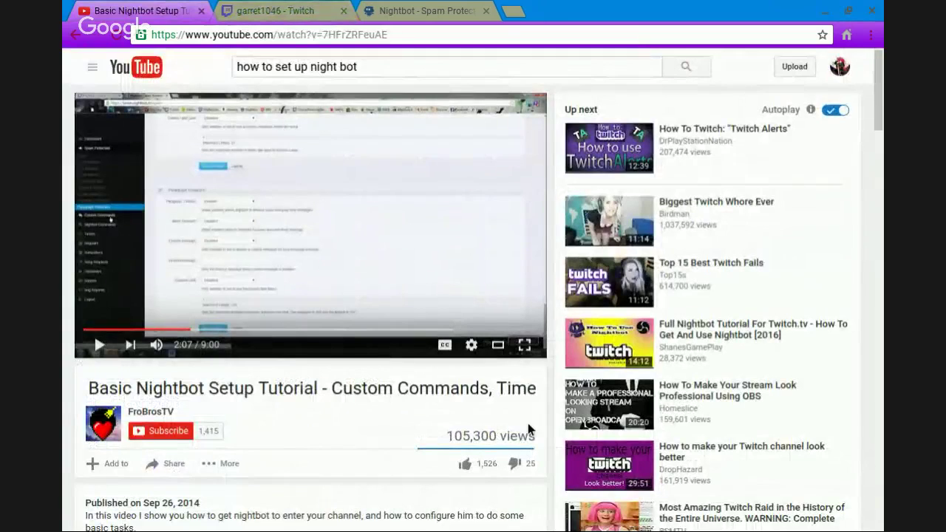
click(374, 9)
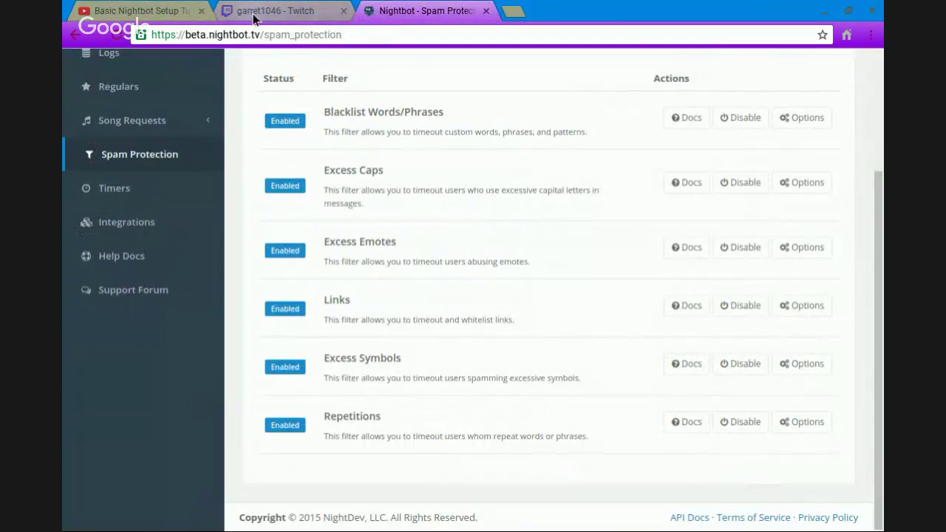
scroll(116, 289, up, 3)
click(157, 110)
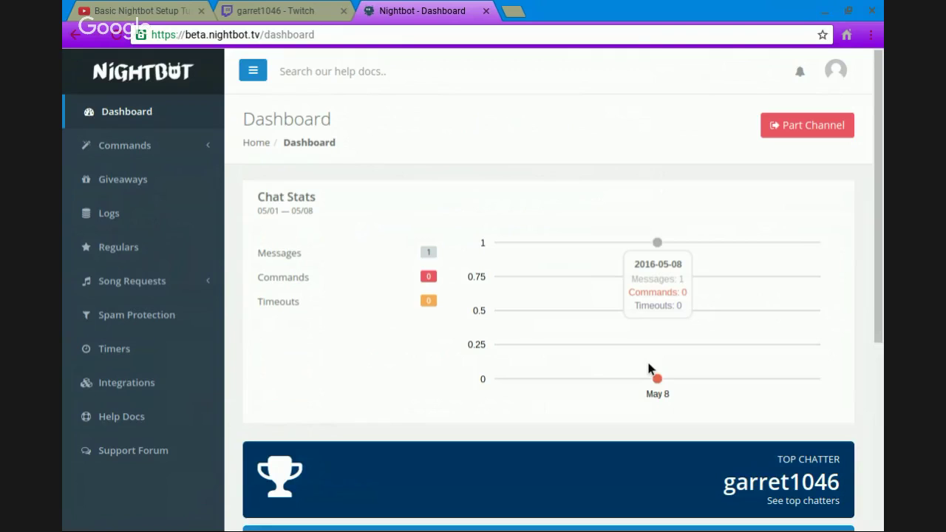
- Go back to Nightbot and open the Custom Commands list under Commands
click(263, 9)
click(383, 9)
scroll(137, 255, down, 1)
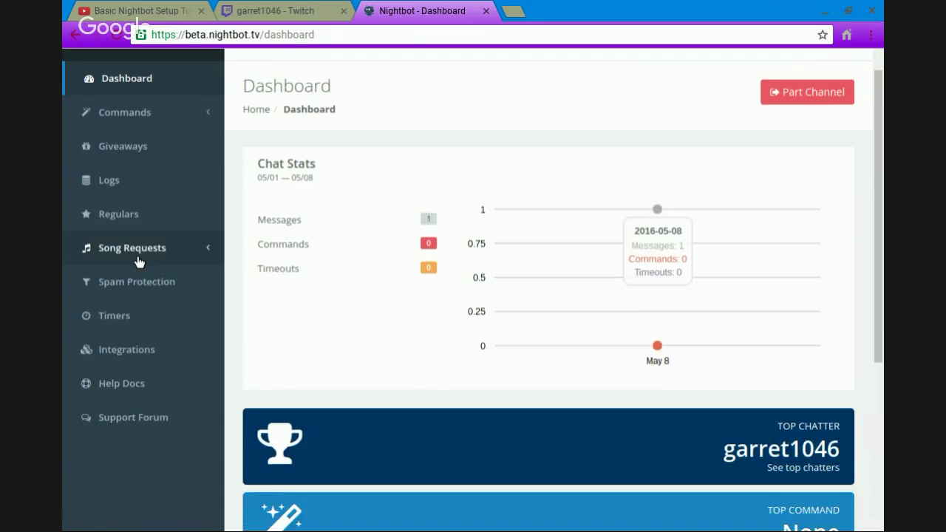
scroll(148, 221, up, 1)
click(159, 147)
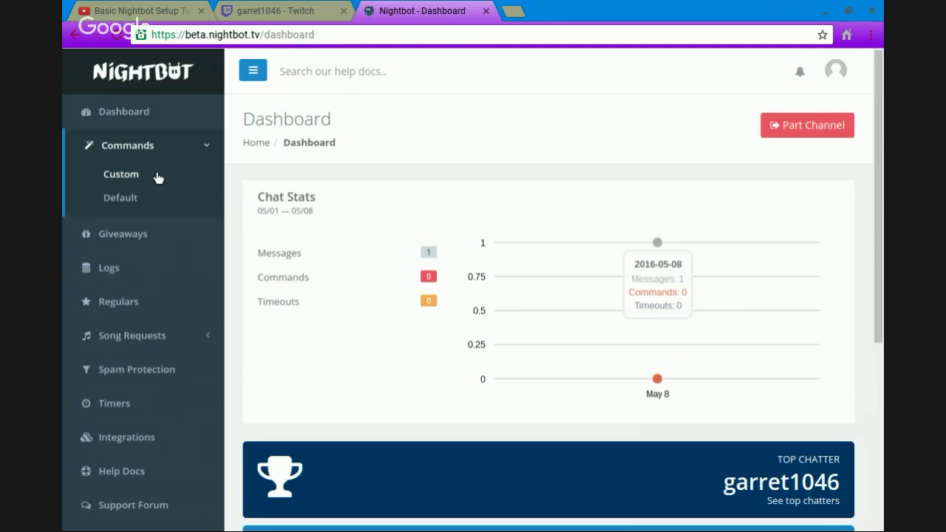
click(157, 173)
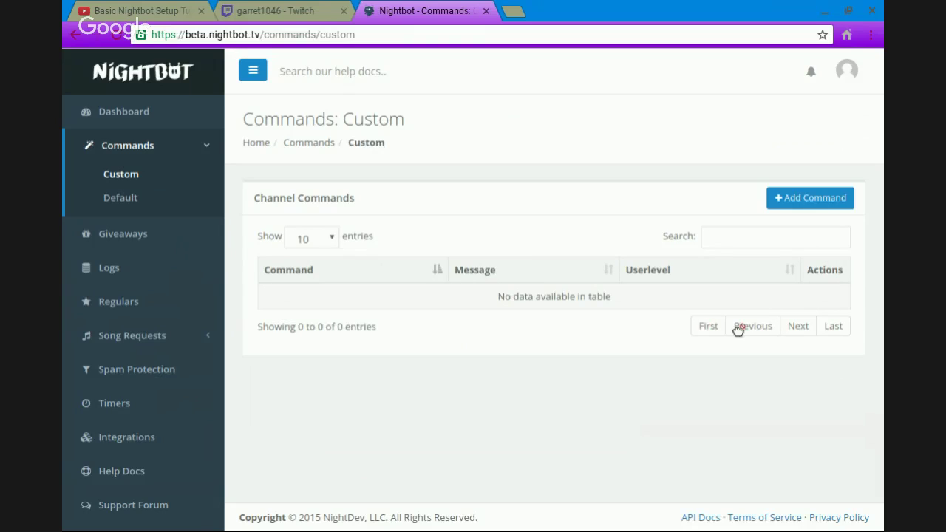
- Add a !key command replying 'hi' for Everyone with a 15-second cooldown
click(806, 202)
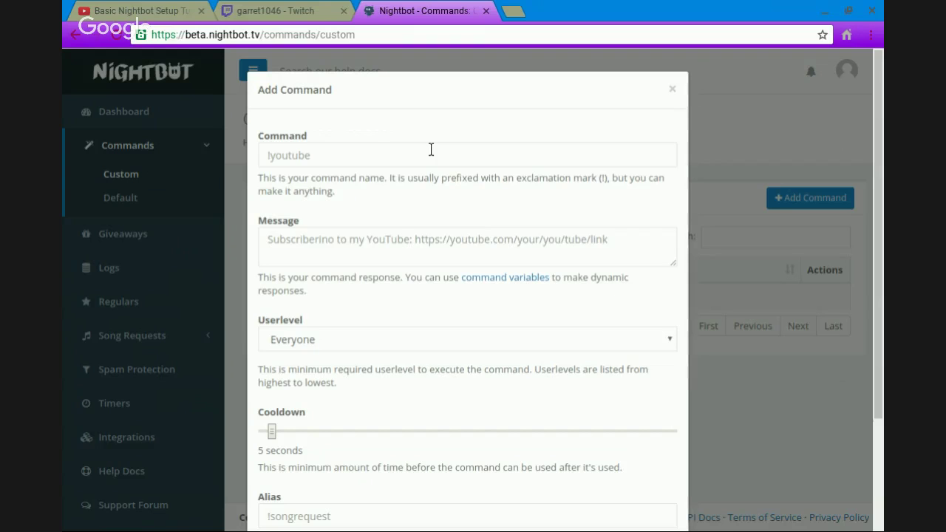
click(431, 154)
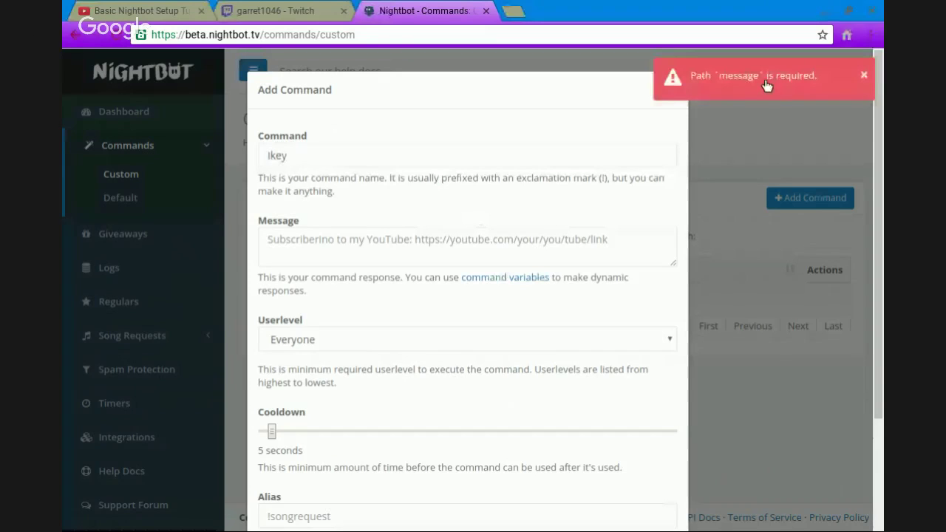
click(386, 253)
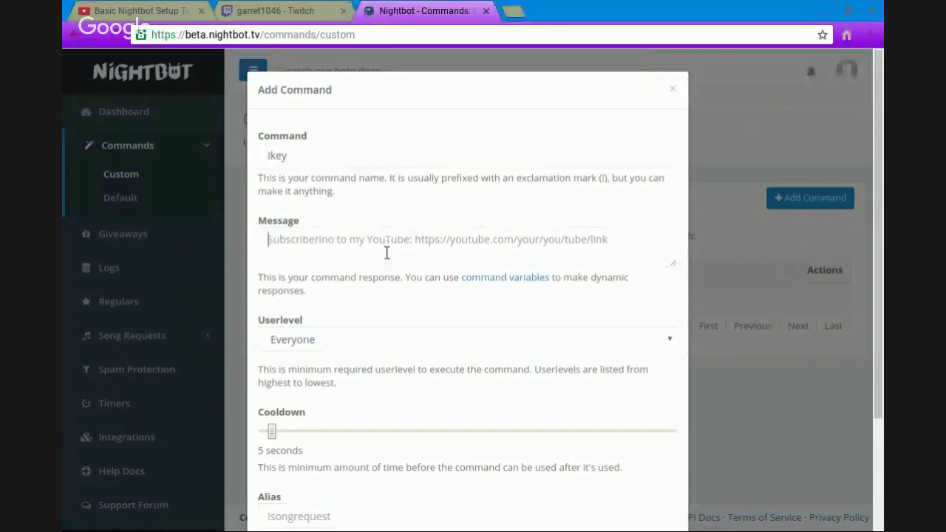
text(hi)
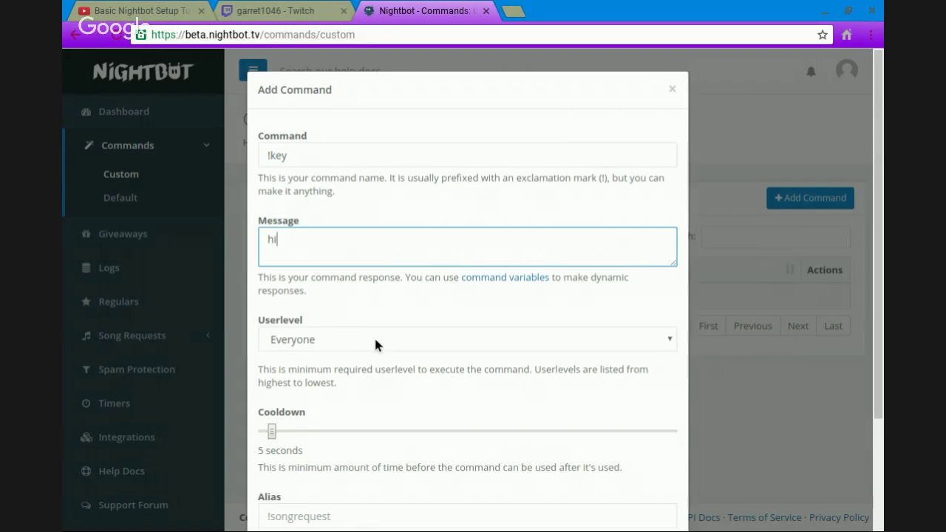
click(375, 339)
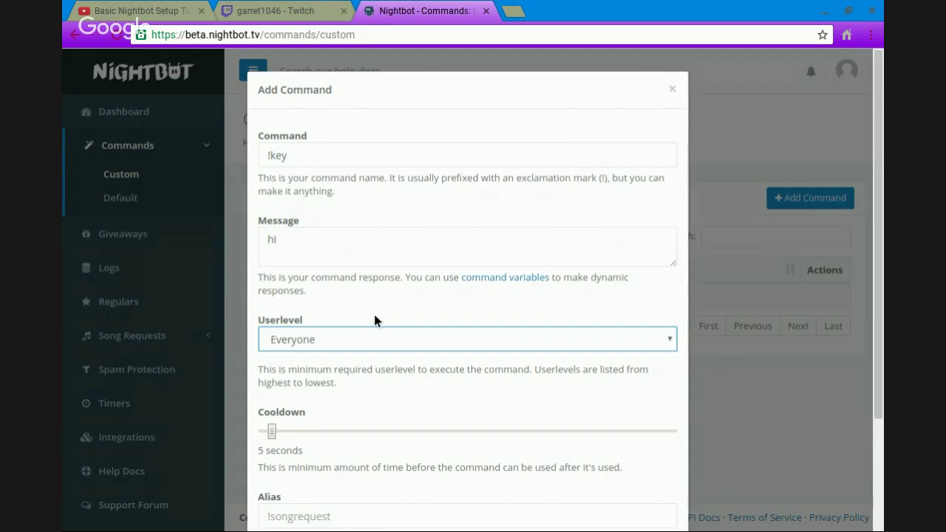
click(287, 434)
click(287, 430)
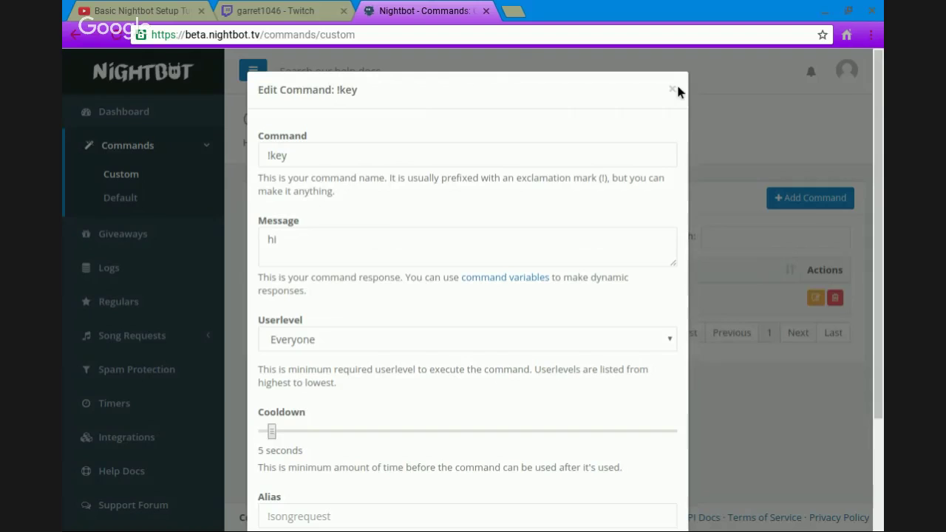
click(672, 91)
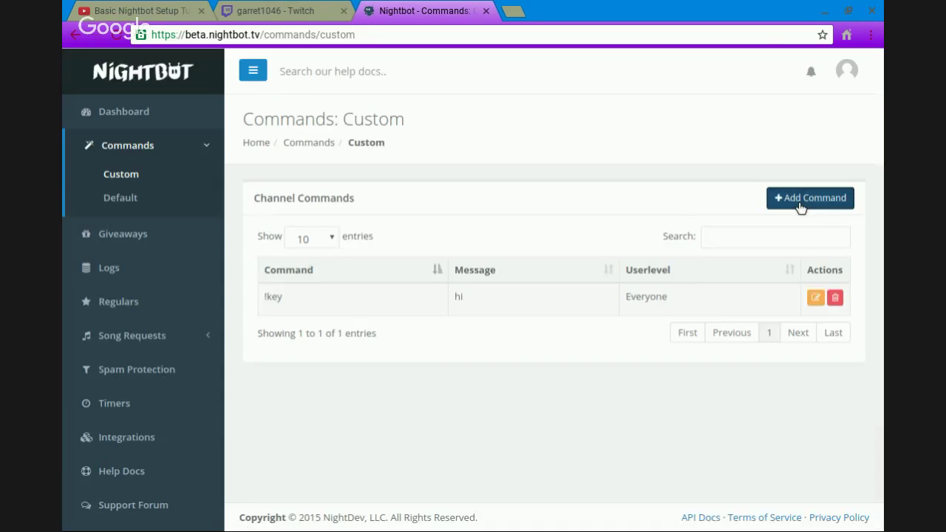
- Add a !w custom command that replies 'hello' to Everyone
click(801, 207)
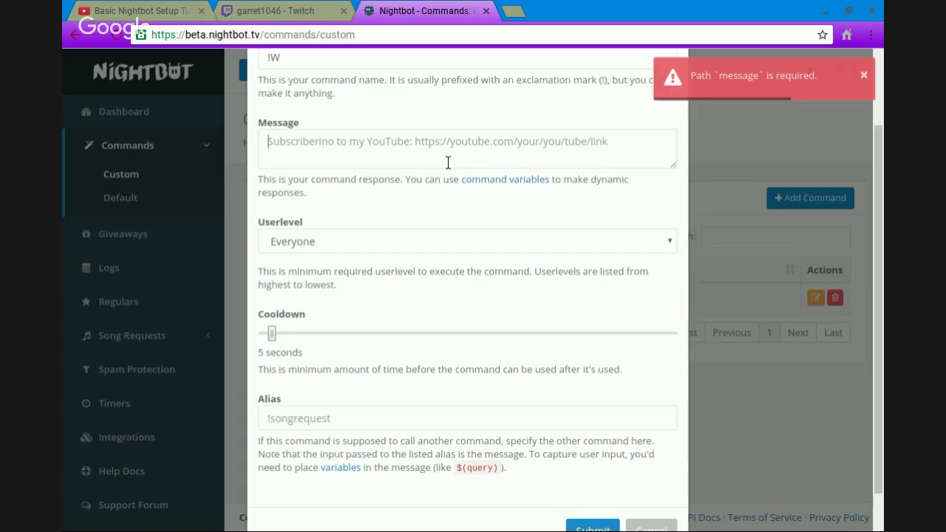
click(458, 156)
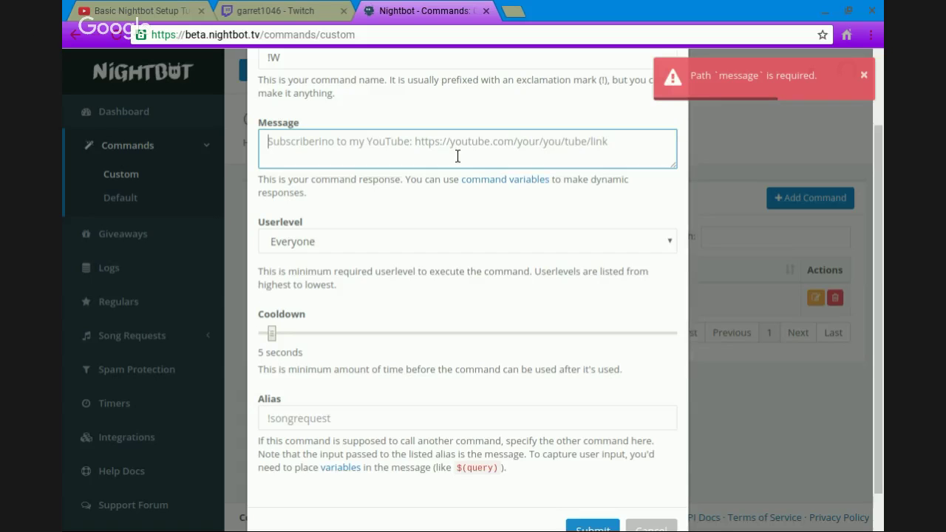
text(hello)
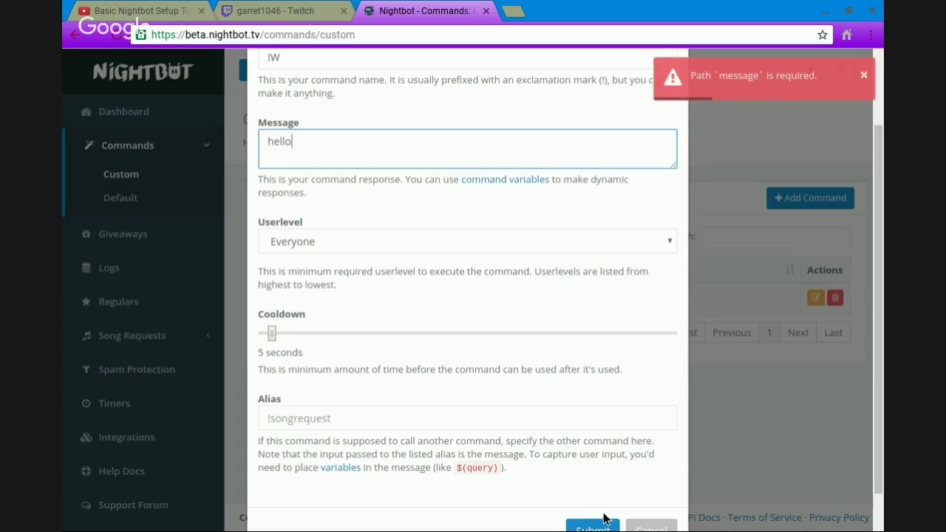
click(602, 523)
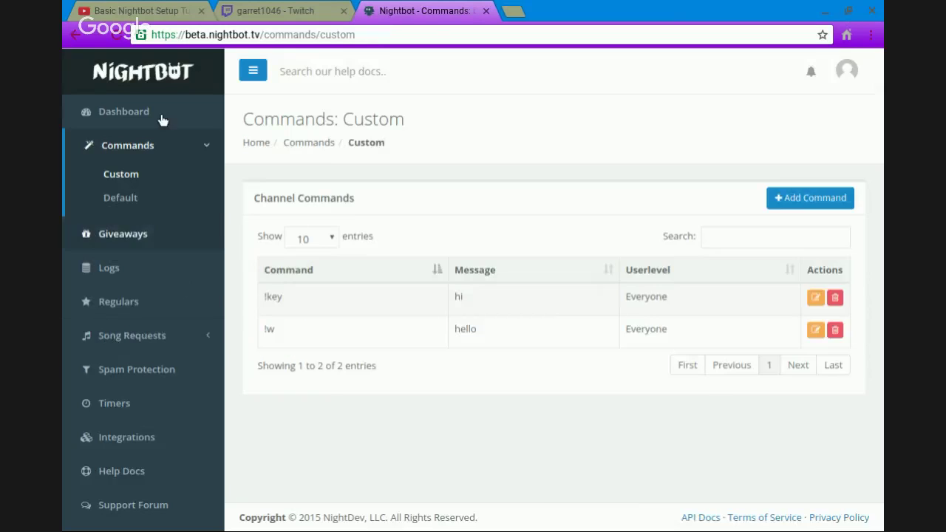
- Cycle through the tutorial, Twitch channel and Nightbot commands tabs
click(130, 10)
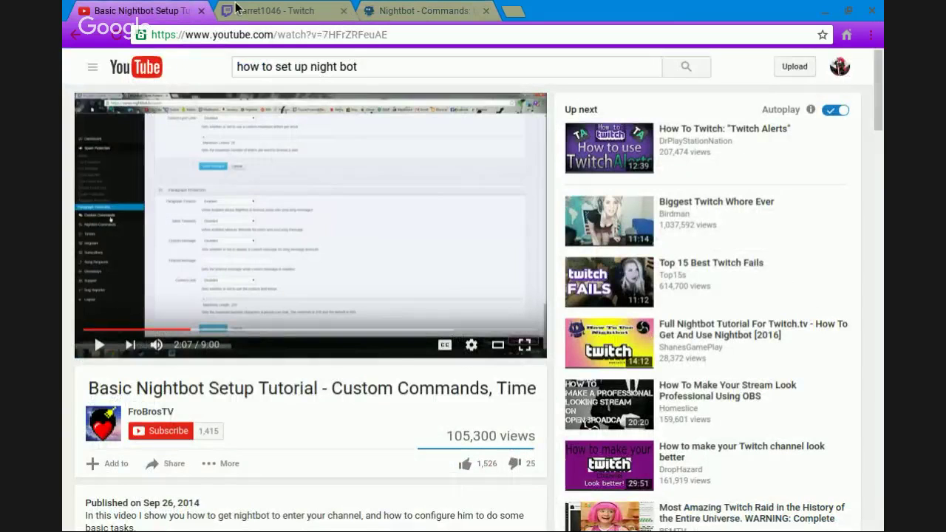
click(281, 11)
click(436, 10)
click(316, 9)
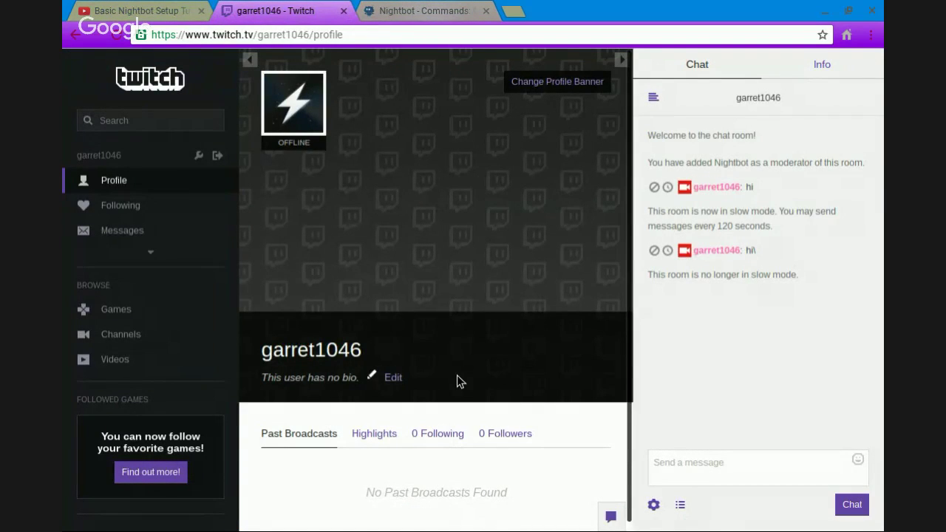
- Open and close a spare new tab, then return to the Twitch chat
click(512, 9)
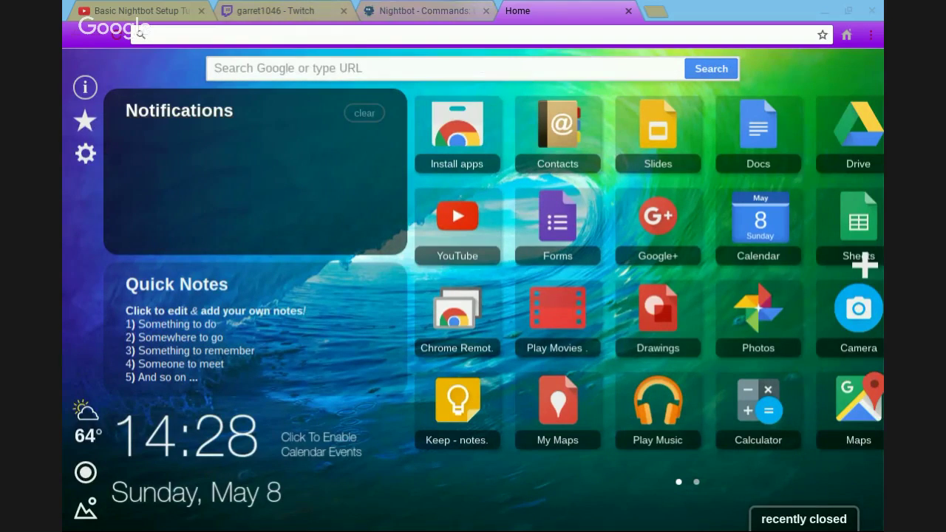
click(628, 11)
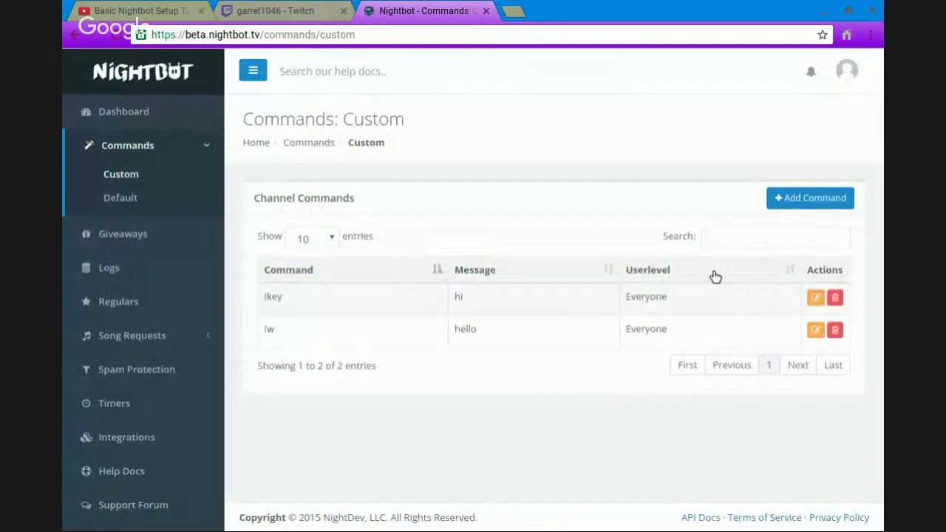
click(172, 8)
key(ctrl+Tab)
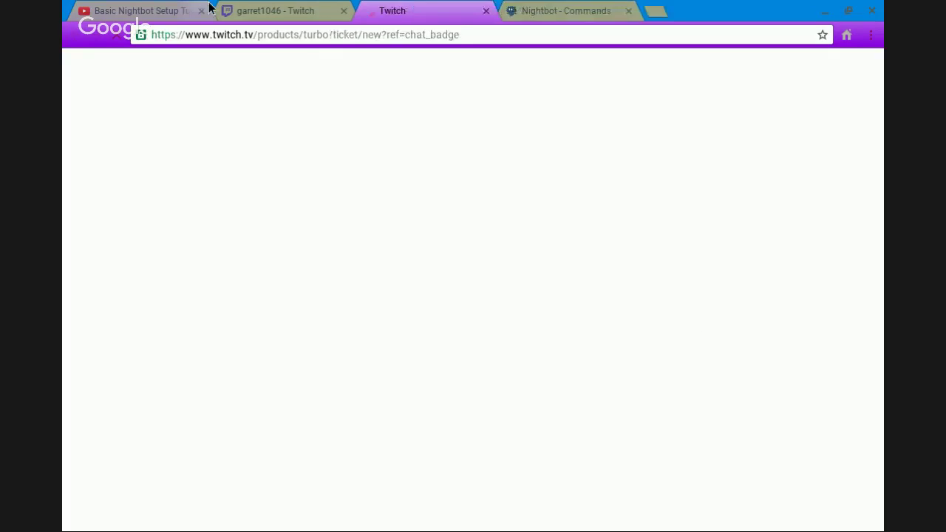
- Look over the tutorial, Twitch chat, Turbo page and Nightbot custom commands tabs
click(148, 9)
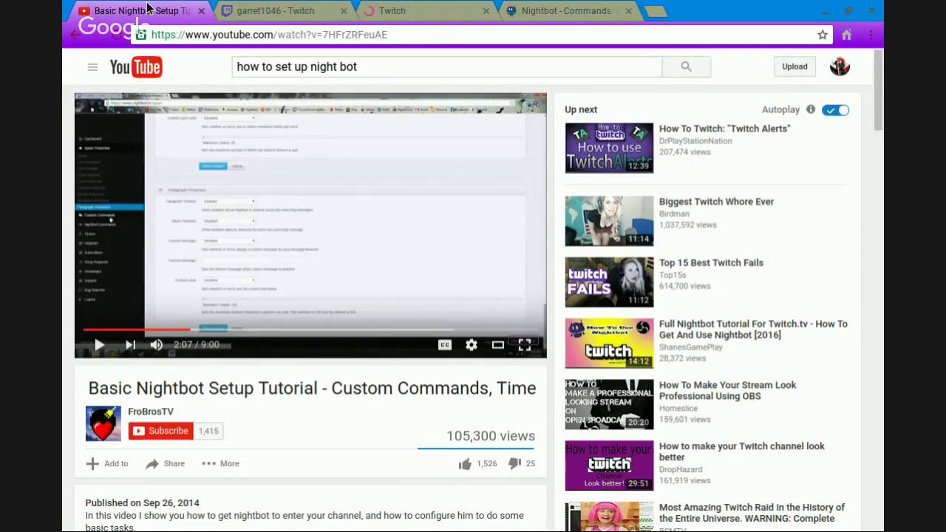
click(251, 10)
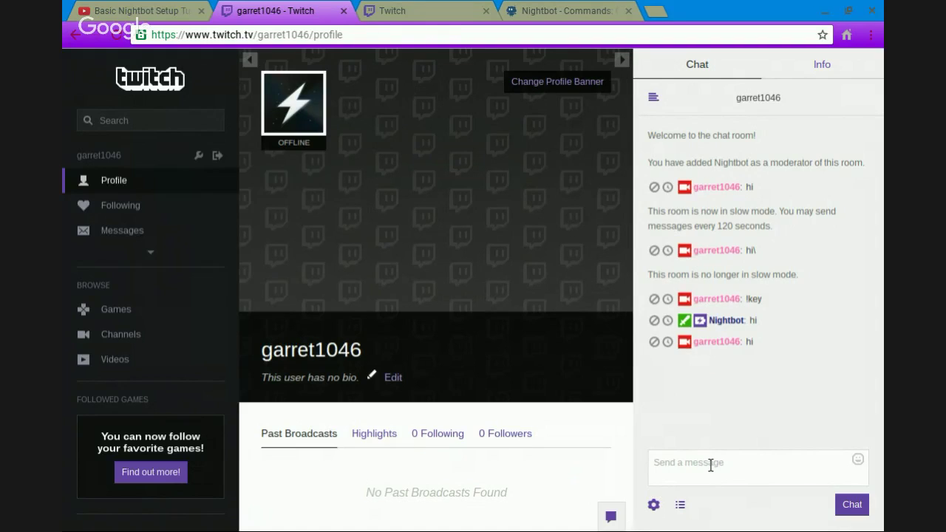
click(402, 10)
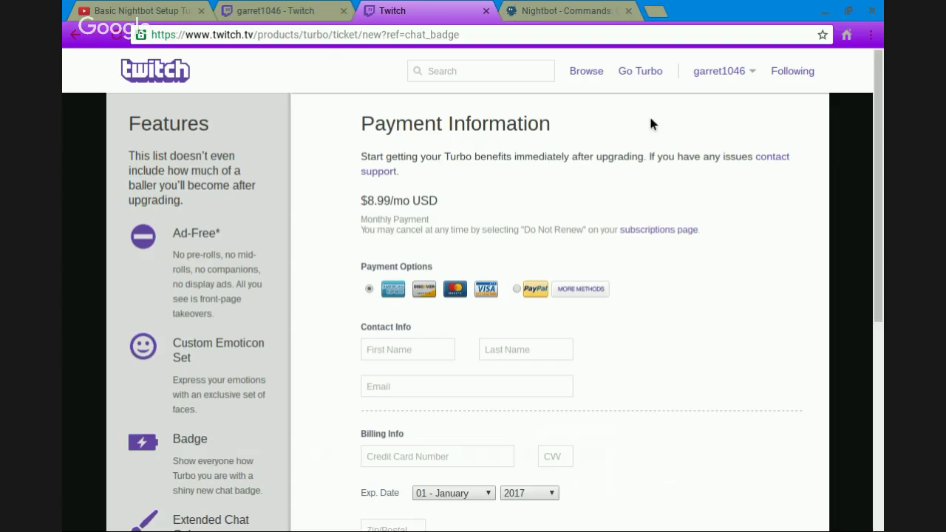
click(624, 7)
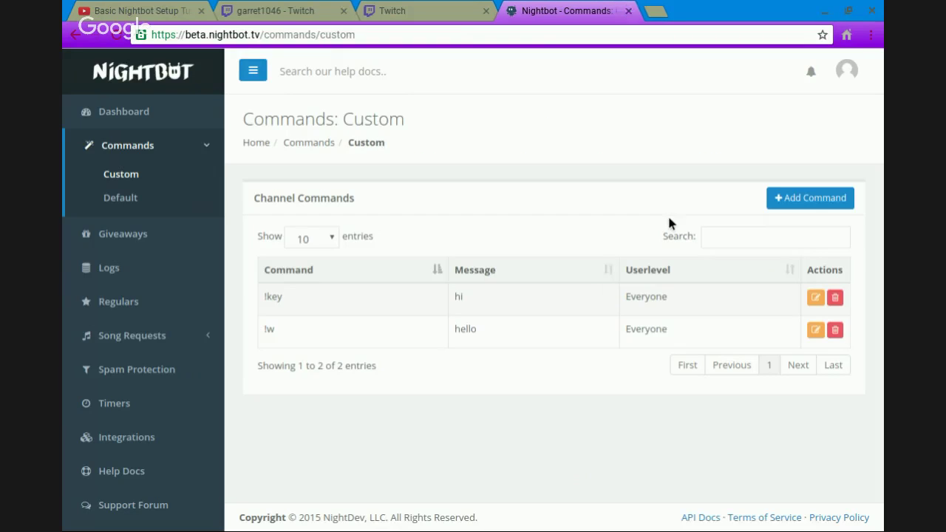
click(268, 9)
click(563, 10)
click(455, 8)
click(331, 9)
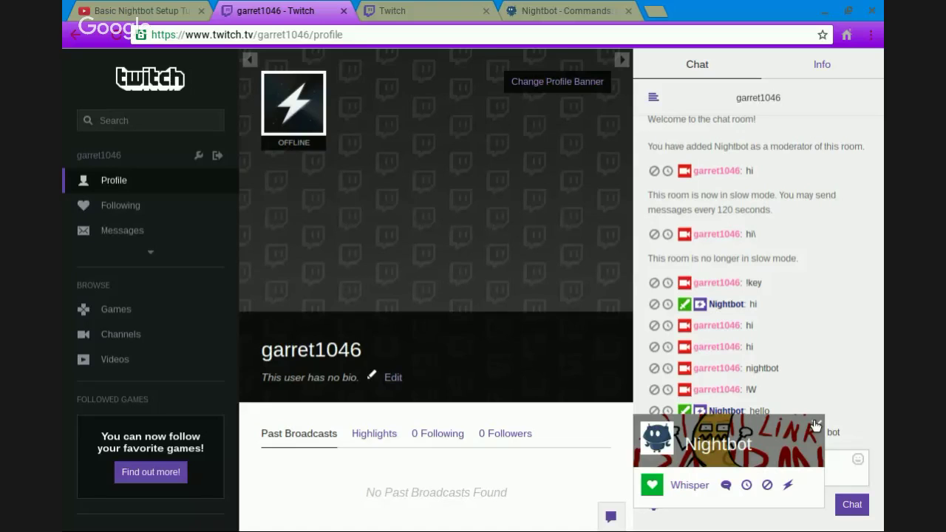
- Close Nightbot's user card in the Twitch chat
click(817, 426)
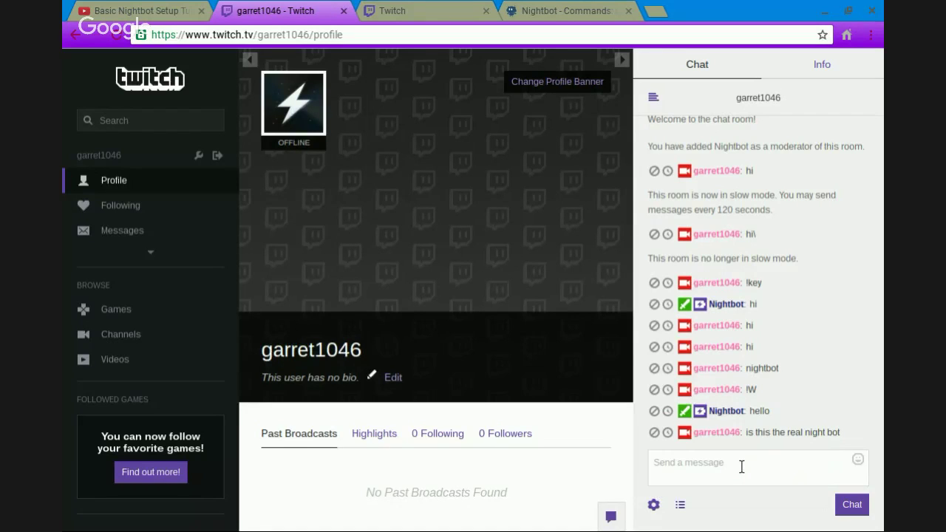
- Play the tutorial and skip ahead to 3:29, then to the timers part at 4:34
click(140, 10)
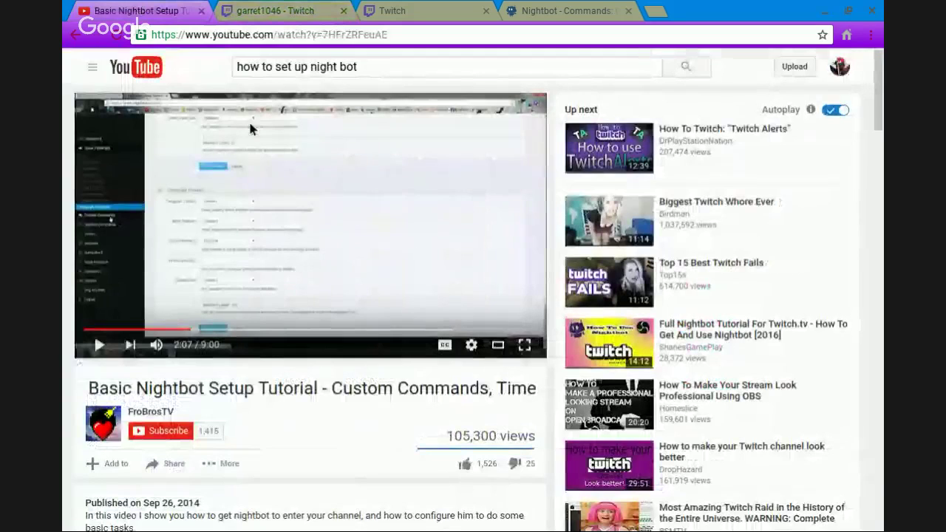
click(270, 214)
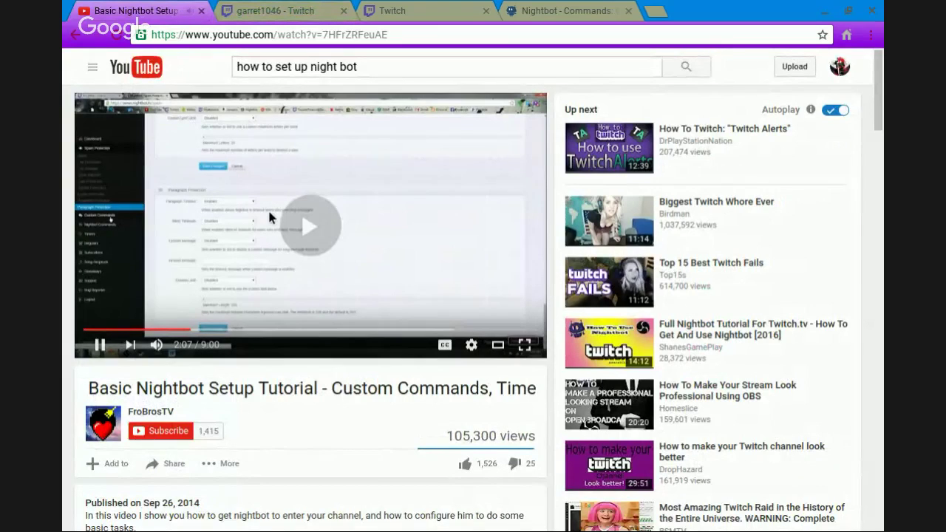
click(259, 329)
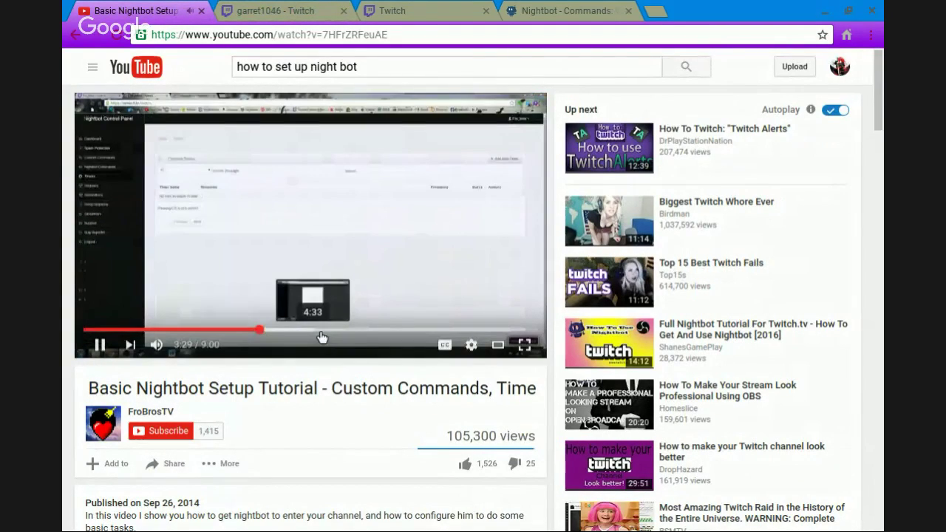
click(316, 329)
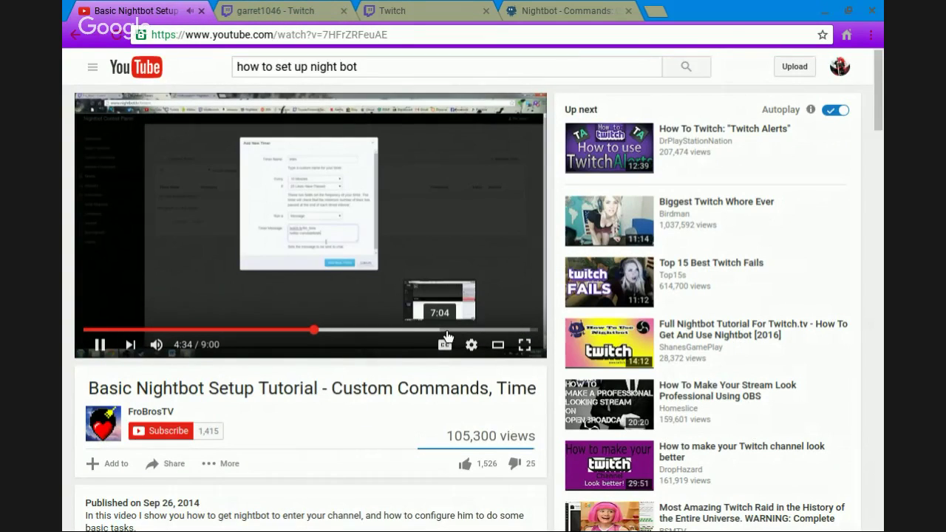
- Watch the tutorial fullscreen, jumping forward five seconds and pausing briefly, then exit fullscreen
click(534, 9)
click(421, 10)
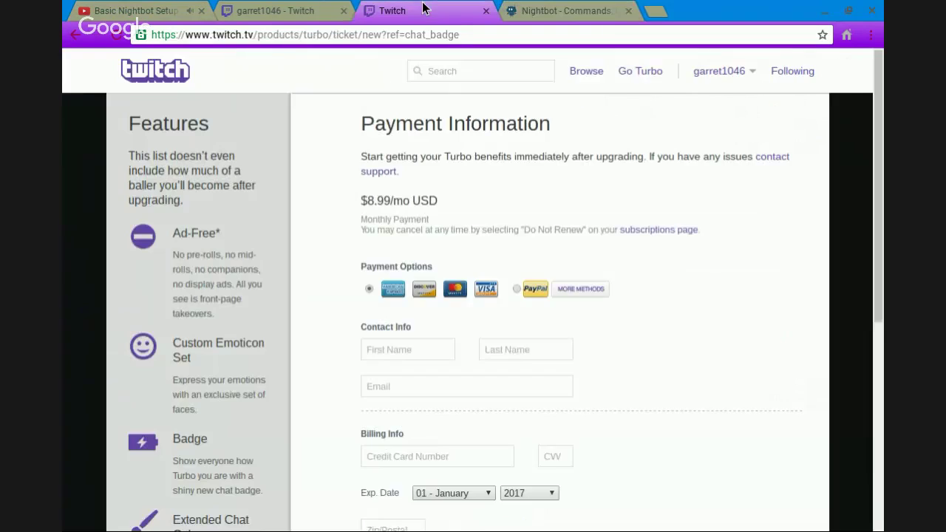
click(332, 9)
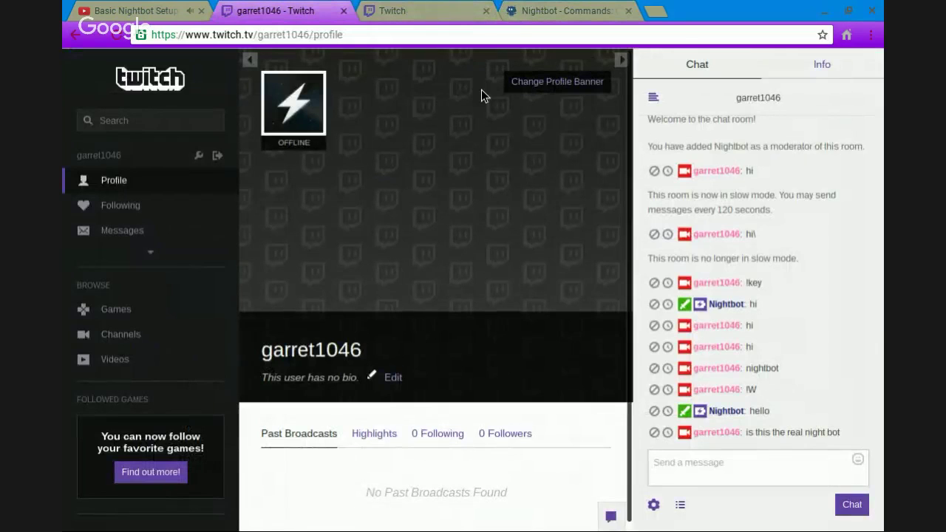
click(173, 9)
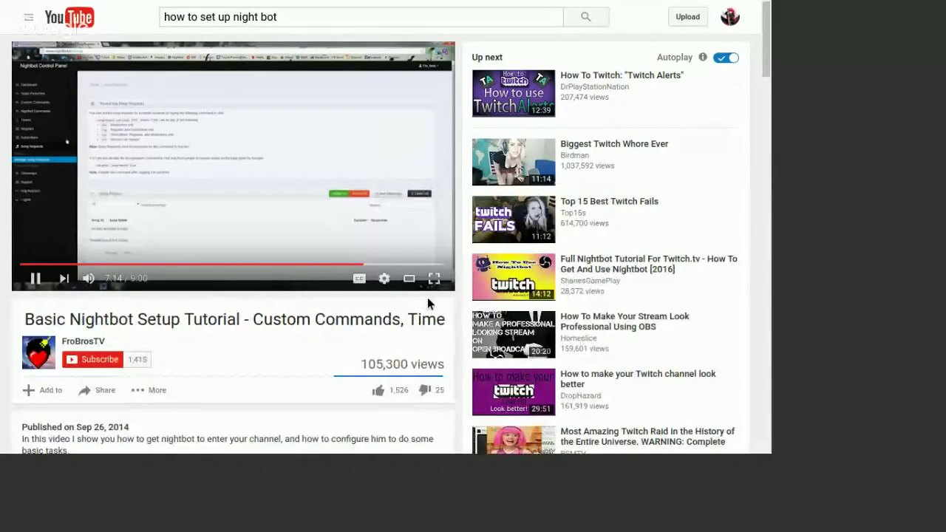
click(434, 278)
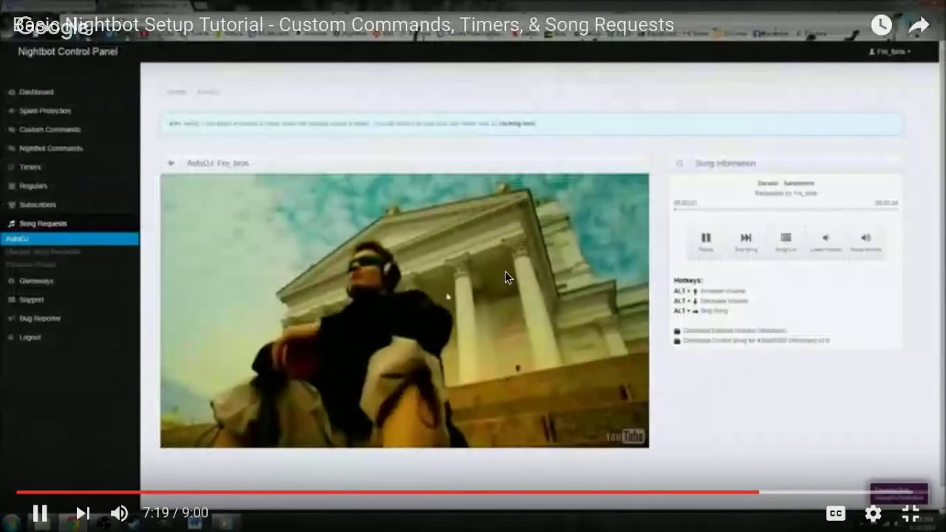
key(Right)
key(space)
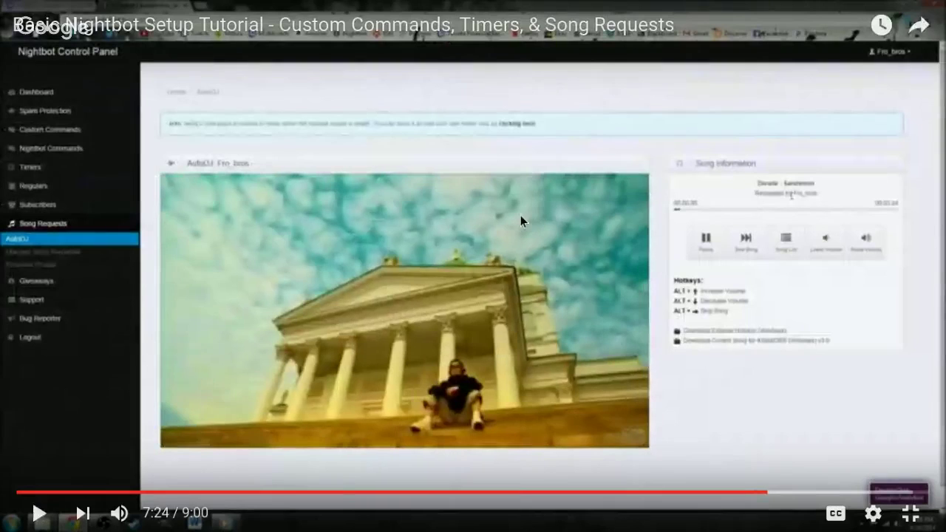
key(space)
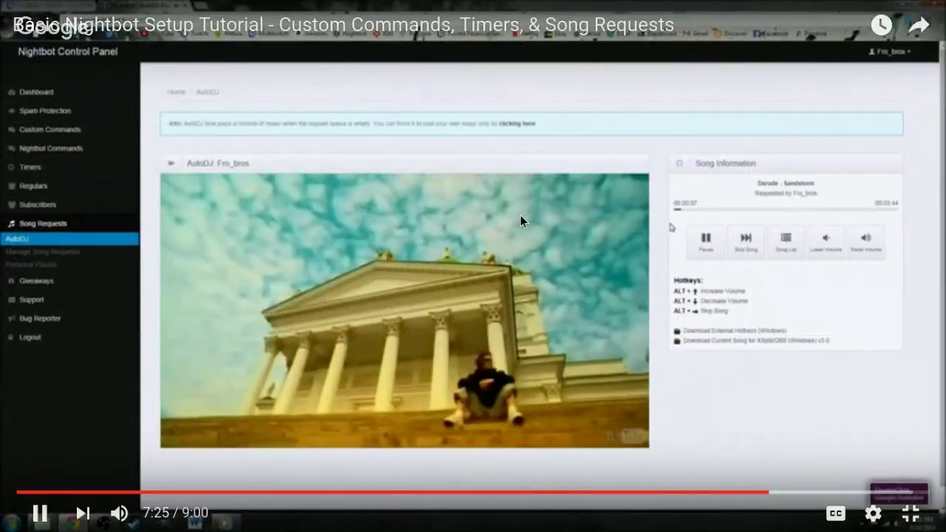
key(Escape)
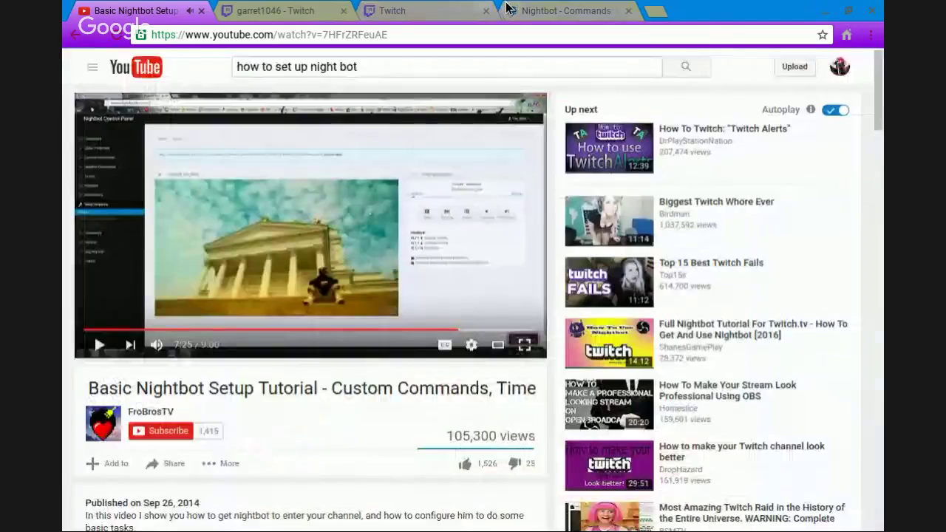
- Return to Nightbot's Custom Commands page and open the account dropdown at the top right
click(507, 7)
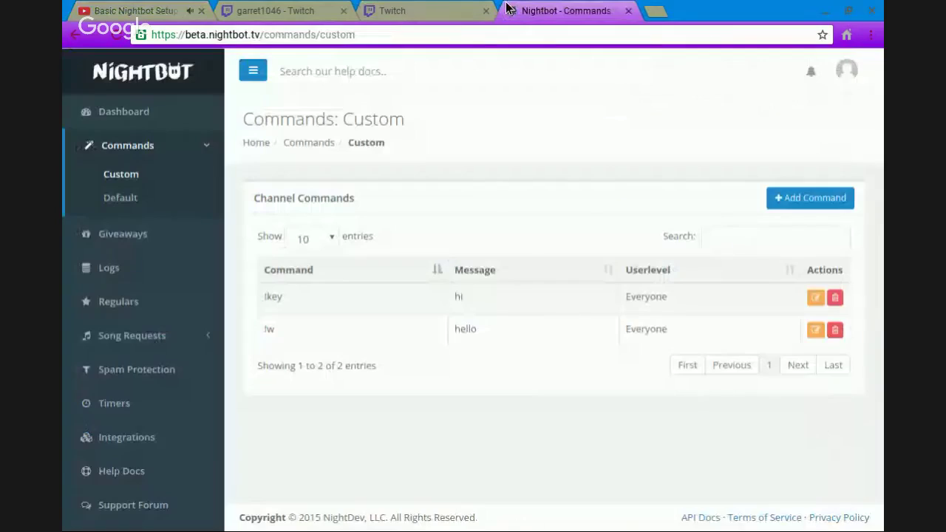
click(444, 7)
click(336, 9)
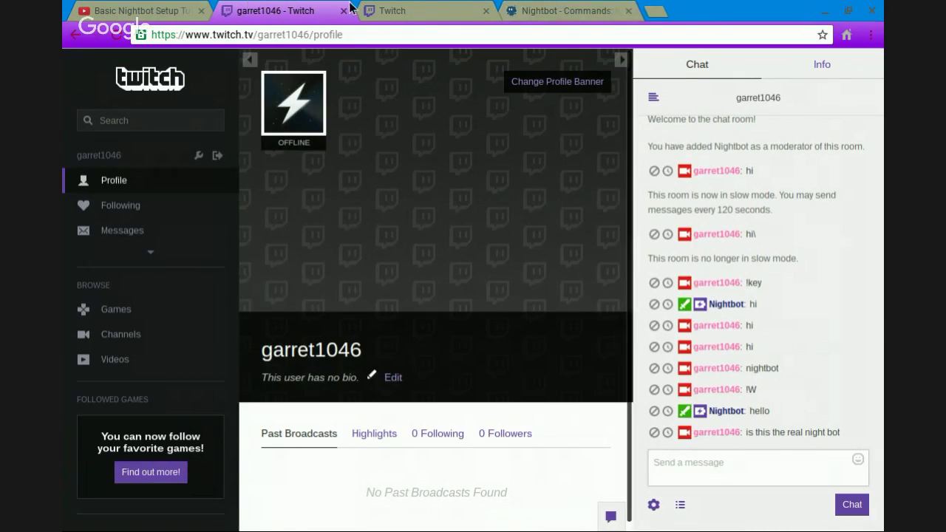
click(414, 9)
click(526, 9)
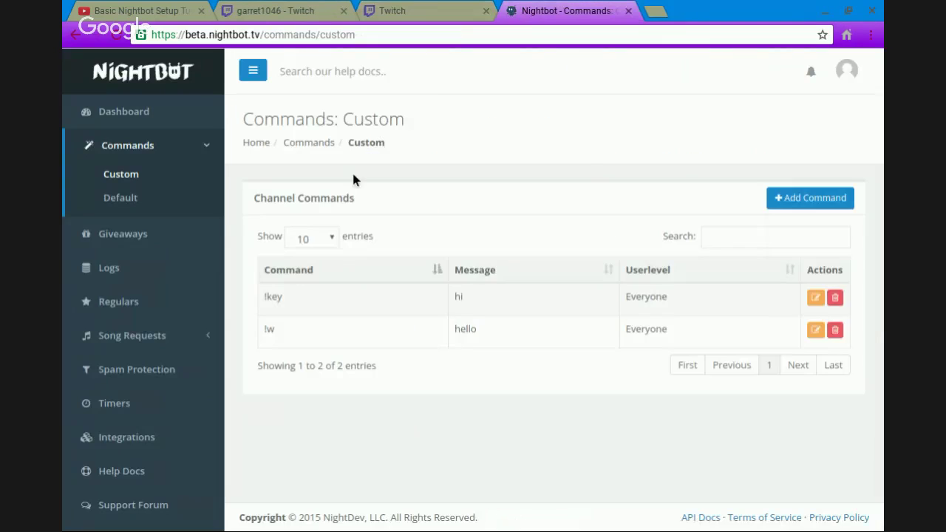
click(848, 69)
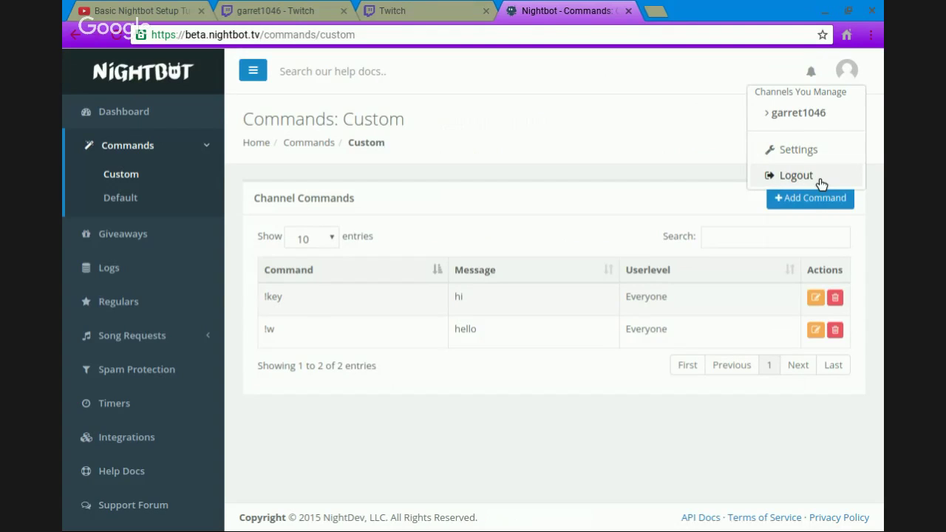
- Log out of Nightbot and log back in with YouTube, allowing Google access
click(796, 175)
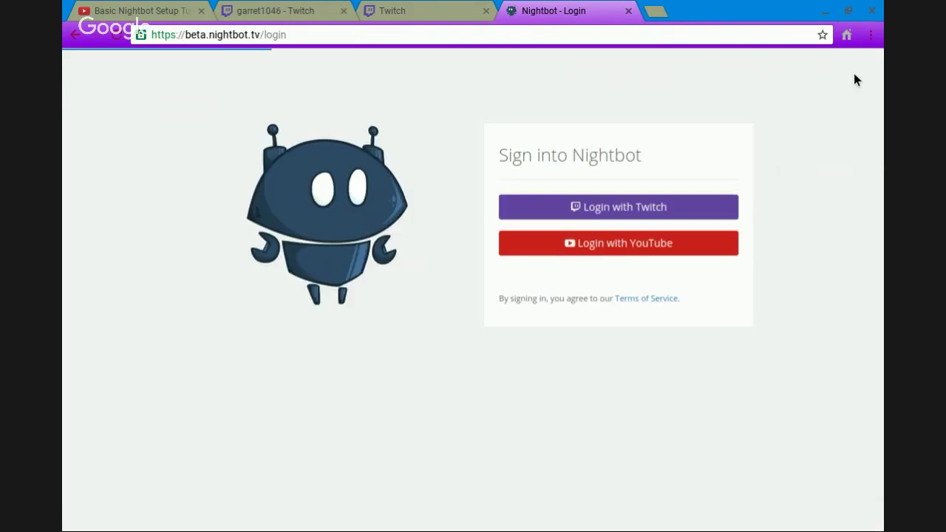
click(680, 249)
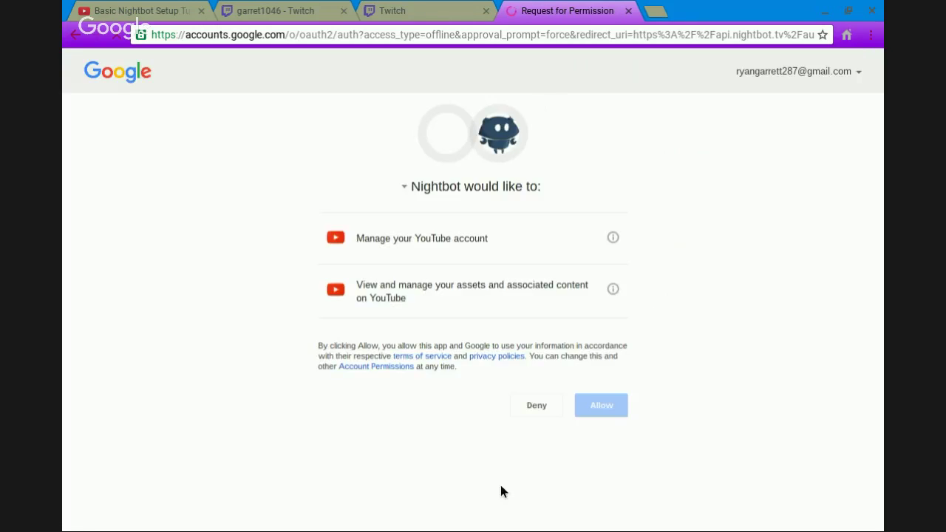
click(612, 412)
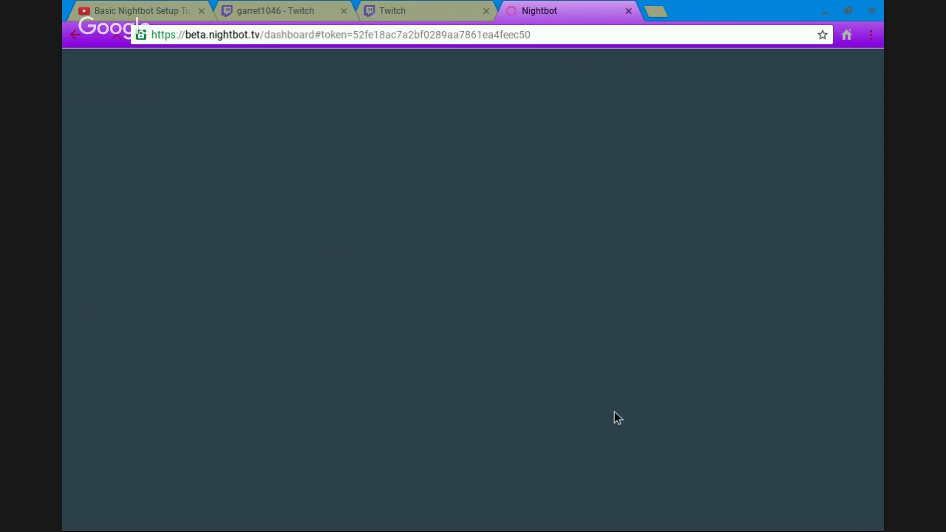
click(301, 9)
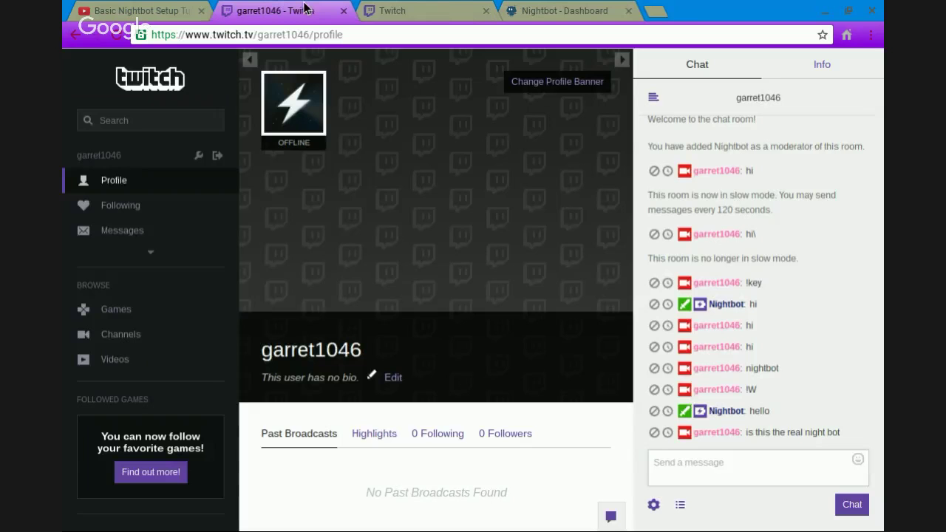
click(443, 8)
click(562, 15)
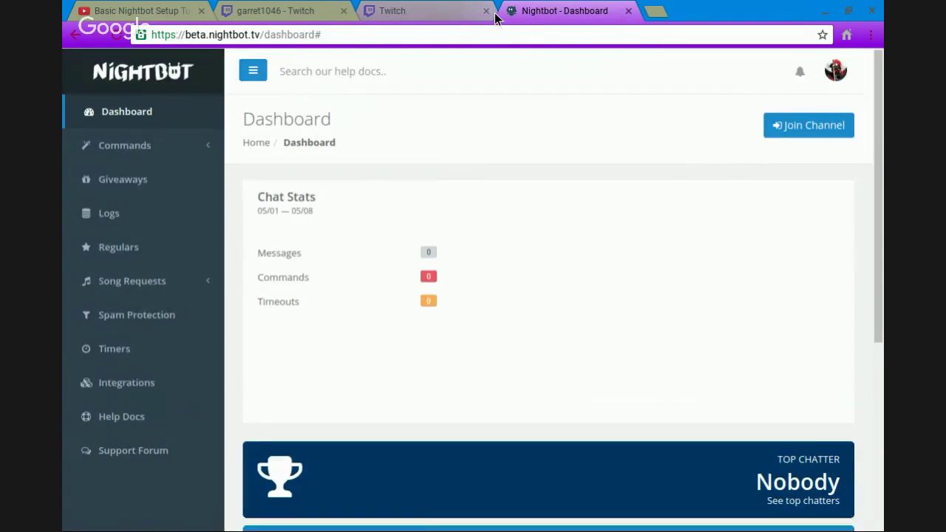
click(492, 14)
- Close the channel-joining notice on the Nightbot dashboard and open the Custom Commands list
click(516, 8)
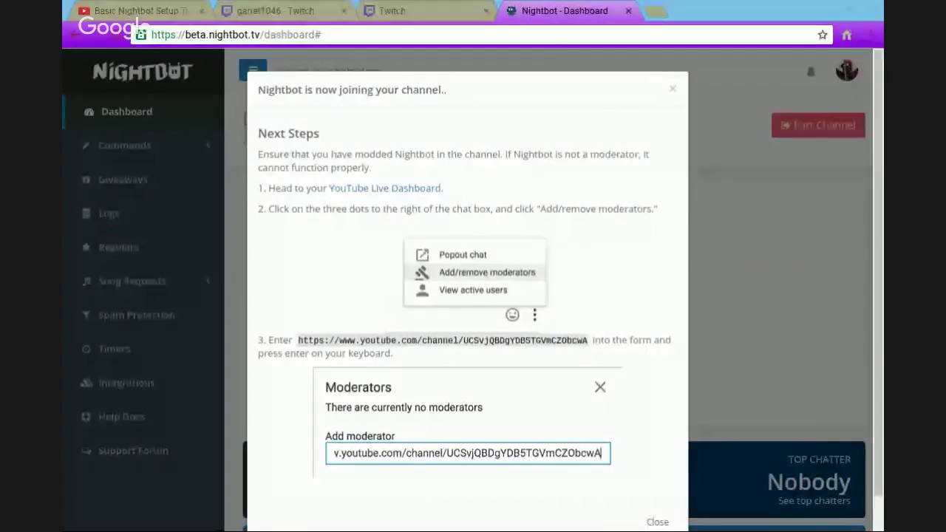
click(646, 506)
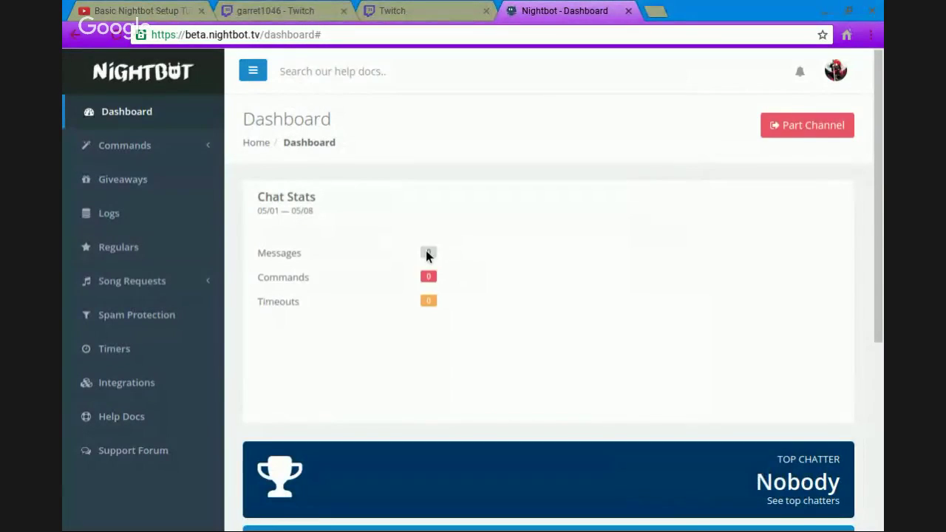
click(142, 146)
click(148, 172)
- Close the duplicate Twitch tab and return to the Nightbot Custom Commands page
click(263, 9)
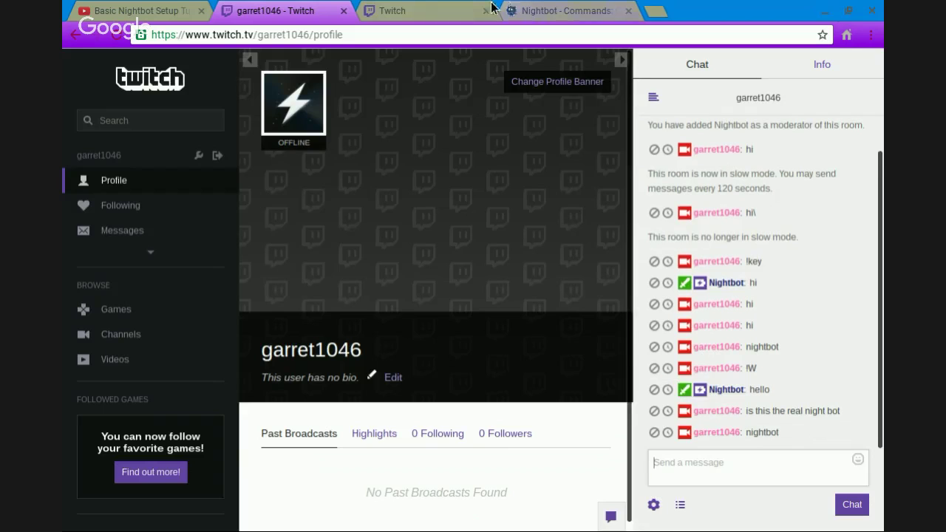
click(459, 7)
click(539, 10)
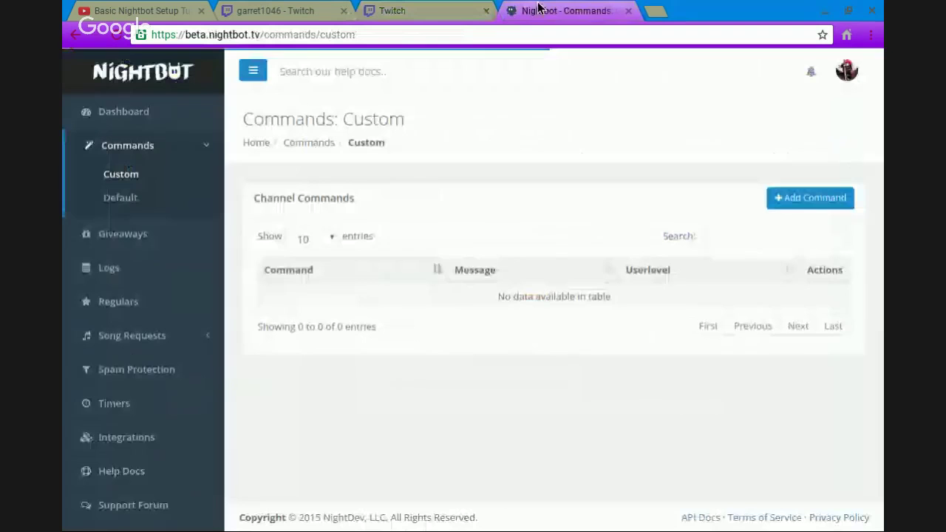
click(486, 11)
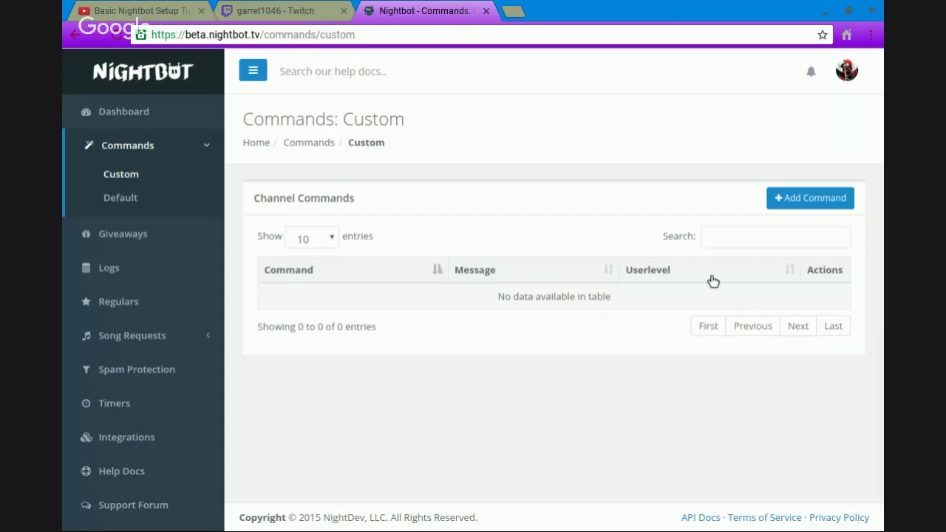
- Start a new custom command named !key
click(813, 200)
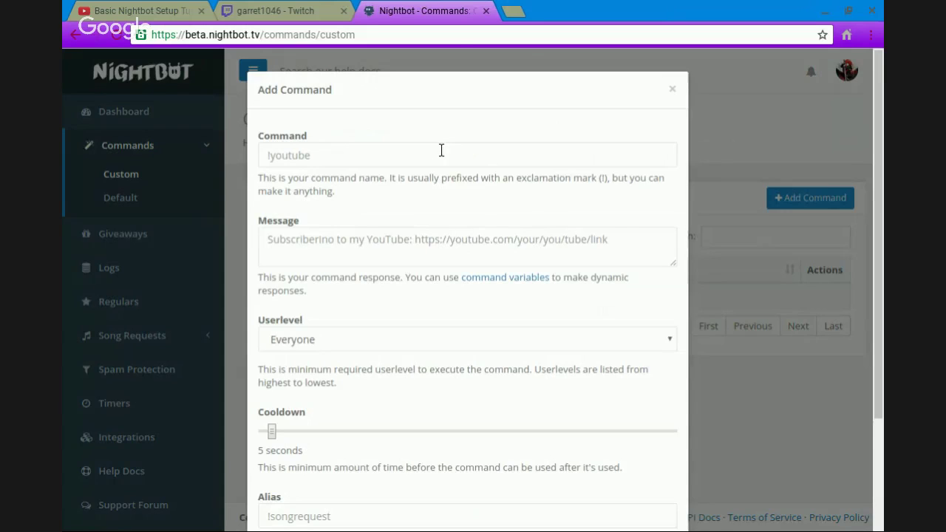
click(442, 153)
text(!key)
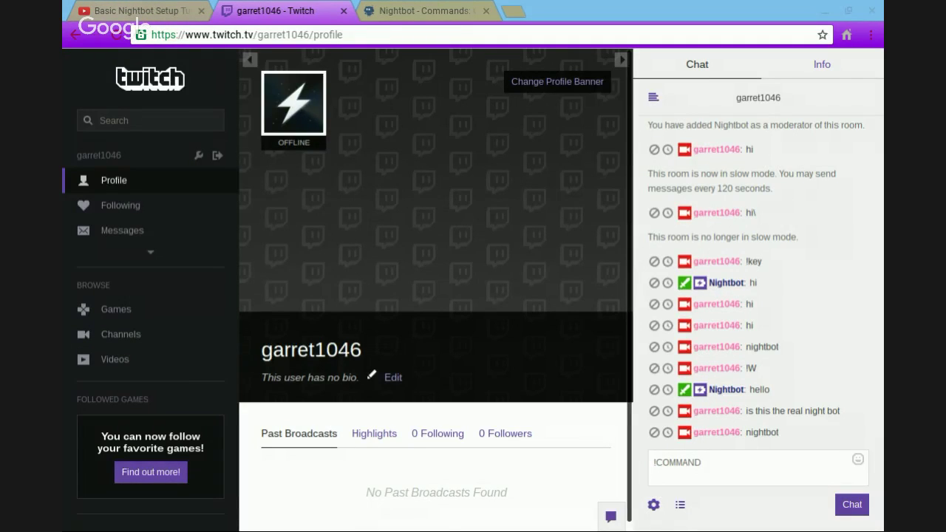
- Send the !COMMAND message in the Twitch channel chat
click(728, 477)
key(Return)
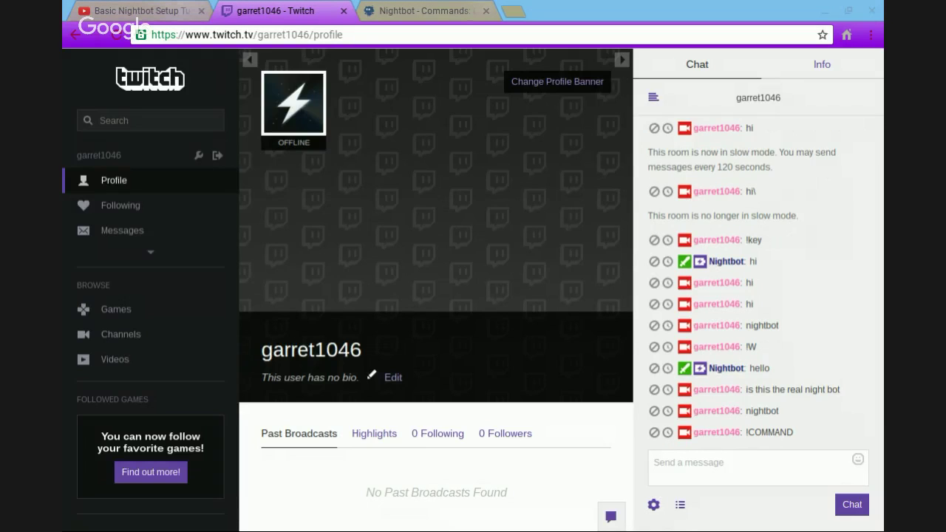
key(ctrl+t)
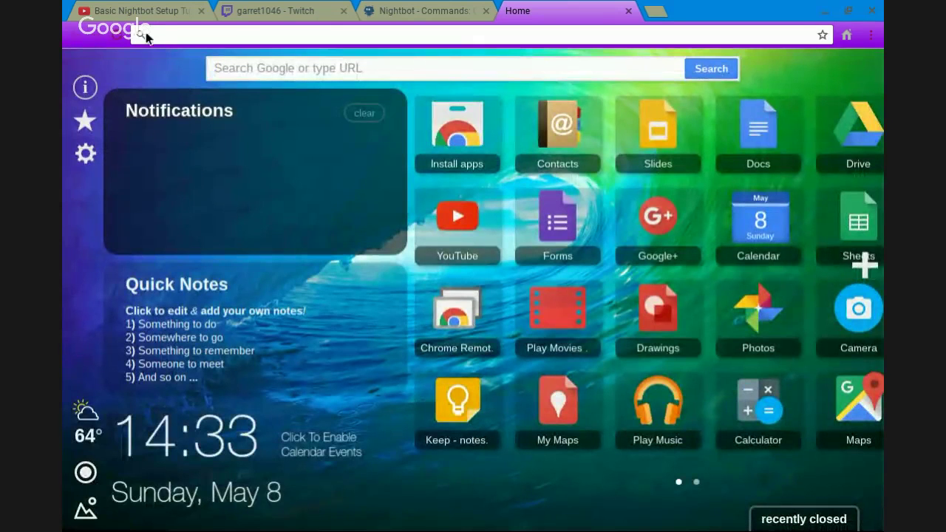
click(235, 11)
click(169, 7)
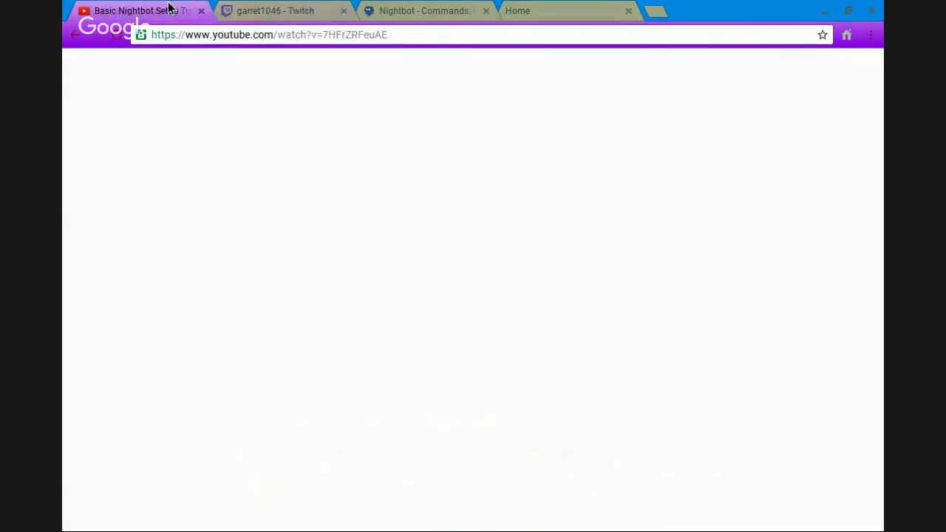
click(400, 8)
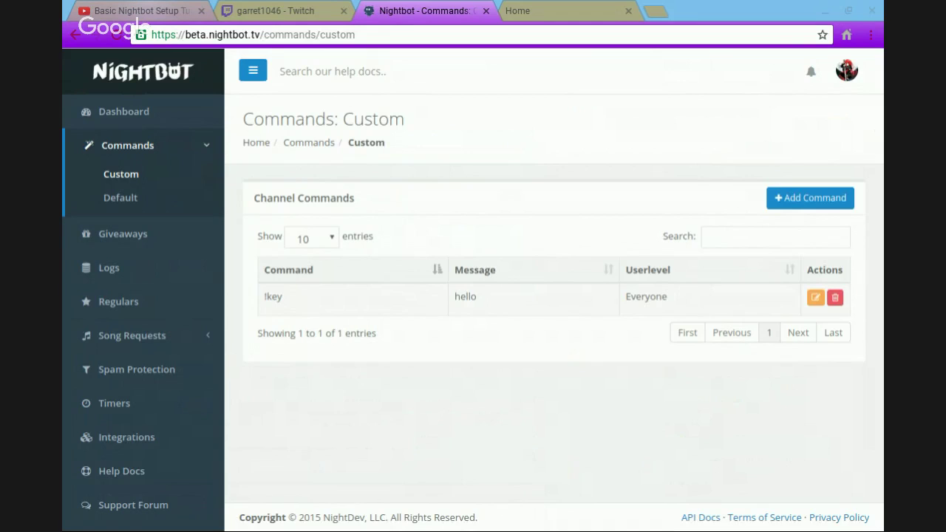
- Search for youtube in the new tab, then close the Twitch tab
key(ctrl+shift+Tab)
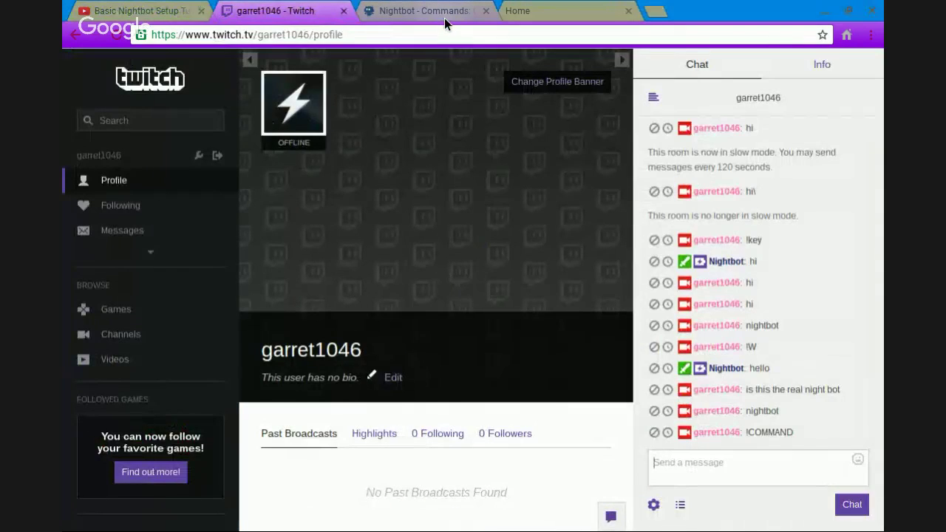
click(444, 18)
click(557, 8)
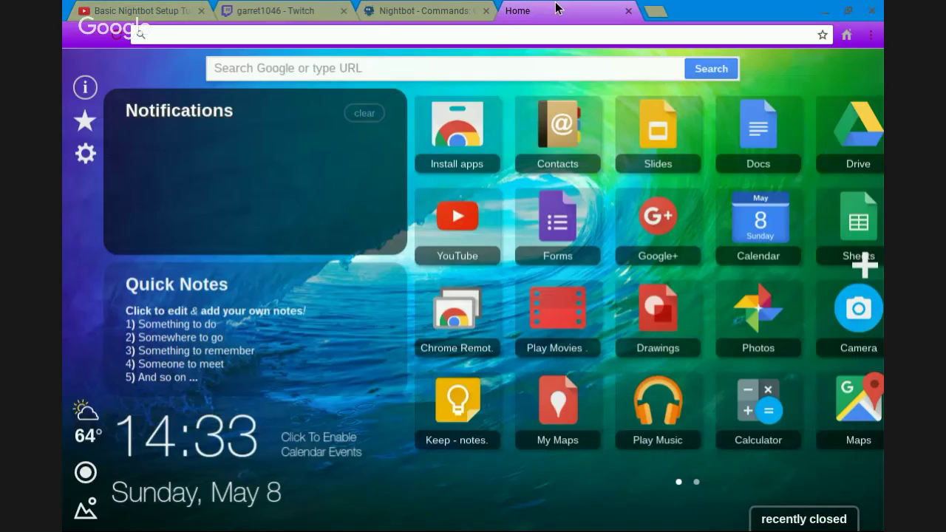
text(youtube)
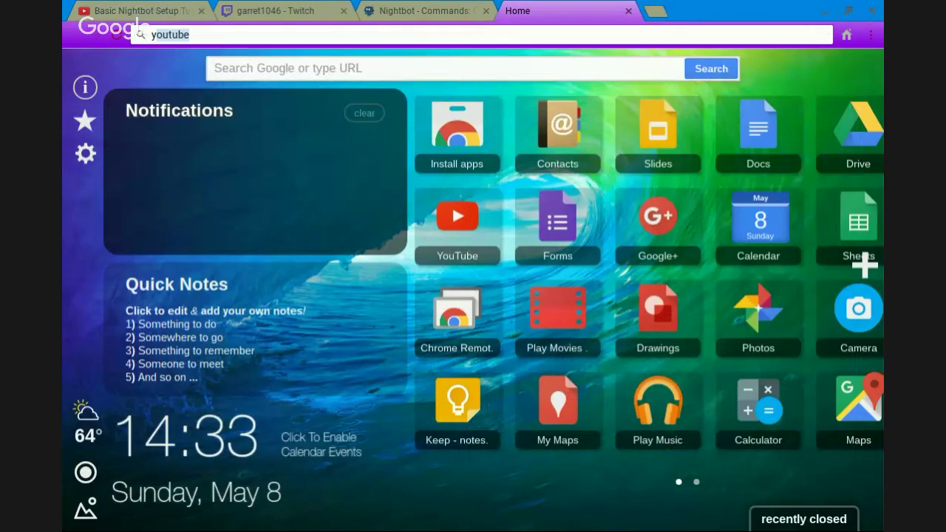
key(Return)
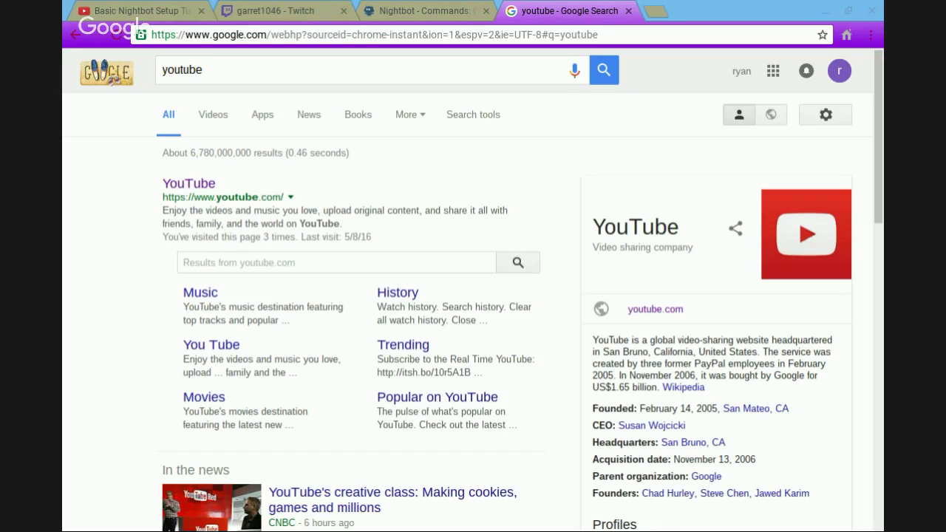
click(243, 6)
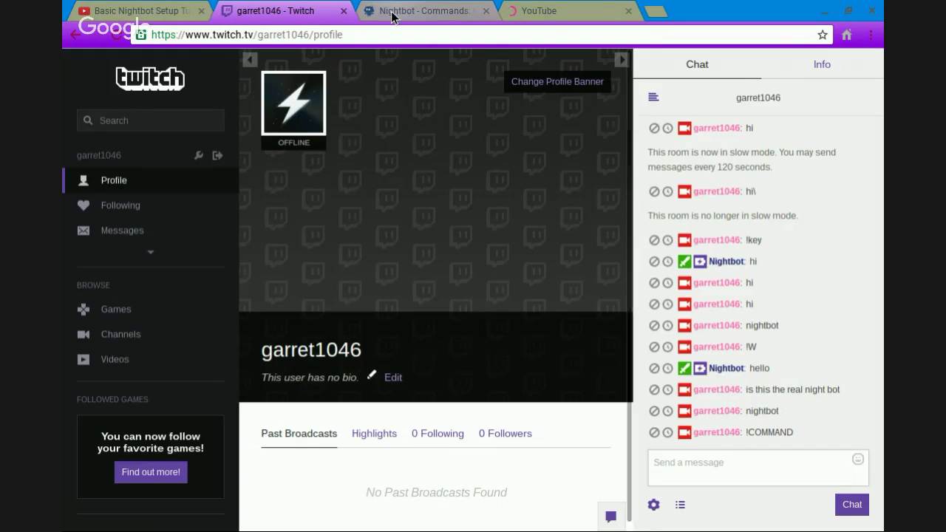
click(344, 12)
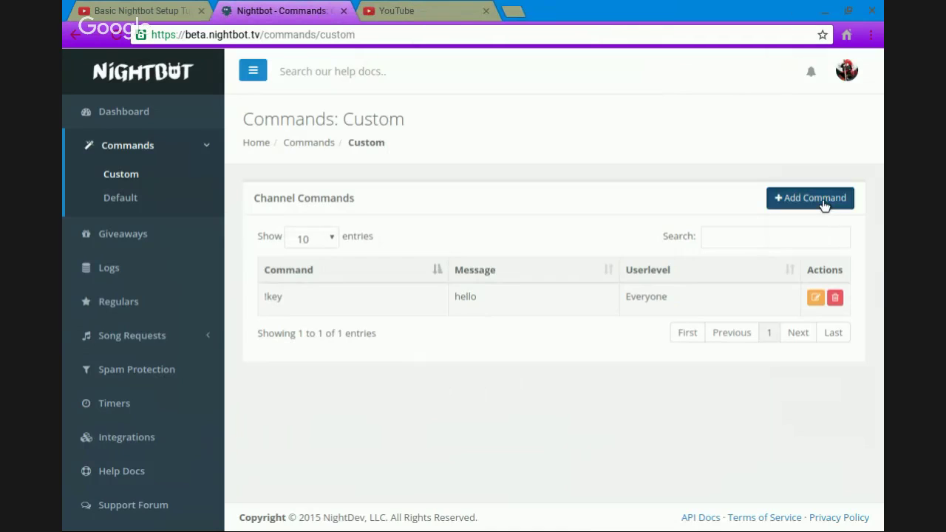
- Create a !youtube custom command with the reply message 'hi' and submit it
click(811, 198)
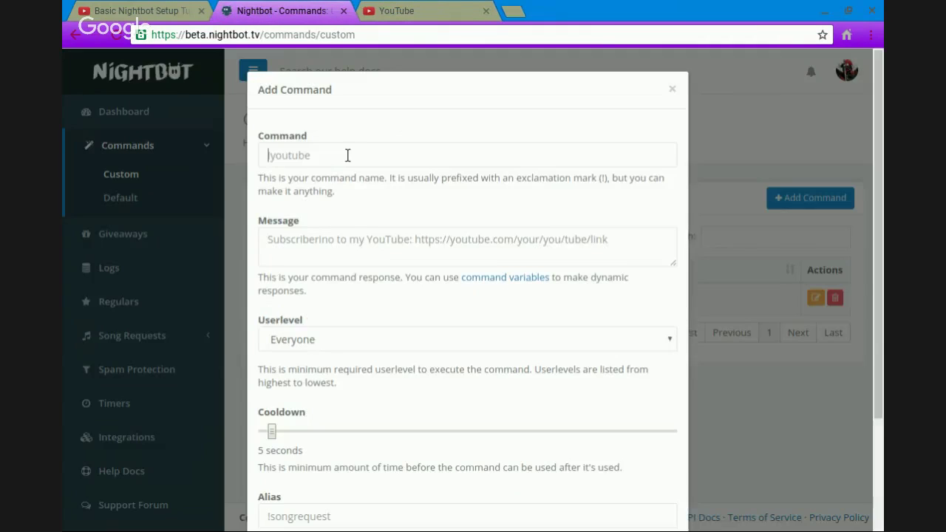
click(347, 155)
text(!)
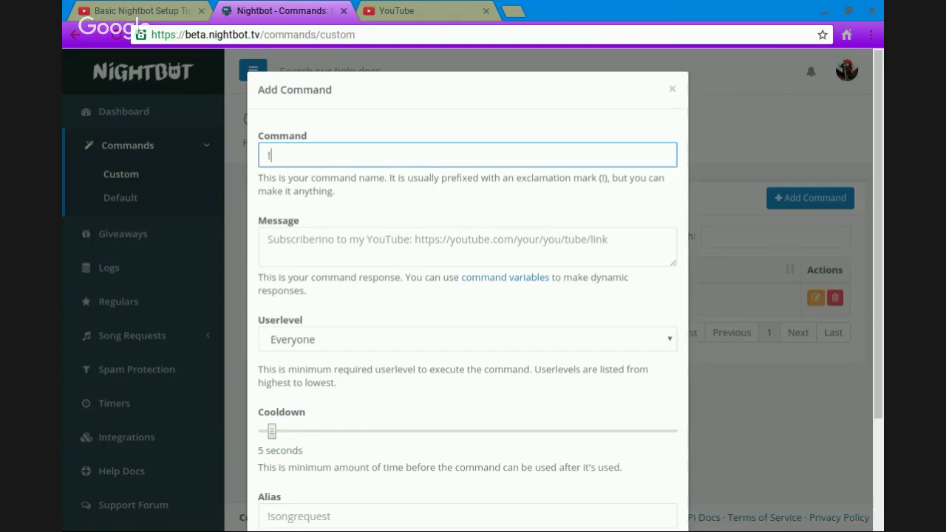
text(youtube)
click(393, 252)
text(hi)
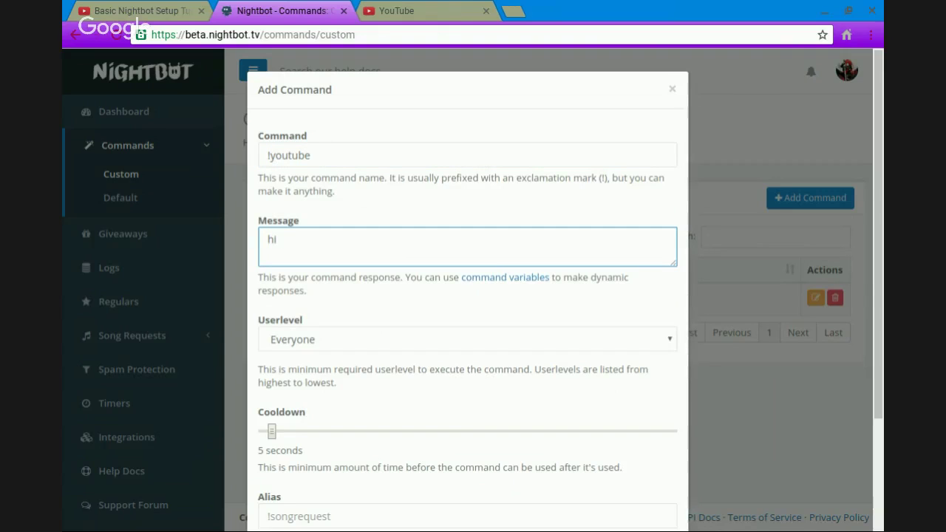
key(Return)
scroll(594, 482, down, 2)
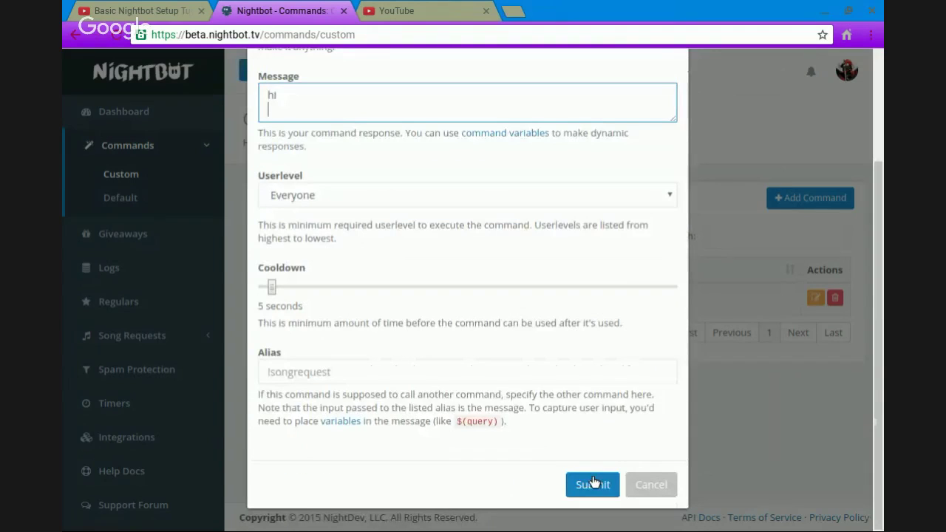
click(592, 485)
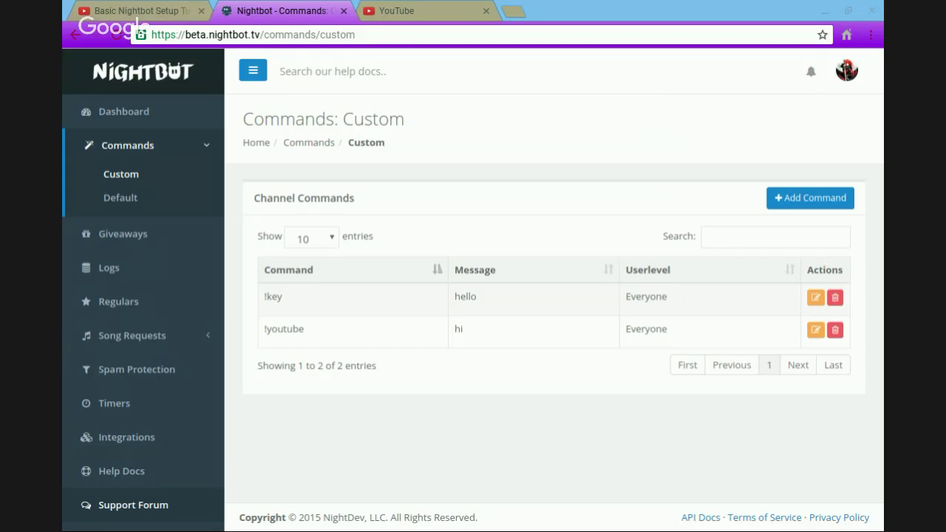
- Open and pause the 'setting up night bot' live stream on My Channel, then return to Nightbot
click(445, 9)
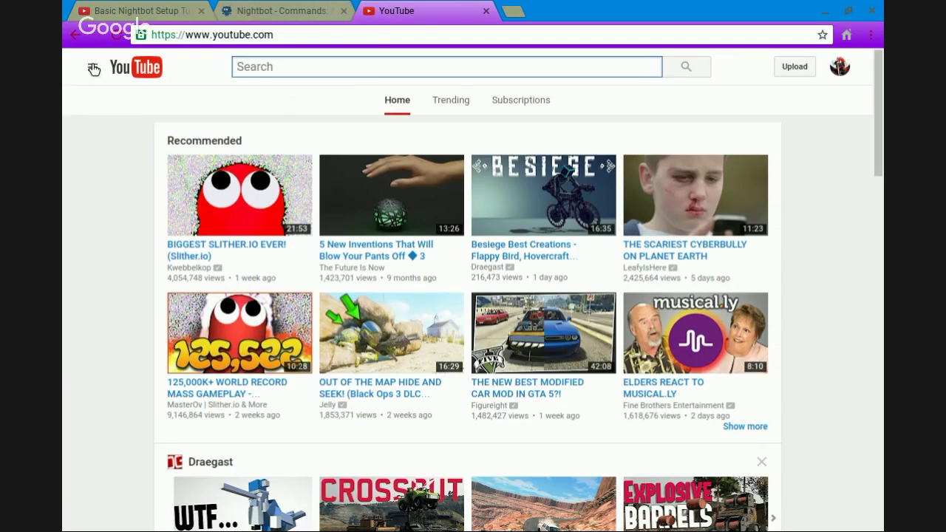
click(92, 68)
click(129, 132)
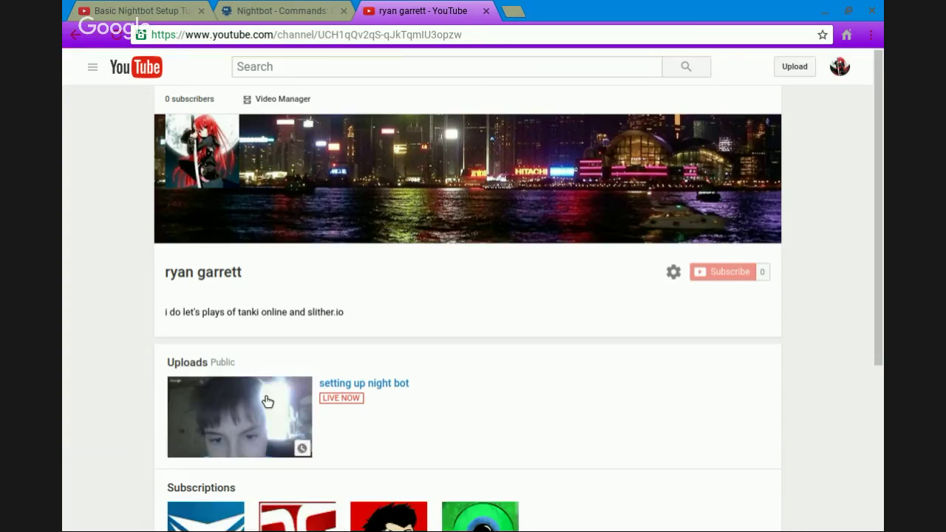
click(268, 401)
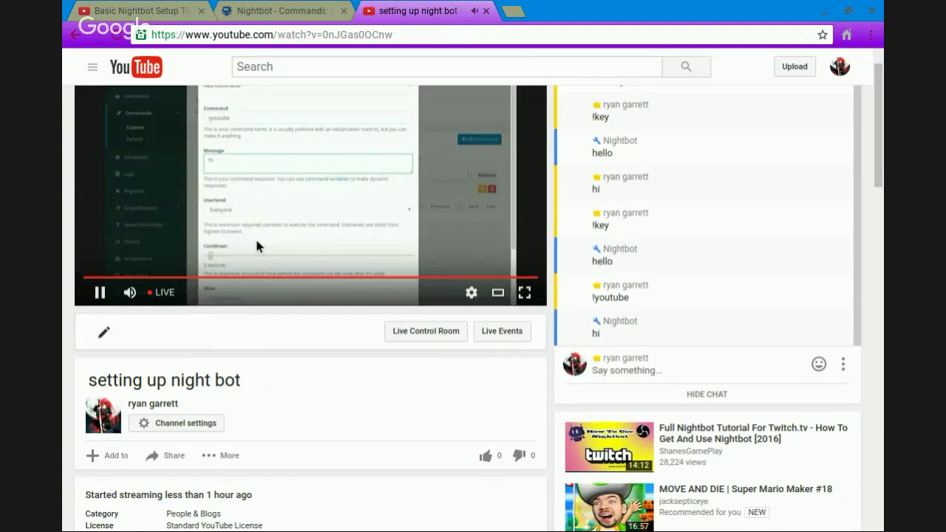
click(257, 245)
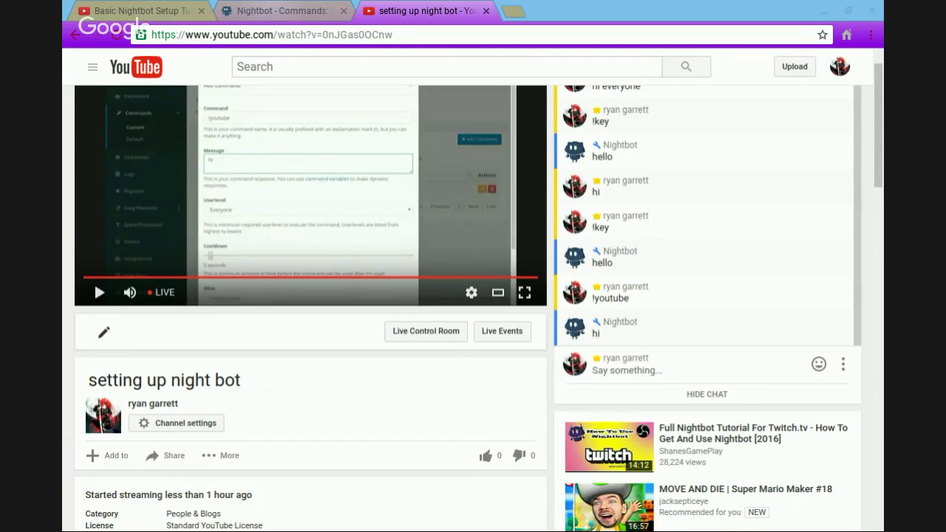
key(ctrl+shift+Tab)
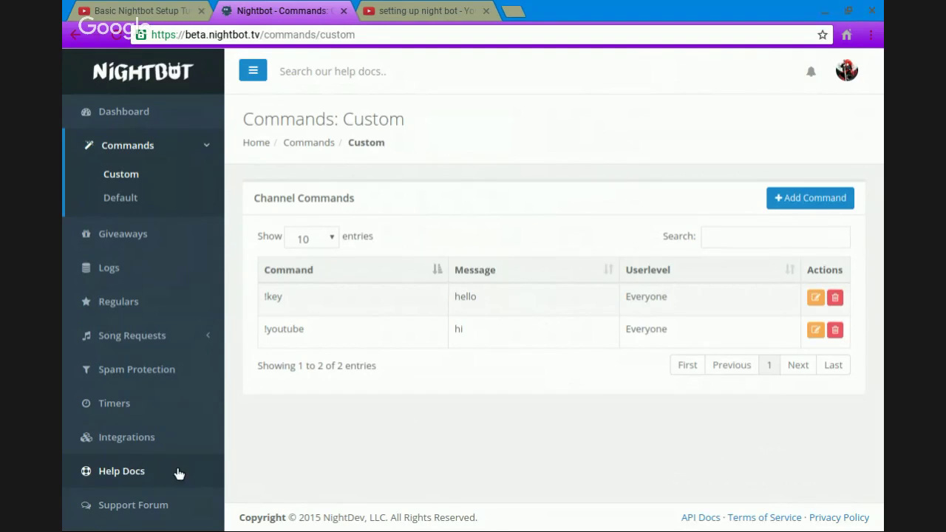
- Submit a !weather command with alias !roar and an empty reply, triggering the message-required error
click(808, 195)
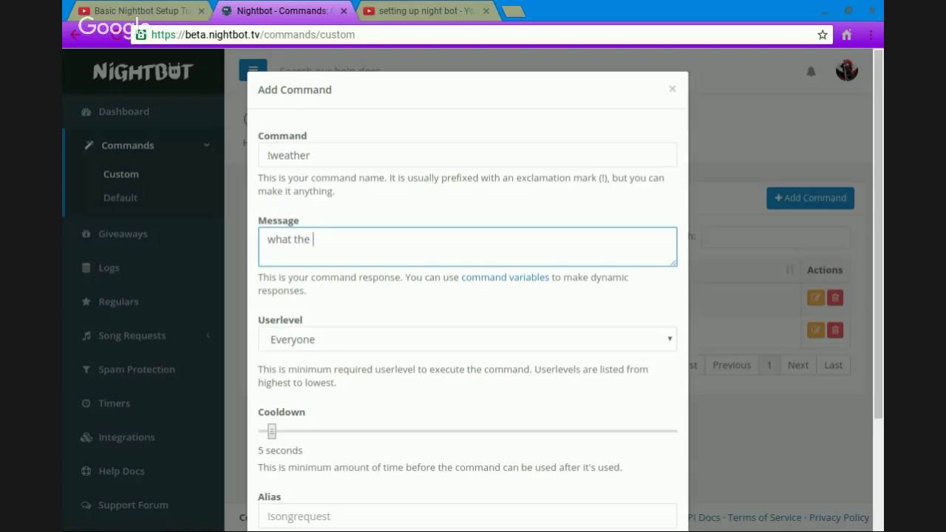
text(weather)
key(ctrl+a)
key(BackSpace)
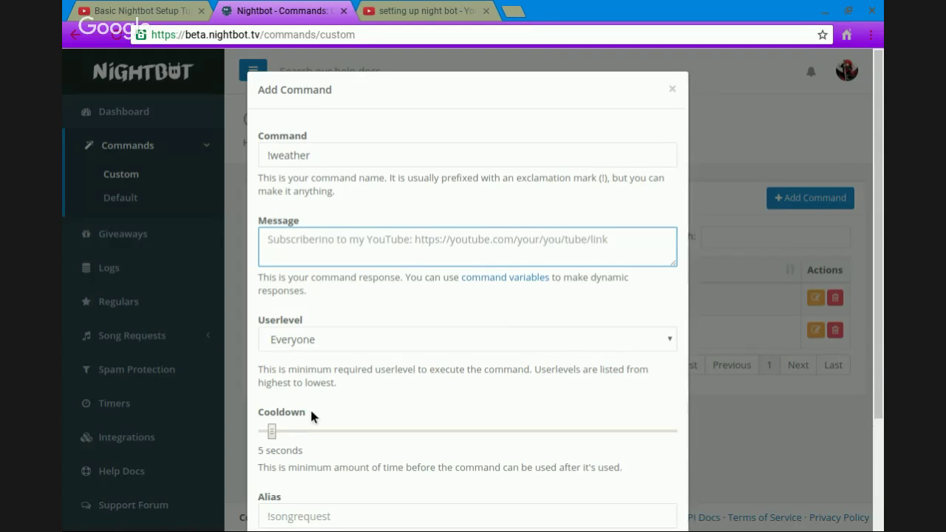
scroll(311, 414, down, 3)
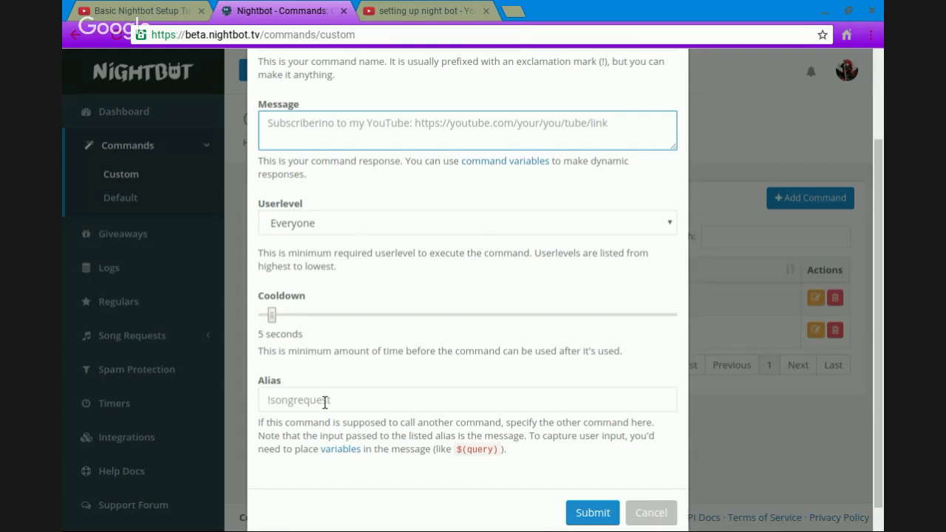
click(325, 403)
text(!roar)
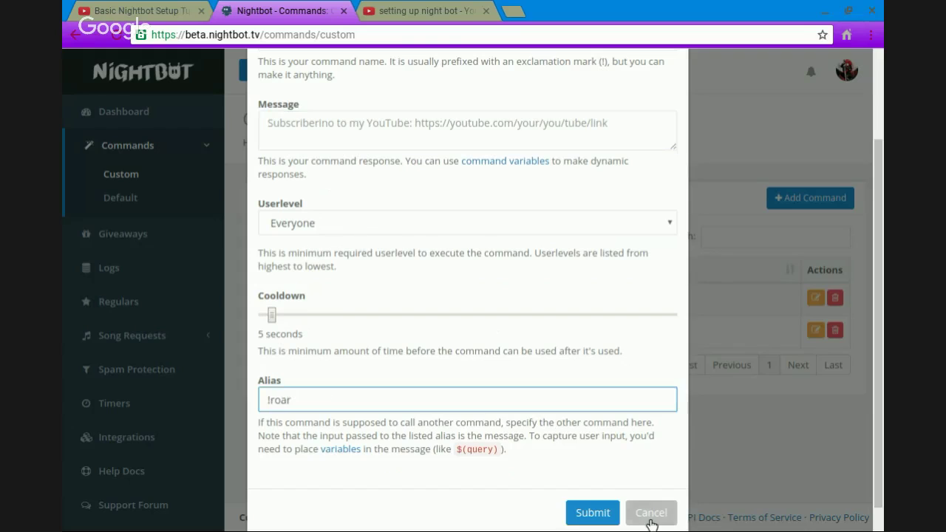
click(593, 512)
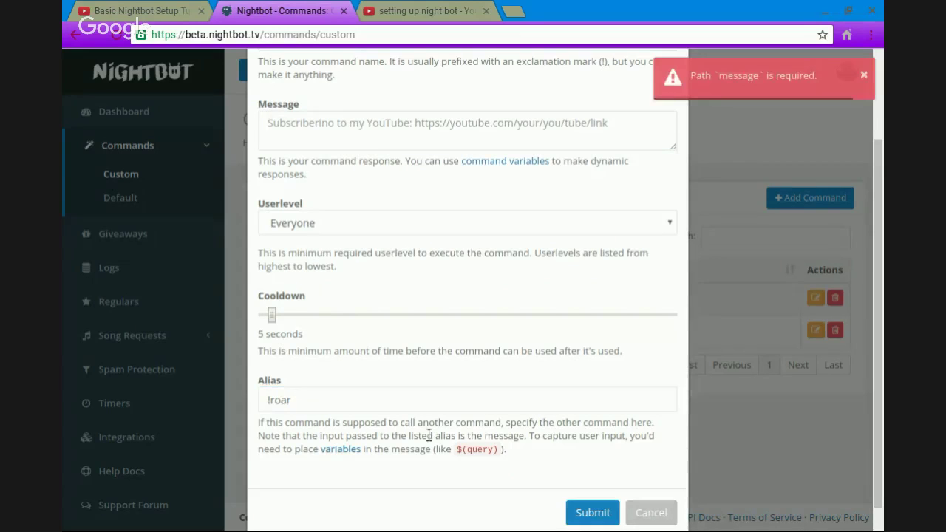
click(341, 141)
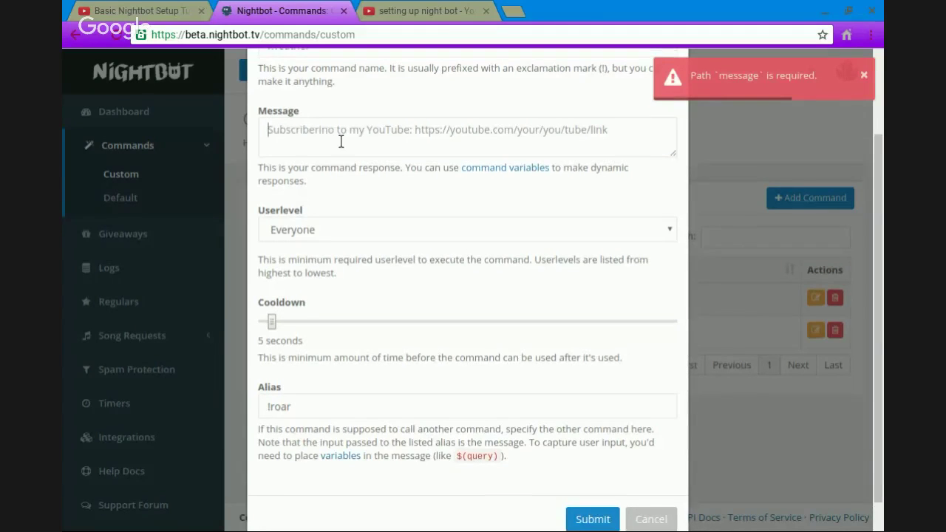
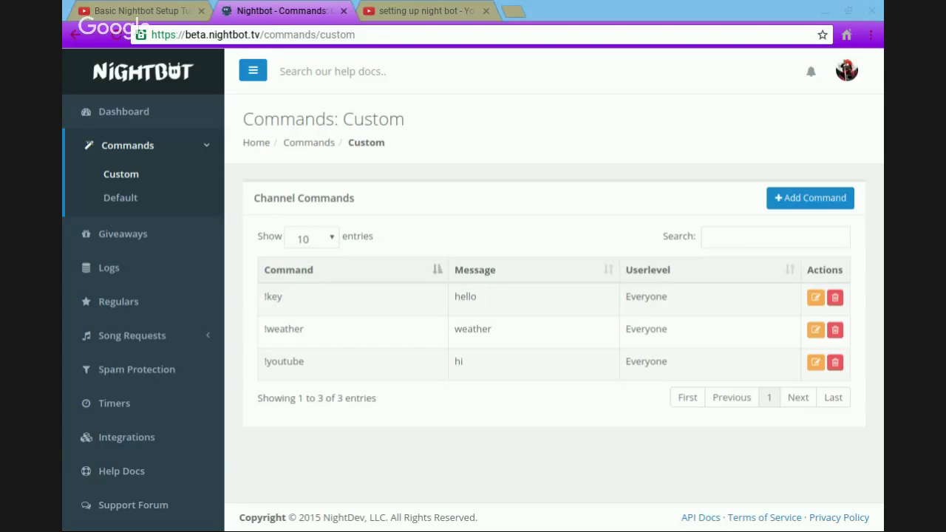
- Edit the !weather command, replace its !roar alias with 'katy perry', and submit
click(816, 331)
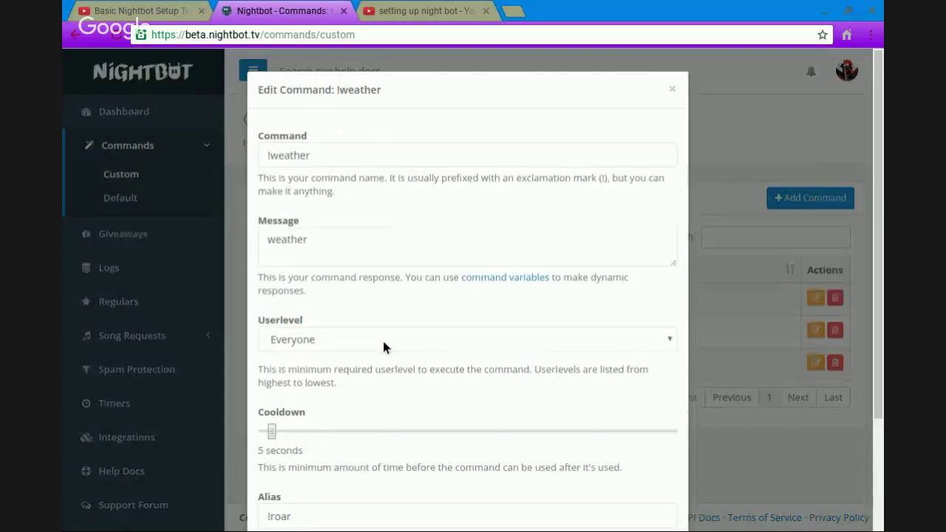
scroll(383, 347, down, 2)
click(383, 384)
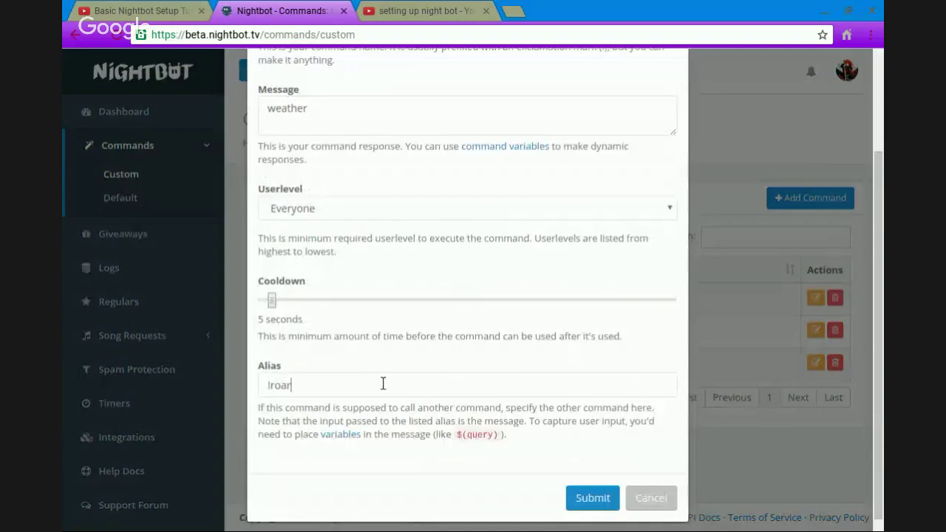
key(BackSpace)
key(BackSpace)
key(BackSpace)
key(BackSpace)
key(BackSpace)
text(katy perry)
click(596, 497)
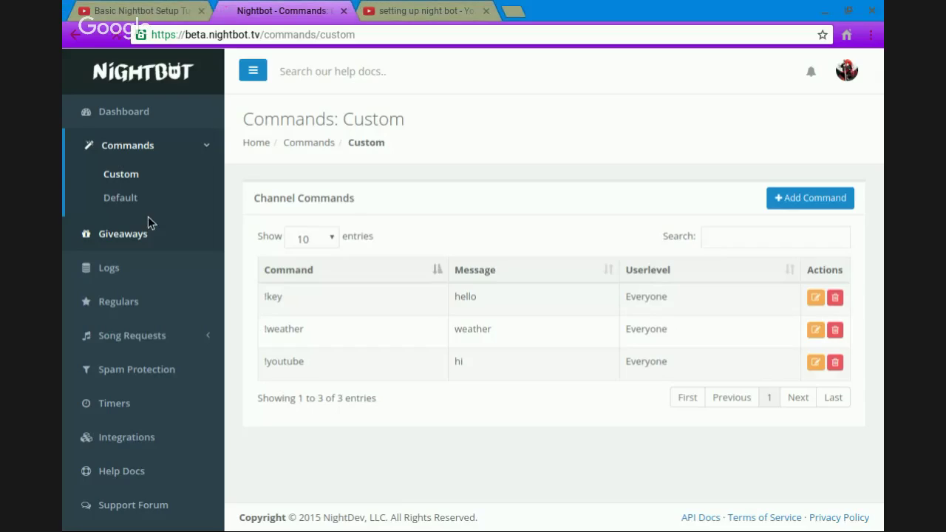
- Open Giveaways and toggle moderator eligibility off and back on
click(153, 221)
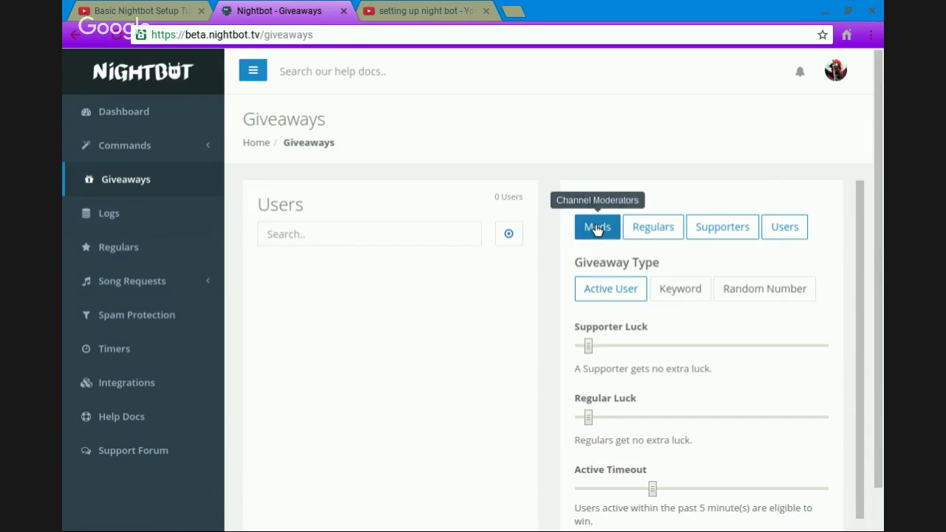
click(599, 229)
click(604, 230)
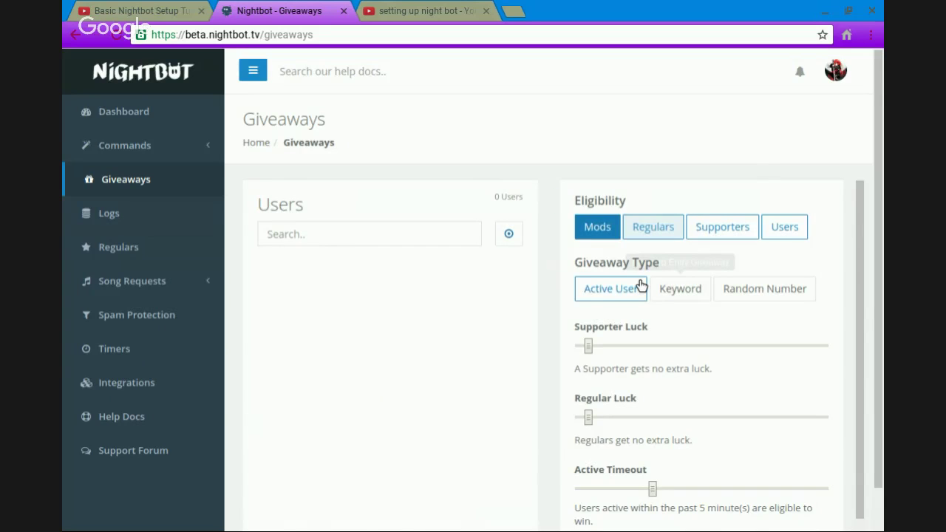
scroll(696, 488, down, 1)
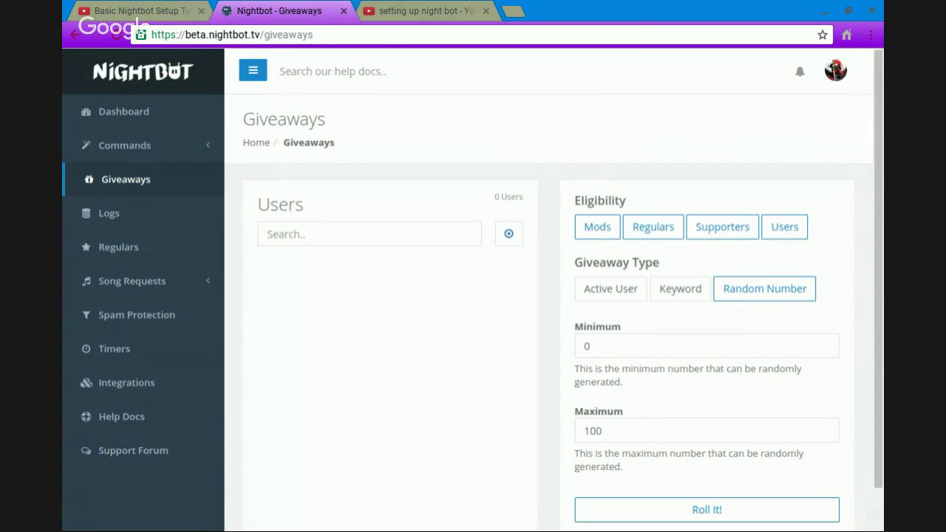
- Open the Nightbot YouTube channel in a new tab, close it, and return to Giveaways
click(401, 207)
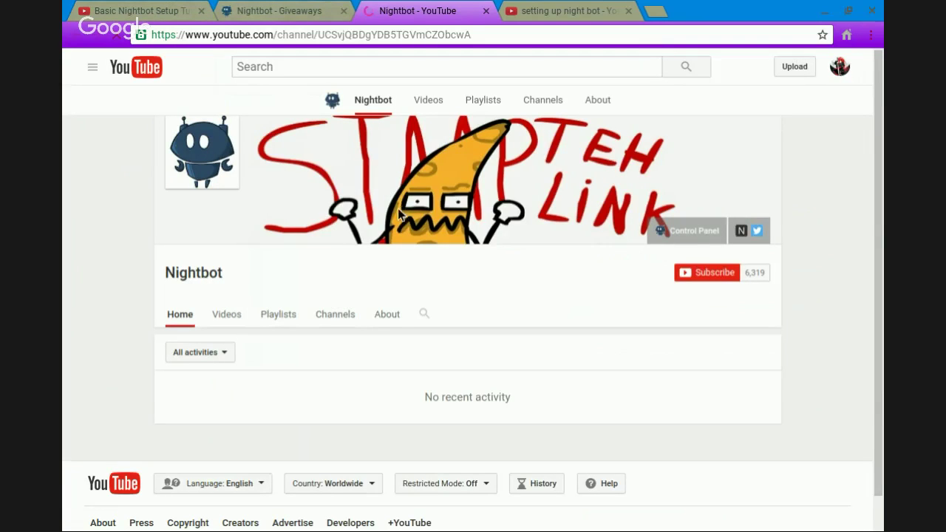
click(204, 7)
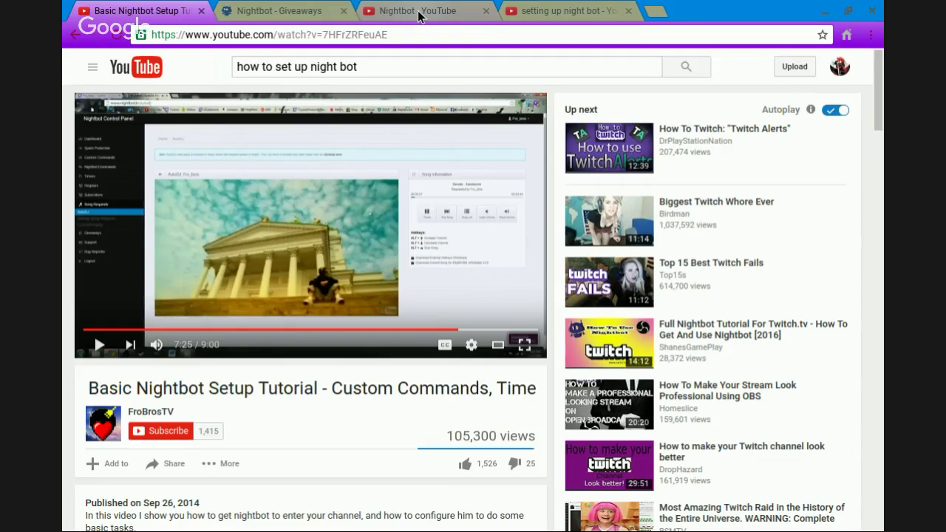
middle_click(419, 15)
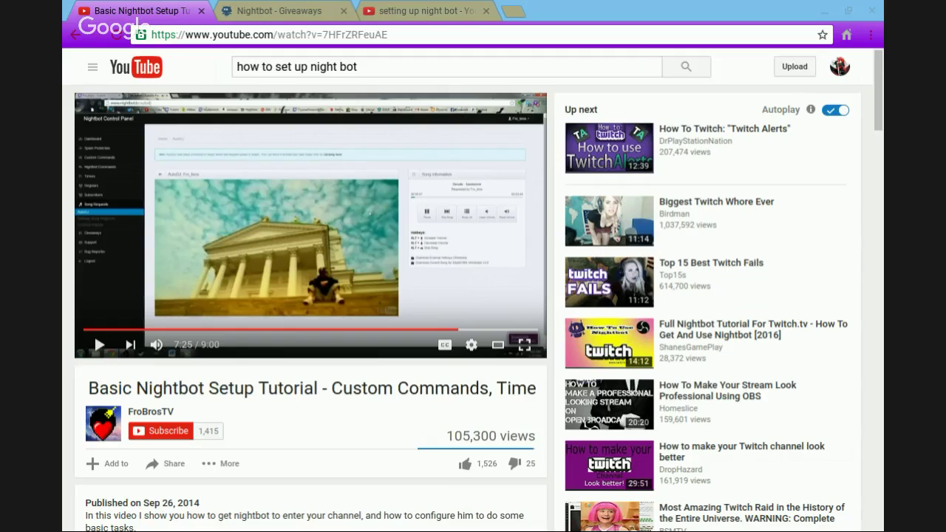
click(228, 9)
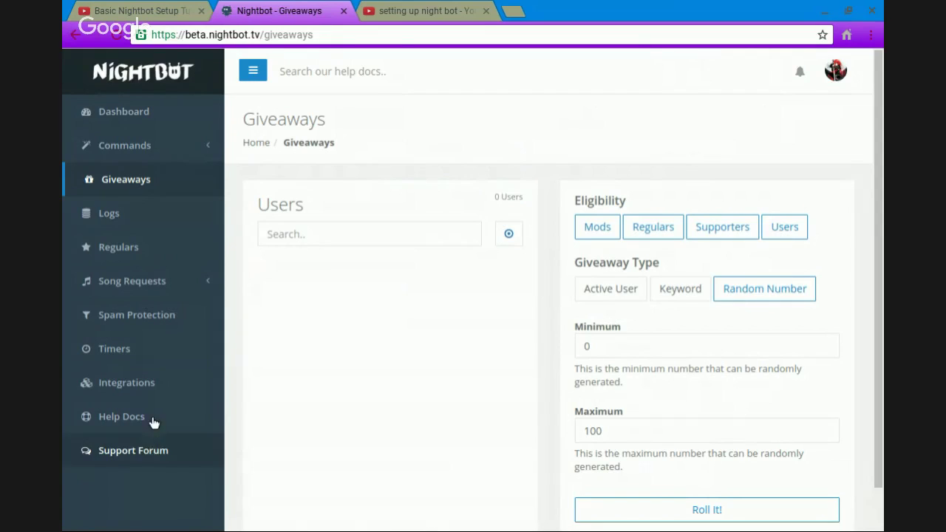
- Open Integrations and connect Streamtip, reaching the Streamtip sign-in page
click(144, 394)
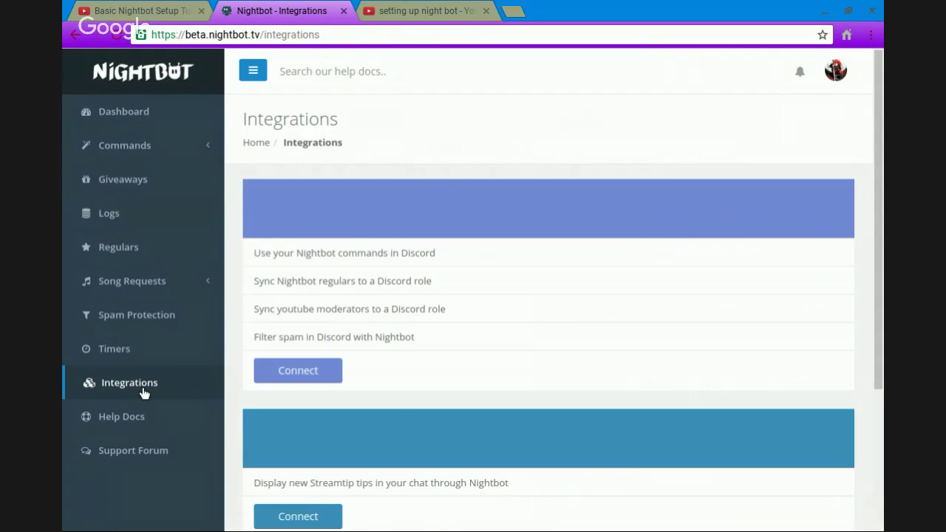
click(332, 381)
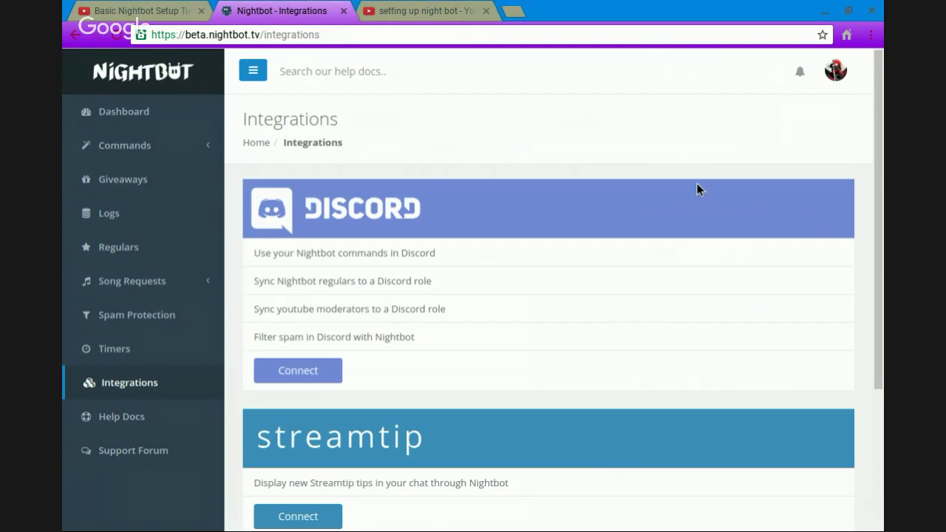
scroll(347, 442, down, 4)
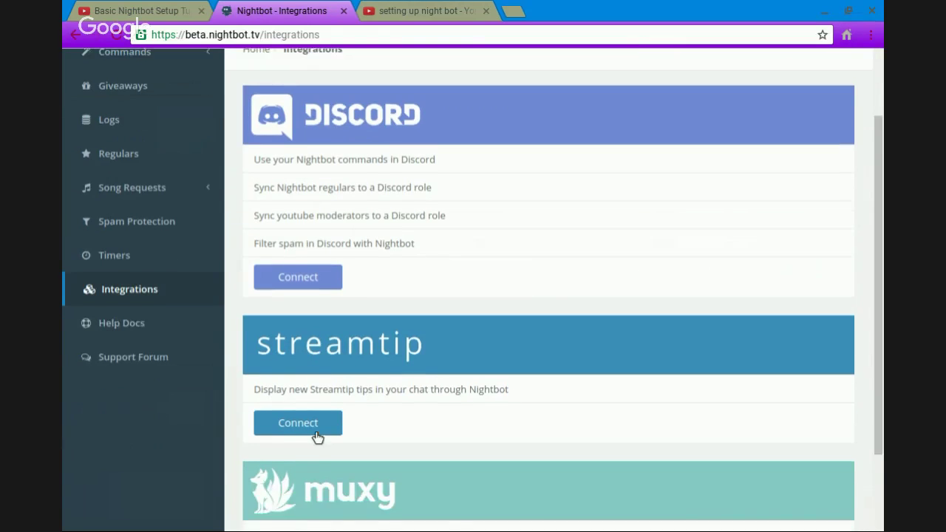
scroll(307, 427, down, 1)
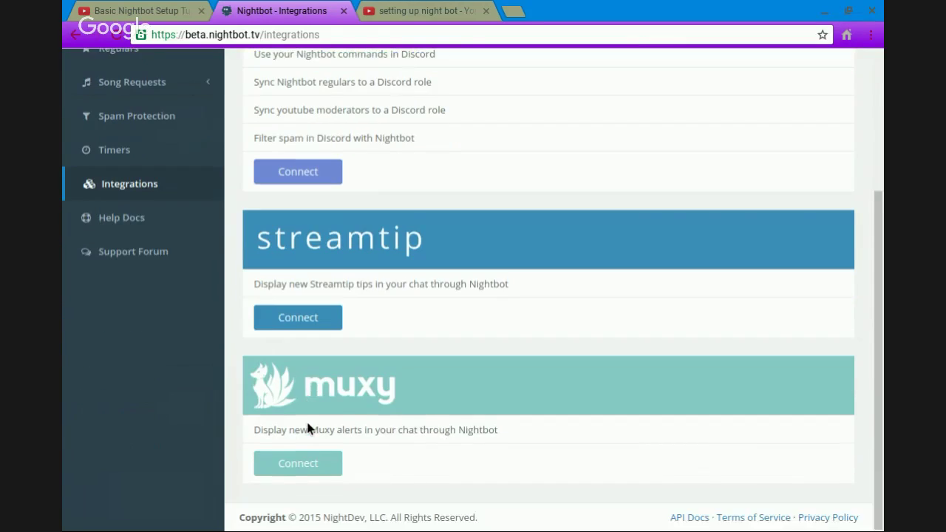
click(310, 326)
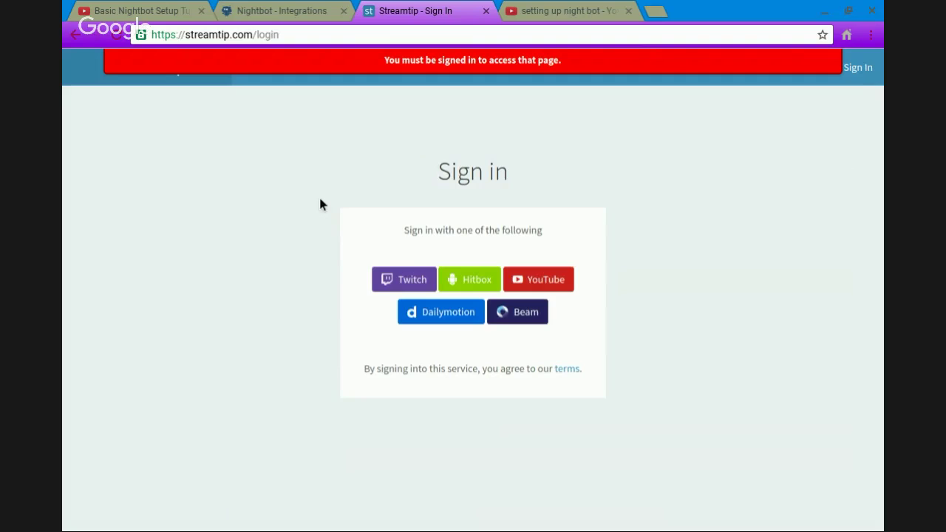
- Sign in to Streamtip with YouTube and authorize linking the Nightbot account
click(518, 280)
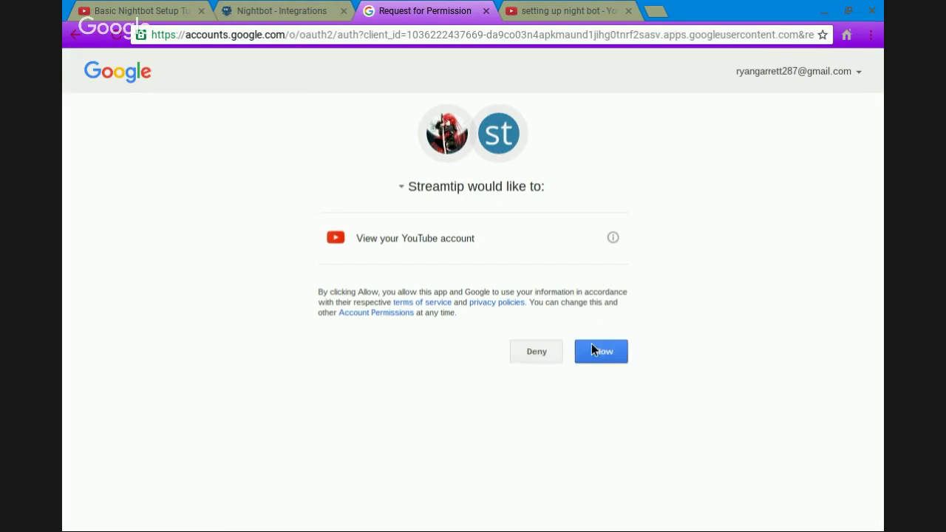
click(592, 345)
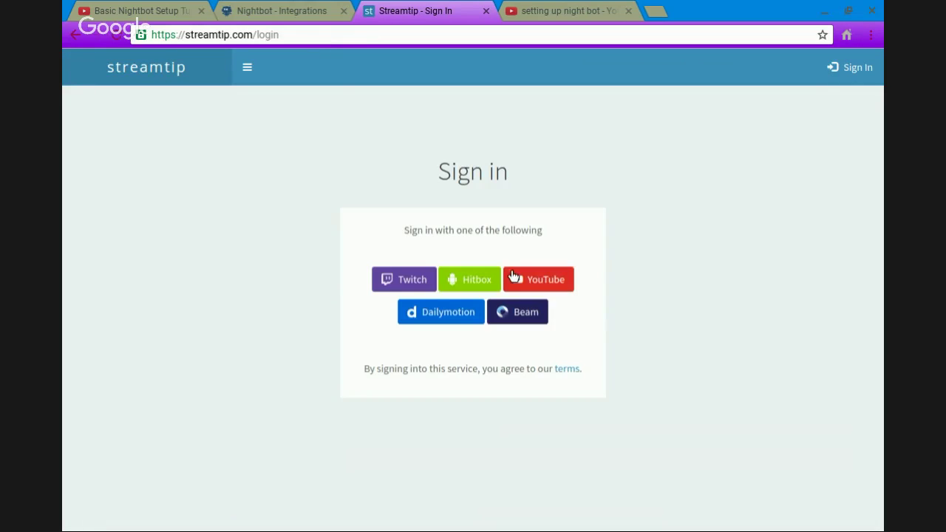
click(514, 277)
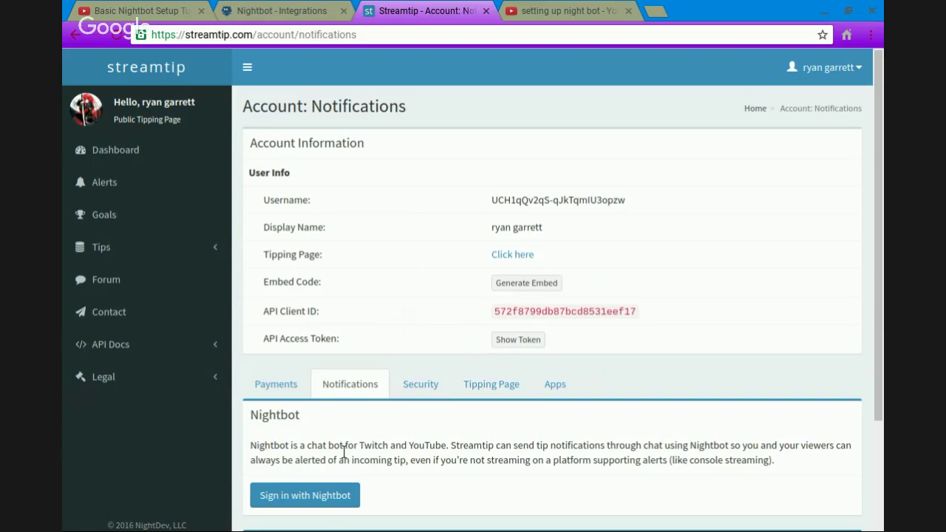
click(330, 501)
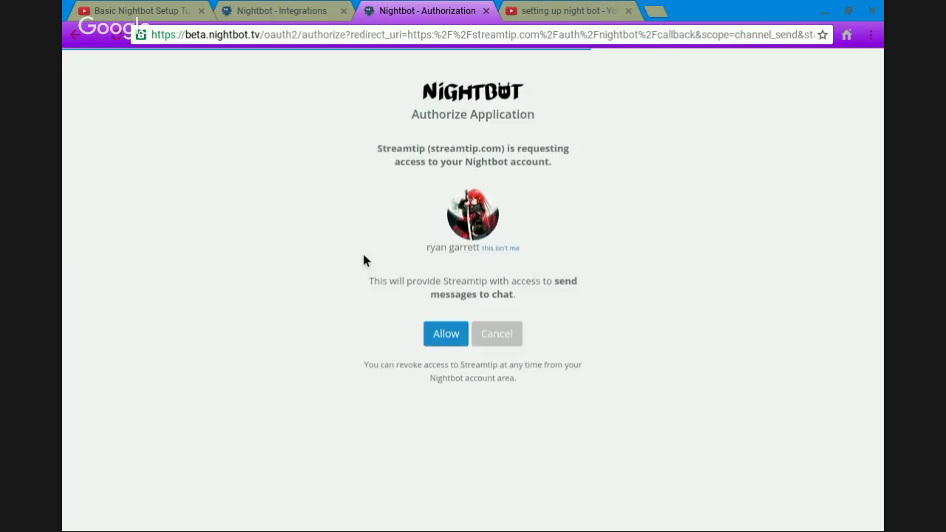
click(443, 337)
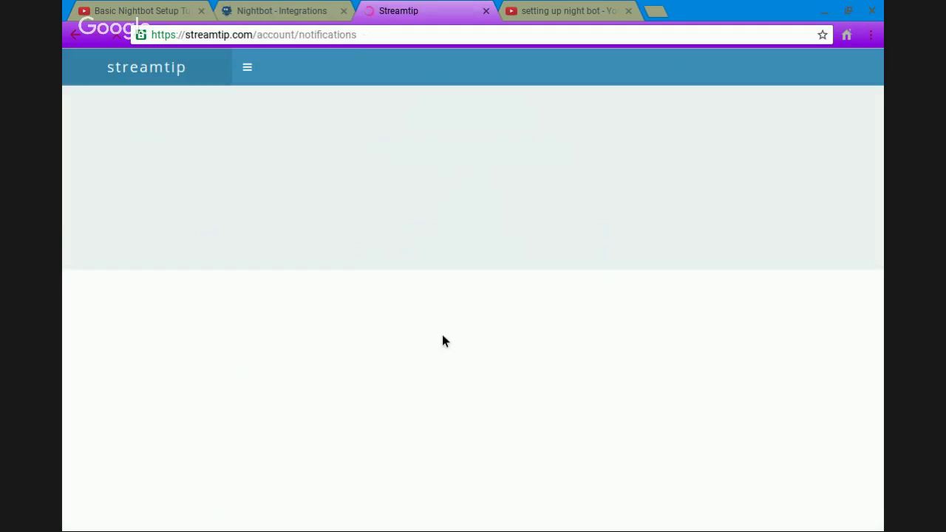
- Enable Send Note in Streamtip's Nightbot notification settings, save, and return to Integrations
click(268, 7)
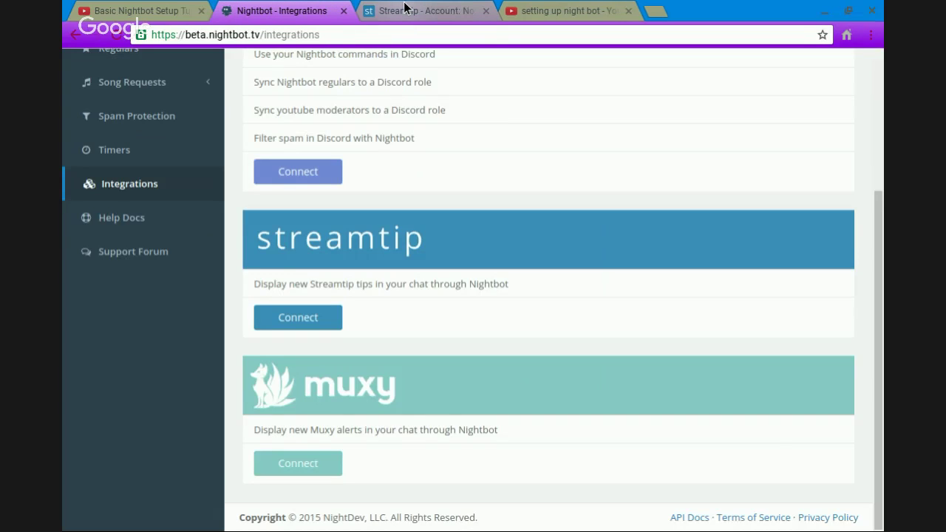
click(405, 8)
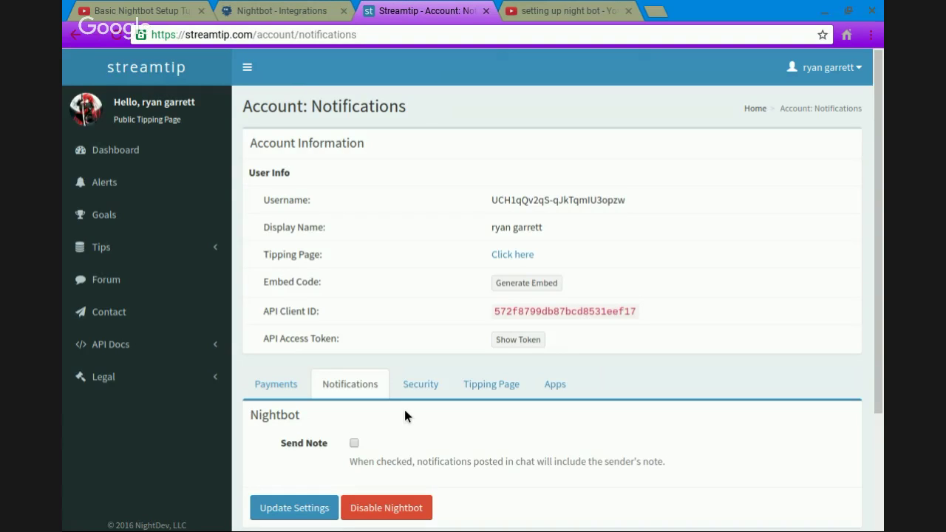
scroll(404, 410, down, 2)
click(355, 351)
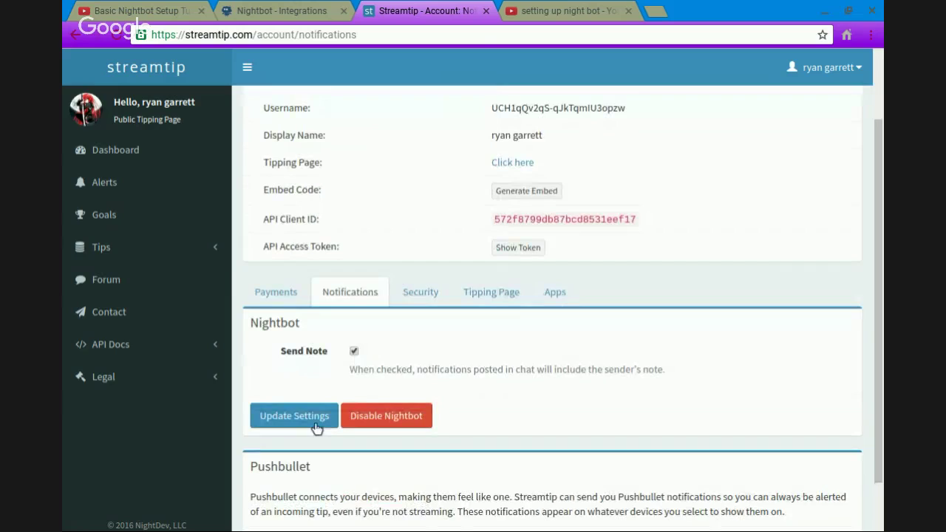
click(311, 428)
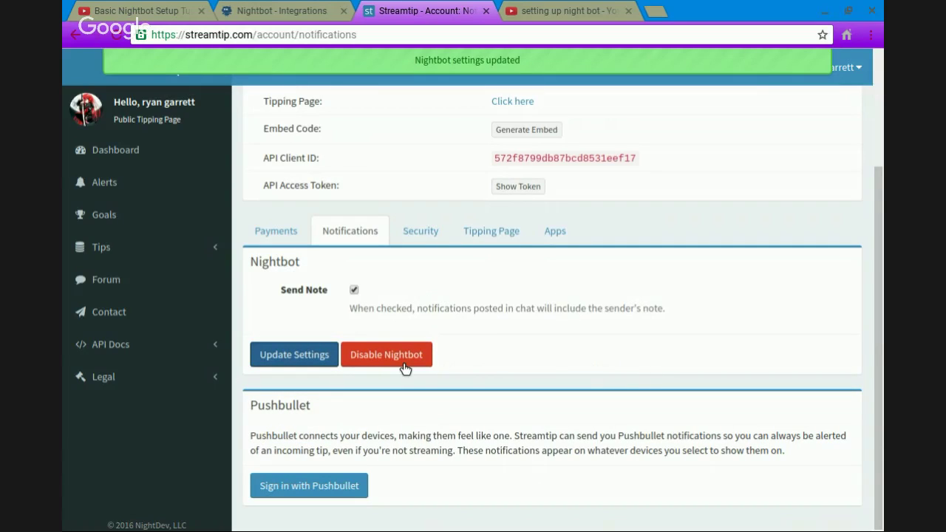
click(309, 356)
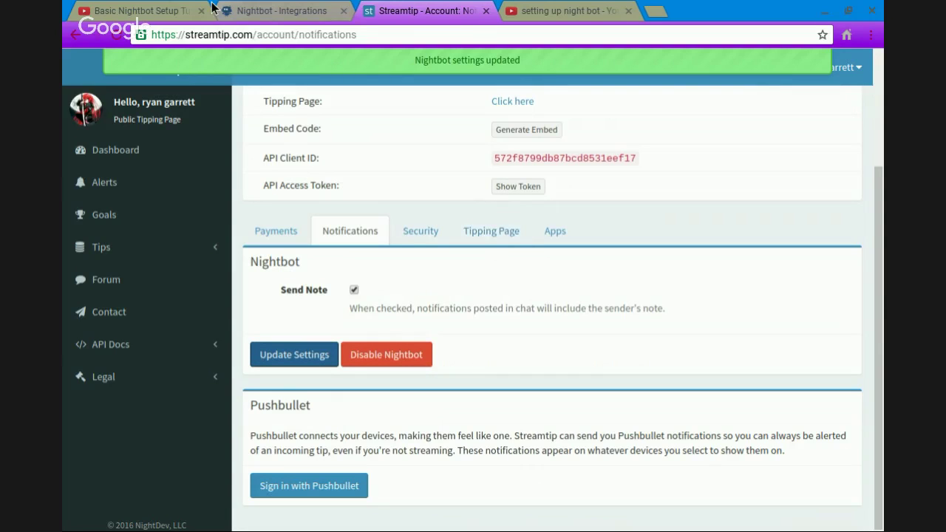
click(236, 9)
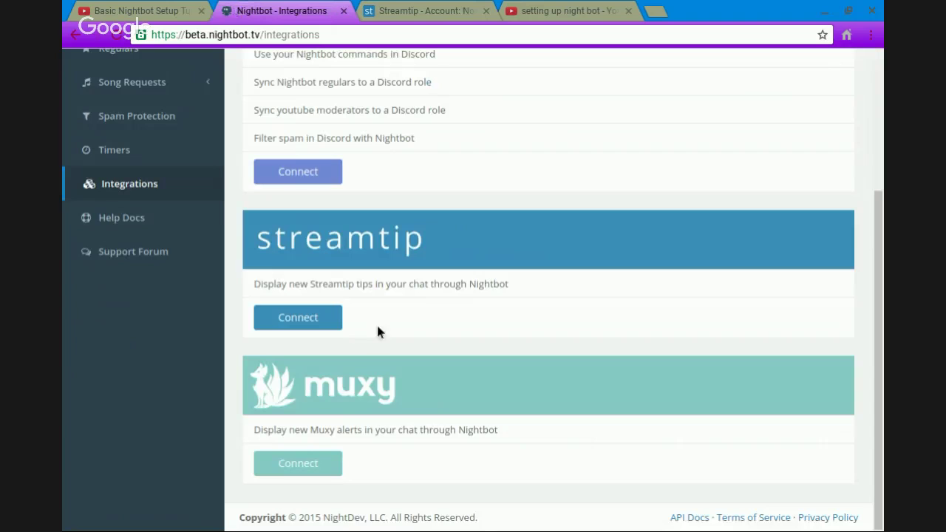
scroll(330, 298, up, 3)
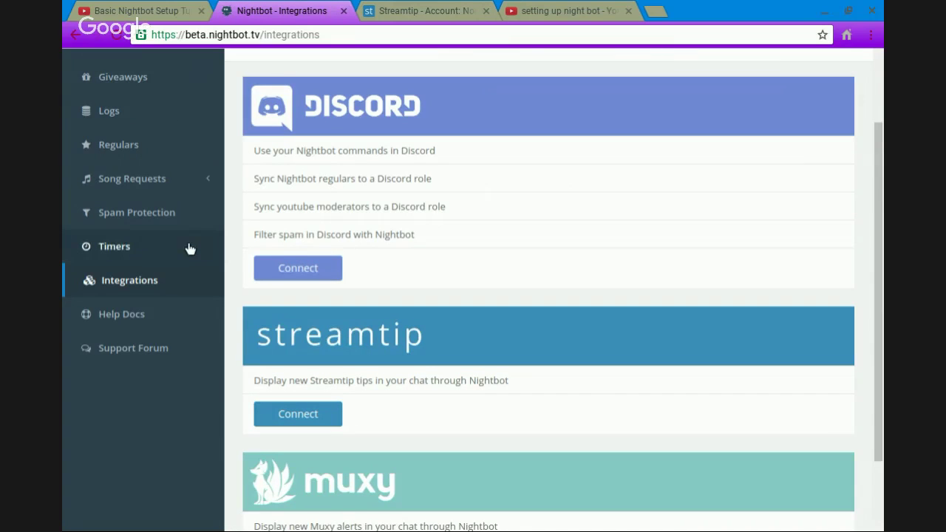
- On Timers, start a new timer with alias !commercial and try to save it
click(189, 247)
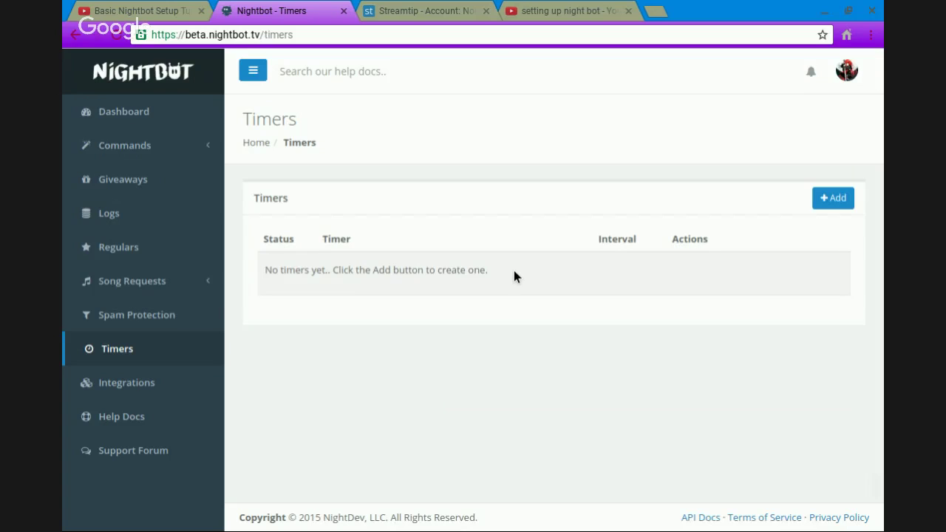
click(831, 199)
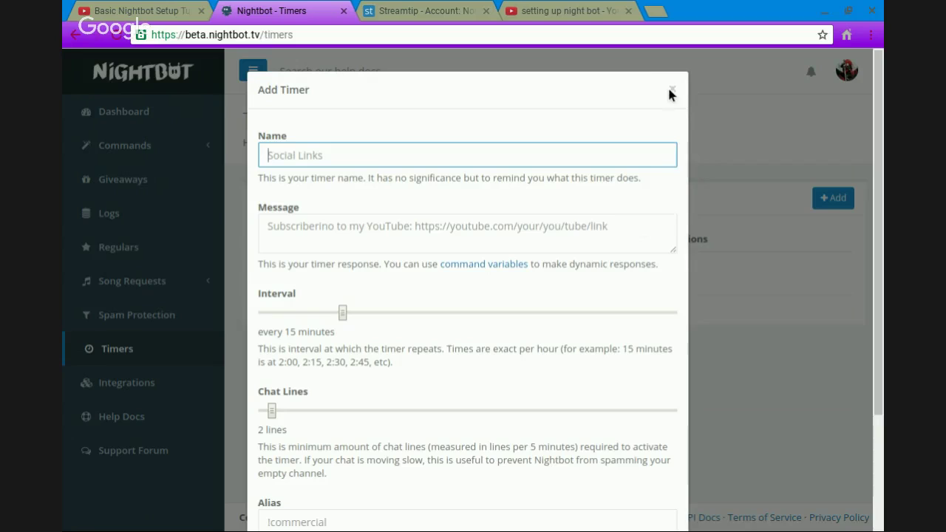
click(325, 522)
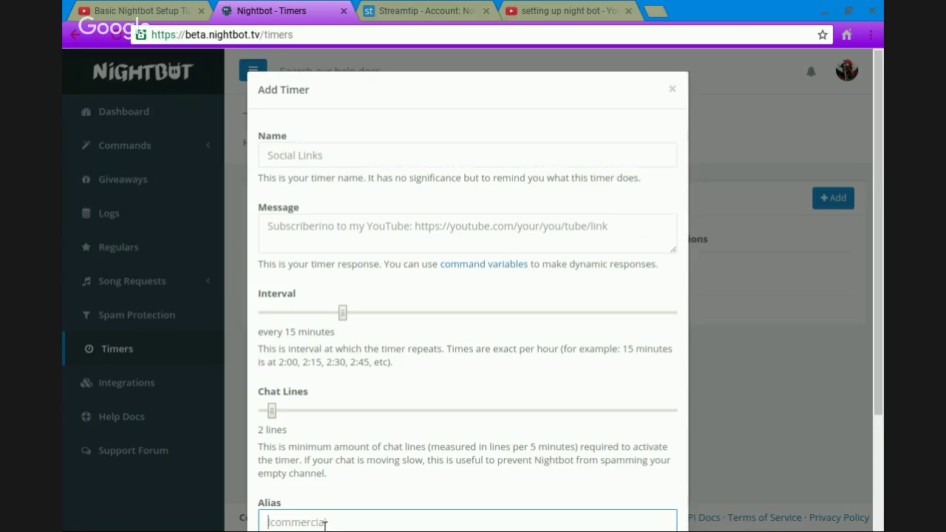
text(!commercial)
key(Return)
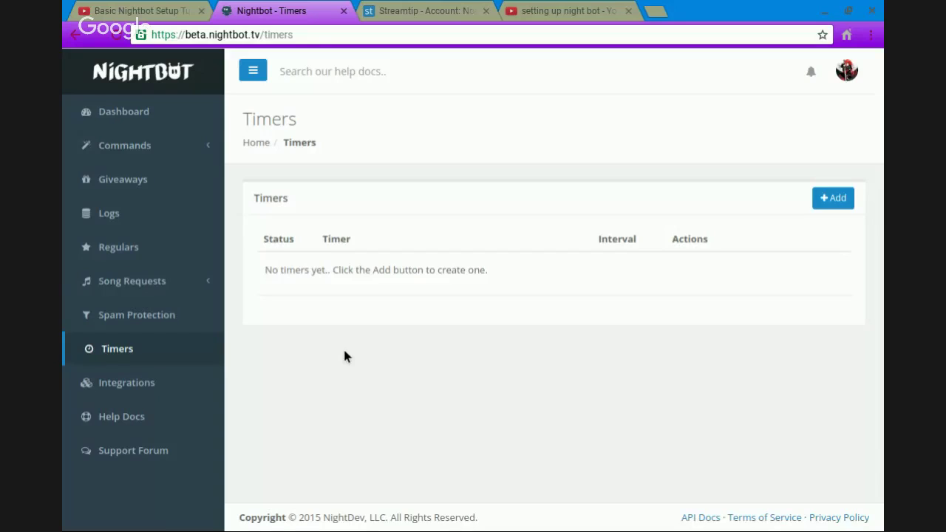
- Fill a new timer form with alias !commercial and message 'hi', then attempt saving
click(852, 199)
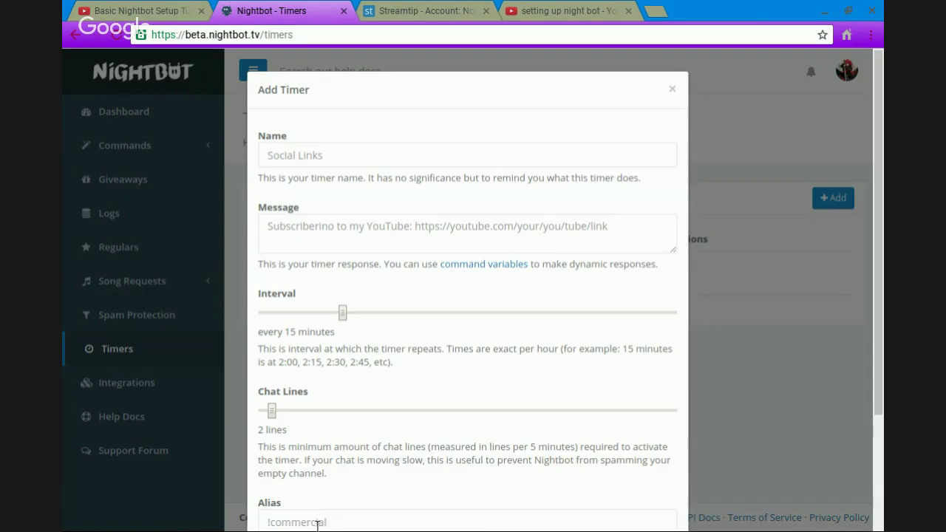
click(317, 525)
text(!)
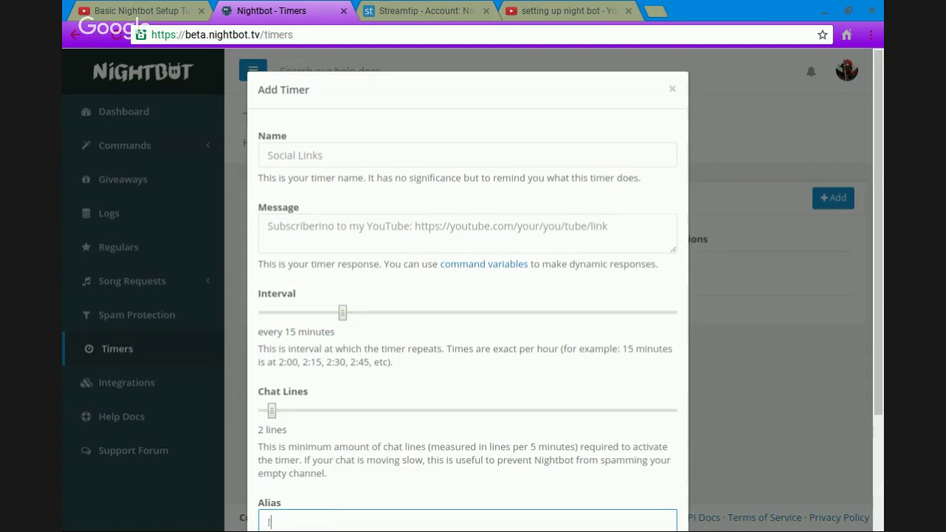
text(commercial)
click(370, 225)
text(hi)
scroll(459, 341, down, 2)
click(598, 484)
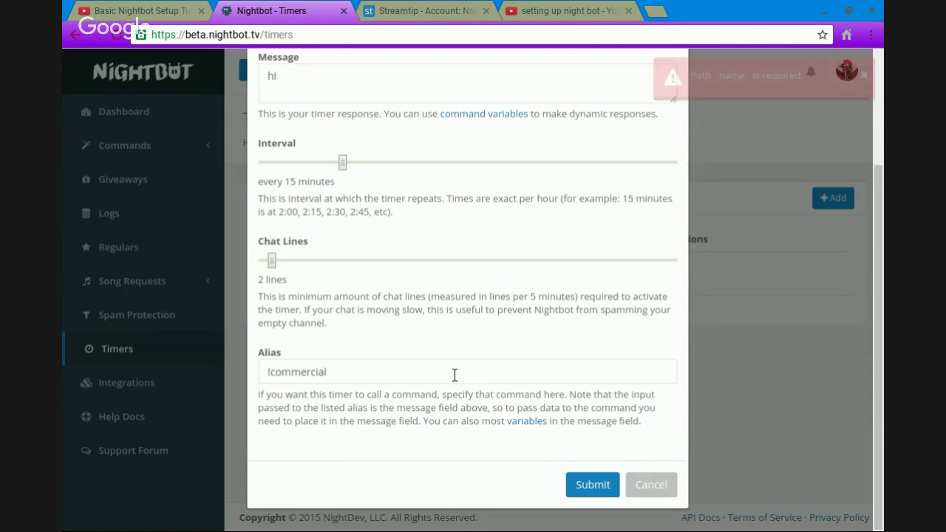
- Paste the channel's YouTube URL as the timer name and submit the timer
scroll(455, 374, up, 2)
click(389, 159)
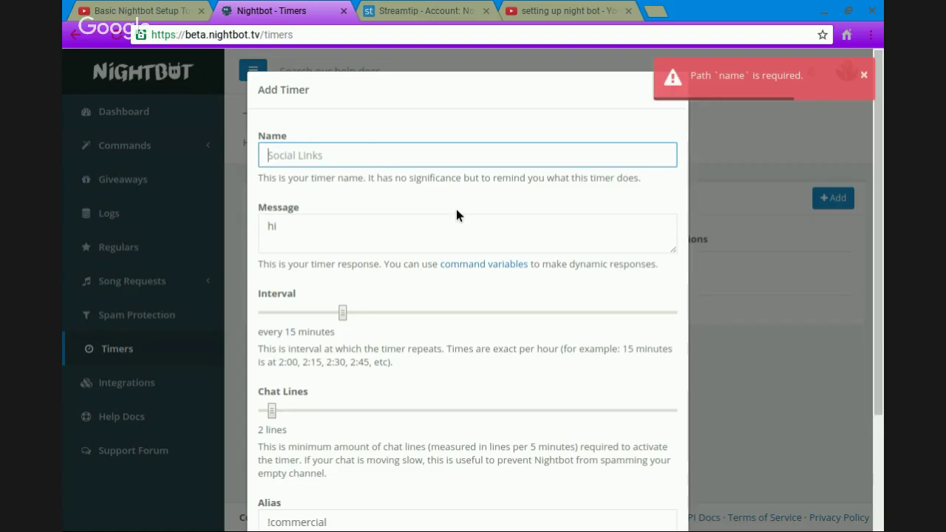
text(https://www.youtube.com/channel/UC5vJQBlgHD85YbmC2Obowk)
scroll(598, 389, down, 2)
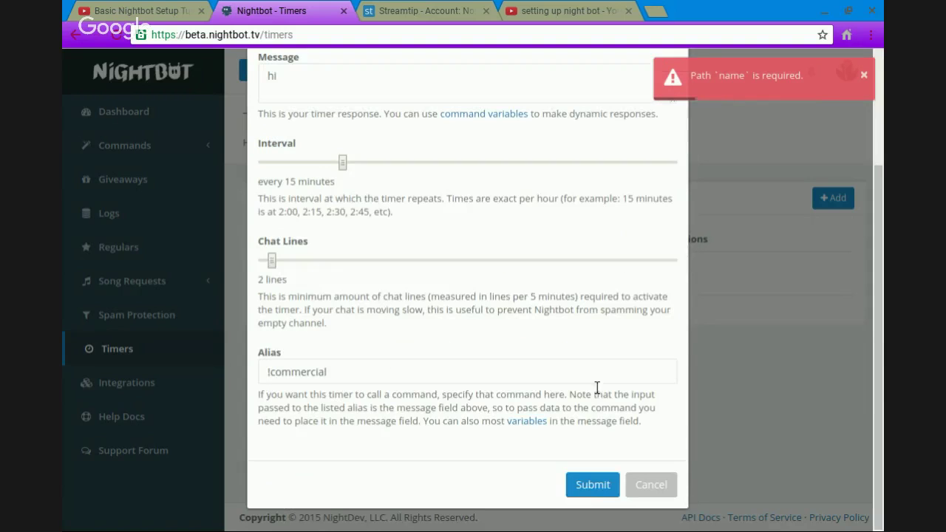
click(595, 487)
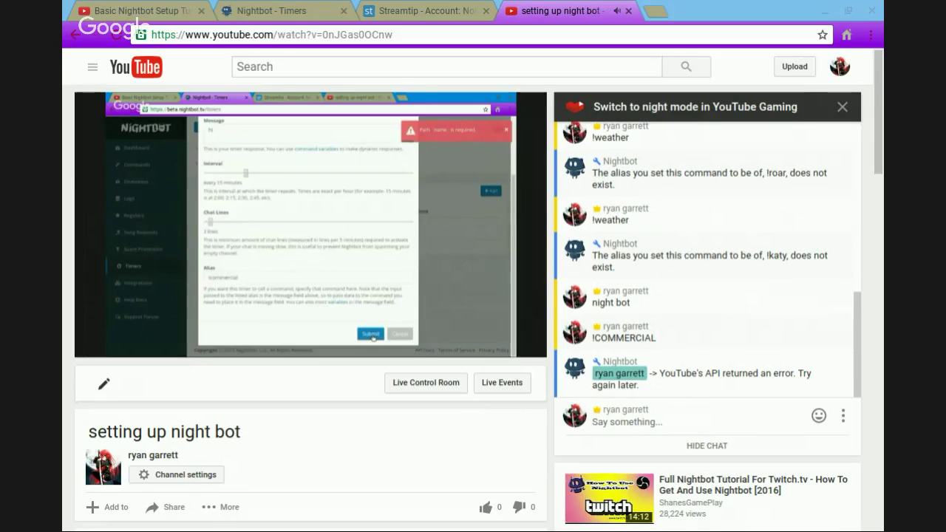
- Glance at the tutorial video tab, then go back to the Nightbot Timers page
click(123, 8)
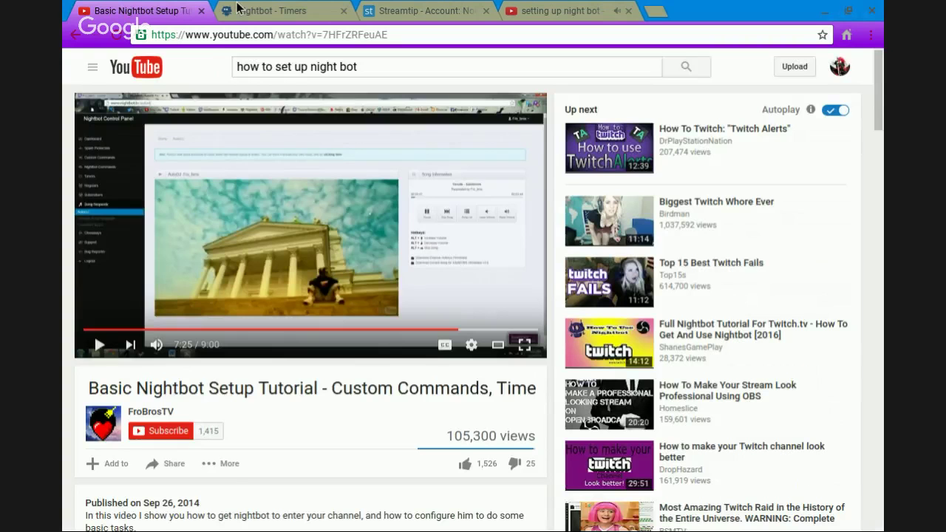
click(237, 9)
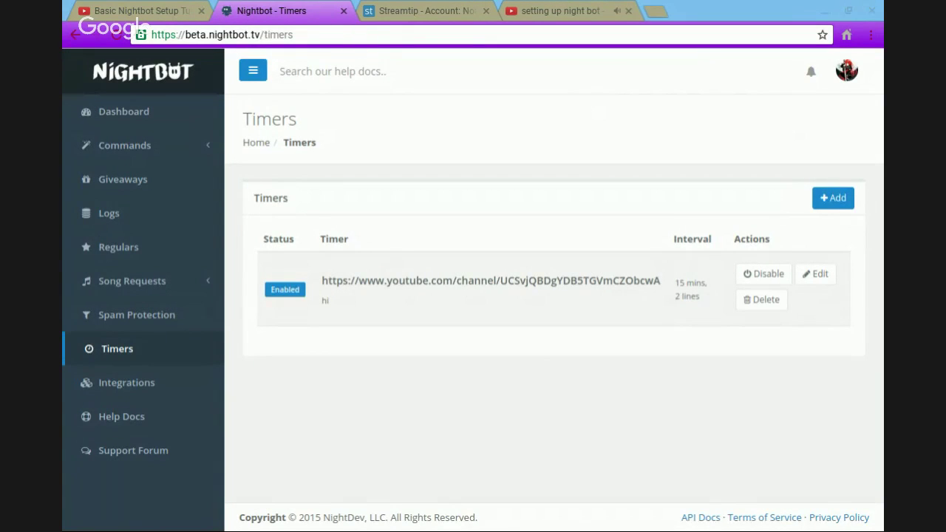
- Open Song Requests and browse the Monstercat queue under 'Stephen Walking - Still Walking'
click(148, 251)
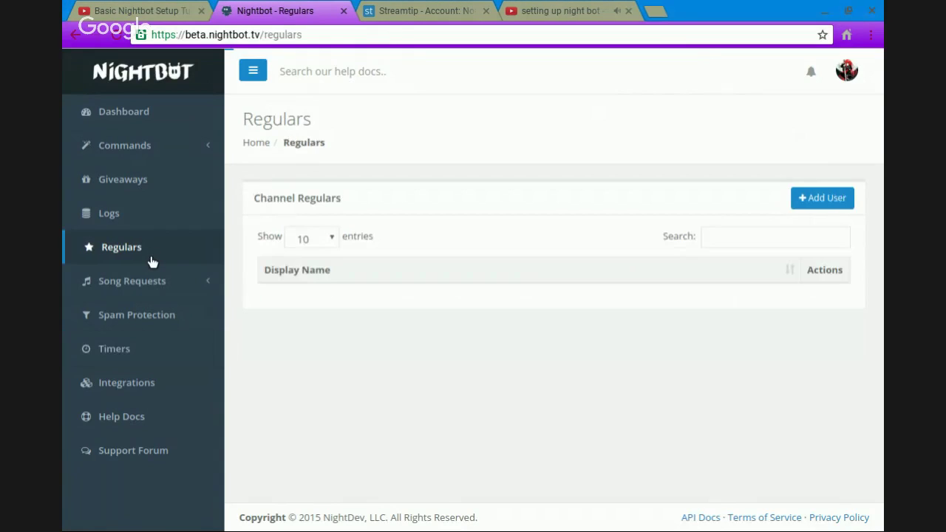
click(157, 286)
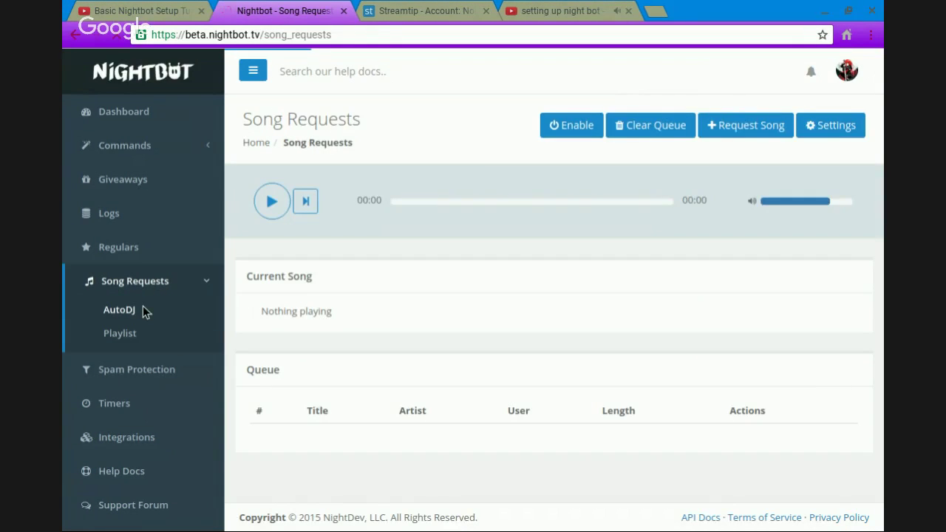
scroll(330, 352, down, 2)
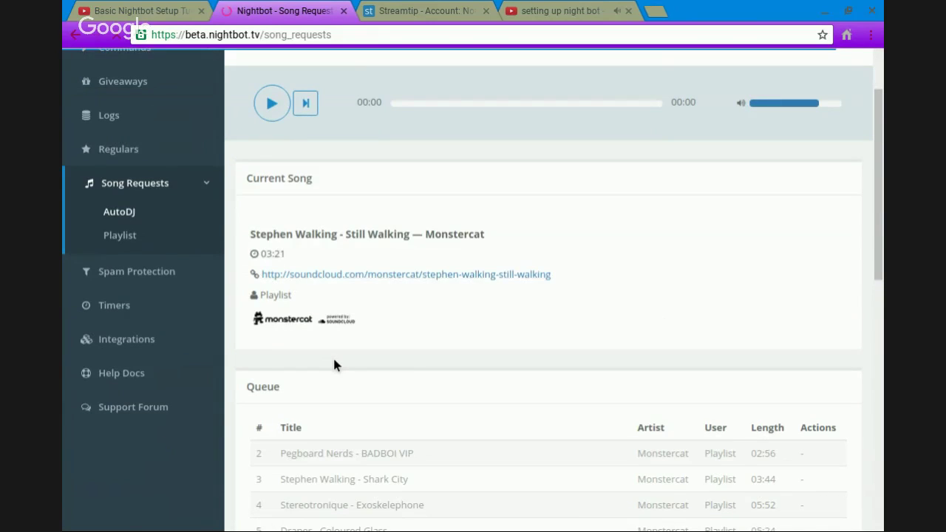
scroll(334, 361, down, 5)
scroll(333, 361, down, 2)
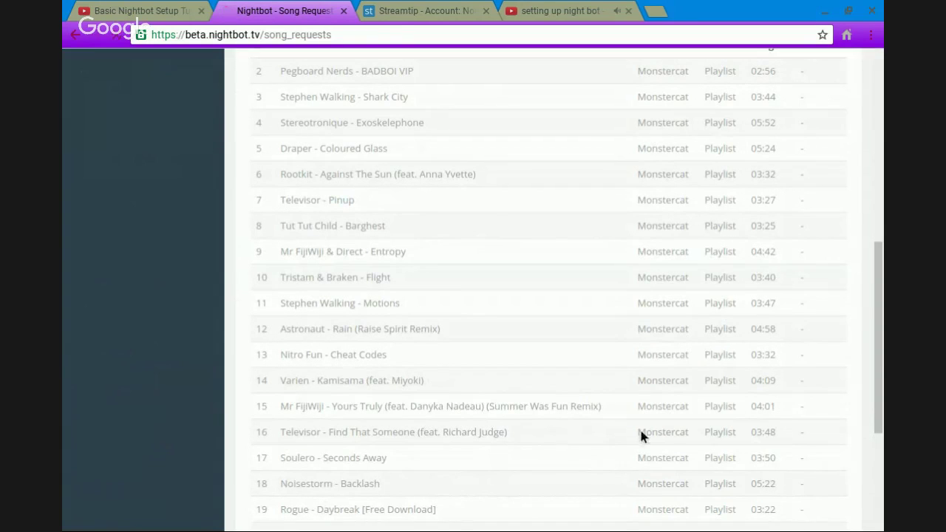
scroll(671, 427, up, 1)
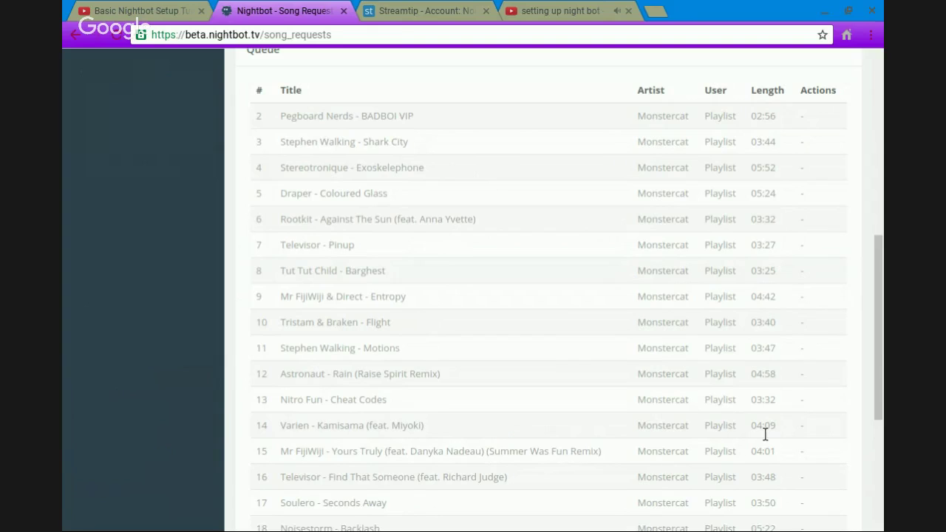
- Pause the YouTube live stream playback and come back to Song Requests
click(194, 7)
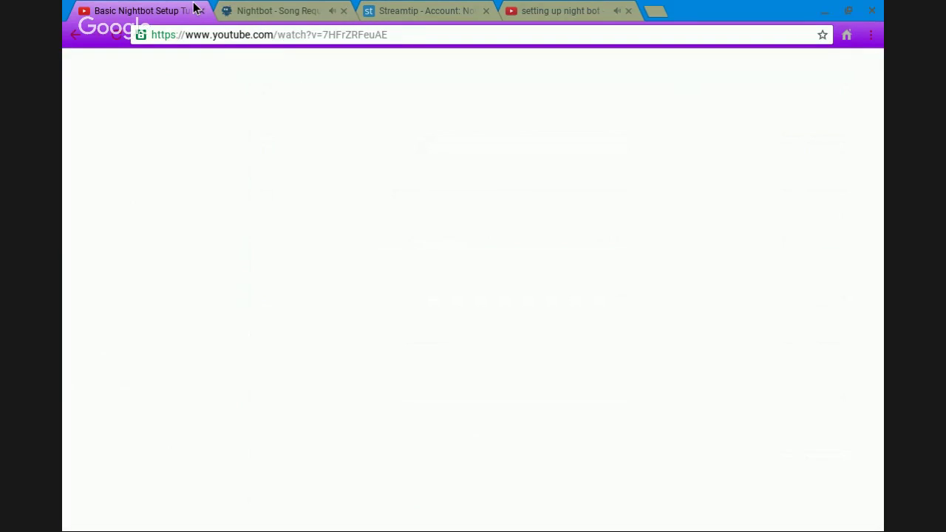
key(ctrl+Tab)
key(ctrl+Tab)
key(ctrl+Tab)
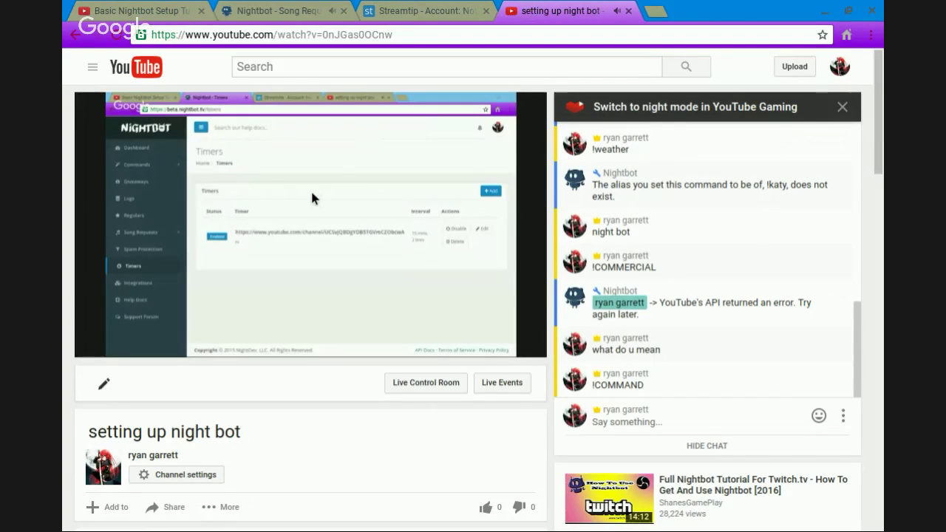
click(295, 242)
key(ctrl+shift+Tab)
key(ctrl+shift+Tab)
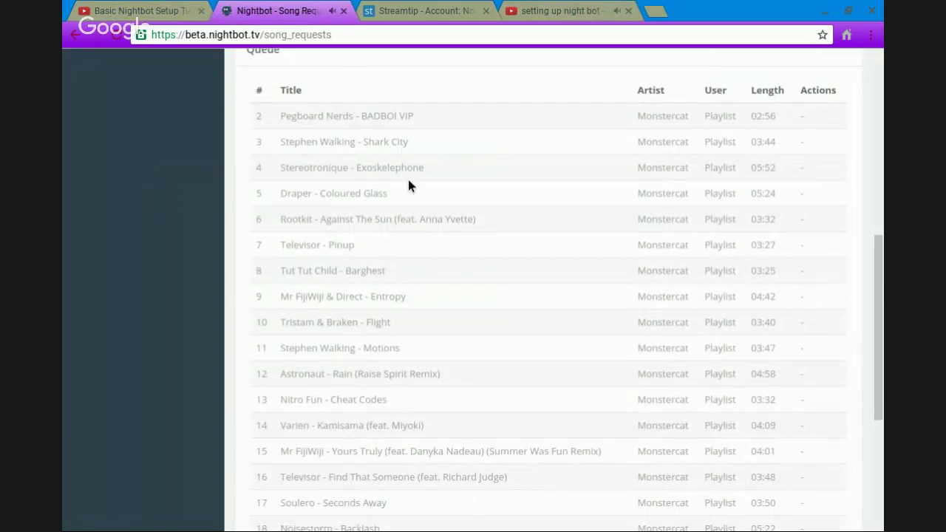
scroll(408, 186, up, 4)
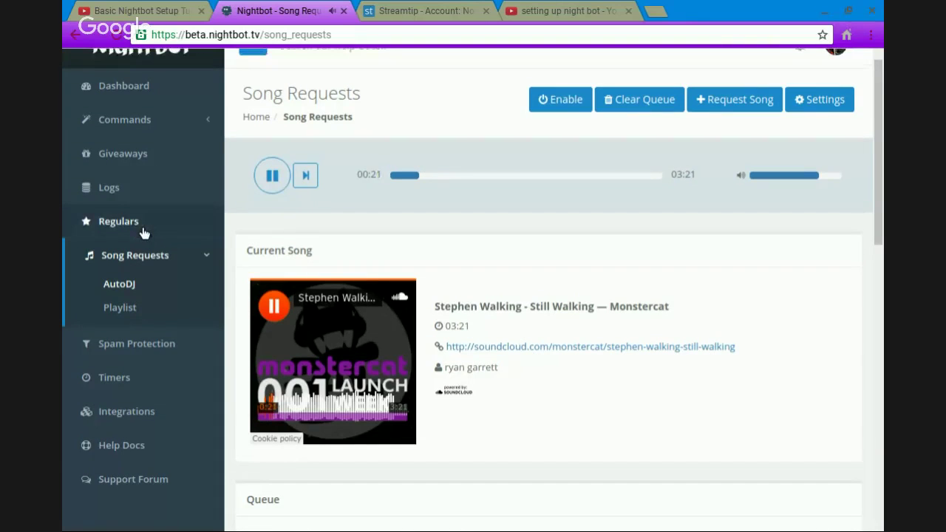
- Add the pasted channel URL as a regular, listed as Nightbot, then view the Logs
click(142, 228)
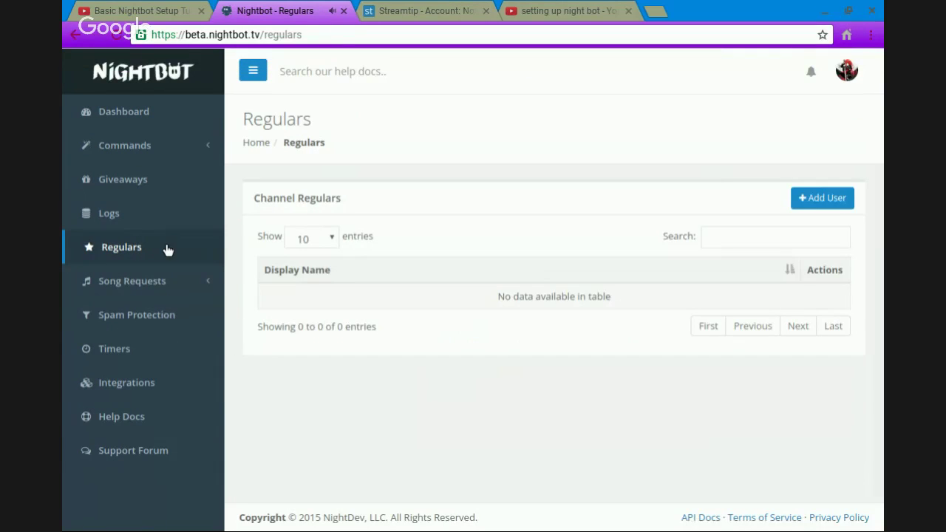
click(814, 199)
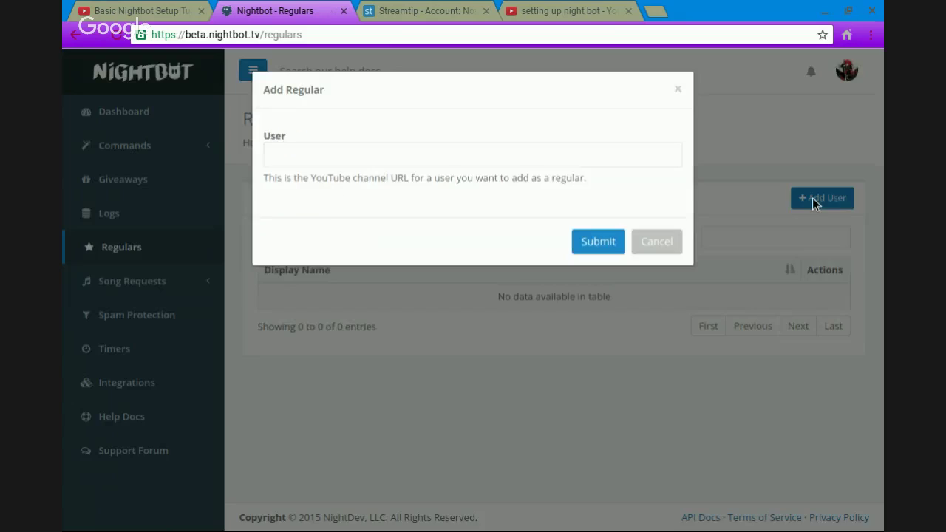
click(386, 152)
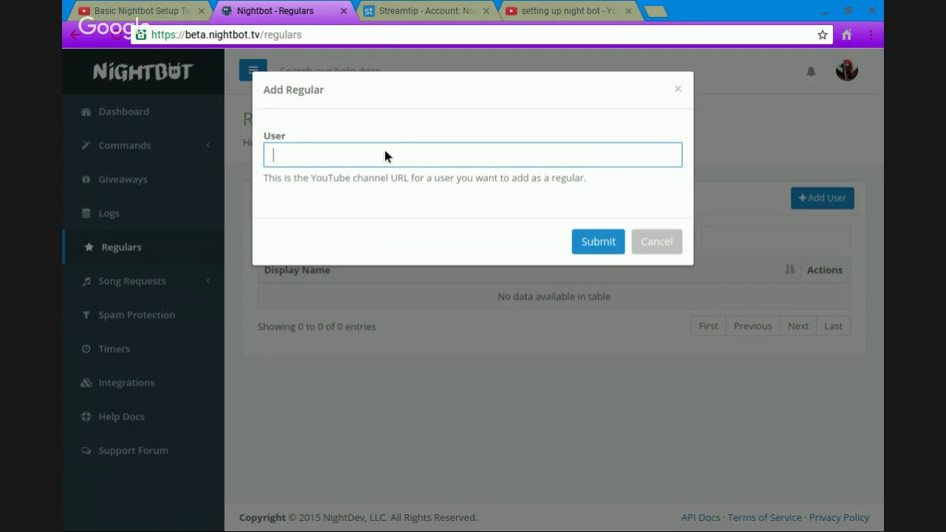
text(https://www.youtube.com/channel/UCSvjQBDgYDB5TGVmCZObcwA)
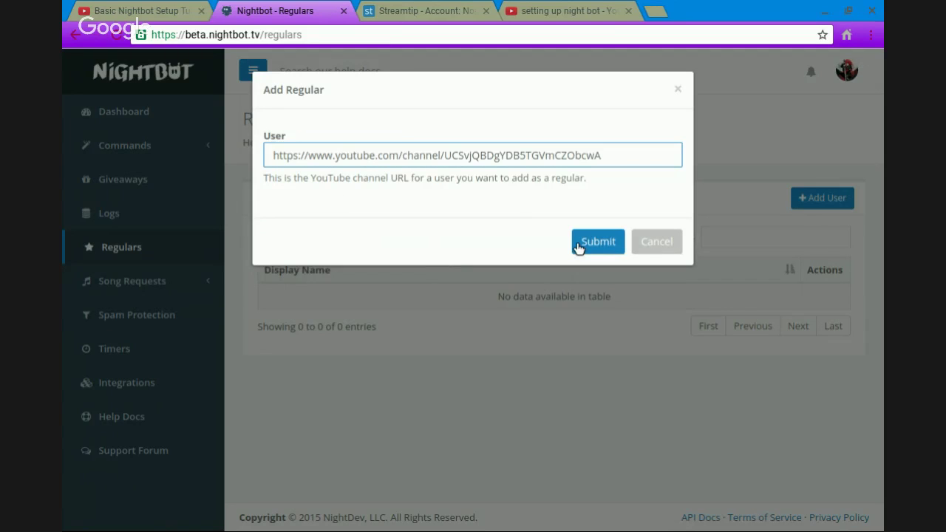
click(578, 244)
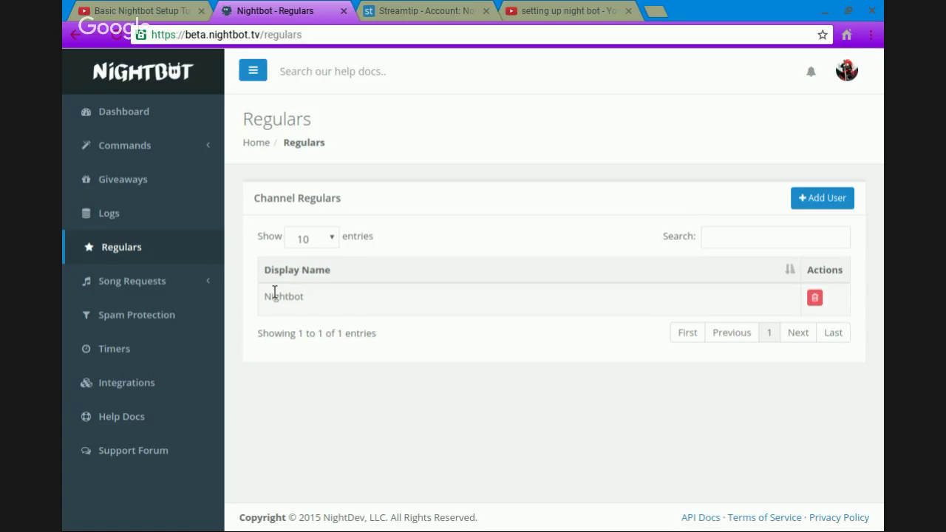
click(141, 217)
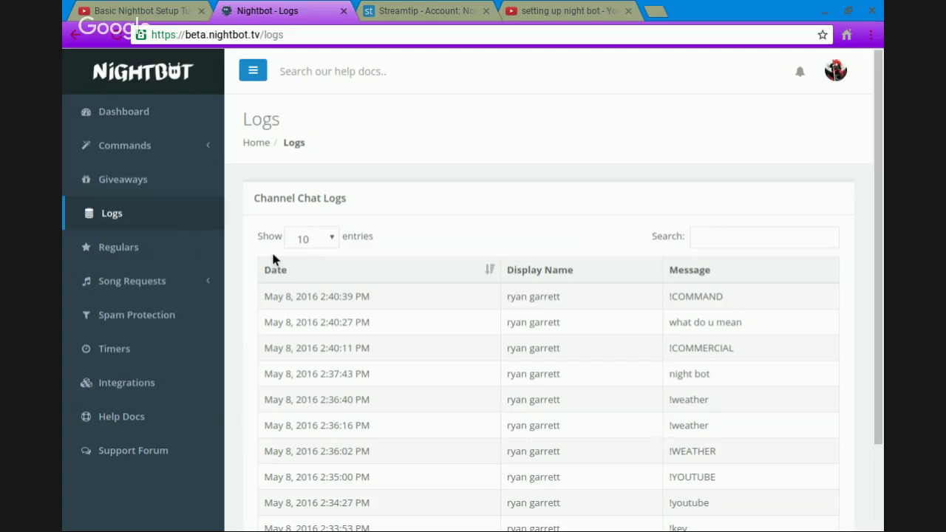
- On Giveaways, try the channel URL in the user search and toggle moderator eligibility
click(128, 189)
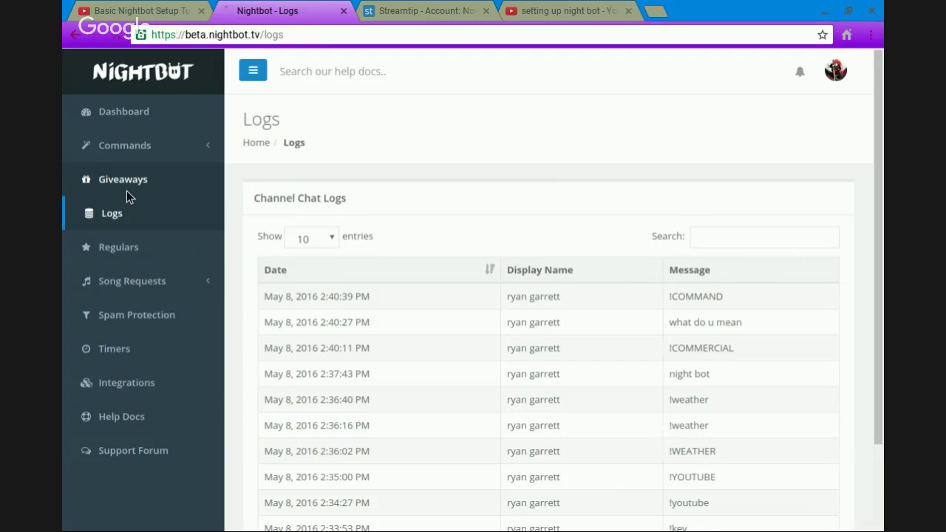
click(396, 244)
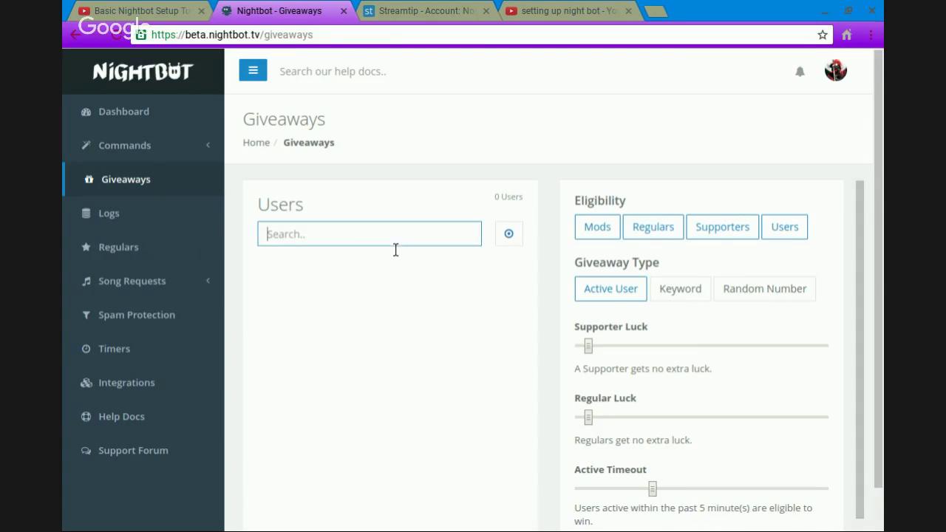
key(ctrl+v)
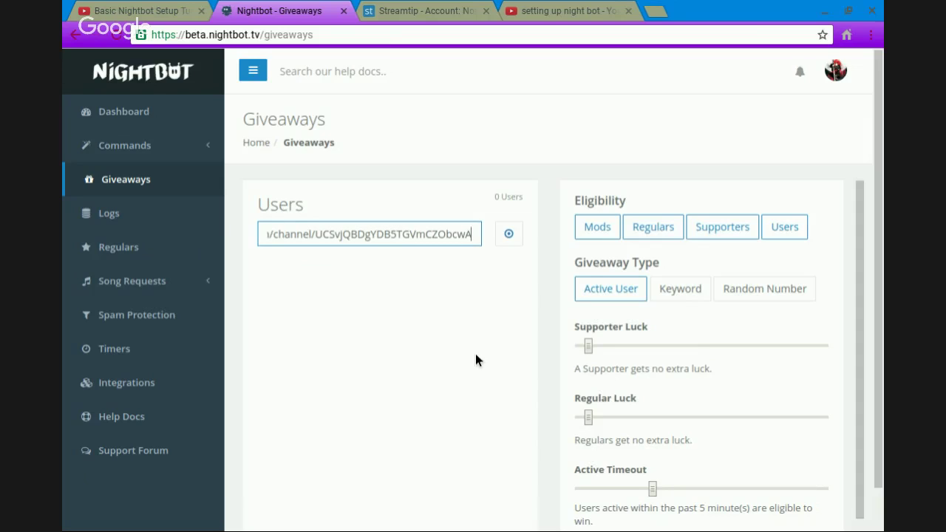
click(510, 235)
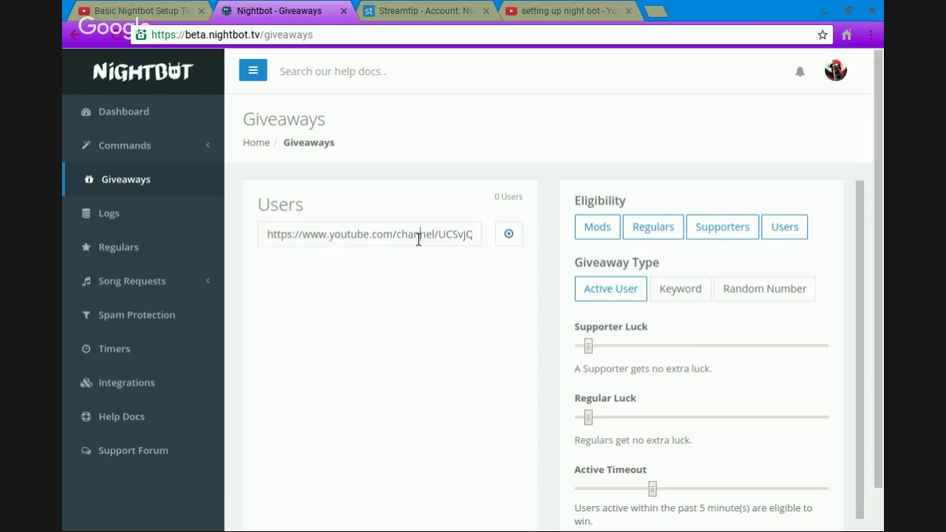
click(419, 236)
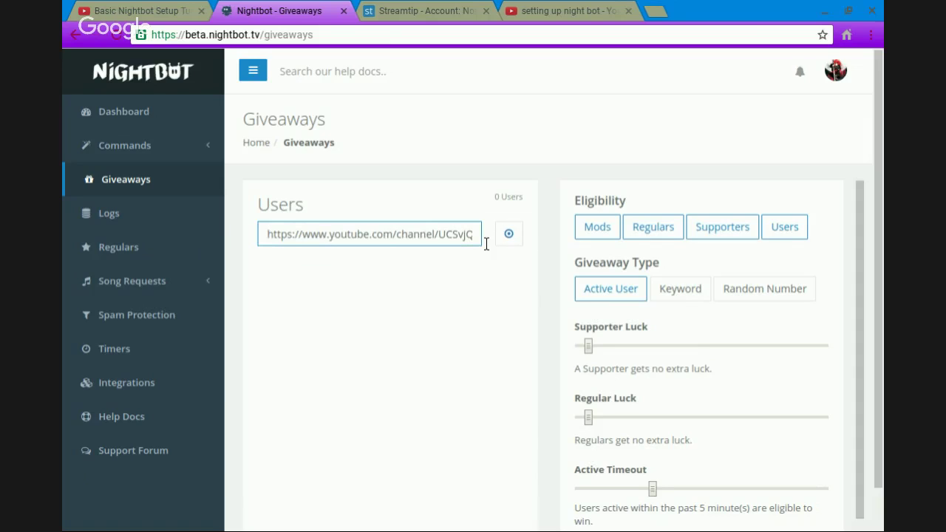
click(591, 227)
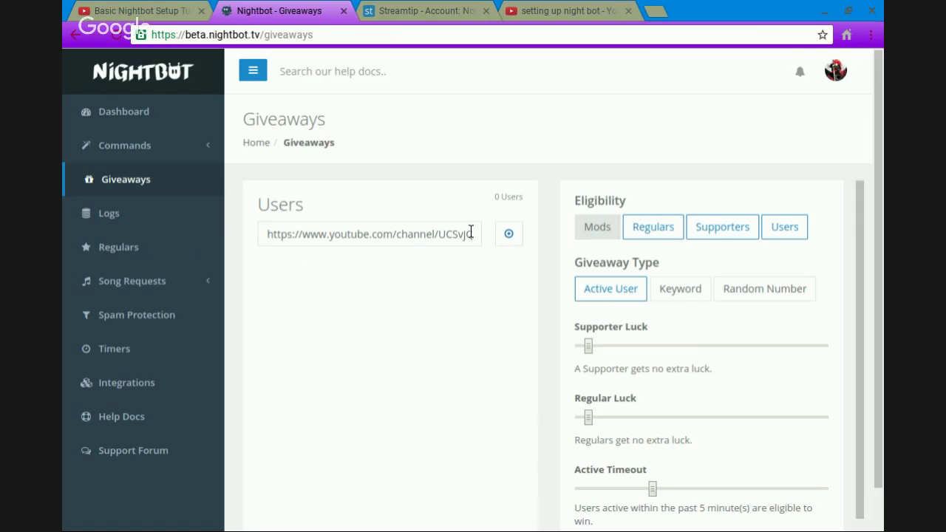
click(471, 234)
key(End)
key(ctrl+shift+Left)
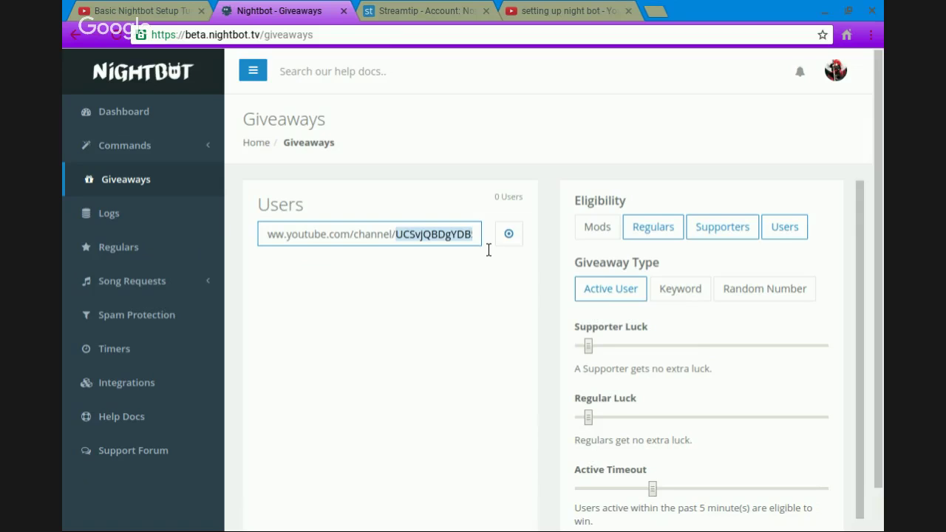
key(ctrl+z)
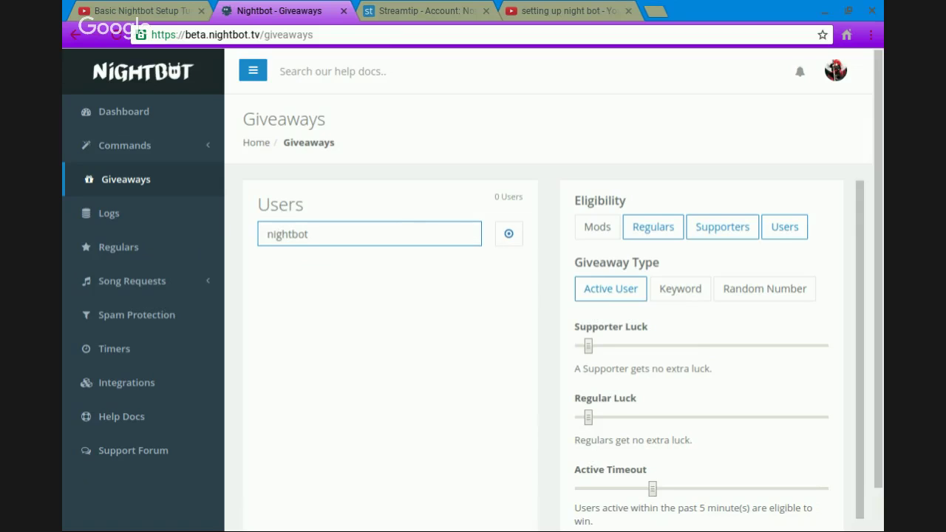
click(509, 237)
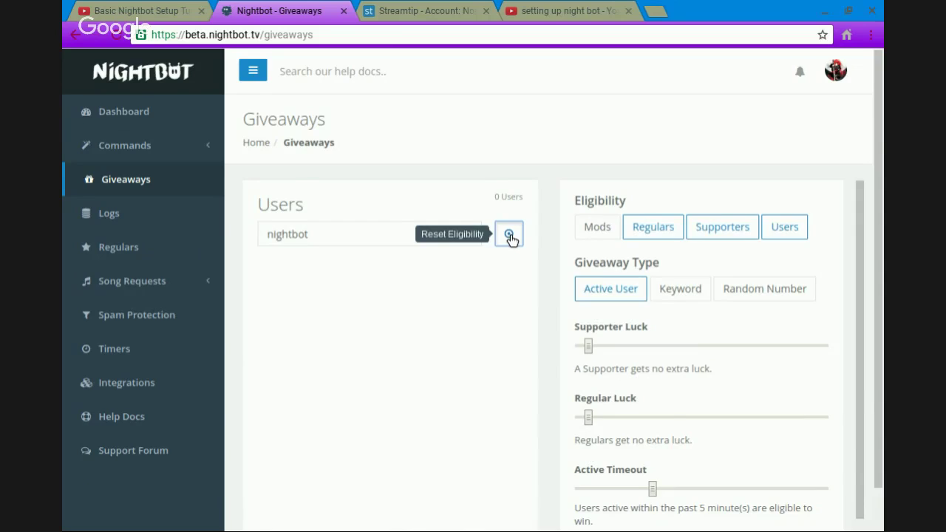
- Search the Users field for a viewer by name, then by username, and clear it
scroll(652, 495, down, 1)
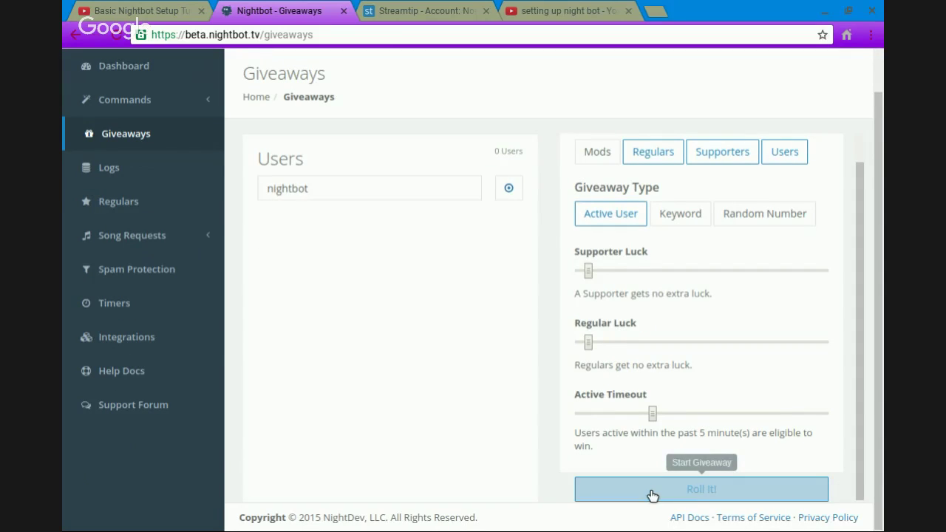
click(303, 187)
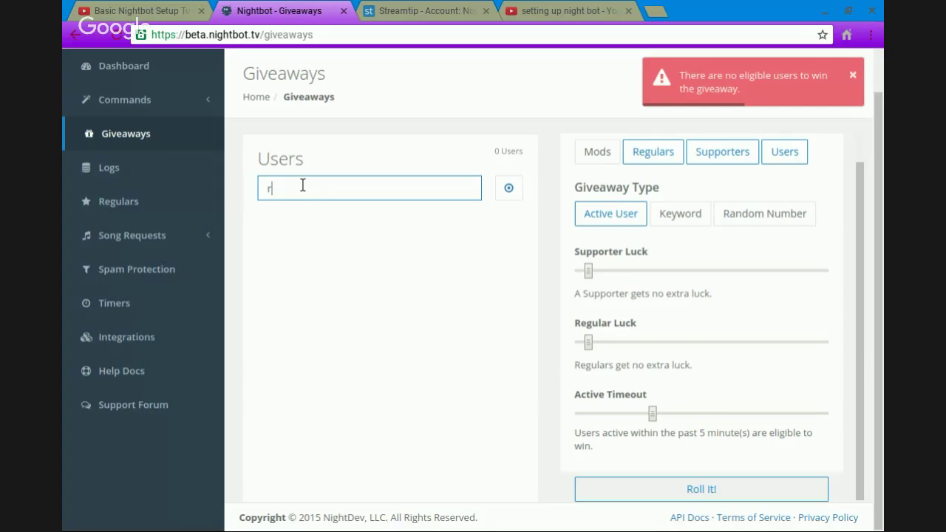
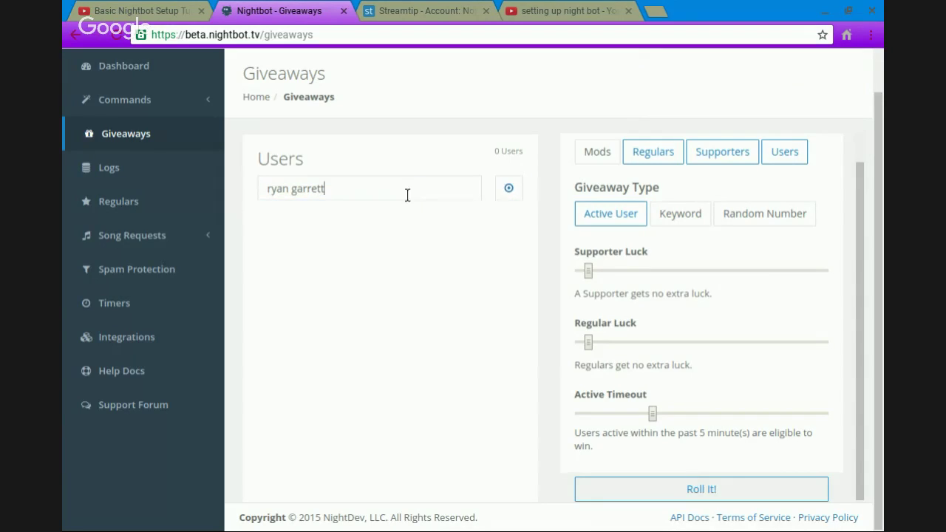
drag(407, 193, 90, 169)
text(garret1p4)
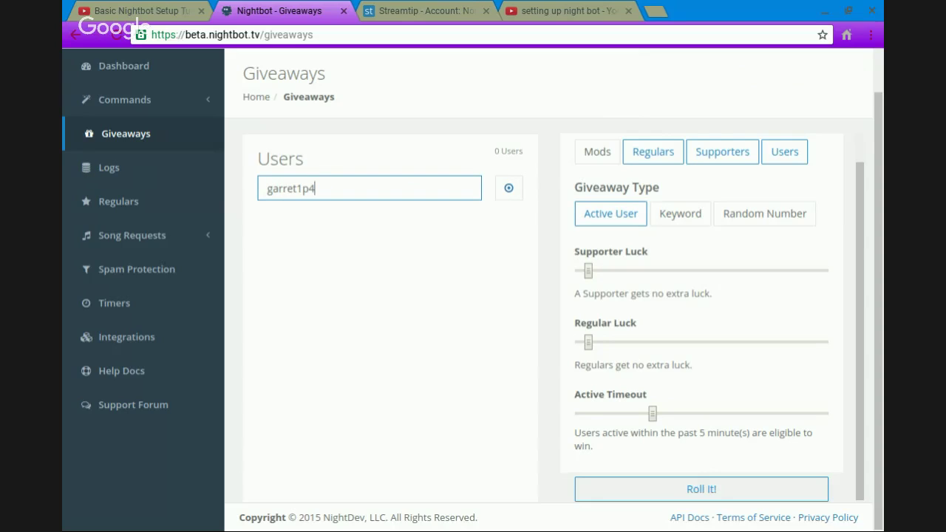
key(ctrl+a)
key(BackSpace)
- Turn off the Regulars, Supporters and Users filters, leaving the user search empty
click(653, 152)
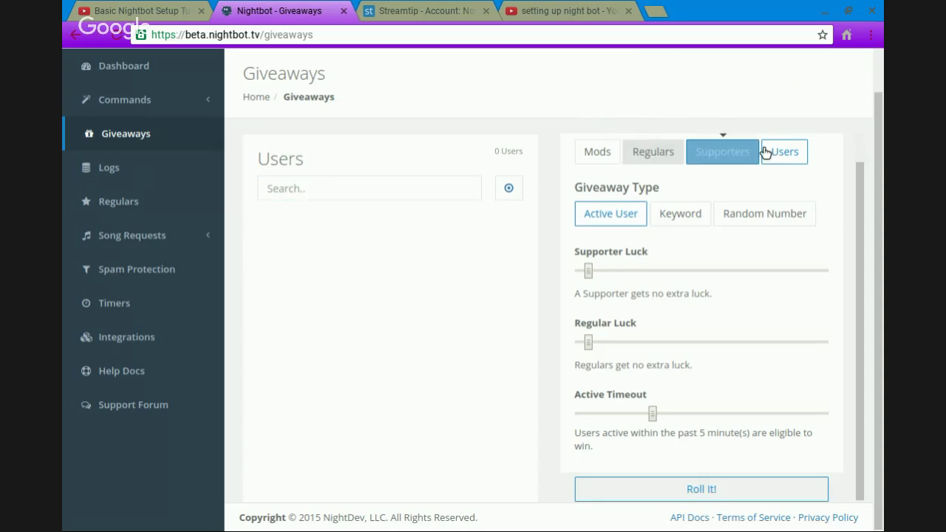
click(788, 153)
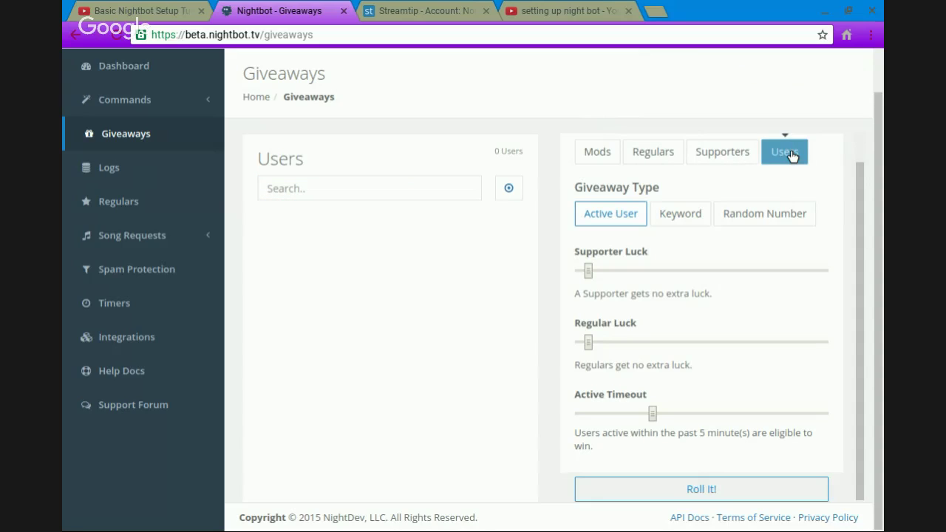
click(395, 188)
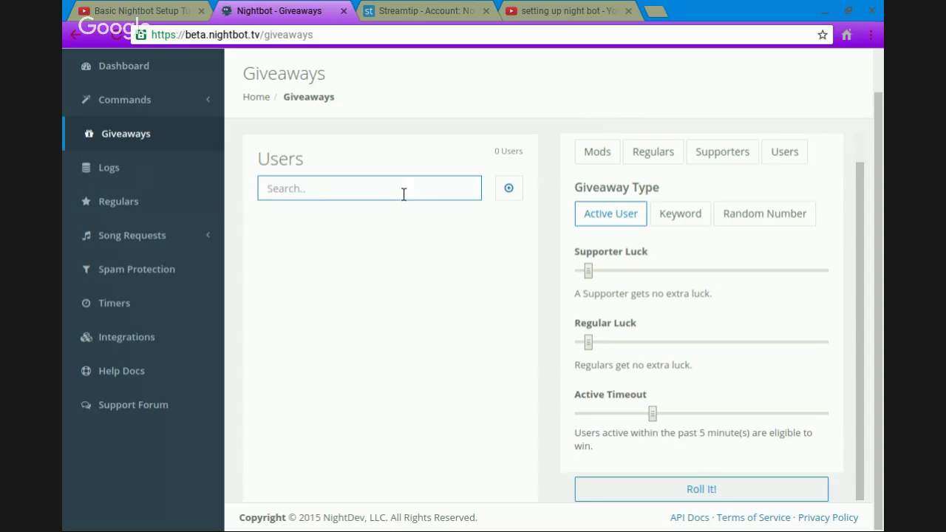
text(https://www.youtube.com/channel/UCSvjQBDgYDB5TGVmCZObcwA)
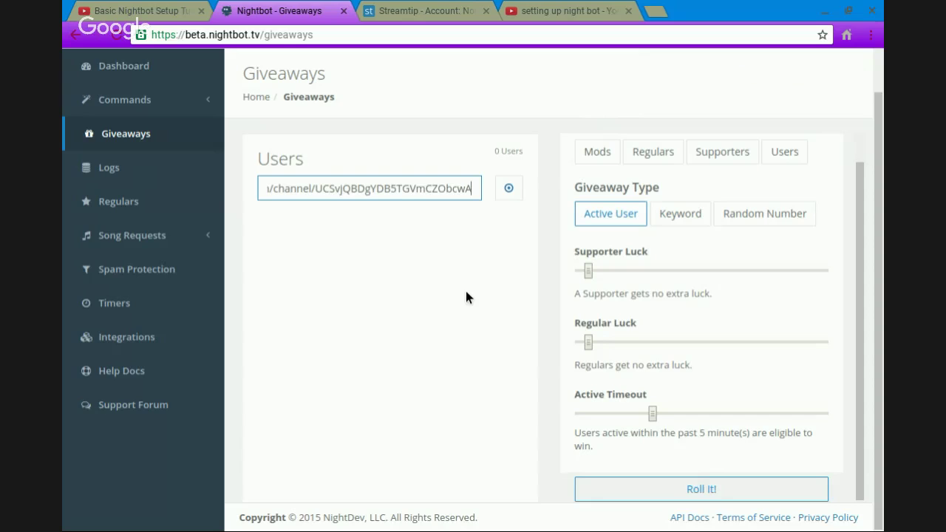
key(ctrl+a)
key(BackSpace)
click(145, 108)
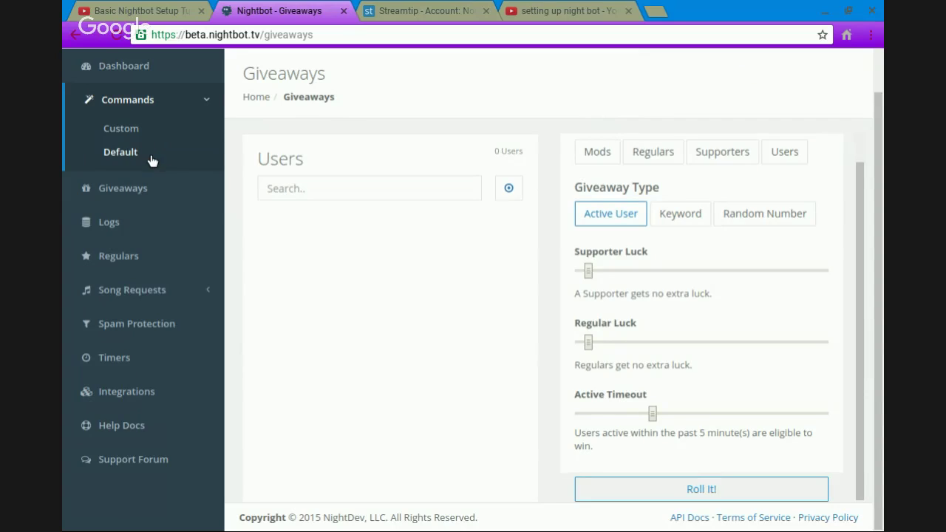
- Open Default Commands and scroll the settings list down to !winner
click(151, 155)
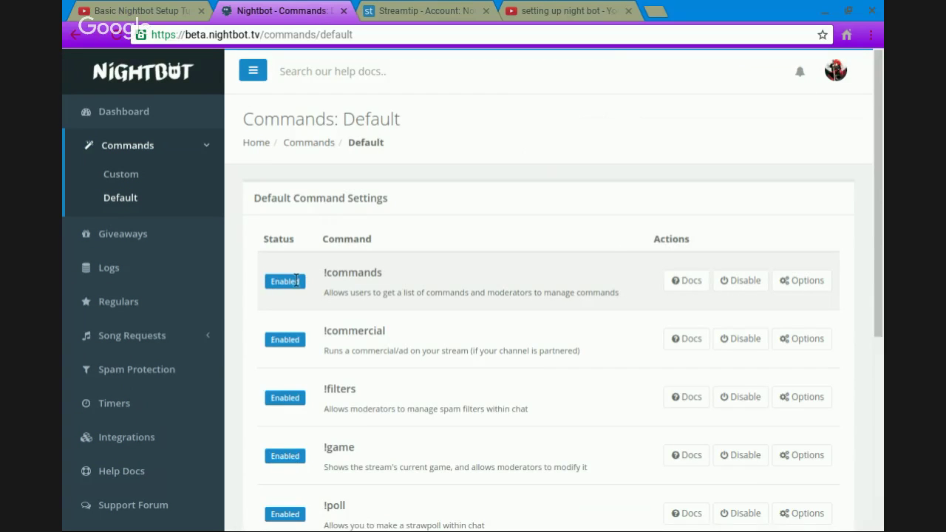
scroll(296, 280, down, 5)
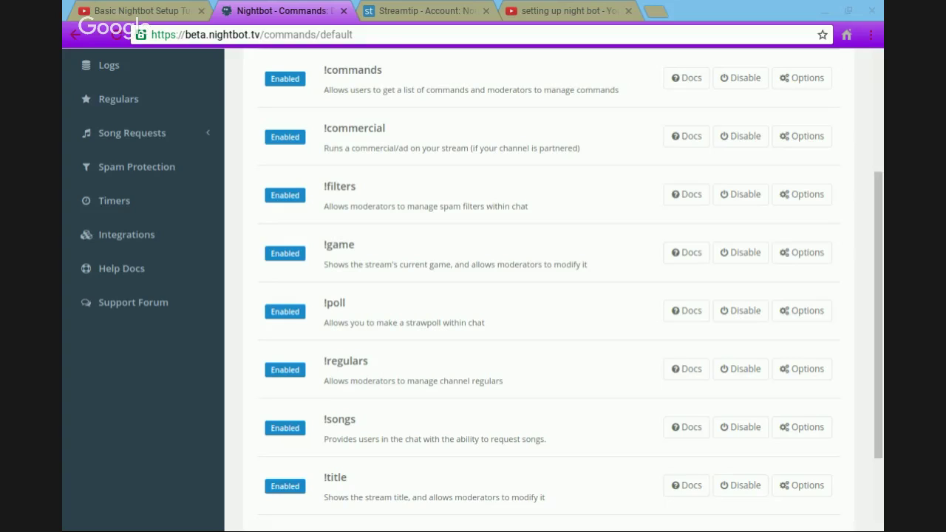
scroll(548, 296, down, 2)
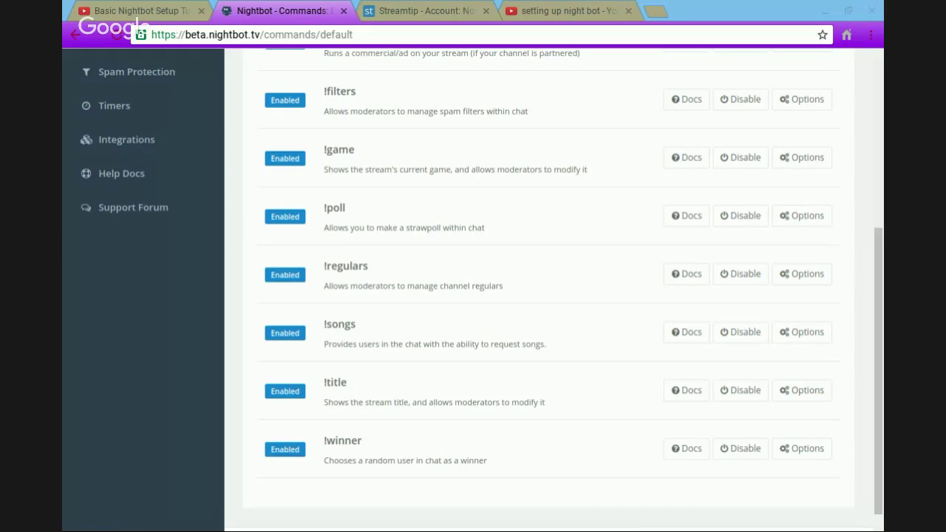
scroll(474, 289, up, 1)
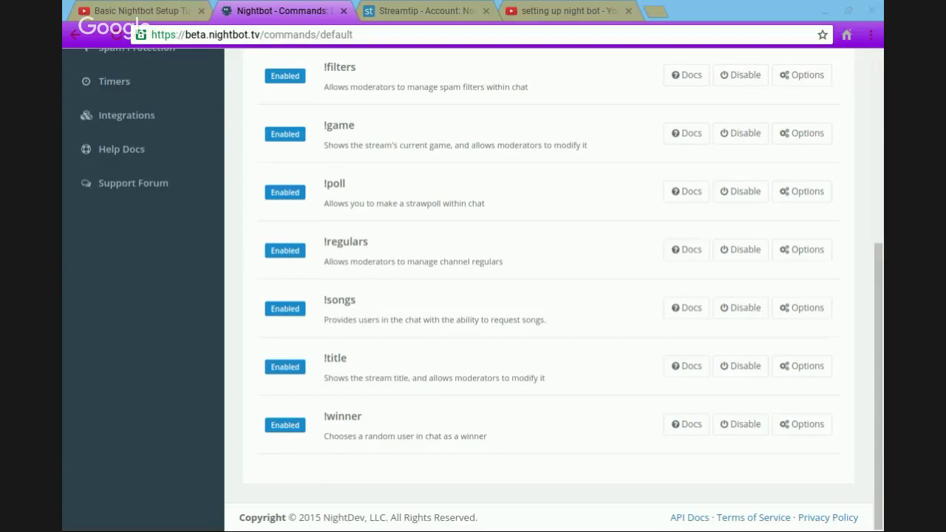
scroll(547, 288, up, 2)
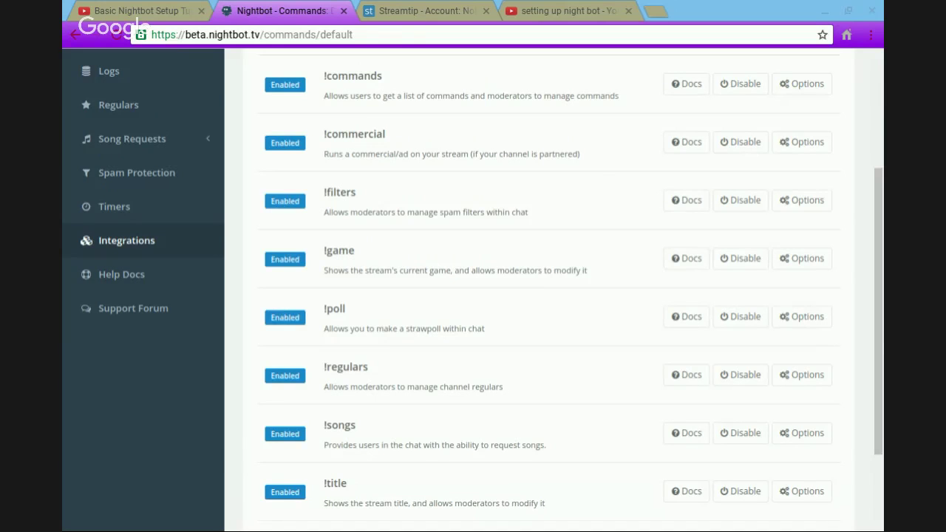
- Back on the YouTube tab, open the Team Epiphany channel from the subscriptions guide
click(558, 11)
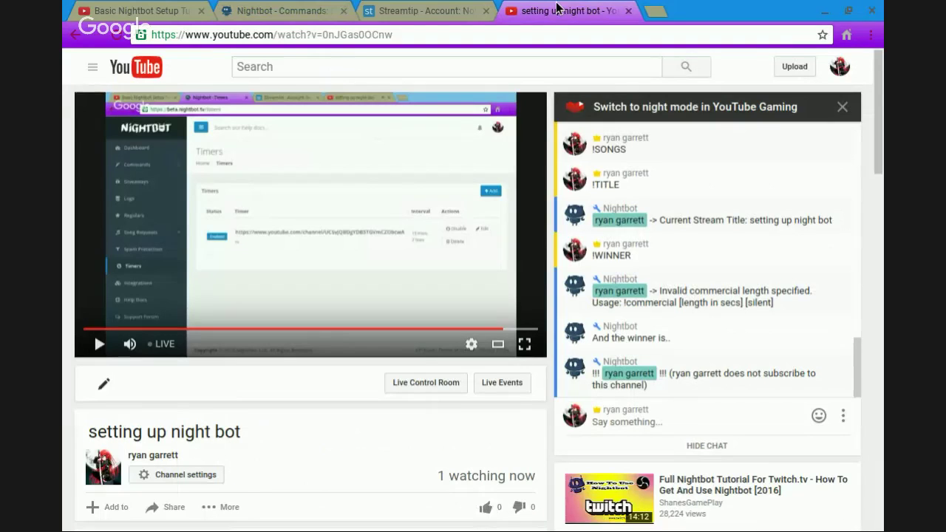
click(93, 66)
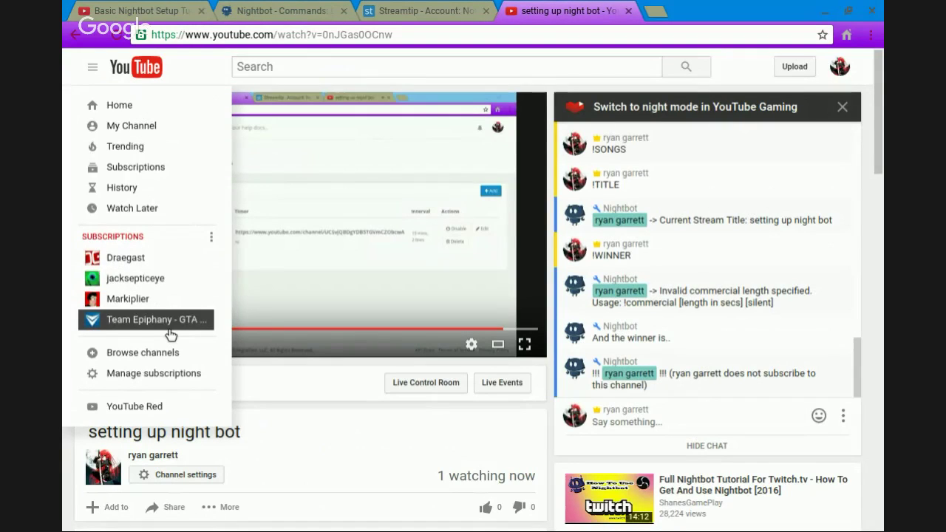
click(170, 334)
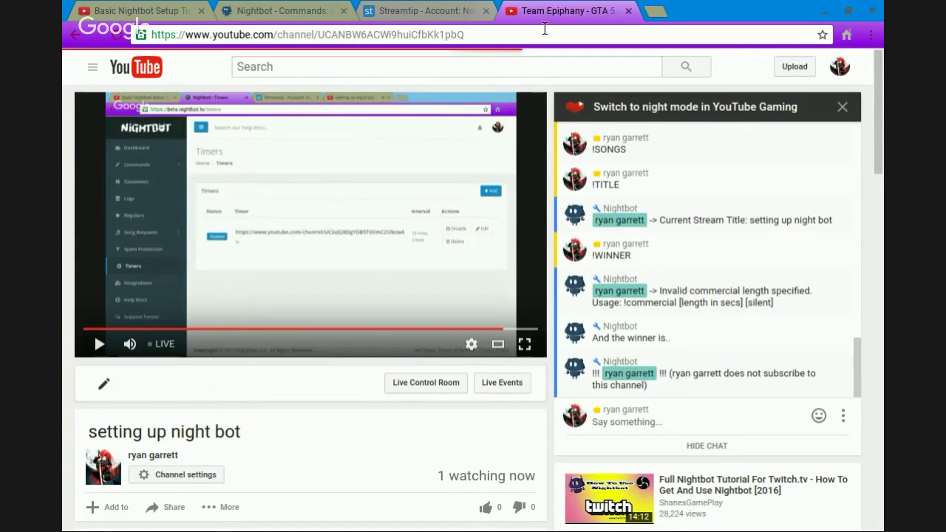
- Search the web for 'twitter' in a new tab and open Twitter's homepage from the results
click(655, 10)
text(tw)
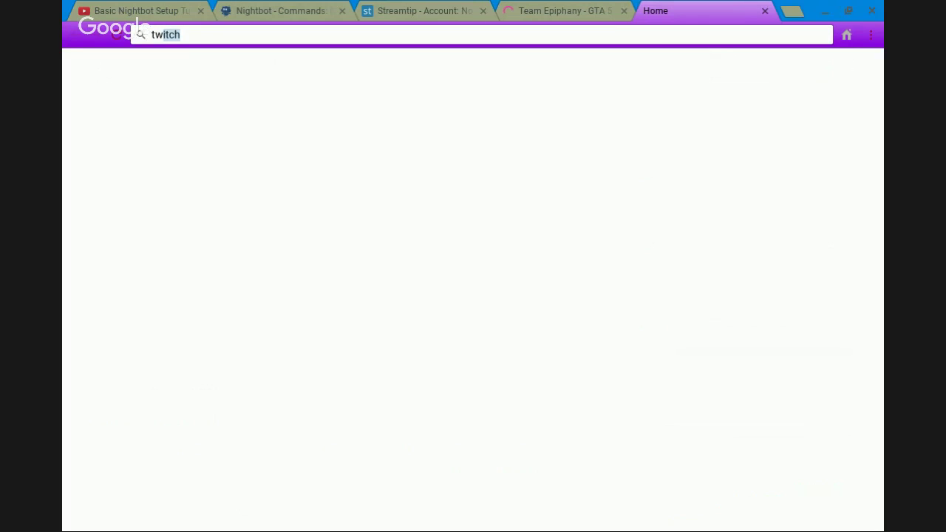
click(615, 8)
scroll(553, 306, down, 3)
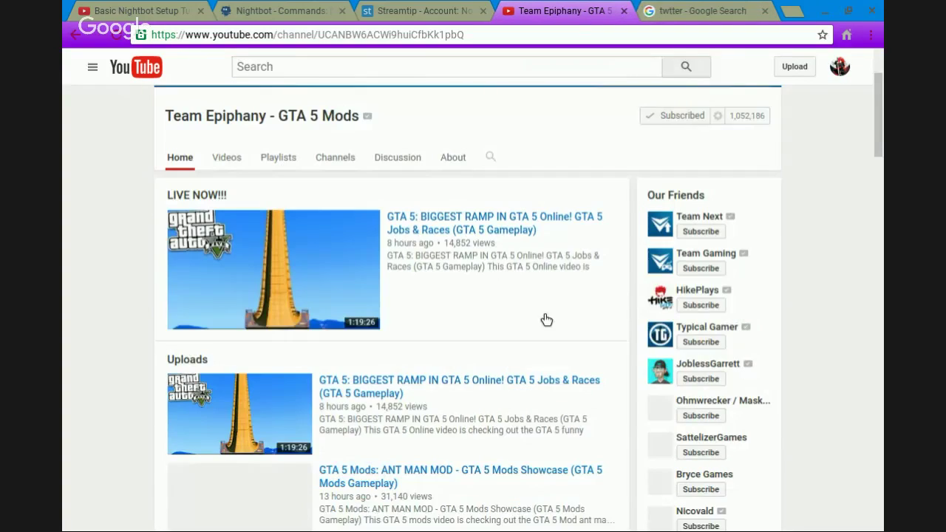
scroll(507, 344, down, 2)
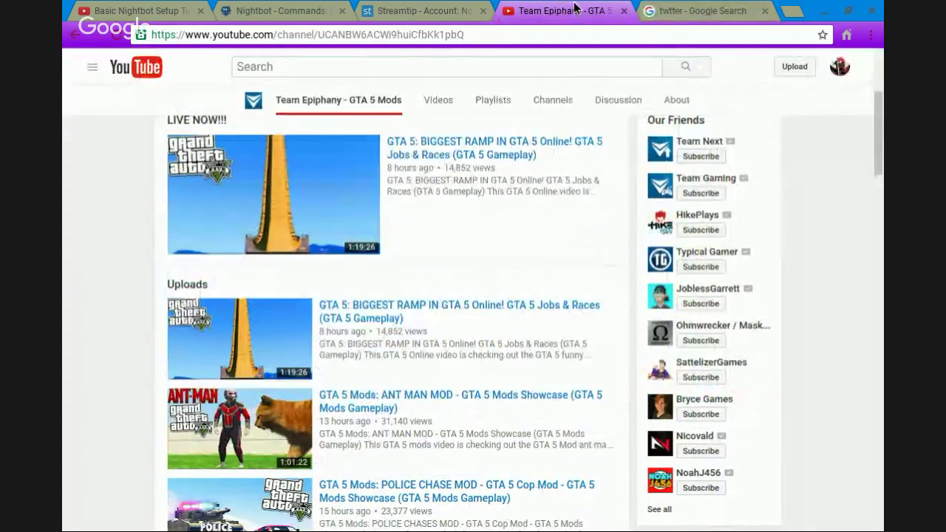
click(682, 7)
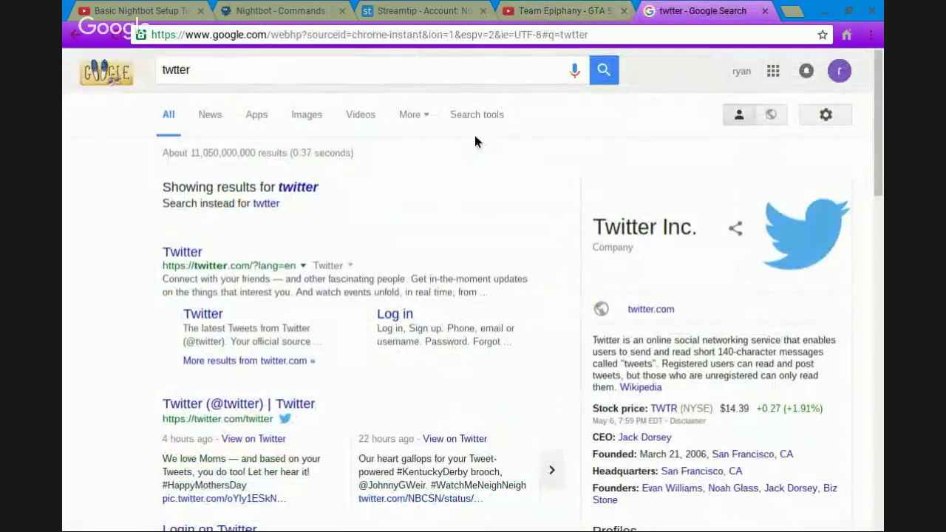
click(182, 252)
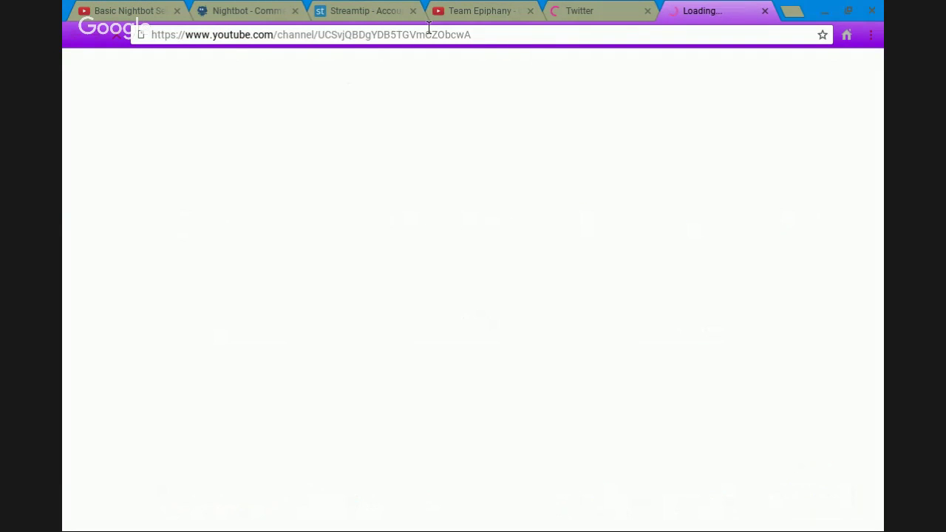
- Sign in to Twitter with the account username and password
click(564, 9)
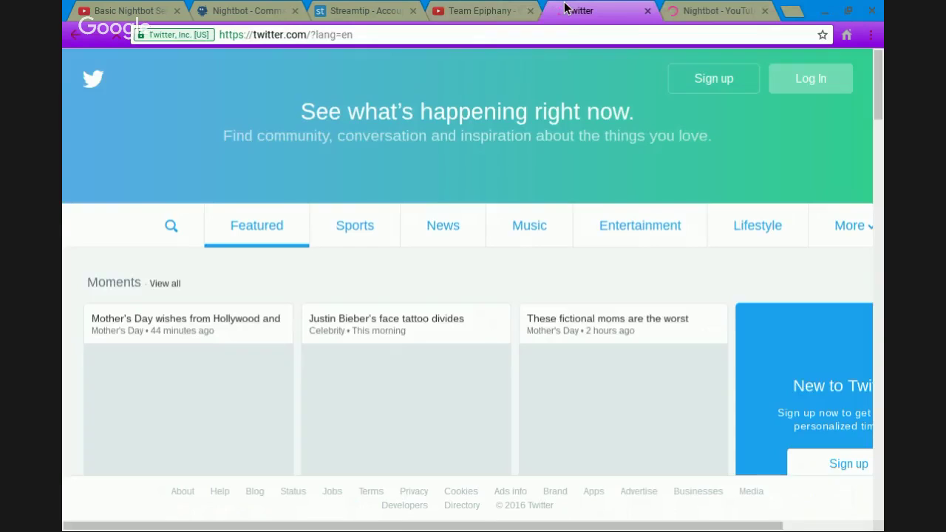
click(821, 78)
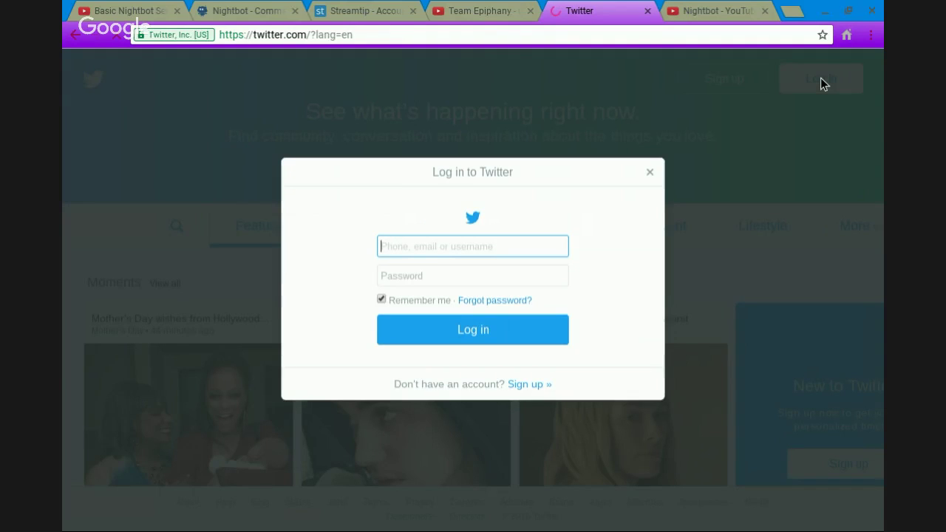
text(garret115)
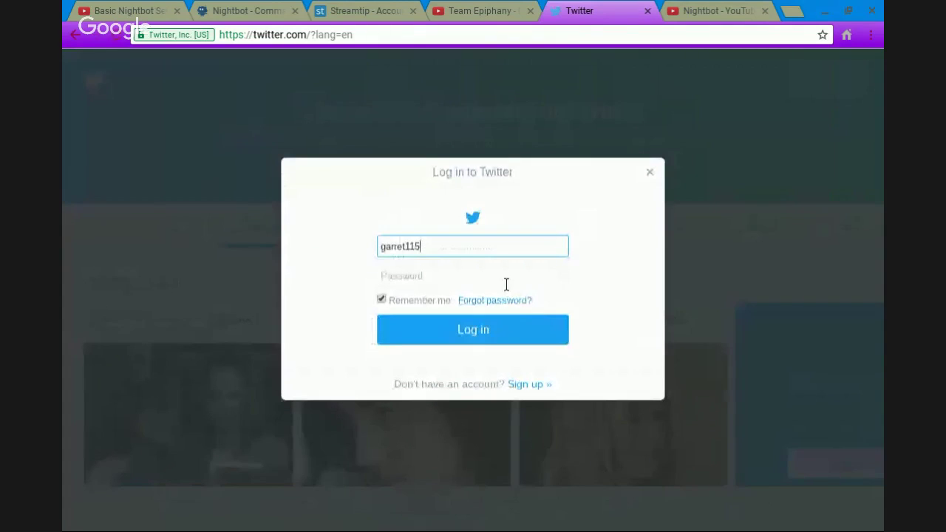
click(507, 284)
click(508, 339)
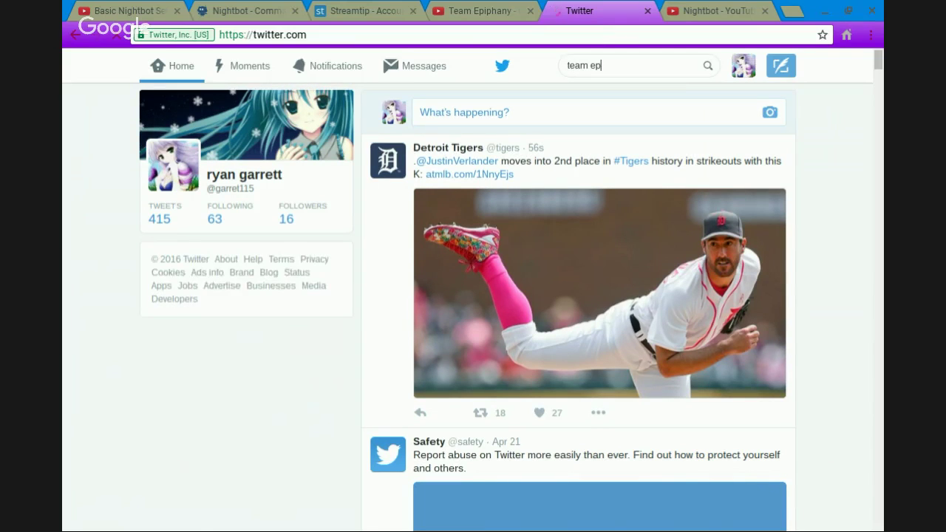
- Search Twitter for 'team ep' and open the Team Epiphany profile
click(657, 71)
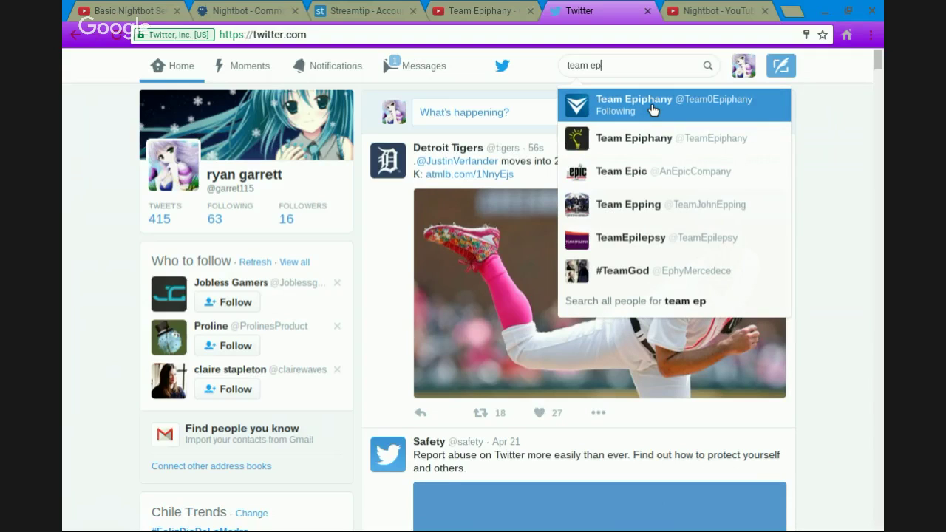
click(654, 109)
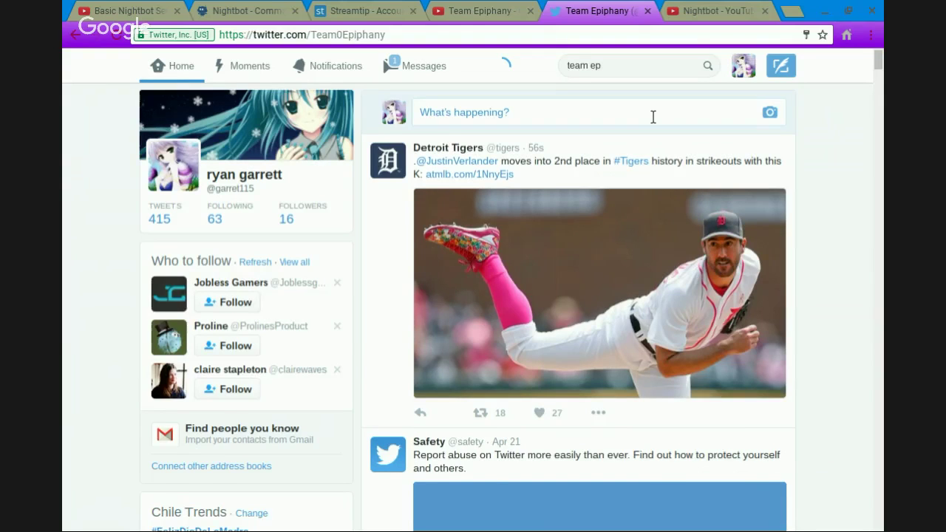
scroll(480, 370, down, 3)
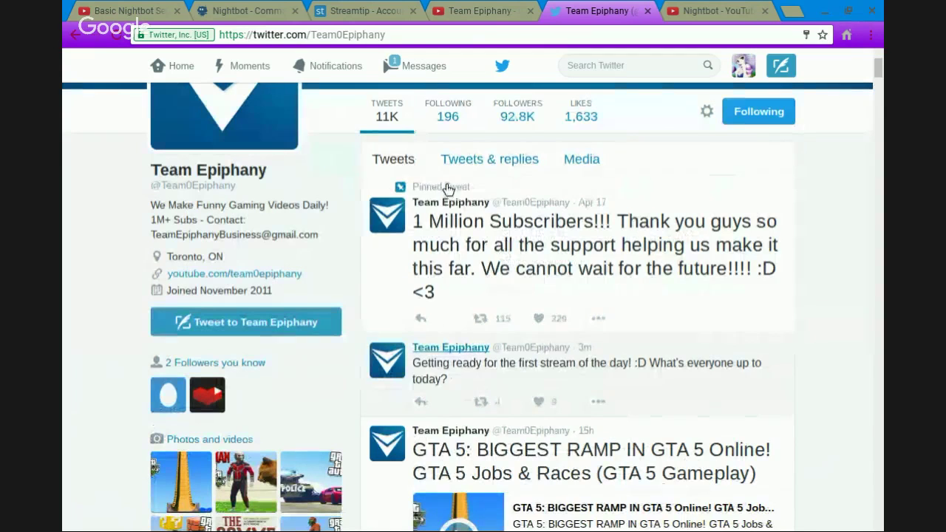
- Open the most recent direct-message conversation, dismissing the browser notifications prompt
click(418, 66)
click(497, 194)
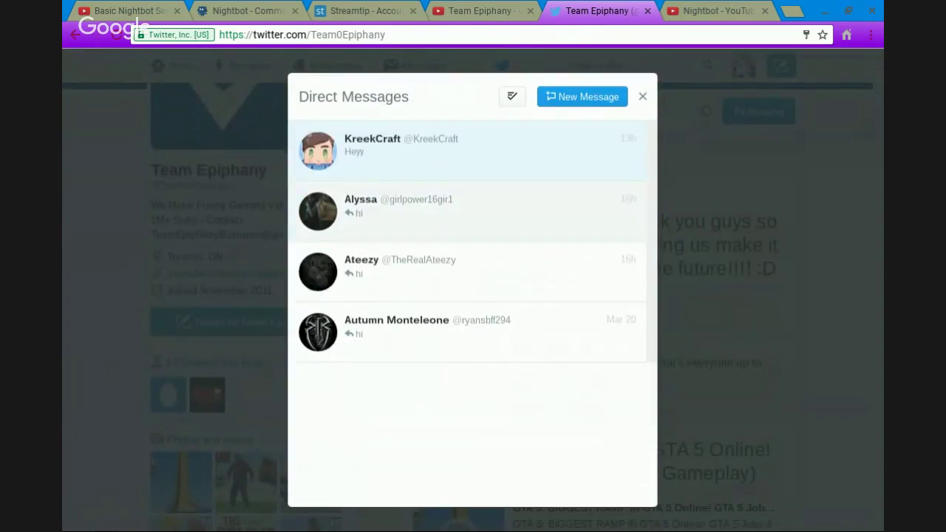
click(387, 160)
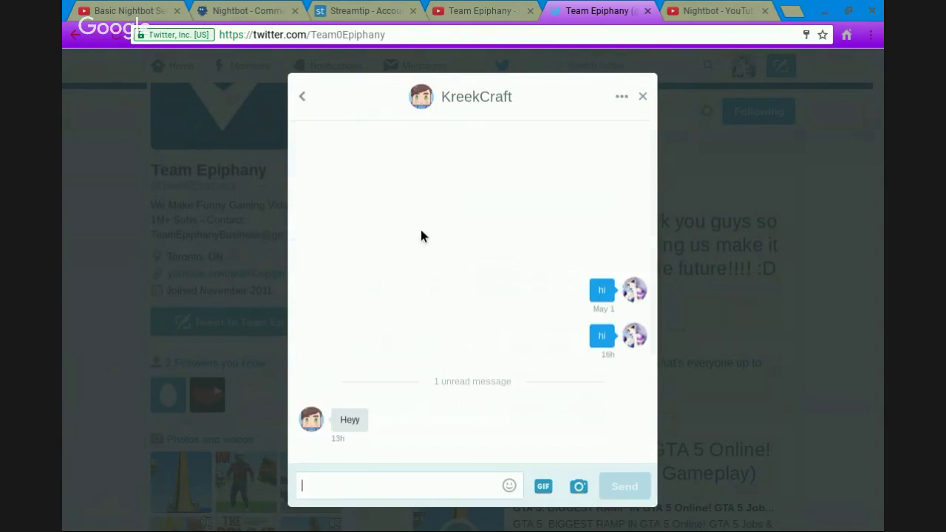
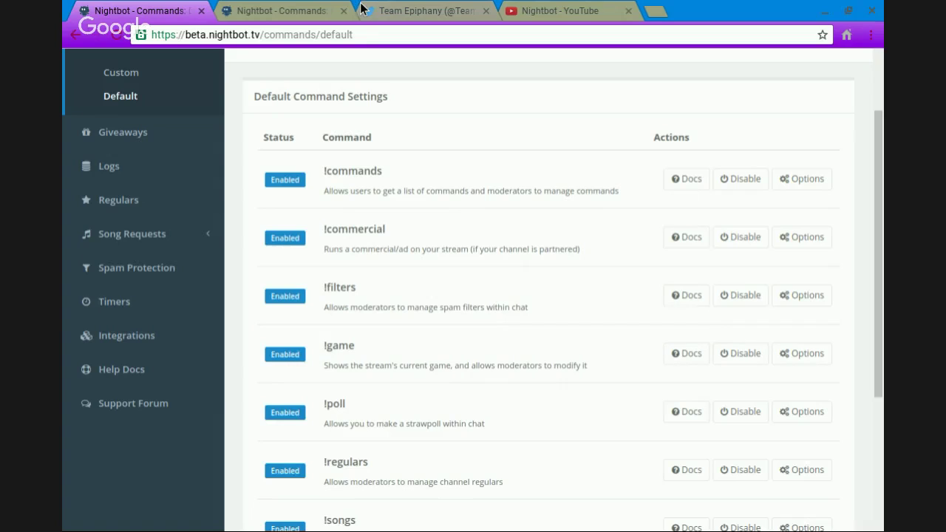
- Close the duplicate public commands tab and bring the Nightbot YouTube channel page forward
click(336, 14)
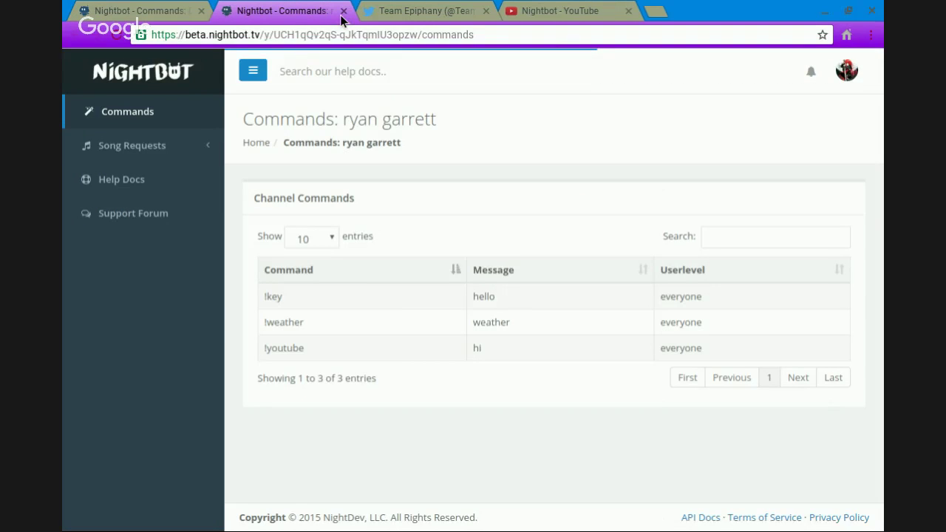
click(342, 13)
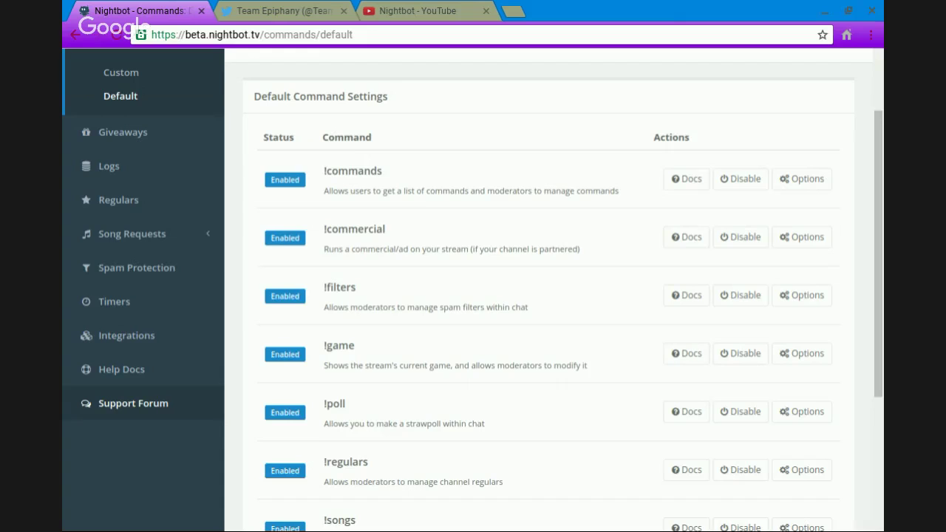
click(411, 9)
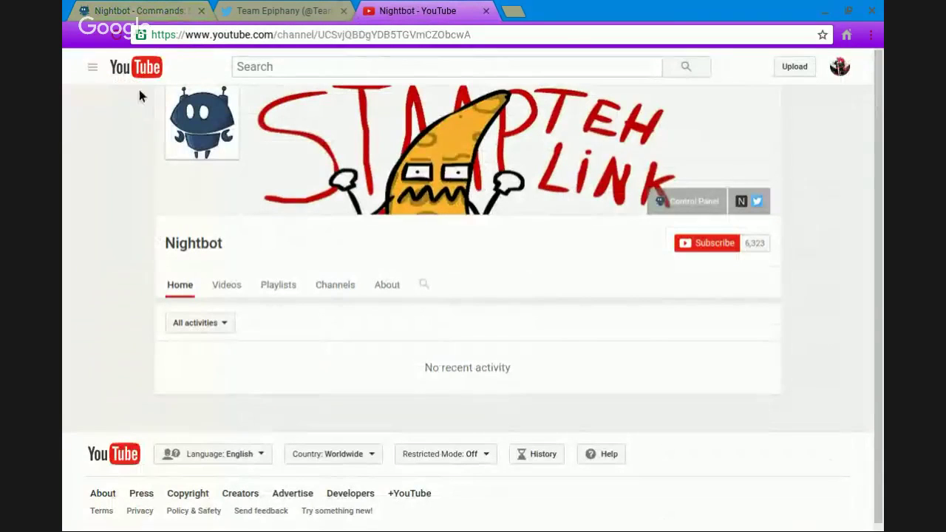
- Open your own YouTube channel and its 'setting up night bot' live stream
click(92, 66)
click(116, 127)
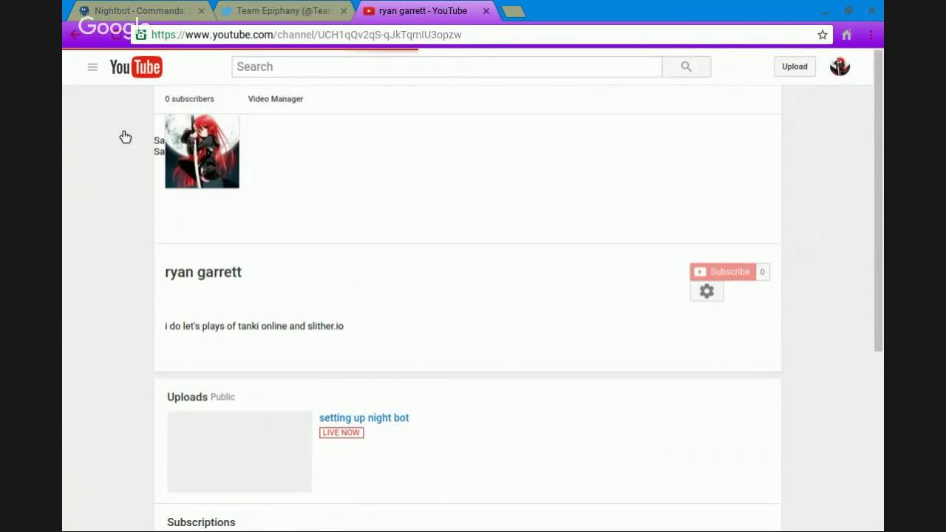
click(257, 451)
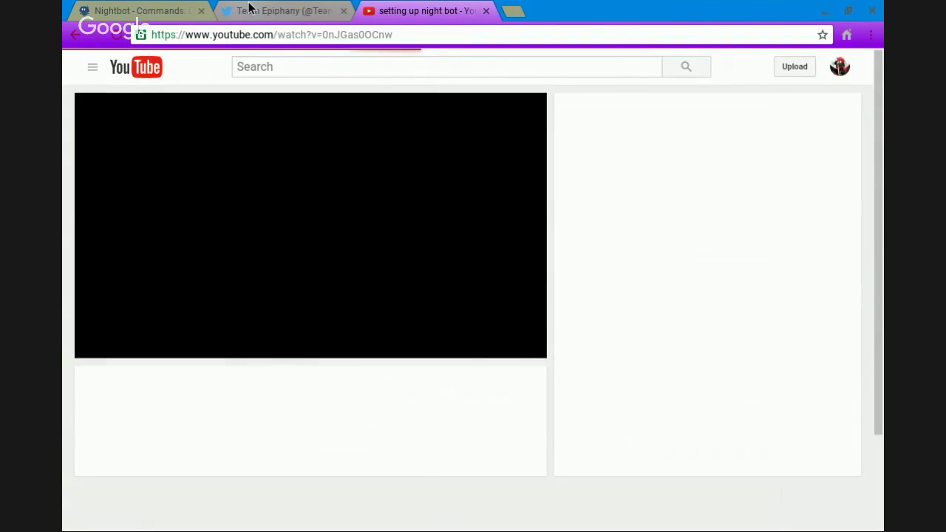
- Switch between the Twitter profile, Nightbot commands and the live stream to check chat
click(250, 9)
click(422, 10)
click(285, 10)
click(418, 11)
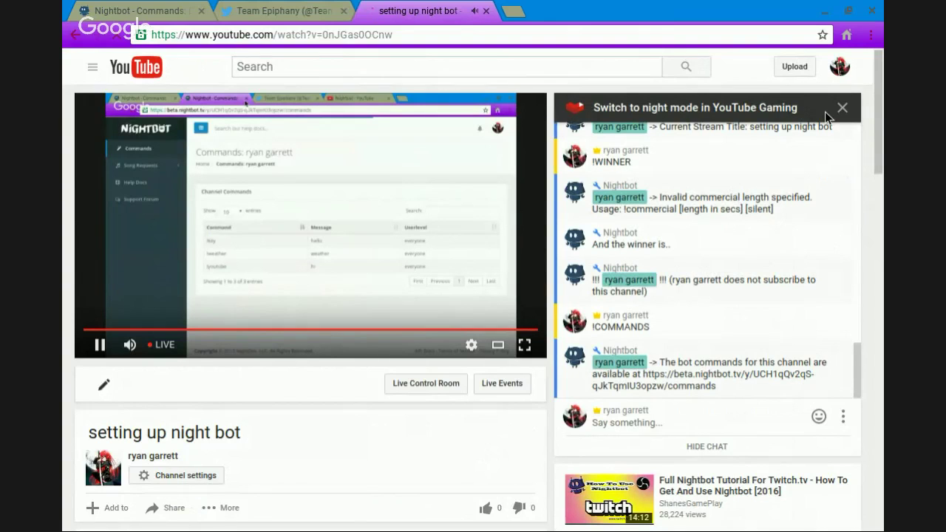
click(129, 10)
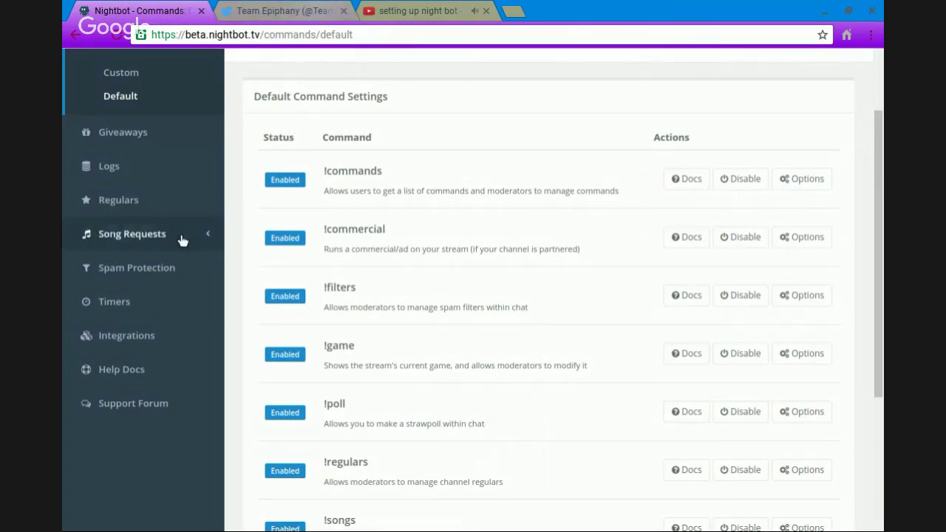
click(413, 11)
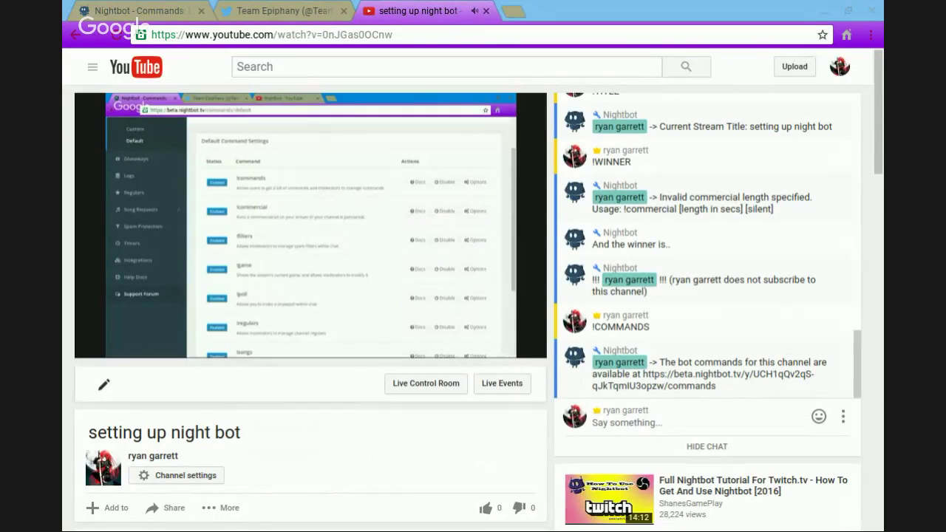
click(137, 10)
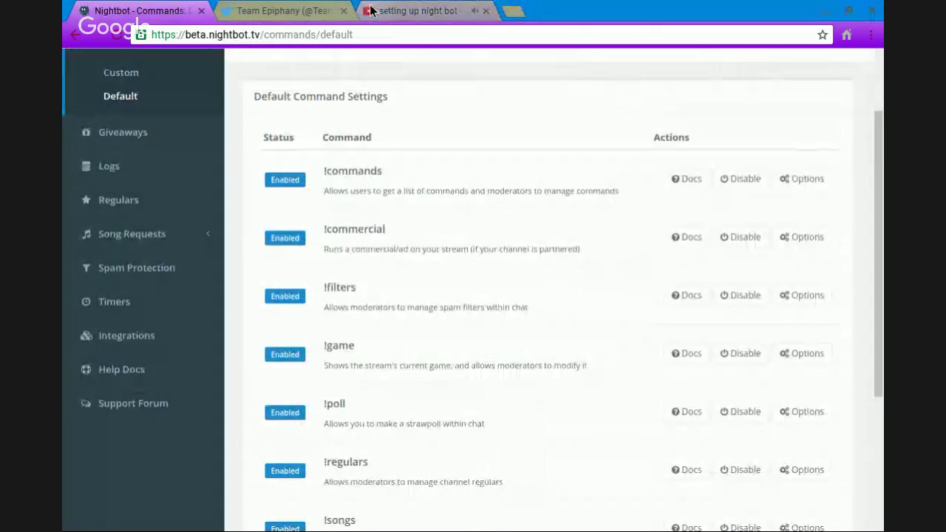
click(419, 10)
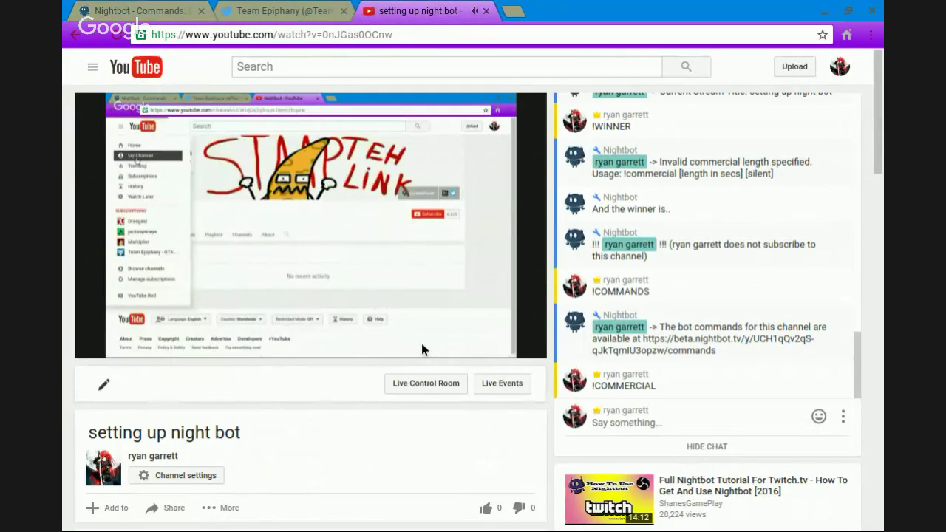
- Return to the Nightbot default commands and close the live stream tab
mouse_move(130, 347)
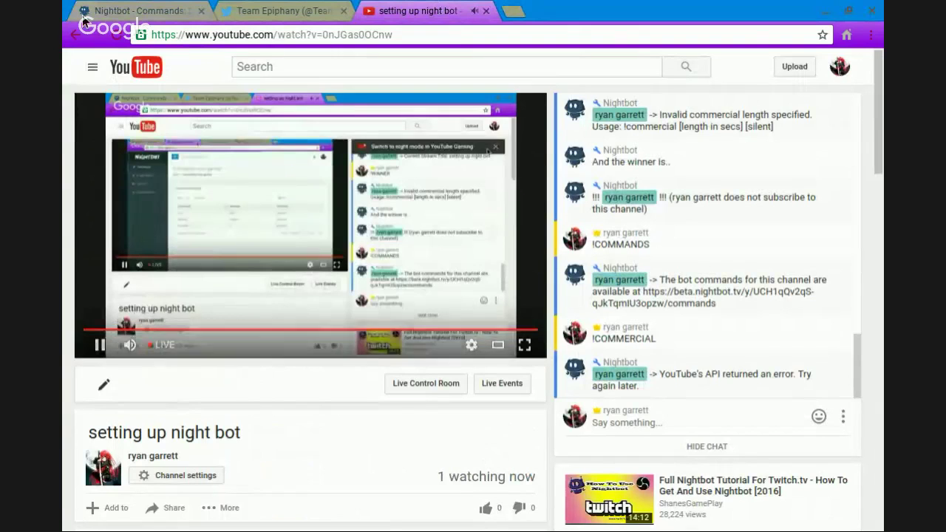
click(106, 7)
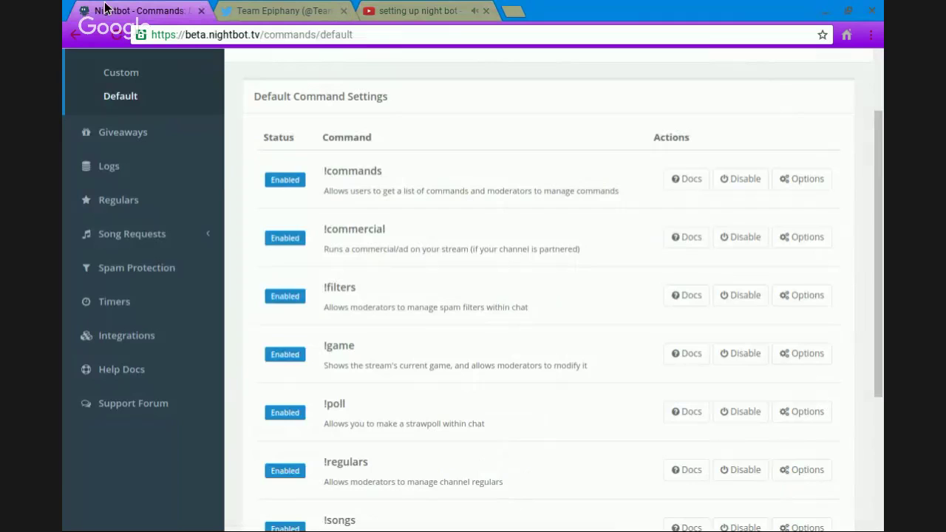
click(485, 10)
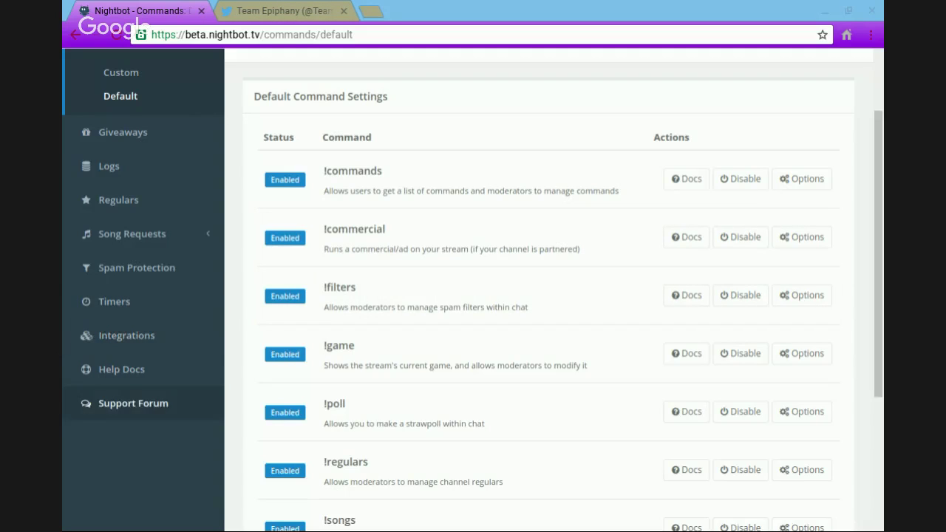
- Load slither.io in a new tab, then cycle back to the Nightbot commands tab
key(ctrl+t)
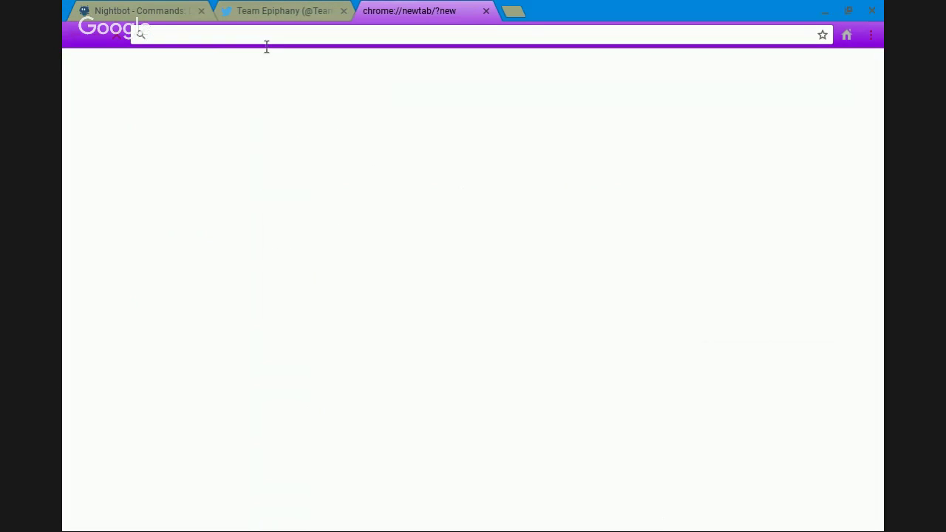
text(slithe)
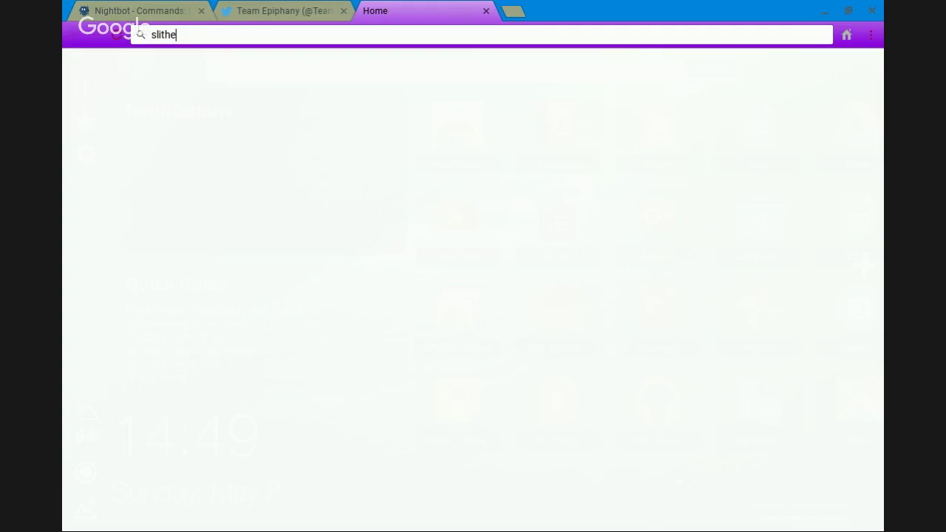
text(r.io)
key(Return)
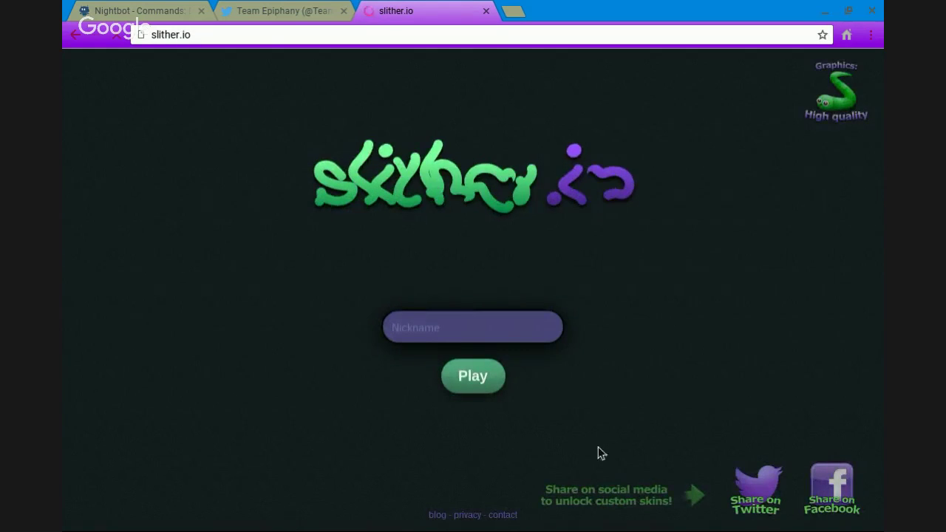
key(ctrl+shift+Tab)
key(ctrl+shift+Tab)
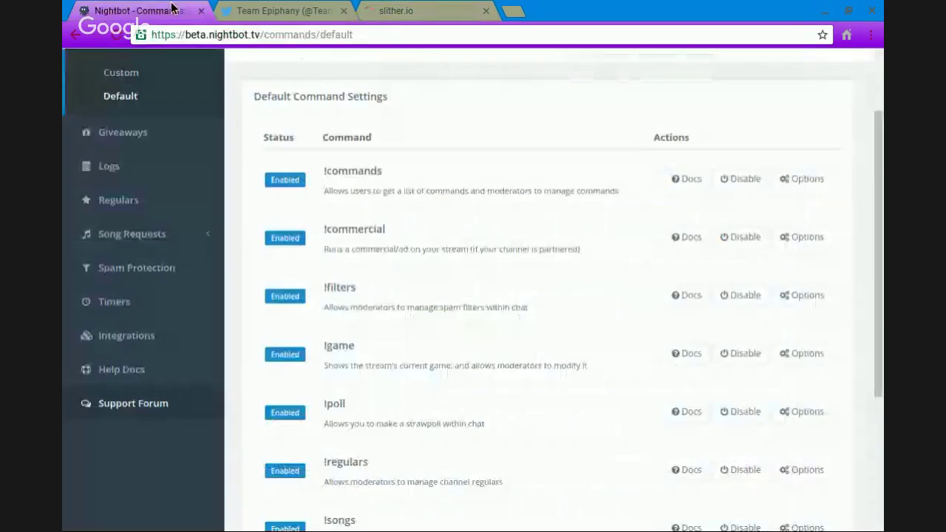
- Open the top Twitter direct-message conversation on the Team Epiphany profile, then close it
click(293, 8)
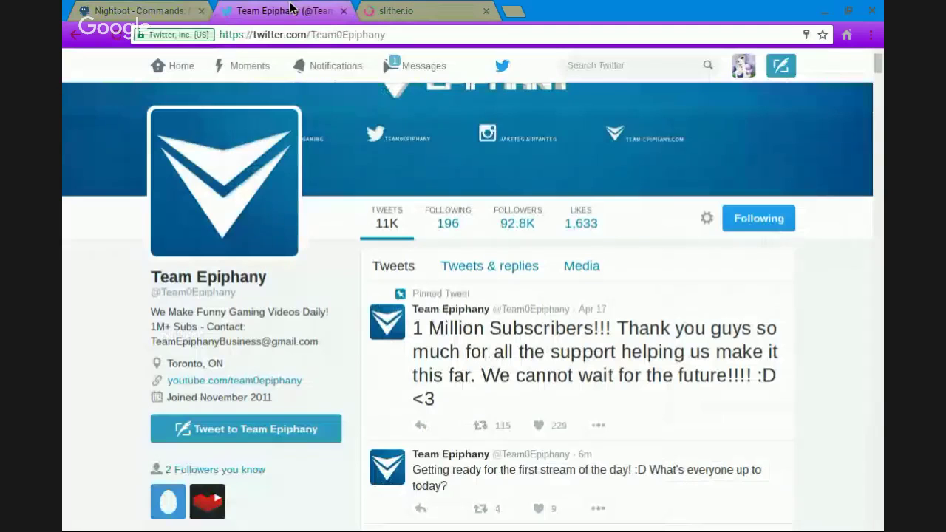
click(418, 65)
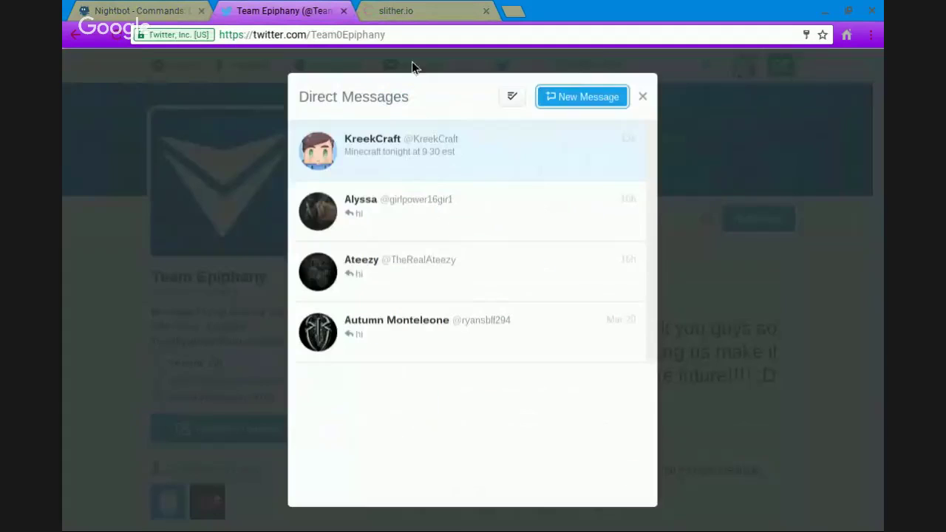
click(437, 175)
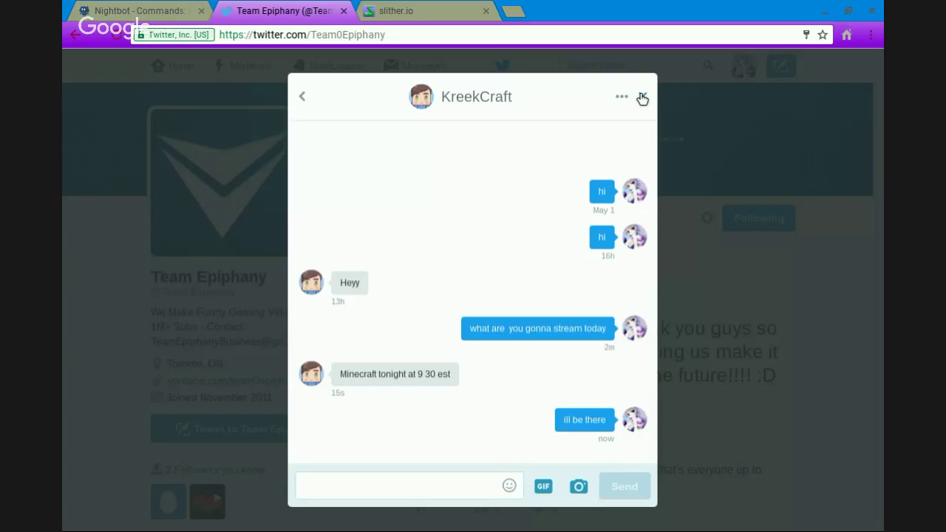
click(642, 98)
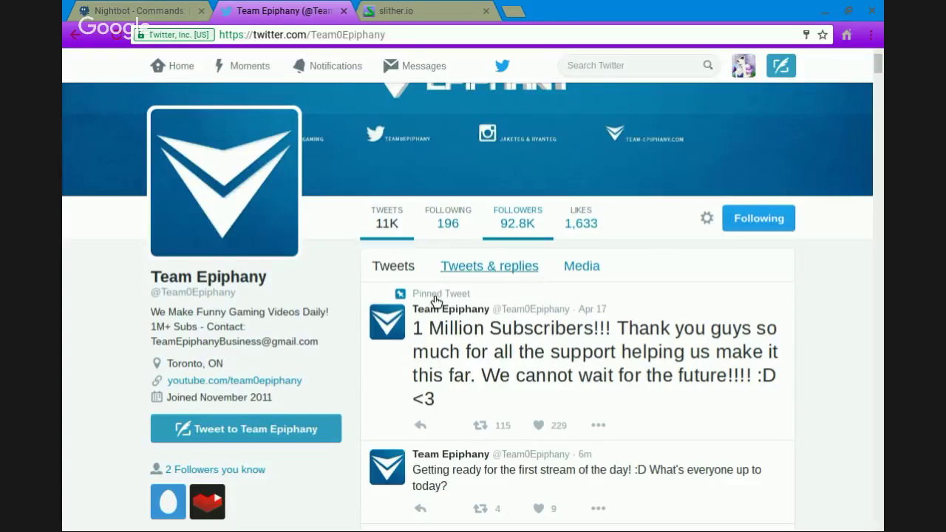
- Bring the slither.io start screen to the front
click(180, 9)
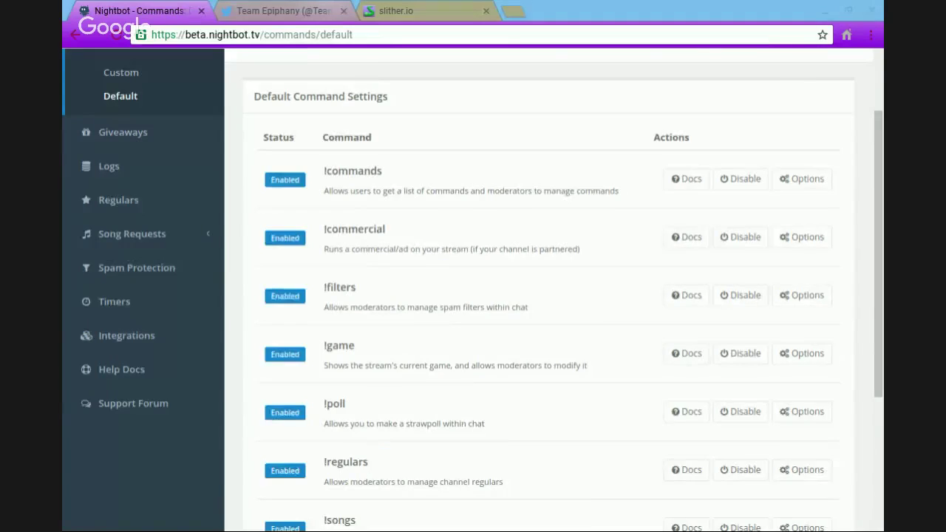
key(ctrl+Tab)
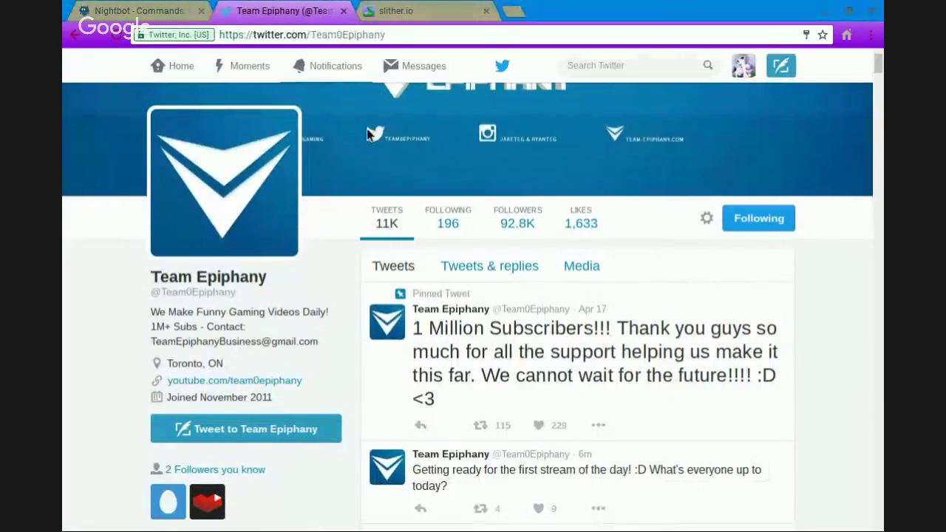
click(439, 9)
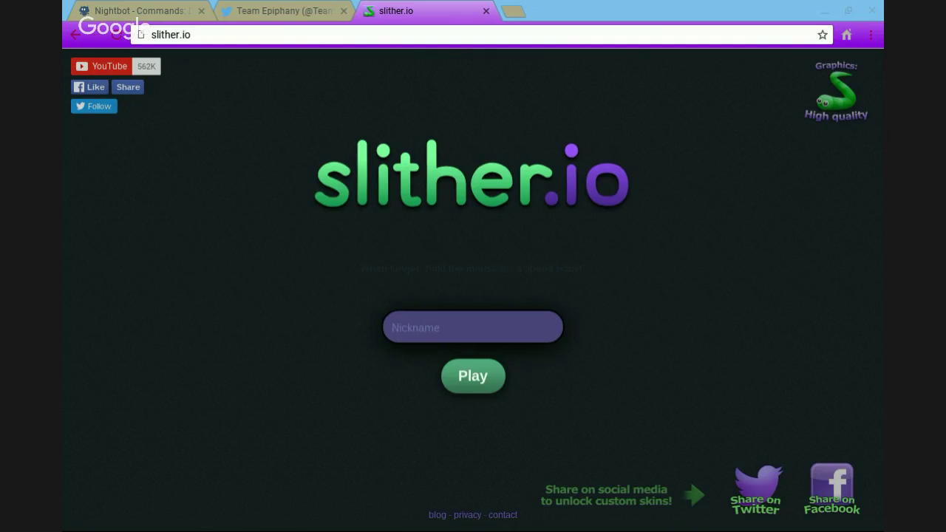
- Start a new slither.io round, play until it ends at length 102, then share to Twitter
click(471, 378)
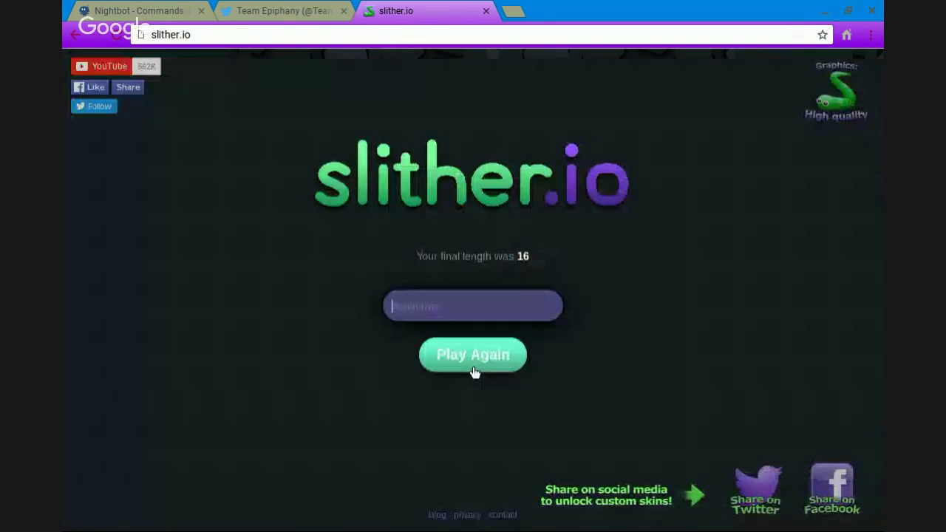
click(475, 372)
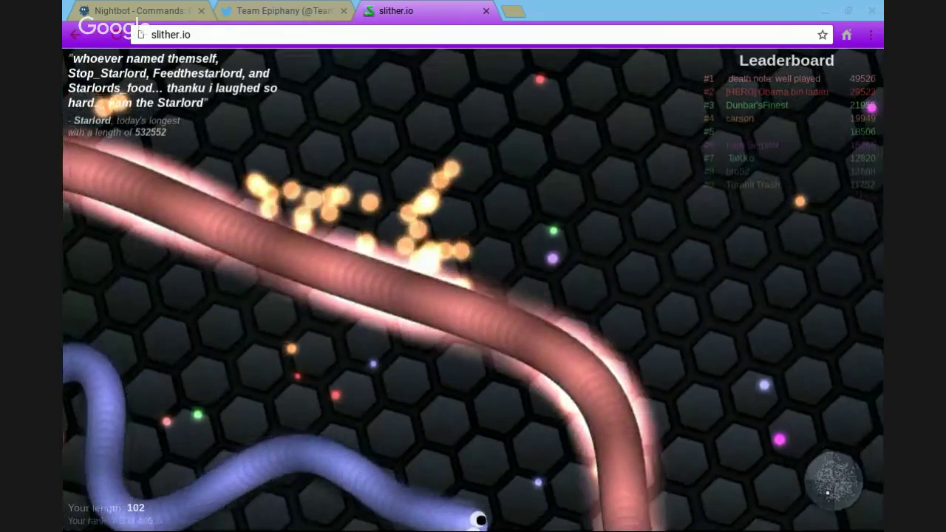
click(285, 10)
click(388, 9)
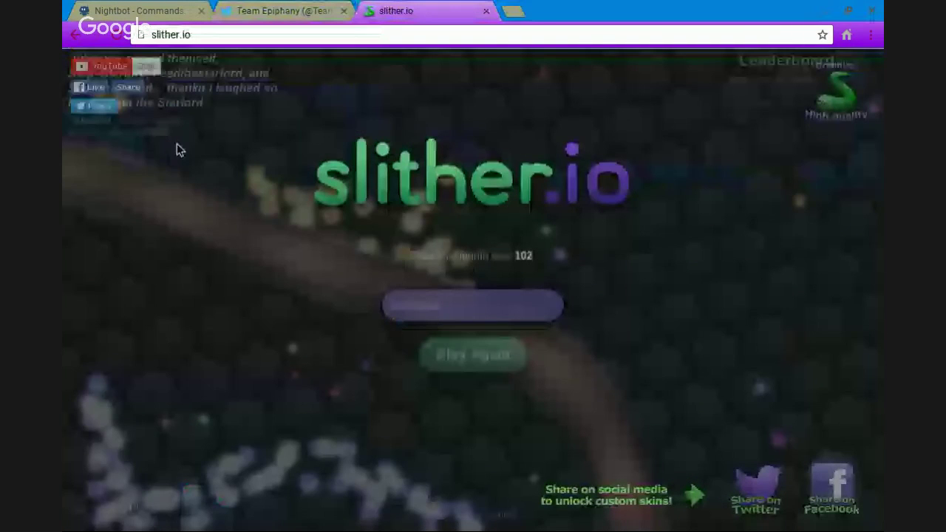
- Tweet the length-102 slither.io score, go back twice, and close the game tab
click(748, 496)
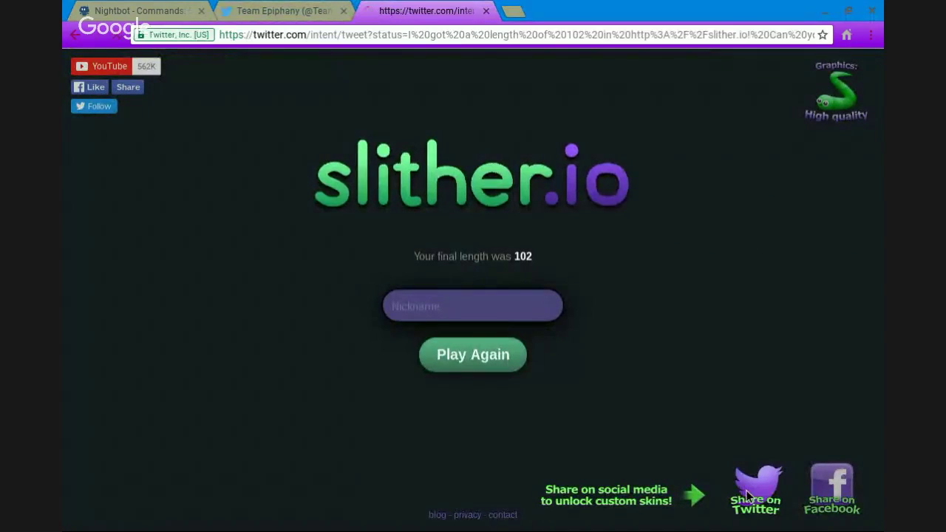
click(674, 186)
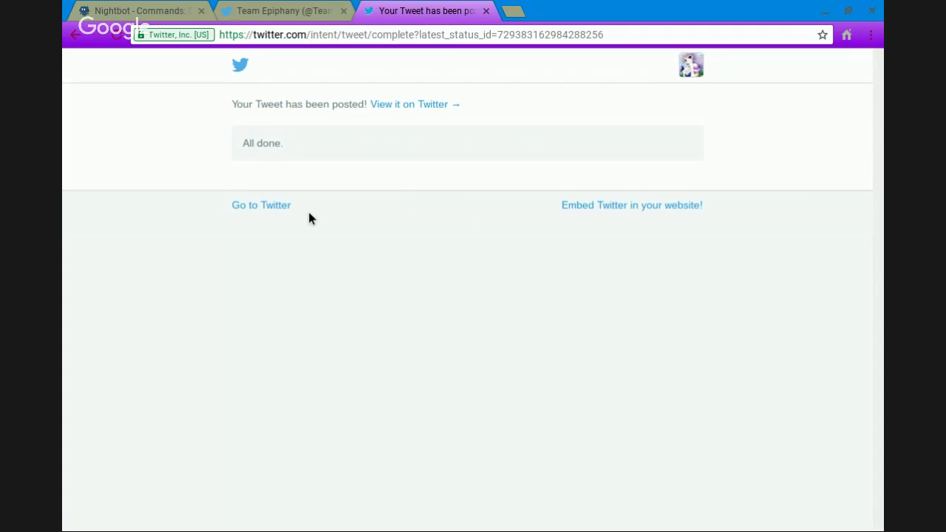
key(alt+Left)
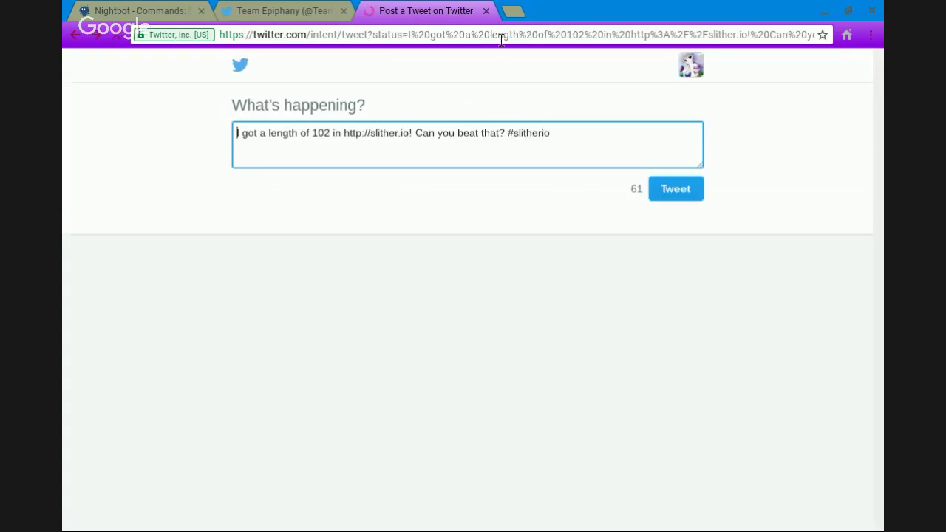
key(alt+Left)
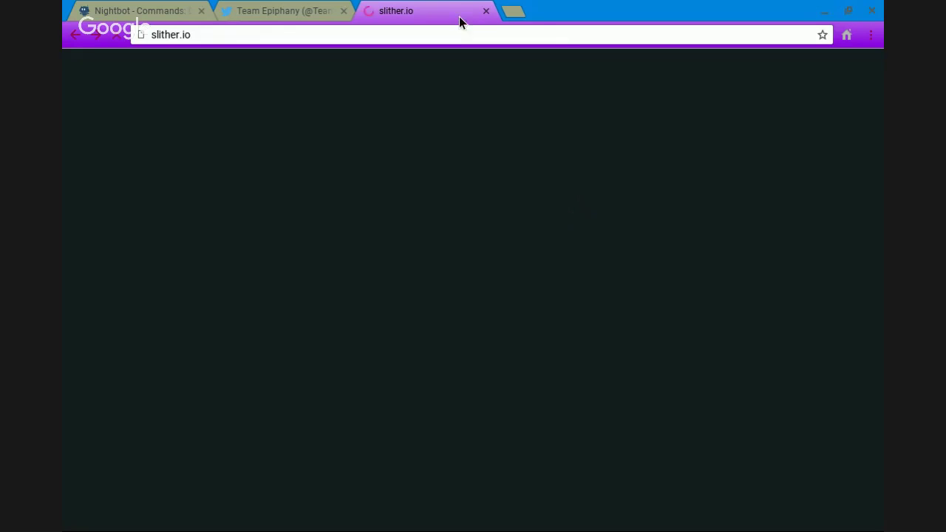
click(487, 11)
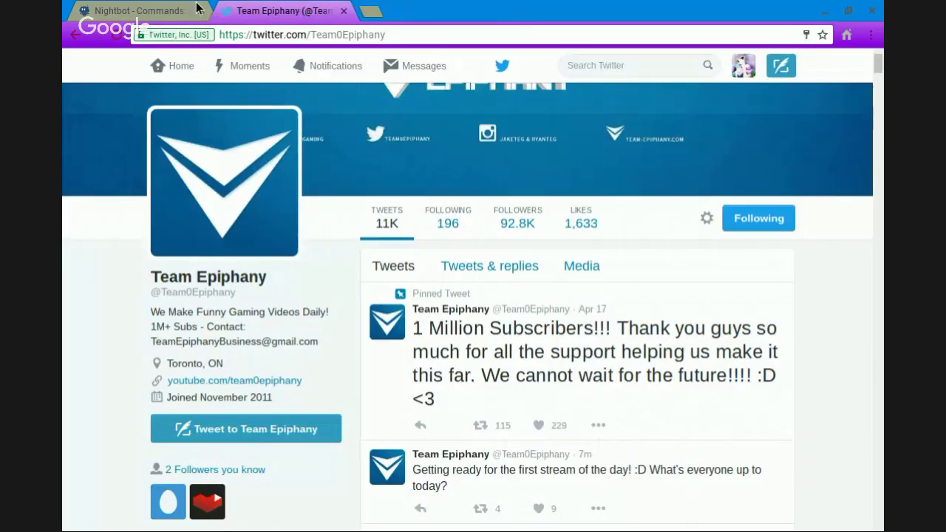
- Return to Nightbot's default commands list and scroll back up it
click(140, 11)
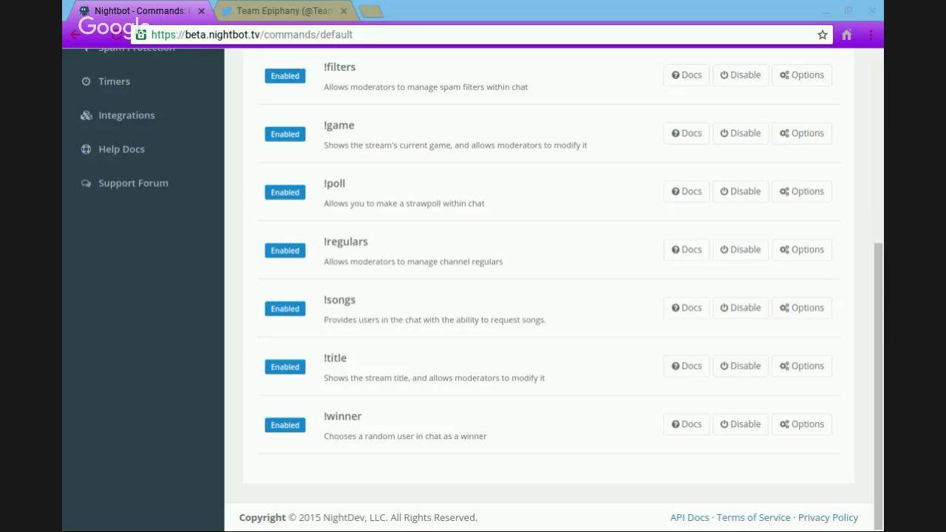
scroll(547, 296, up, 5)
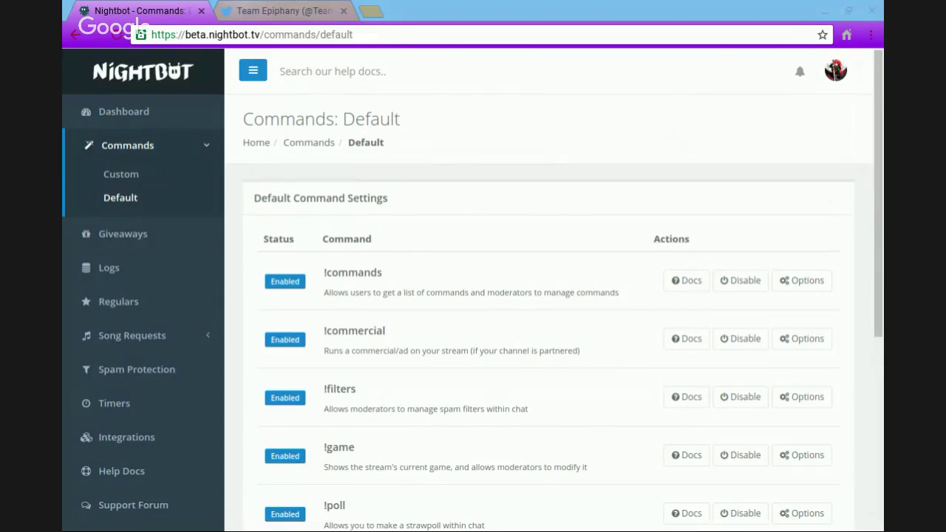
- Send a 'yo' laughing-emoji reply in the top Twitter DM conversation, then close messages
click(273, 11)
click(438, 72)
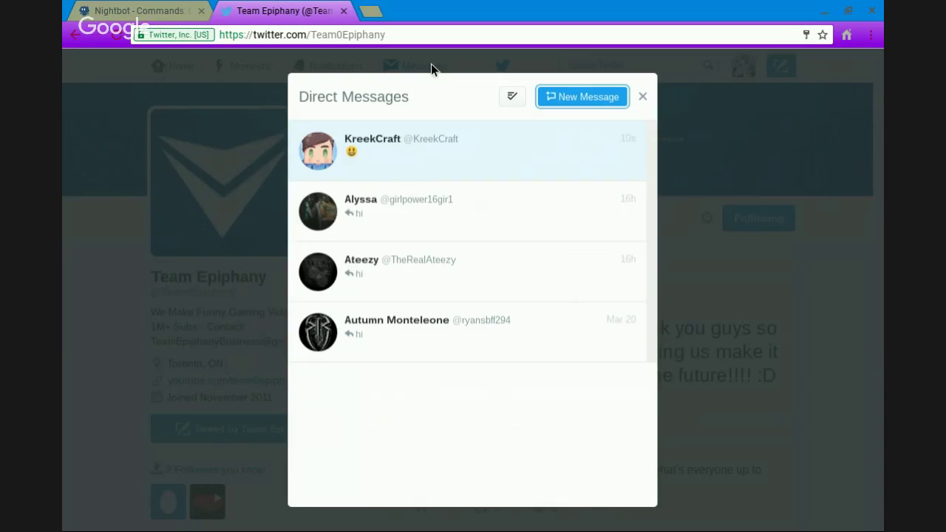
click(411, 169)
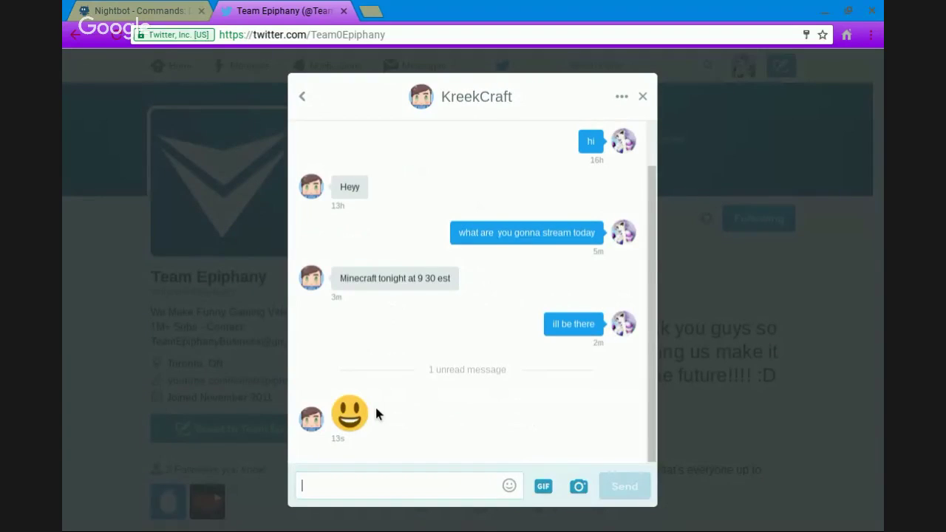
text(yo)
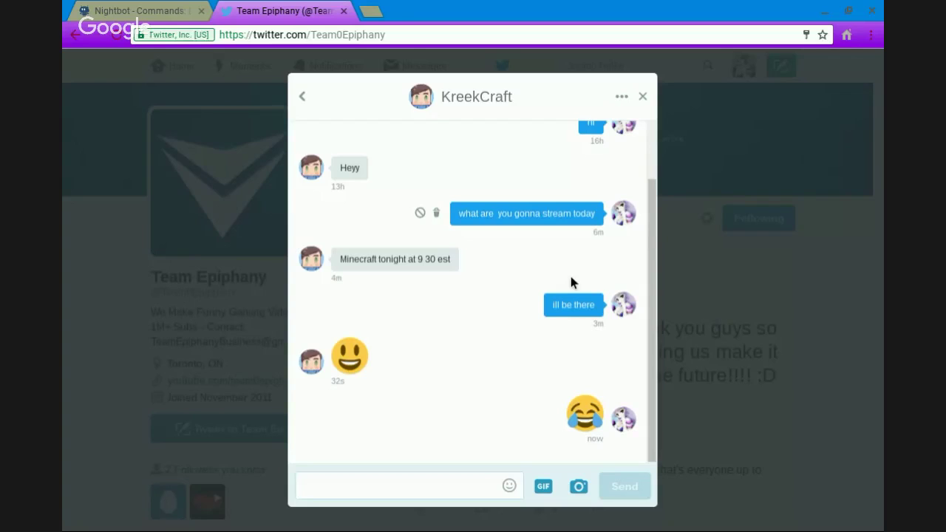
click(644, 96)
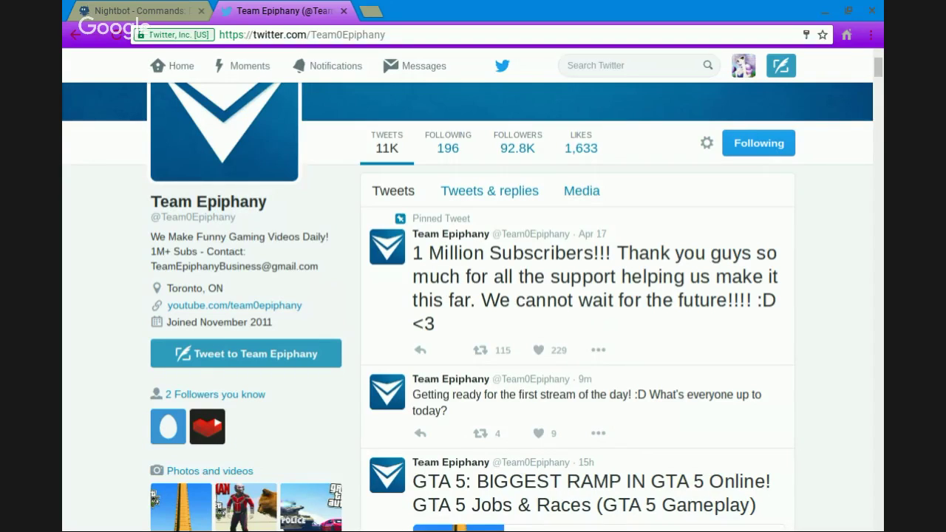
- Scroll through Nightbot's enabled default commands and maximize the browser window
click(137, 10)
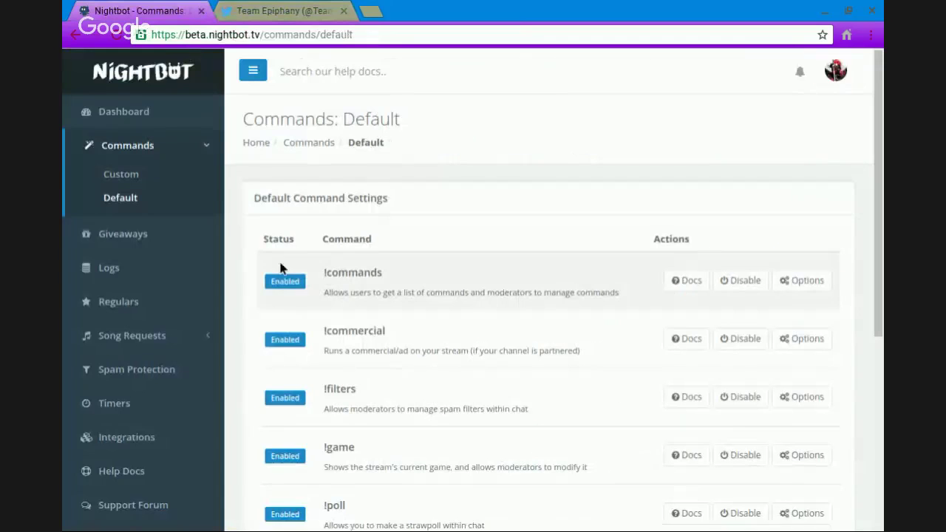
scroll(324, 289, down, 3)
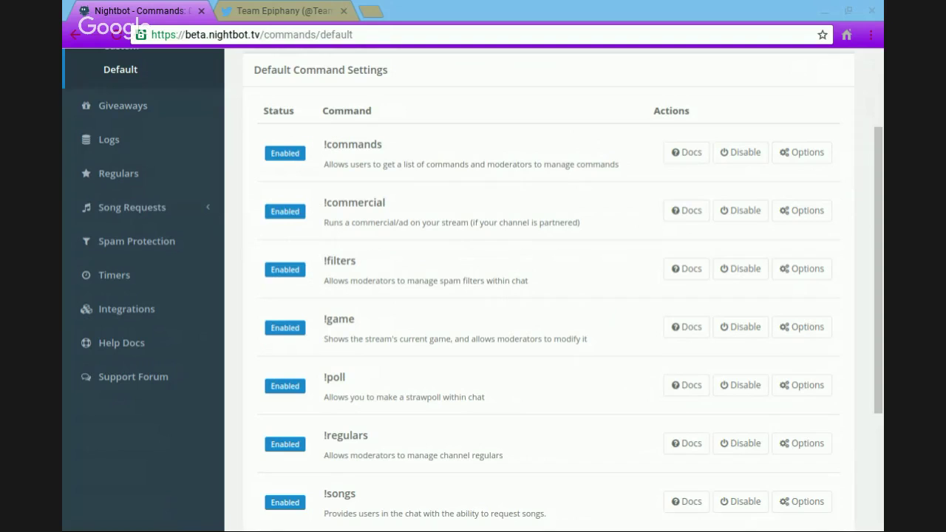
scroll(473, 310, down, 3)
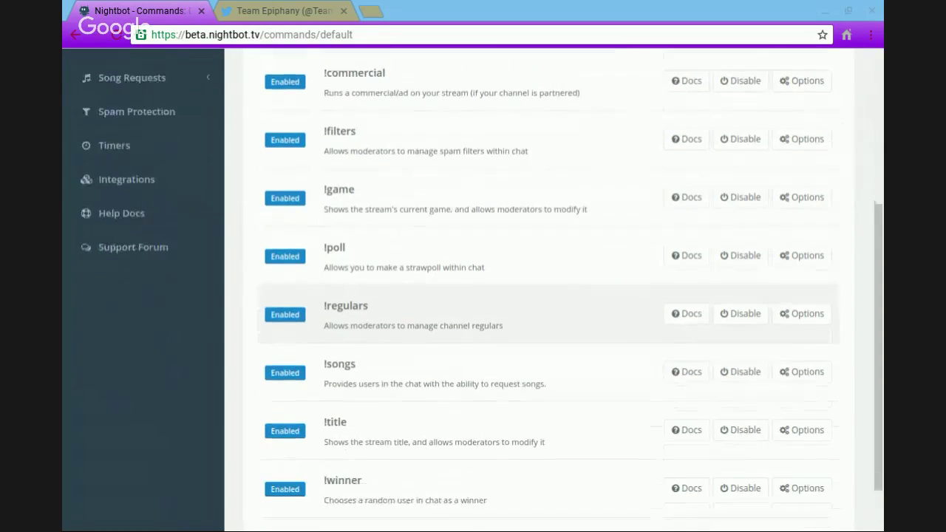
scroll(474, 310, down, 2)
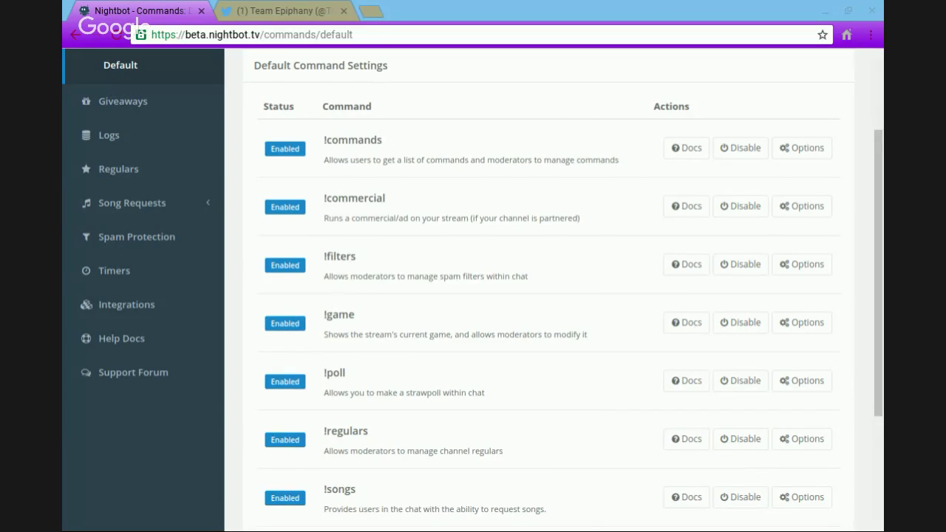
key(super+Up)
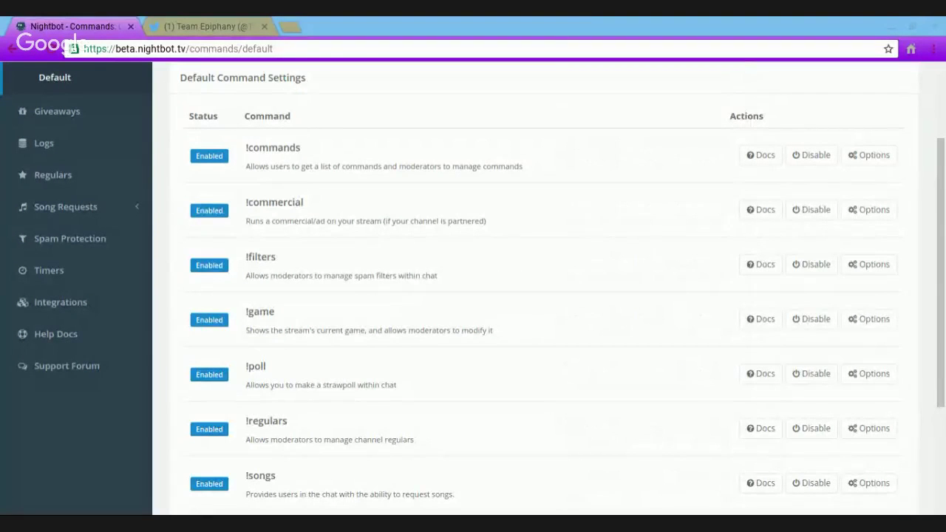
- Load the newly posted tweet into the Team Epiphany Twitter timeline
click(291, 24)
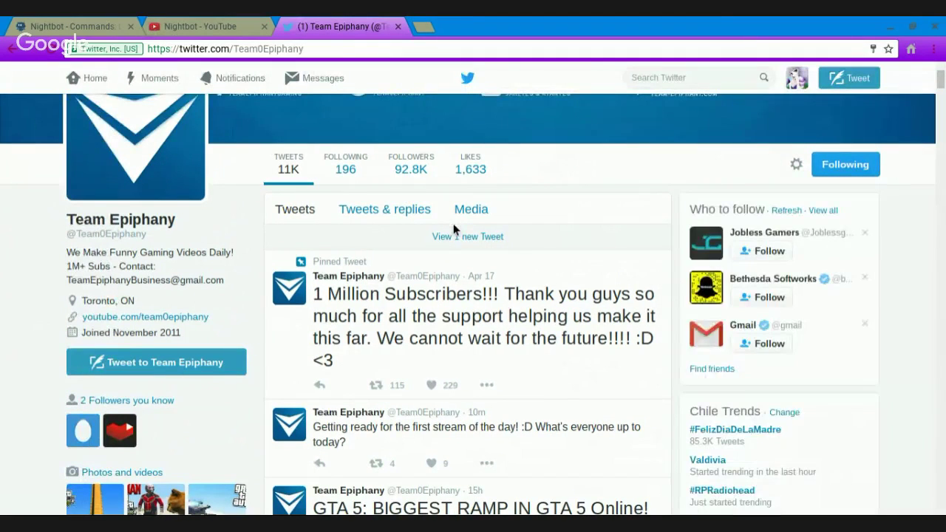
click(453, 230)
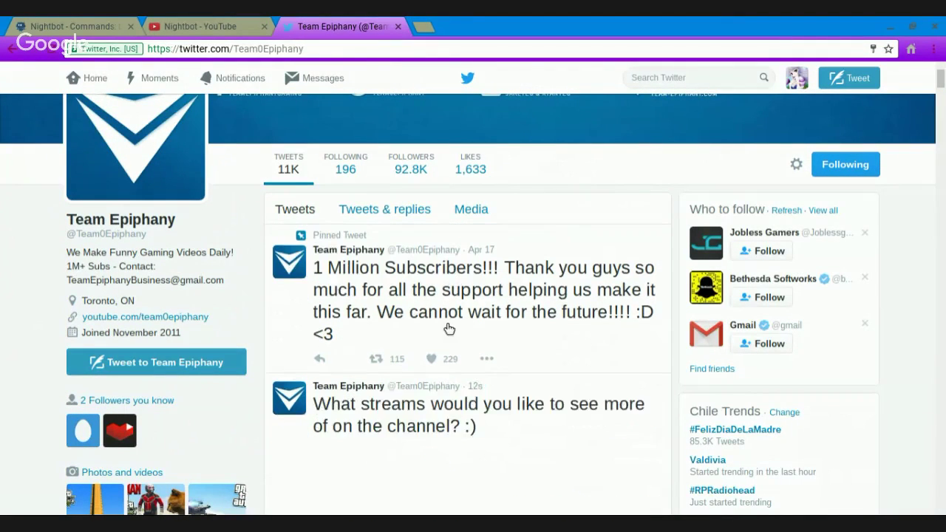
scroll(449, 328, up, 2)
scroll(437, 311, down, 3)
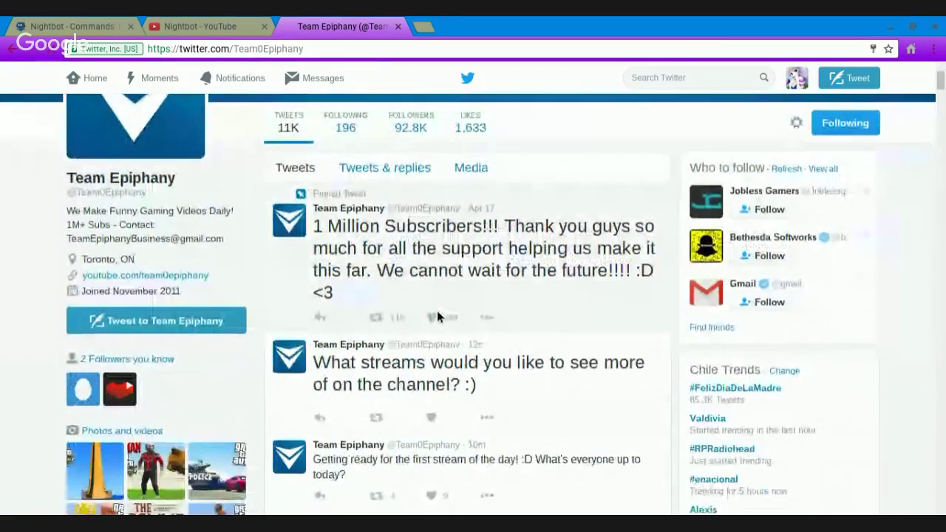
scroll(441, 318, down, 1)
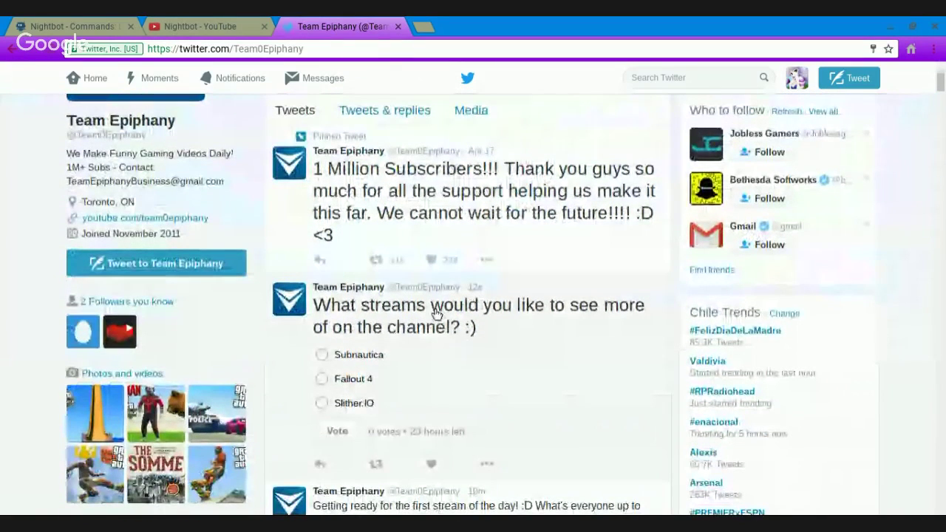
- Vote Slither.IO in the poll, then go to the Nightbot YouTube channel page
click(326, 409)
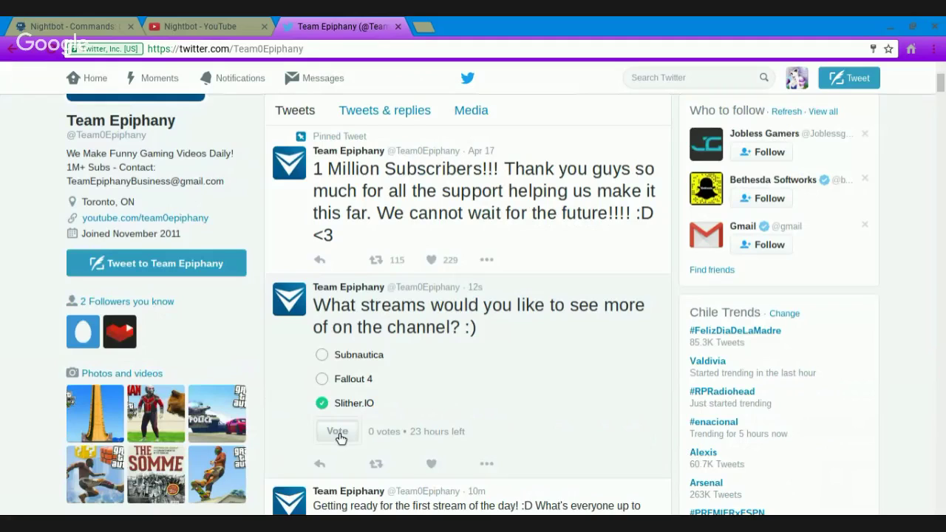
click(338, 433)
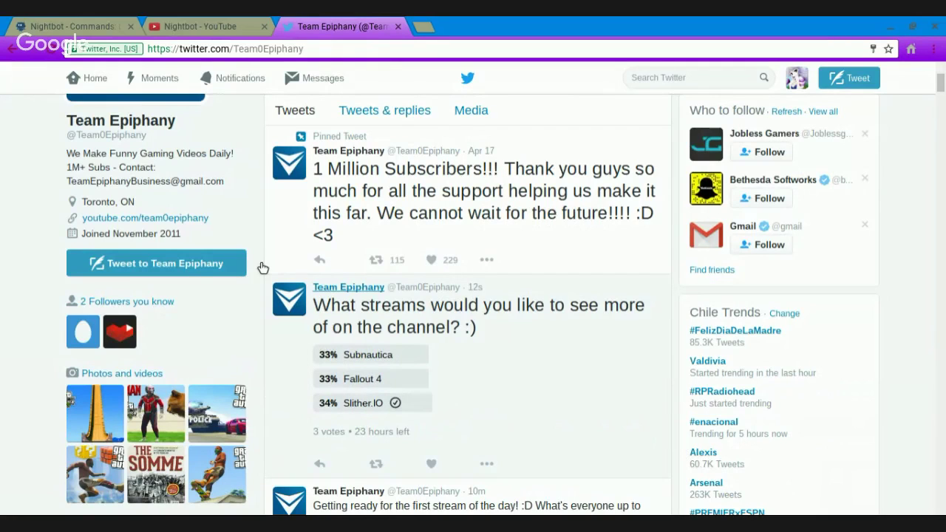
scroll(279, 416, up, 1)
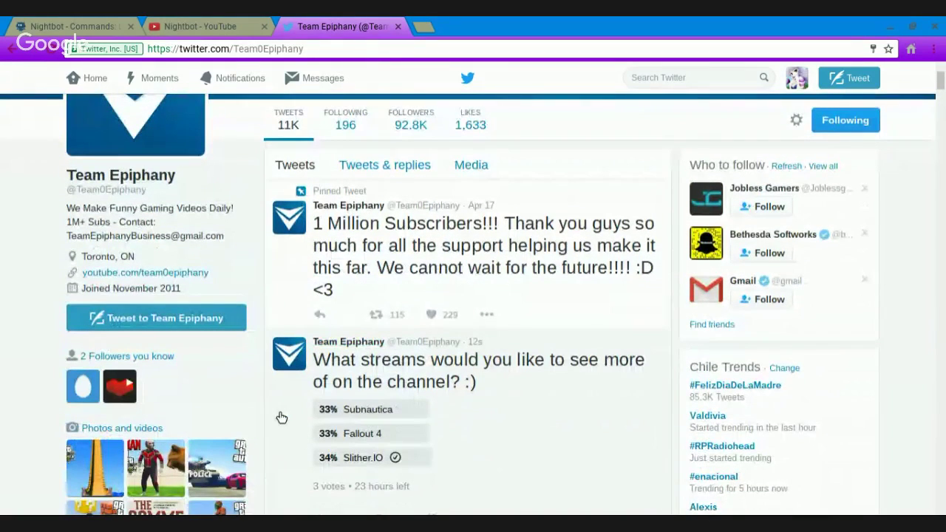
click(213, 25)
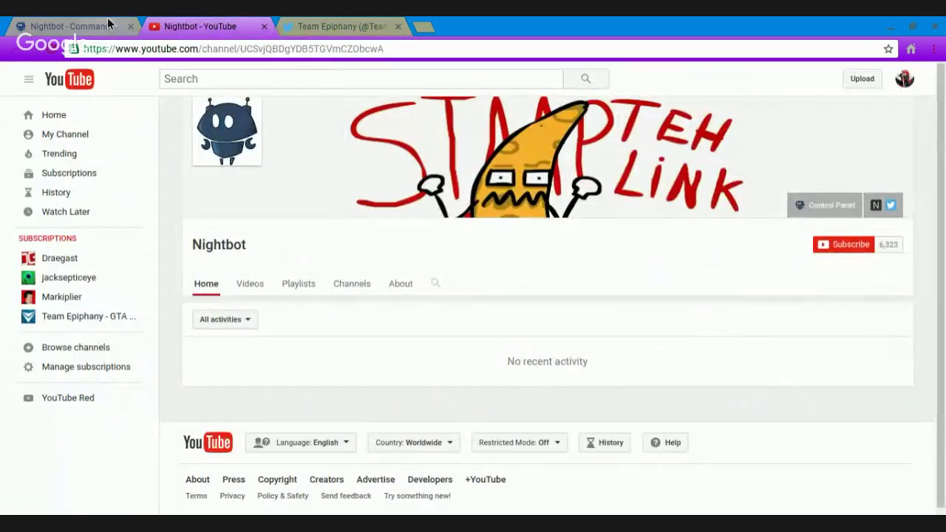
- Subscribe to the Nightbot YouTube channel and start Nightbot sign-up from its control panel
click(843, 246)
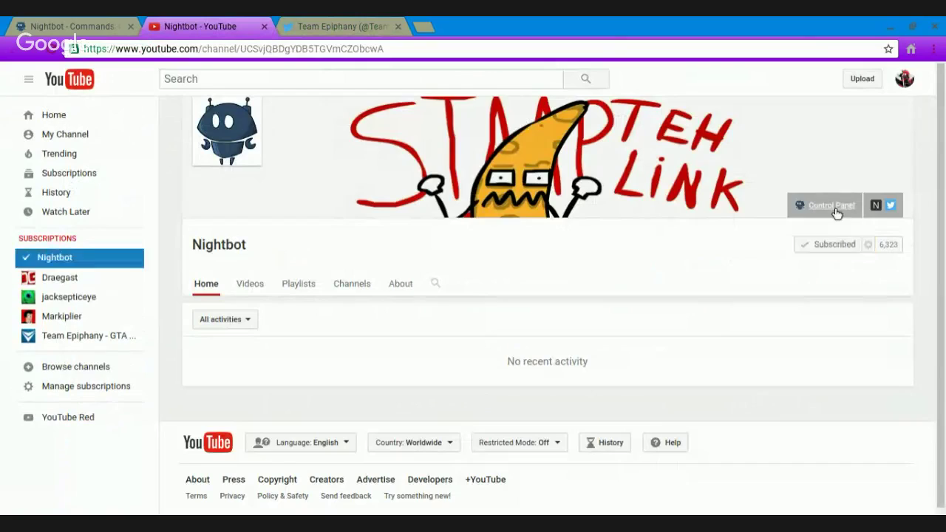
click(832, 207)
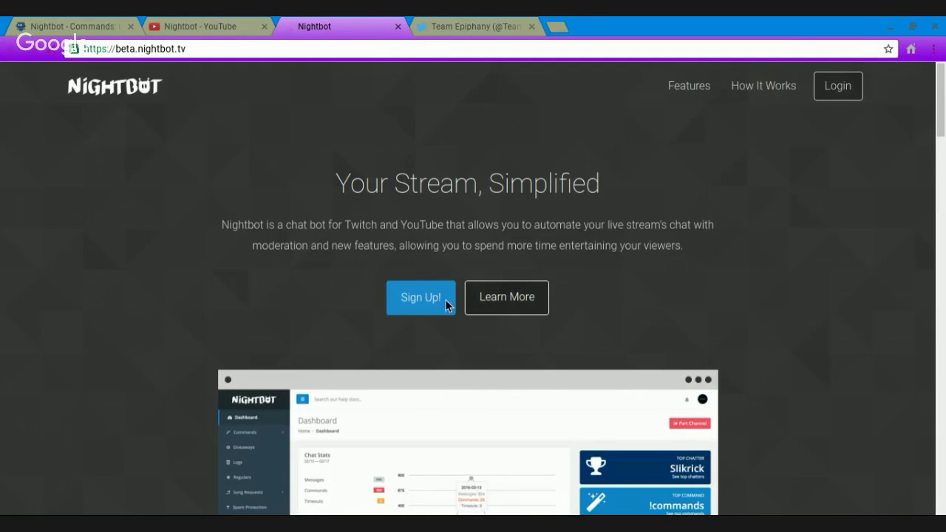
click(446, 302)
- Close the YouTube channel, sign-up and blank tabs, returning to Nightbot's default commands list
click(262, 27)
click(63, 29)
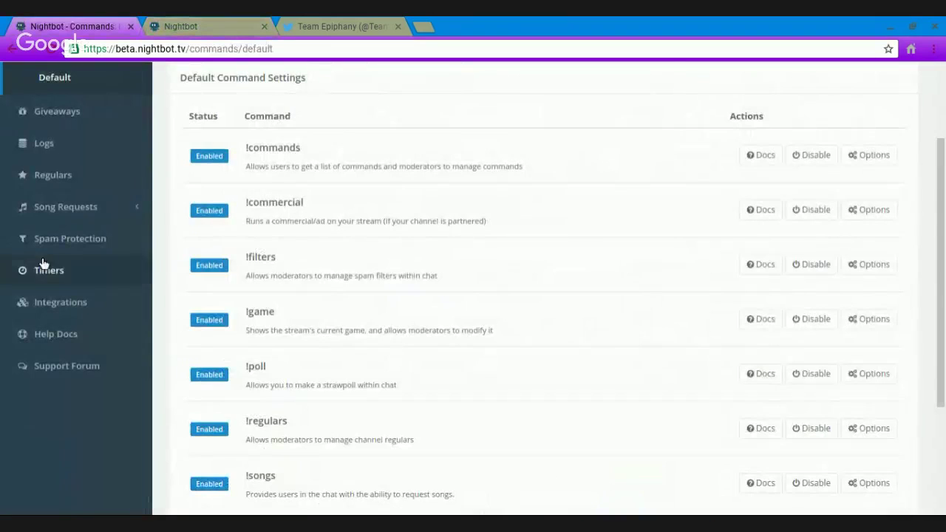
click(363, 25)
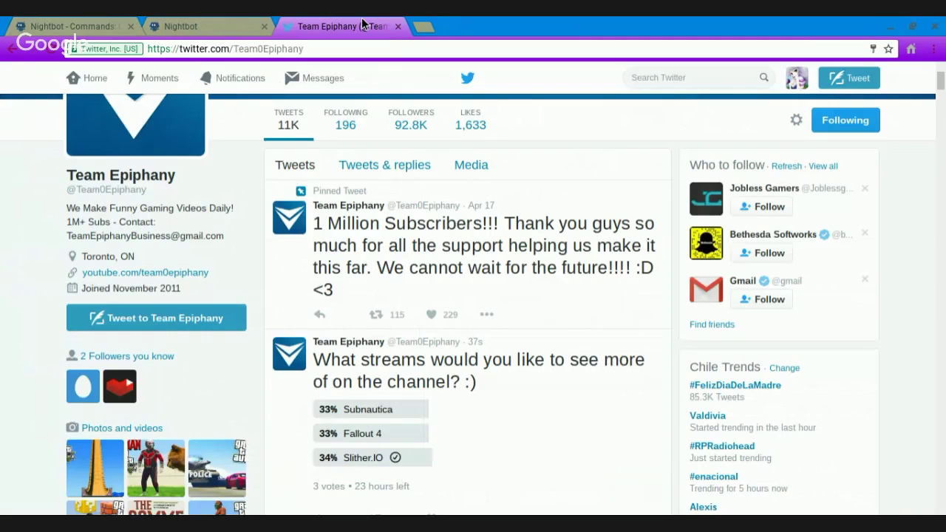
click(423, 25)
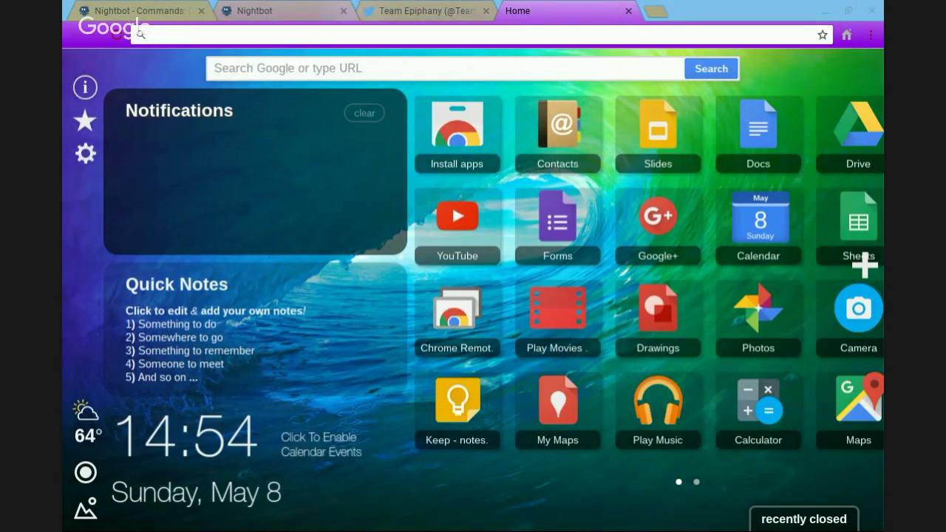
click(343, 11)
click(487, 11)
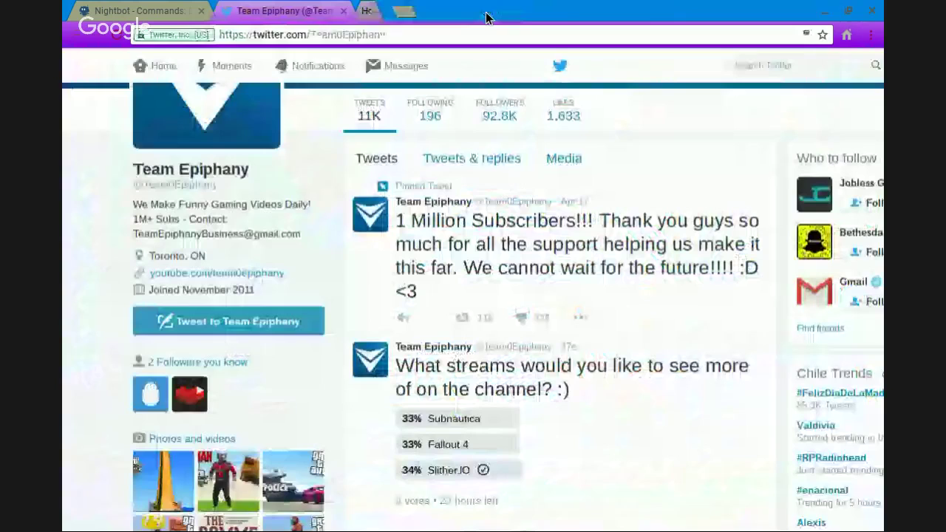
click(177, 11)
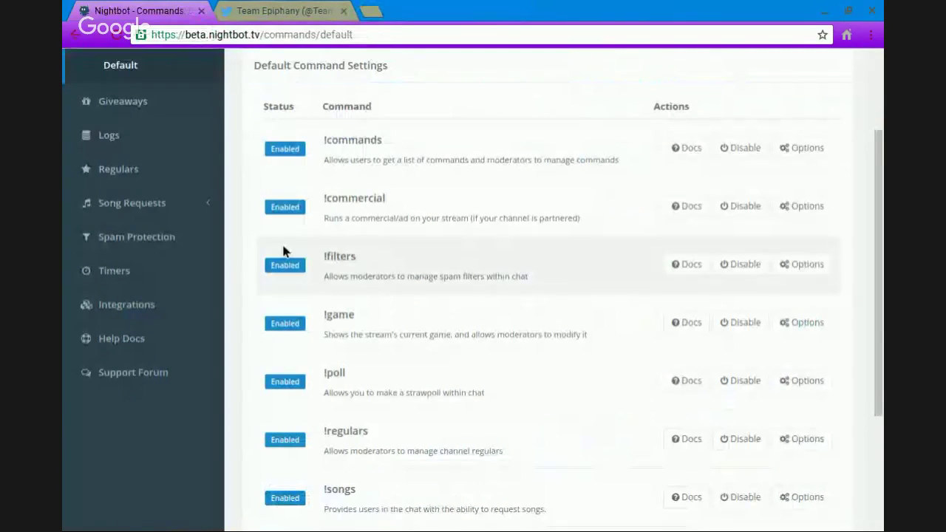
- Scroll through the Default commands list, then open Nightbot's YouTube channel in a new tab
scroll(283, 251, down, 1)
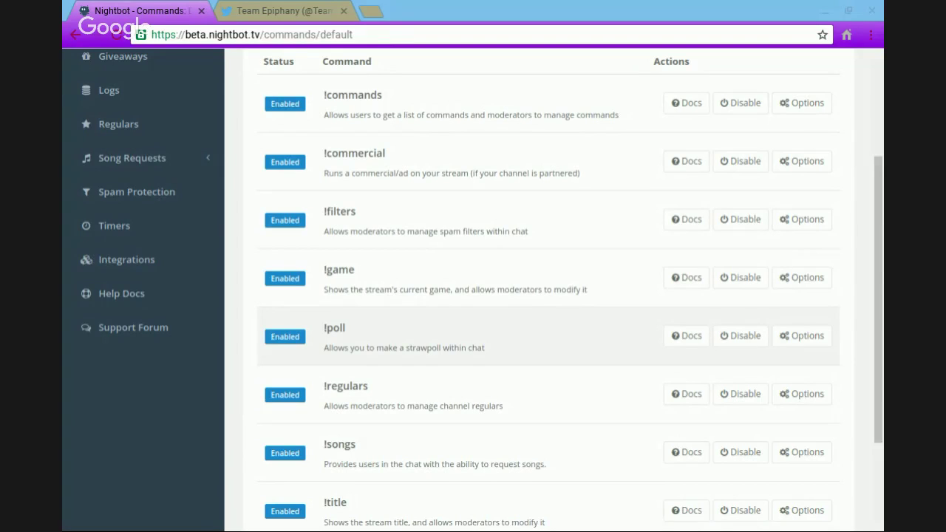
scroll(547, 337, up, 3)
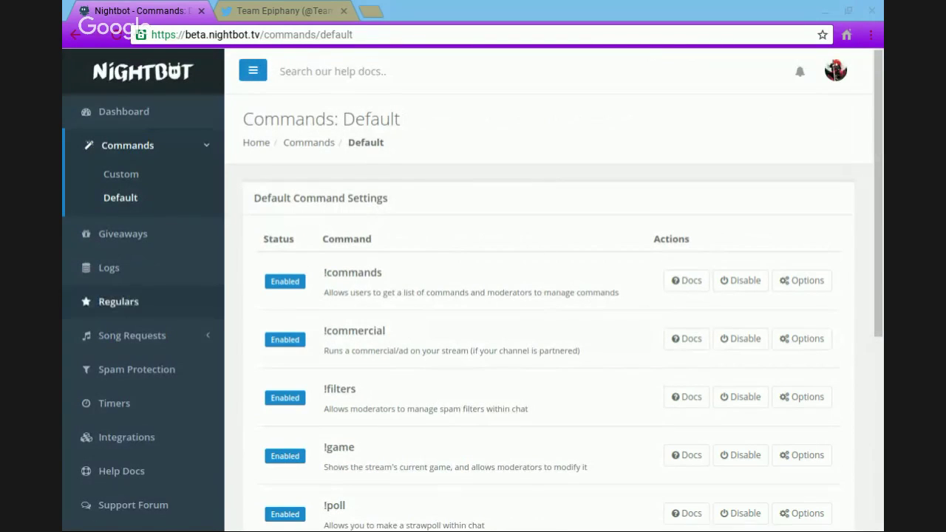
click(84, 259)
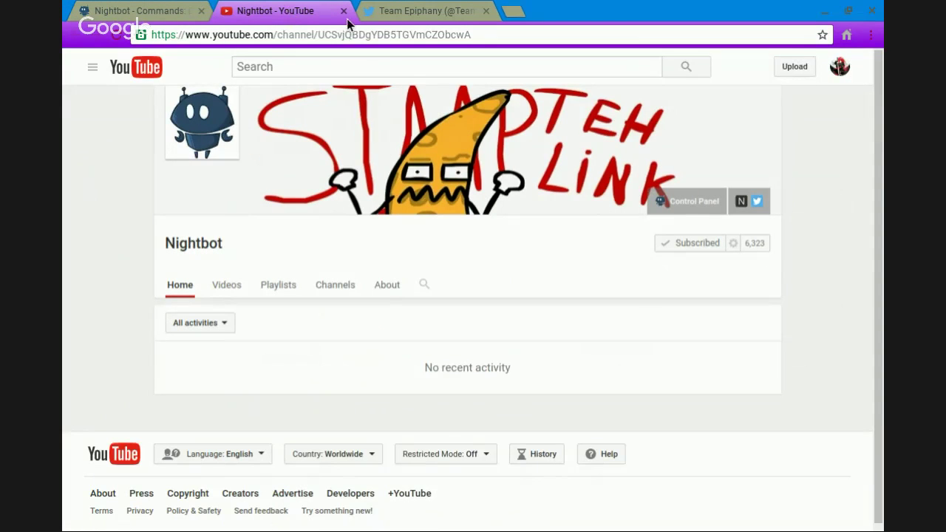
- Close the 'Nightbot - YouTube' channel tab
click(344, 11)
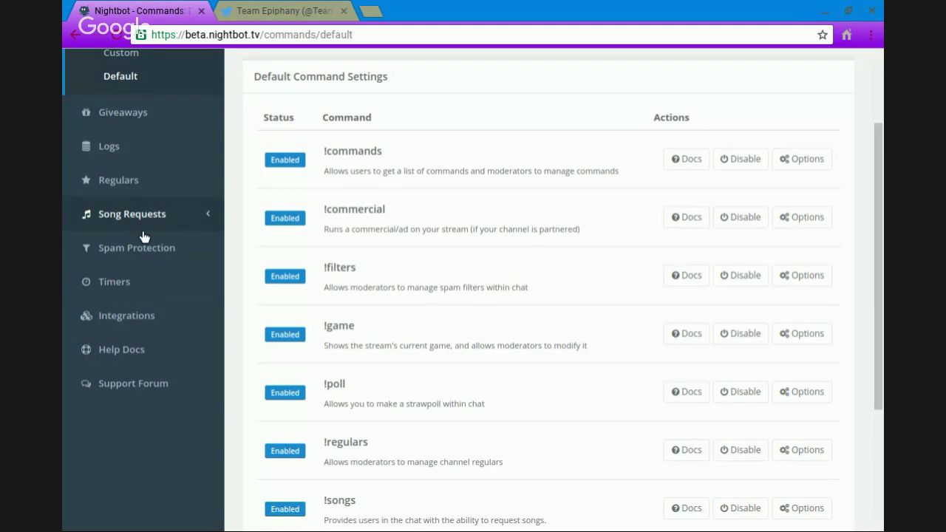
- Open the Song Requests AutoDJ player, browse its Monstercat queue, then switch to the Twitter tab
click(143, 227)
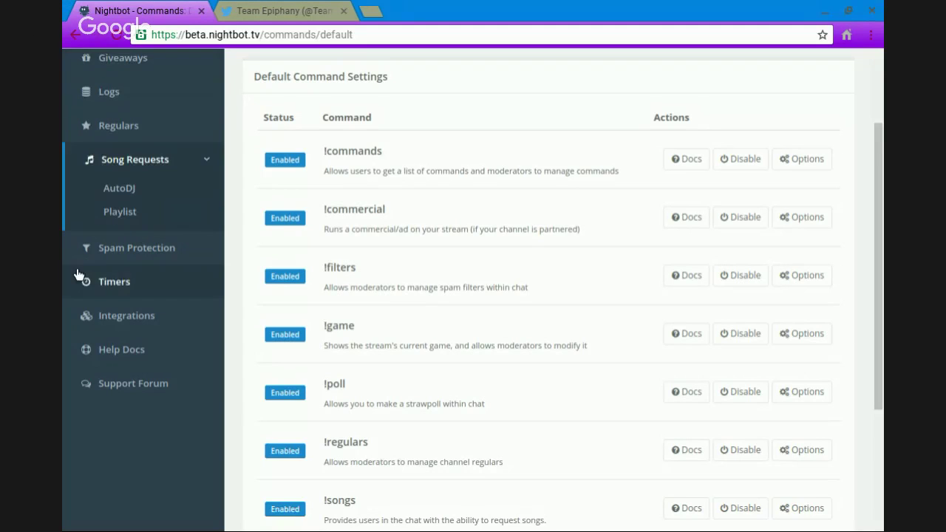
click(131, 191)
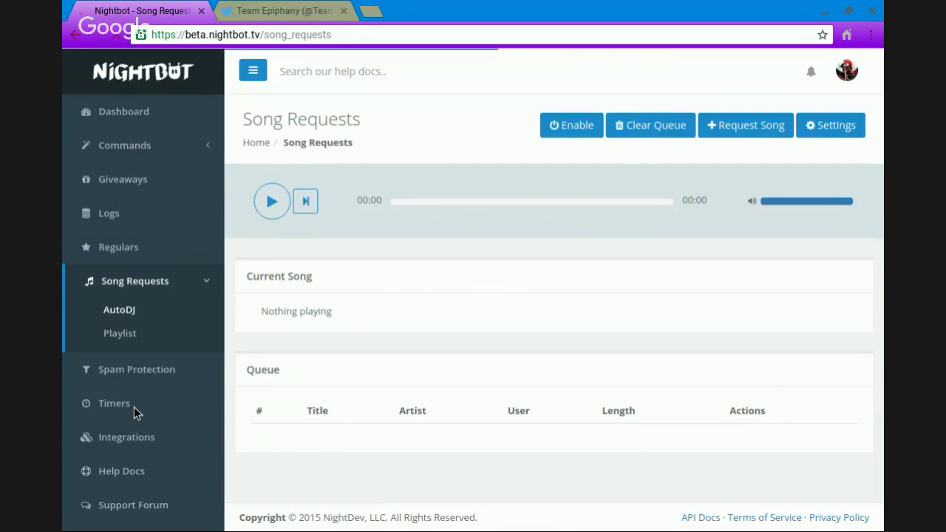
scroll(335, 323, down, 1)
scroll(334, 323, down, 1)
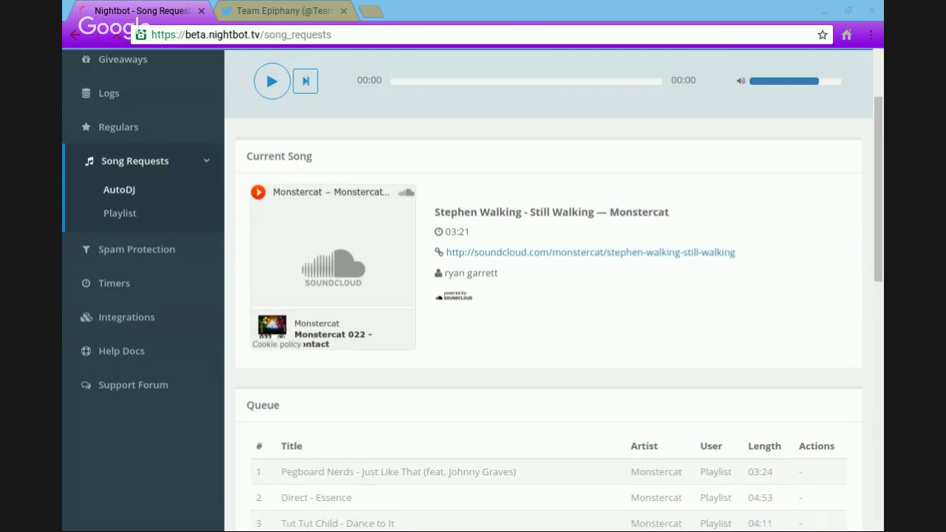
scroll(473, 289, down, 1)
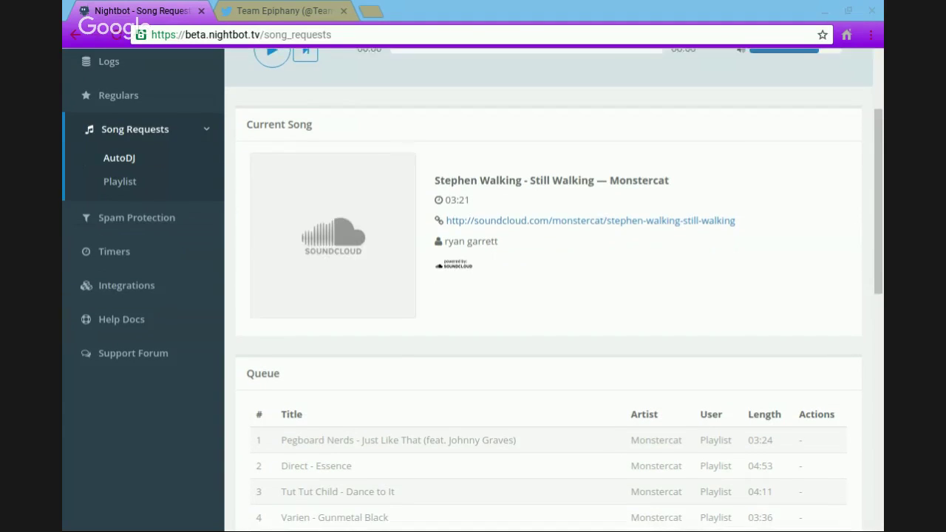
scroll(473, 289, down, 1)
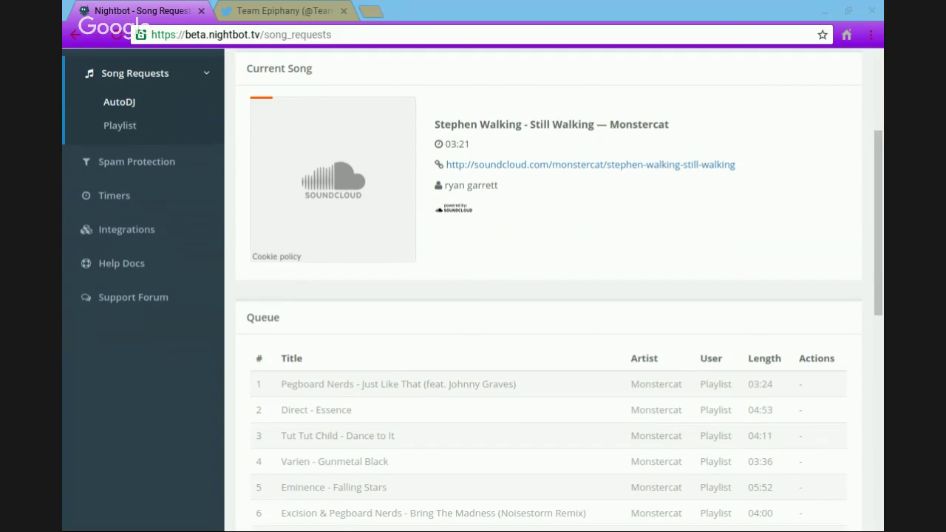
scroll(473, 289, up, 1)
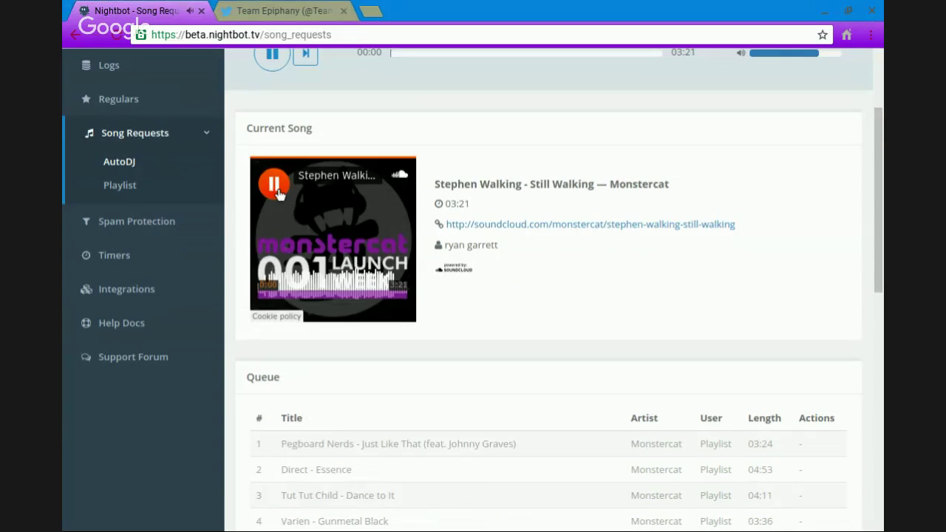
scroll(274, 194, down, 5)
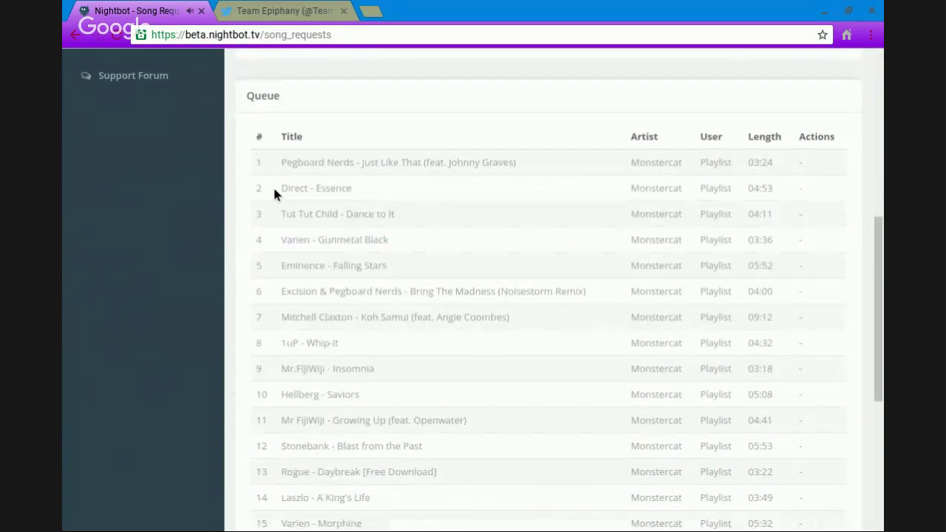
scroll(275, 193, down, 1)
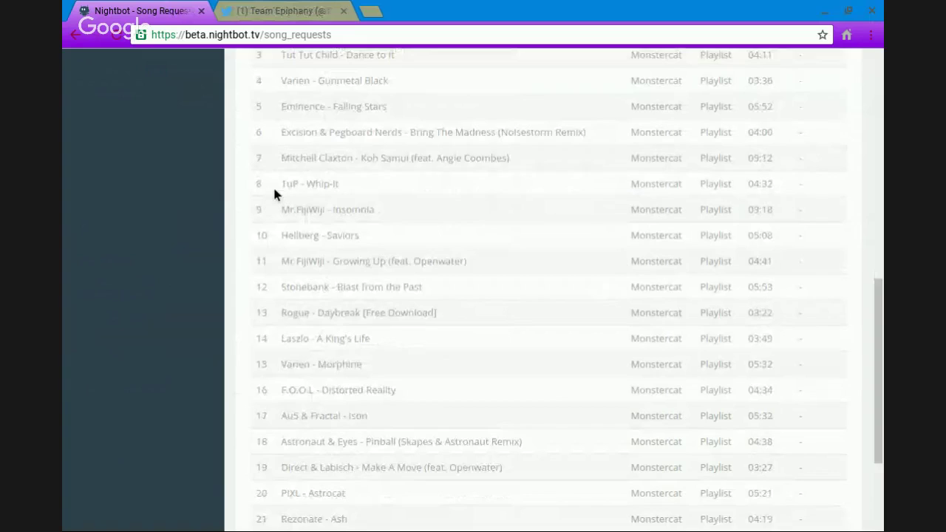
scroll(275, 194, up, 2)
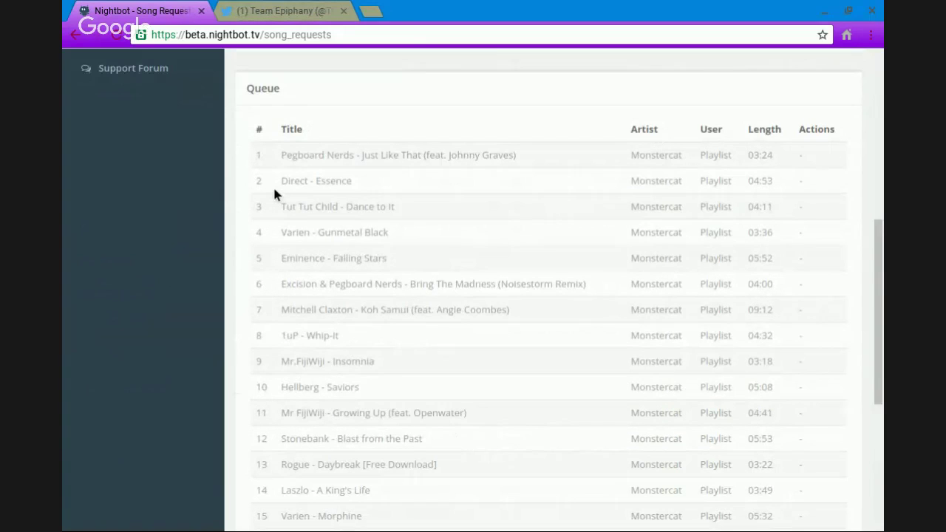
scroll(274, 194, up, 4)
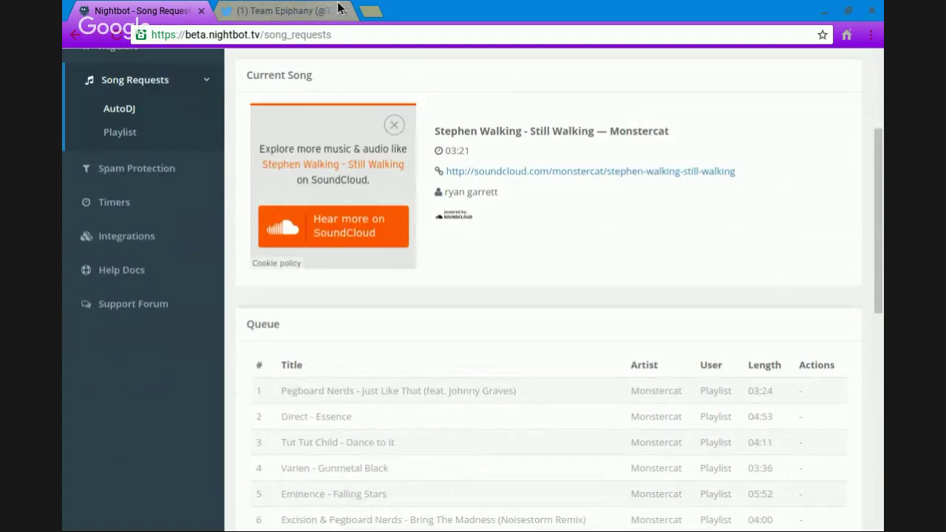
click(310, 10)
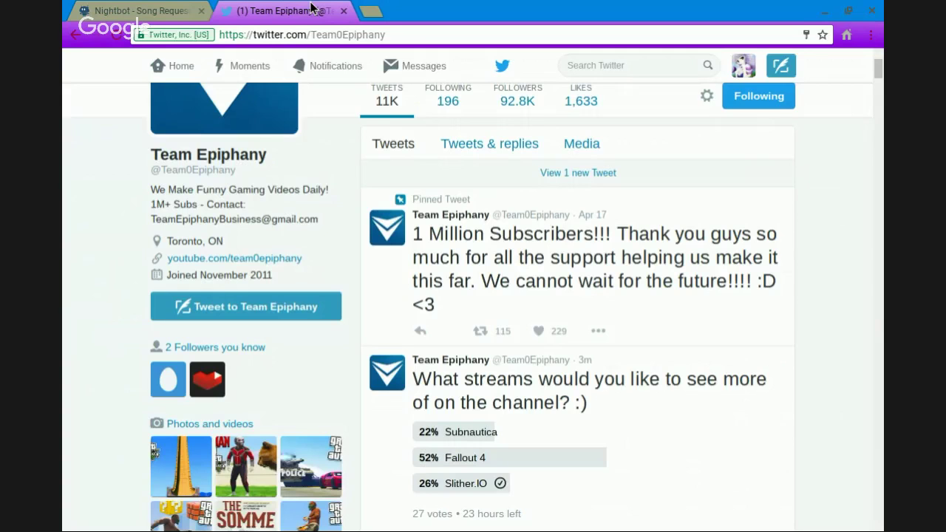
- Load the new tweet on the Team Epiphany profile, then return to Nightbot Song Requests
click(503, 190)
scroll(503, 194, down, 2)
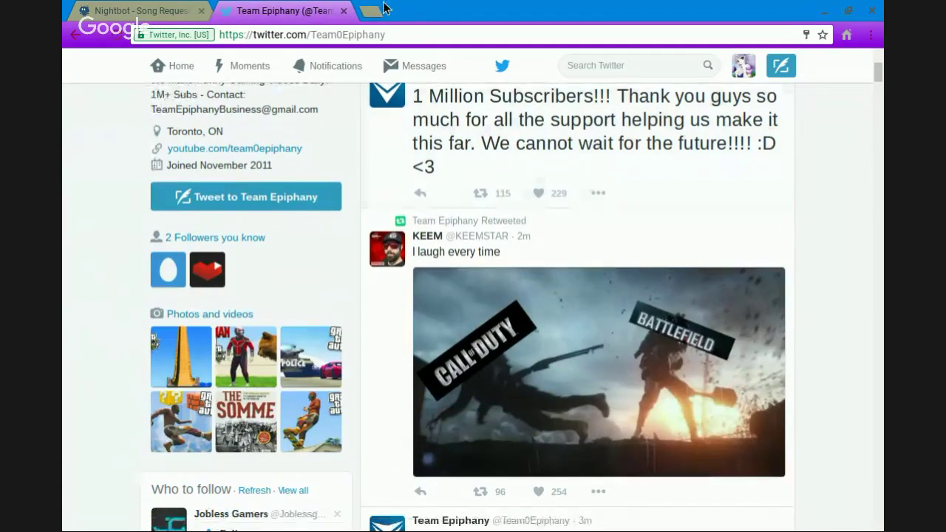
click(185, 11)
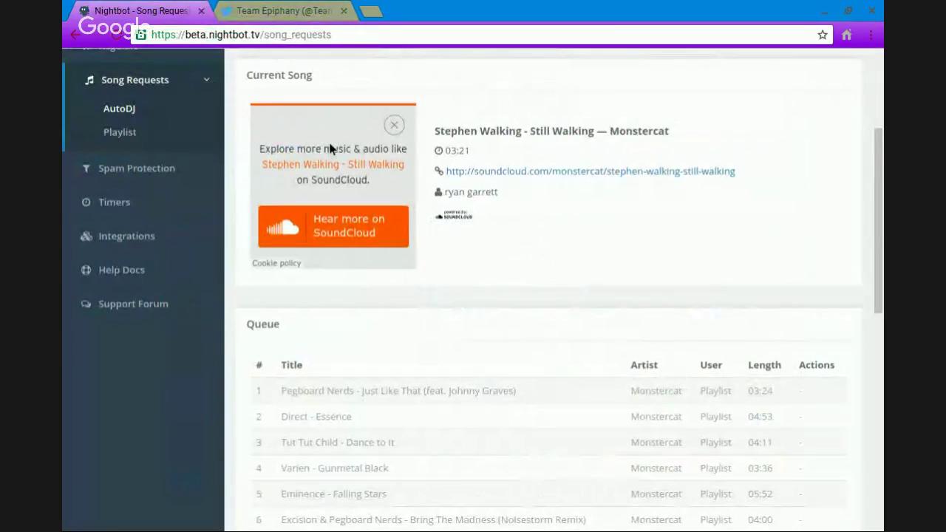
- Dismiss the SoundCloud promo over the player so Stephen Walking - Still Walking plays
click(395, 125)
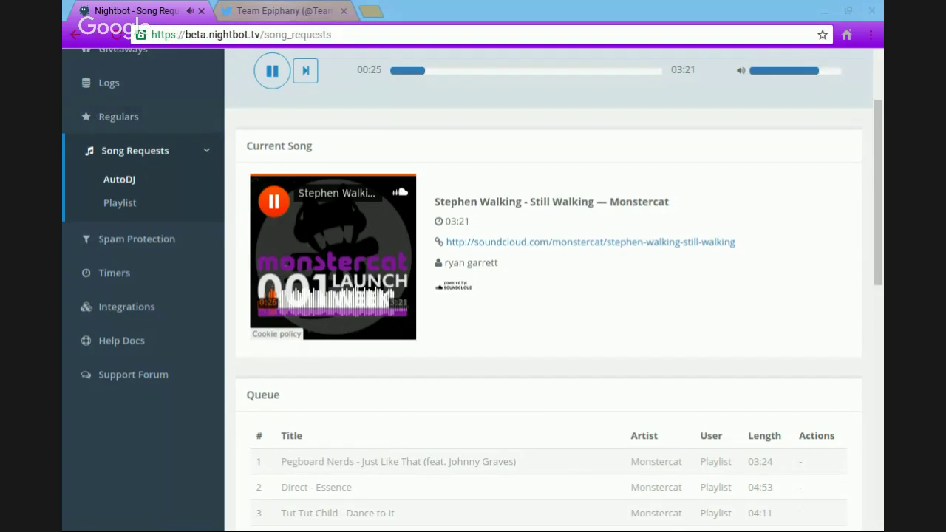
click(276, 9)
click(137, 11)
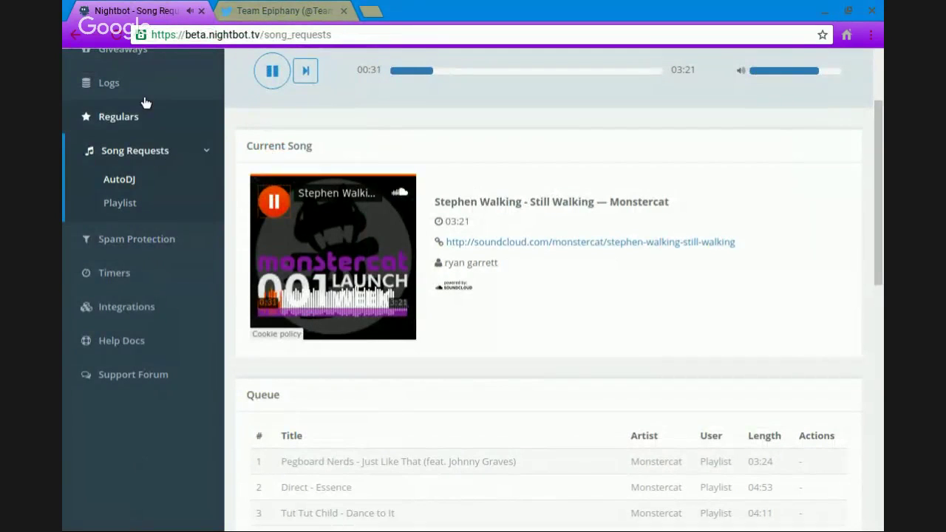
scroll(145, 111, up, 2)
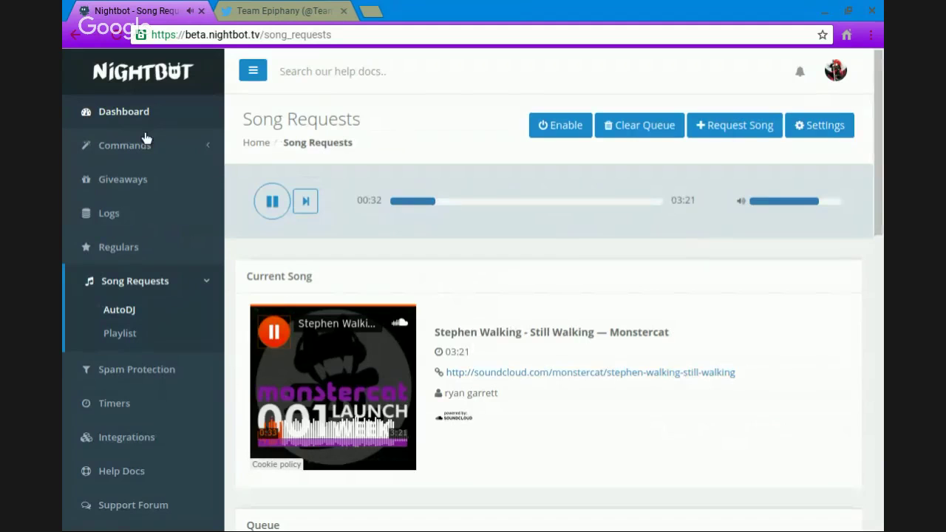
- Open the Dashboard and page through the top commands list, headed by !songs
click(145, 131)
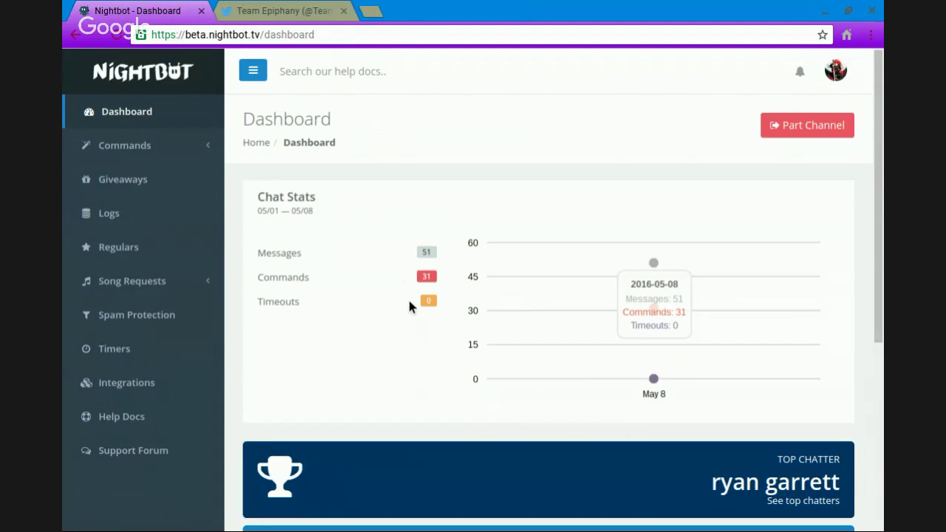
scroll(264, 368, down, 2)
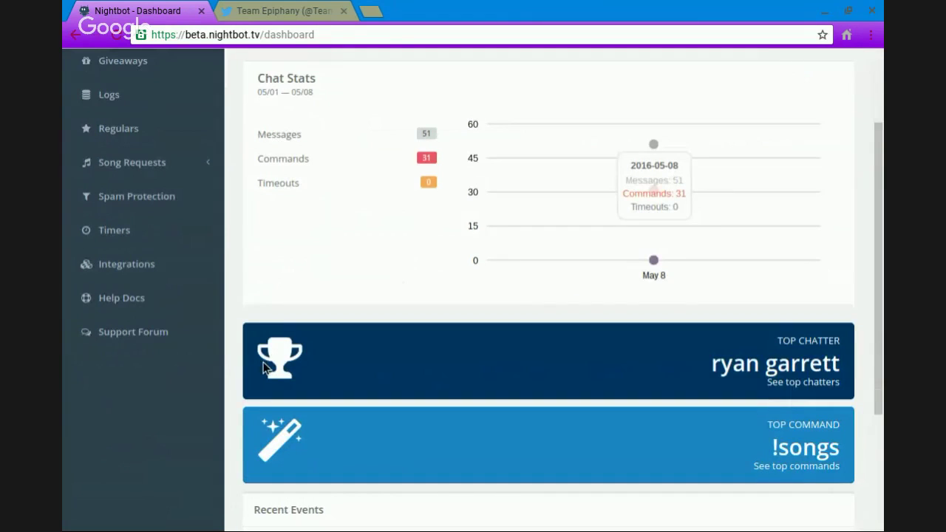
scroll(264, 367, down, 1)
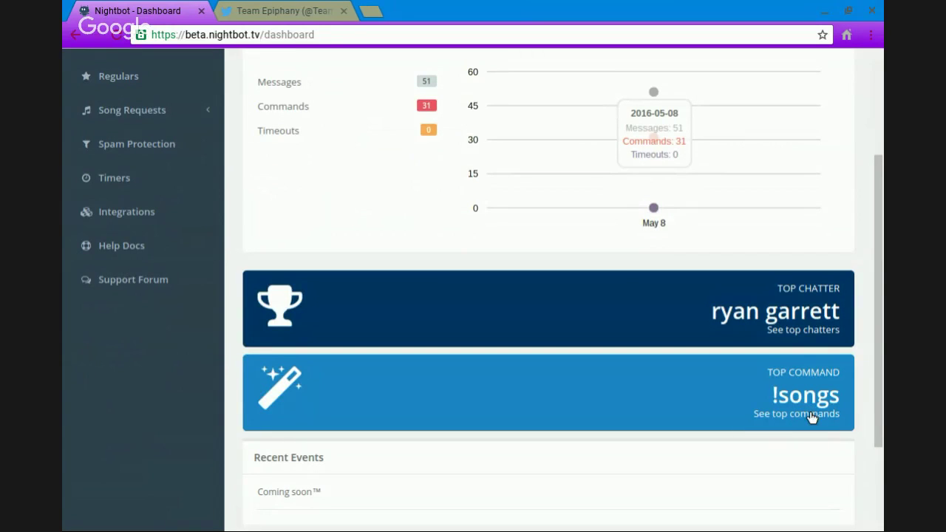
click(812, 415)
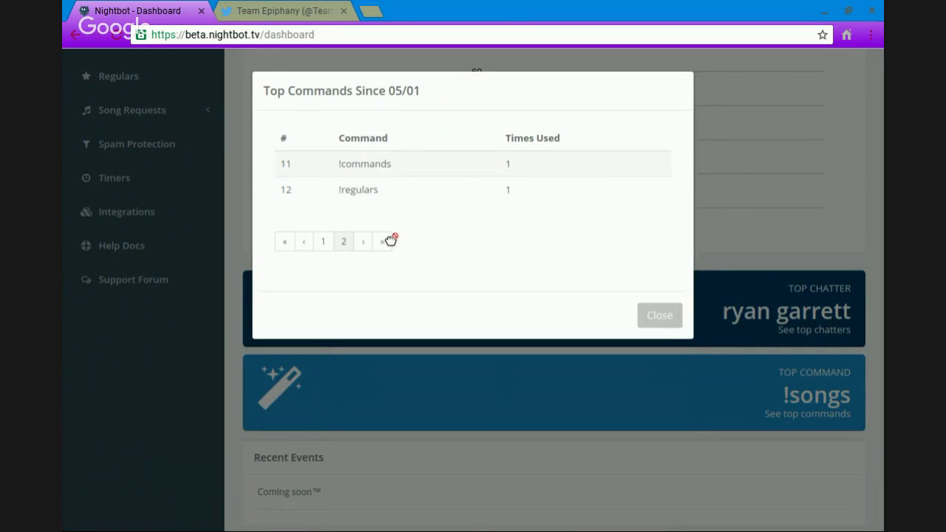
click(325, 243)
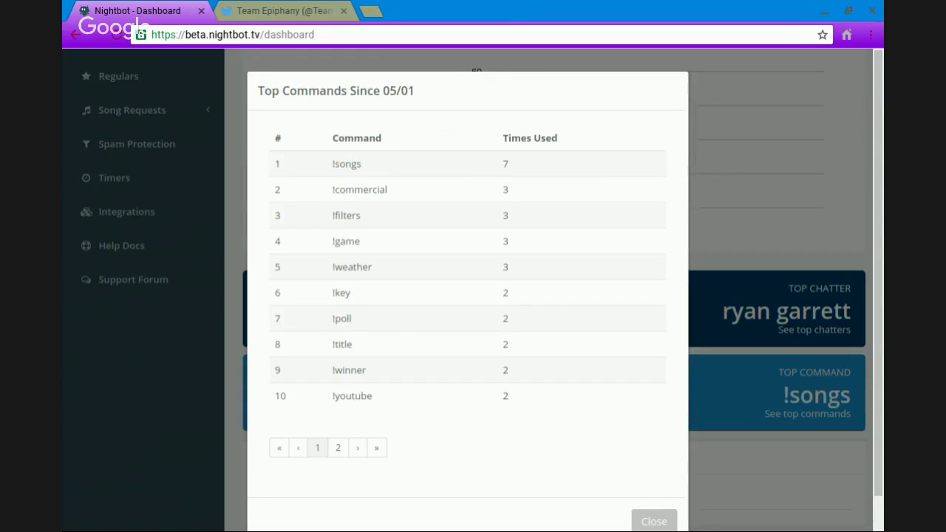
click(654, 522)
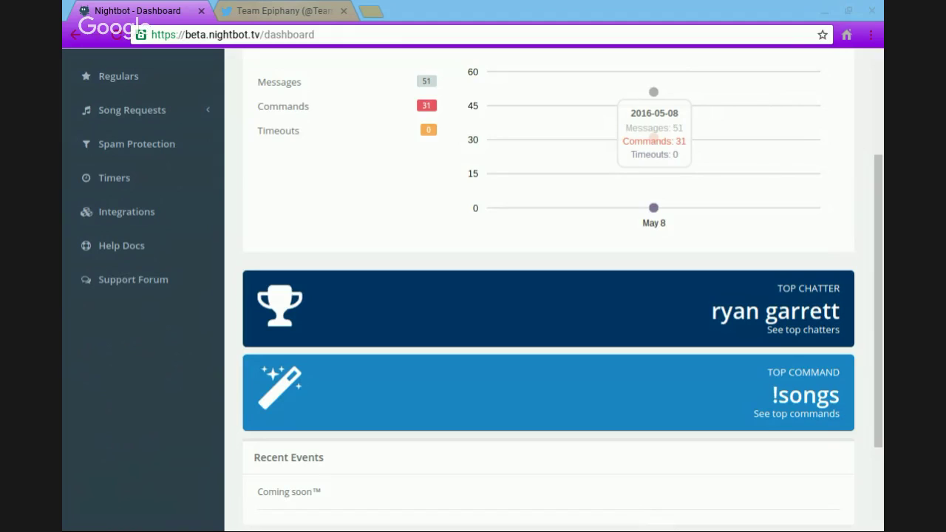
- Glance at the Twitter tab, then review the dashboard's chat stats of 51 messages and 31 commands
key(ctrl+Tab)
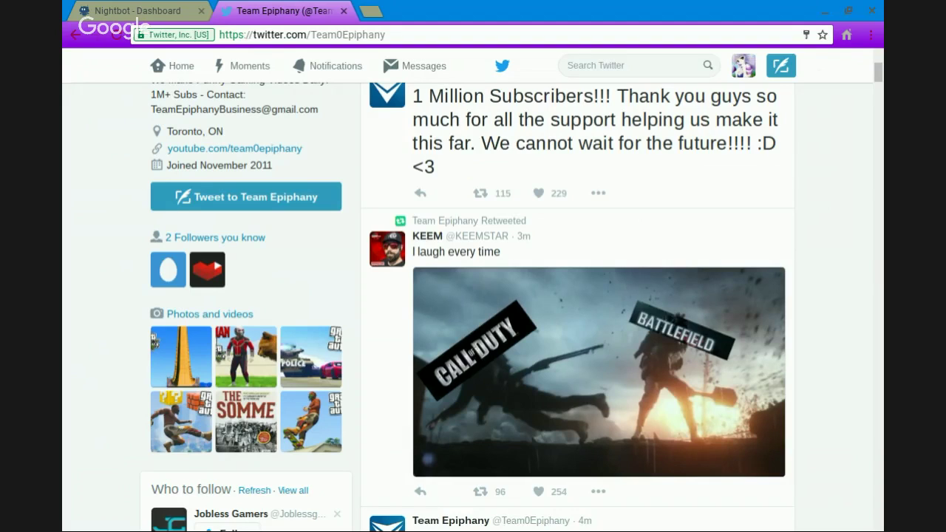
click(122, 9)
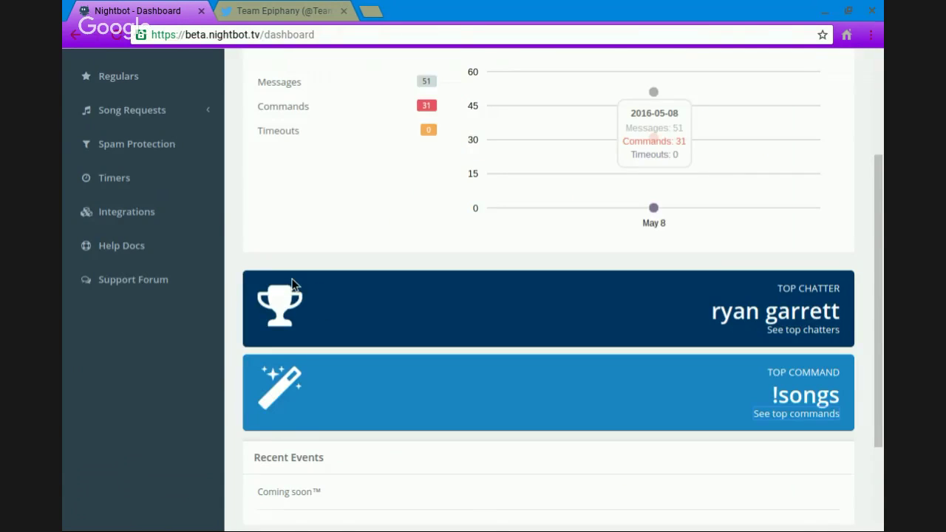
scroll(293, 284, down, 2)
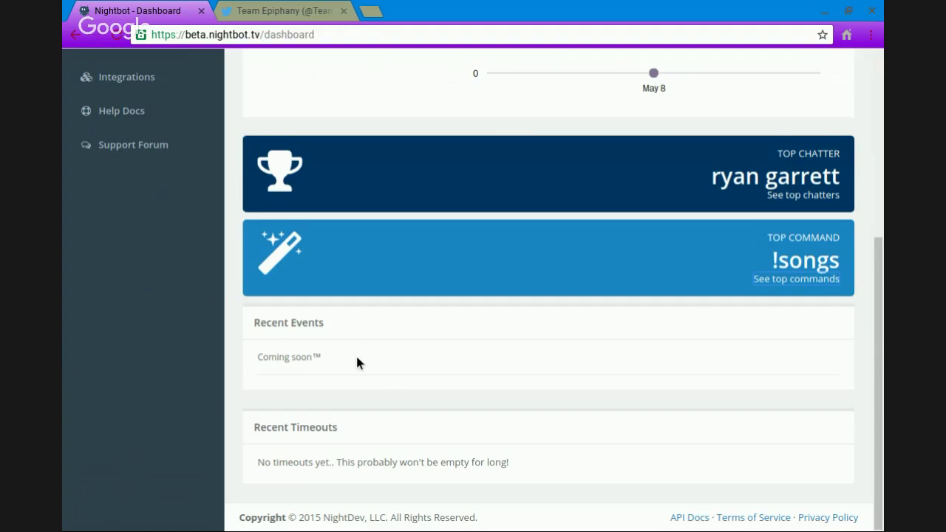
scroll(356, 362, up, 5)
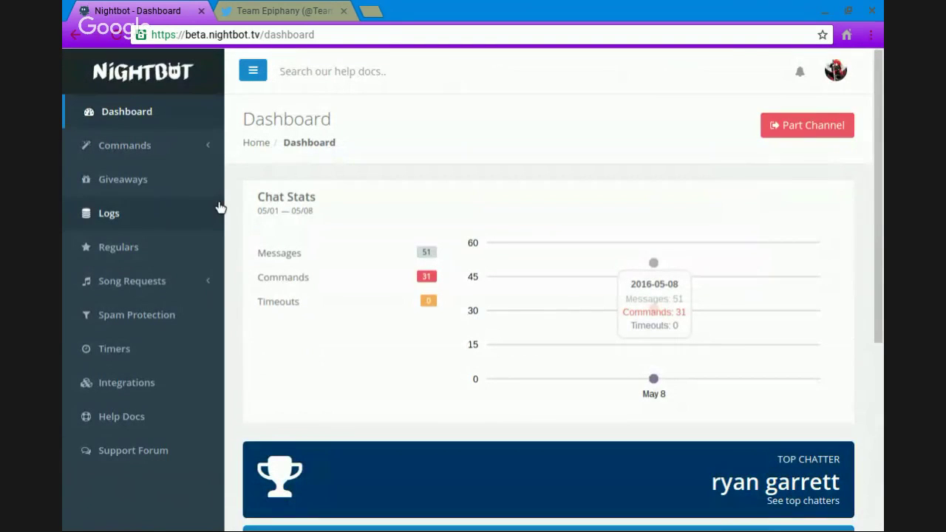
- Set a 15-minute giveaway timeout, 10x regular and supporter luck, Random Number mode, and toggle mod eligibility
click(167, 178)
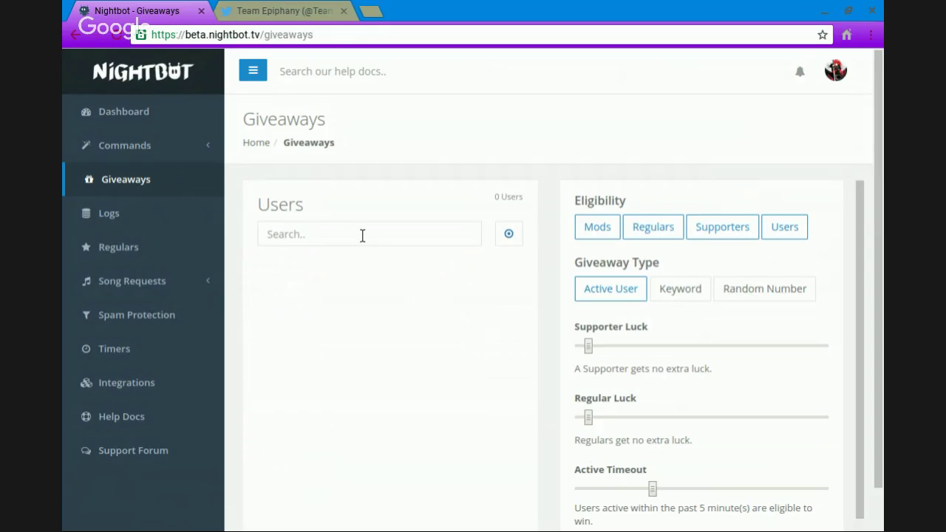
scroll(651, 412, down, 1)
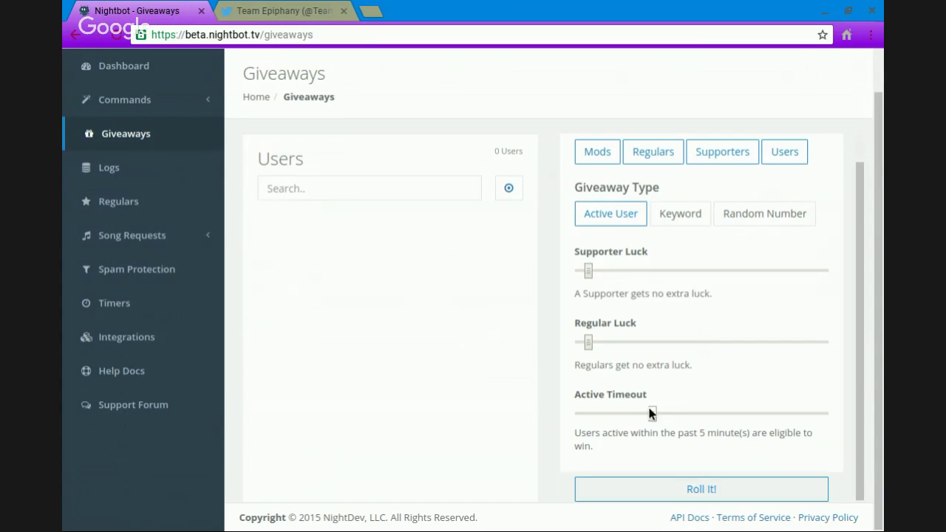
drag(651, 413, 815, 413)
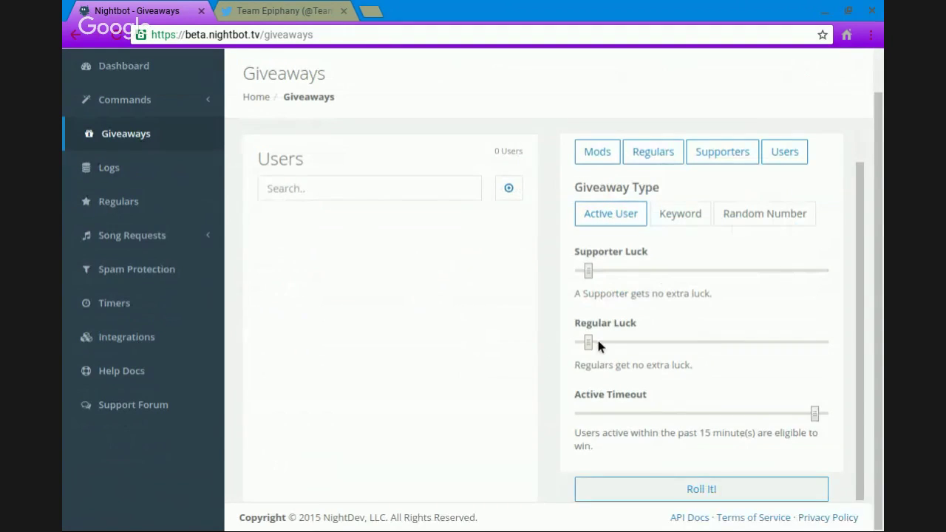
drag(589, 341, 815, 342)
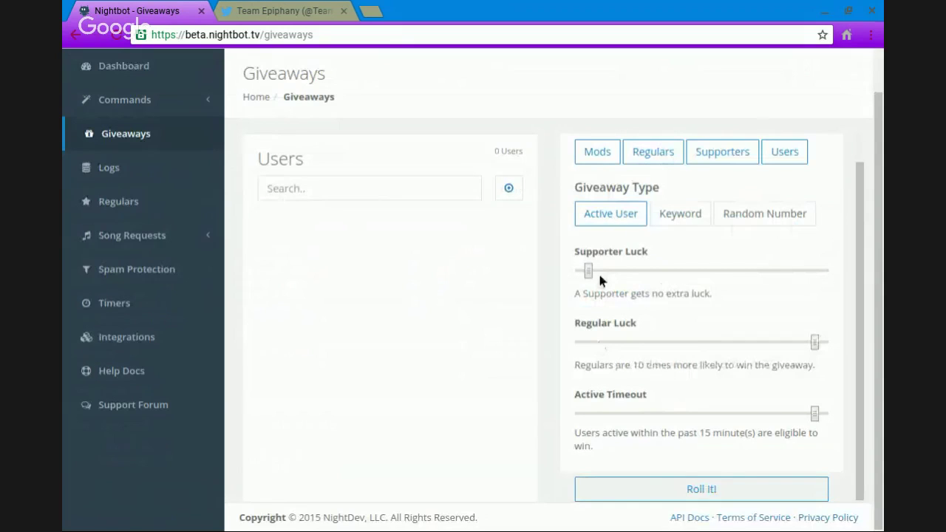
drag(589, 271, 814, 271)
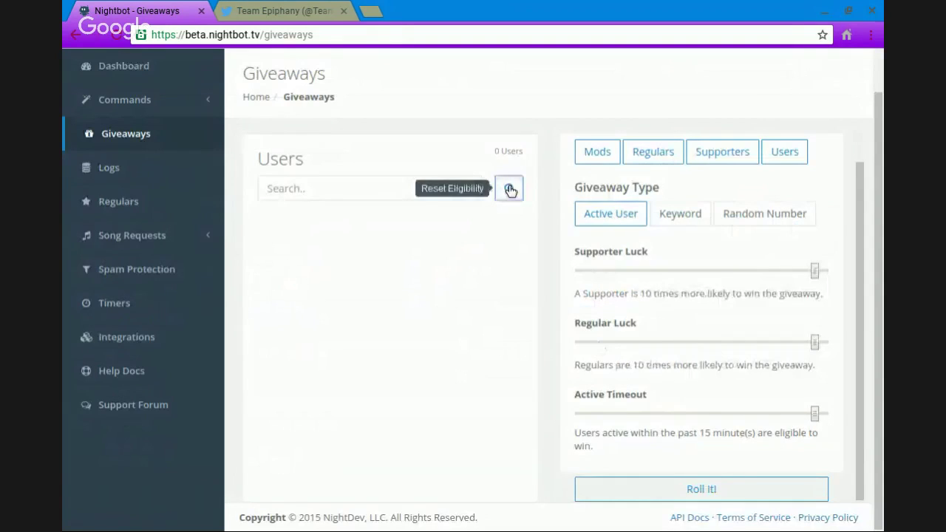
click(659, 219)
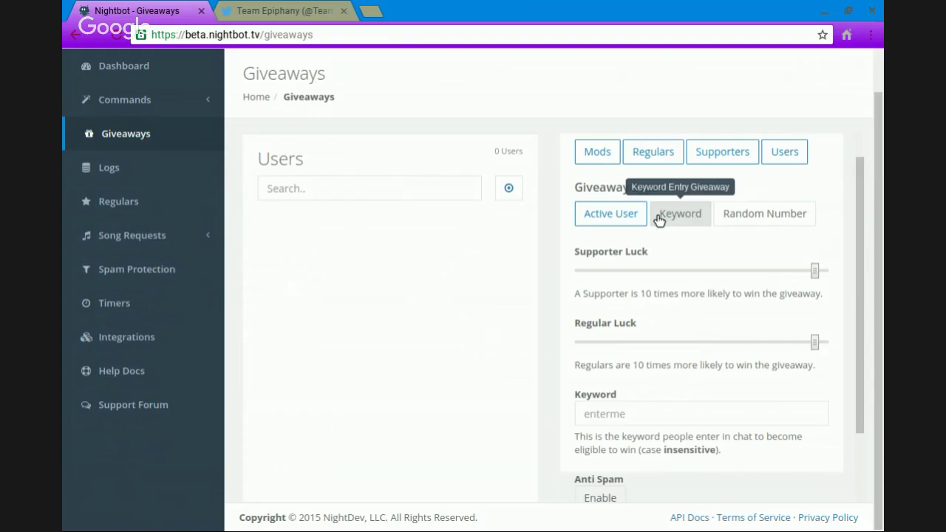
click(766, 214)
click(620, 188)
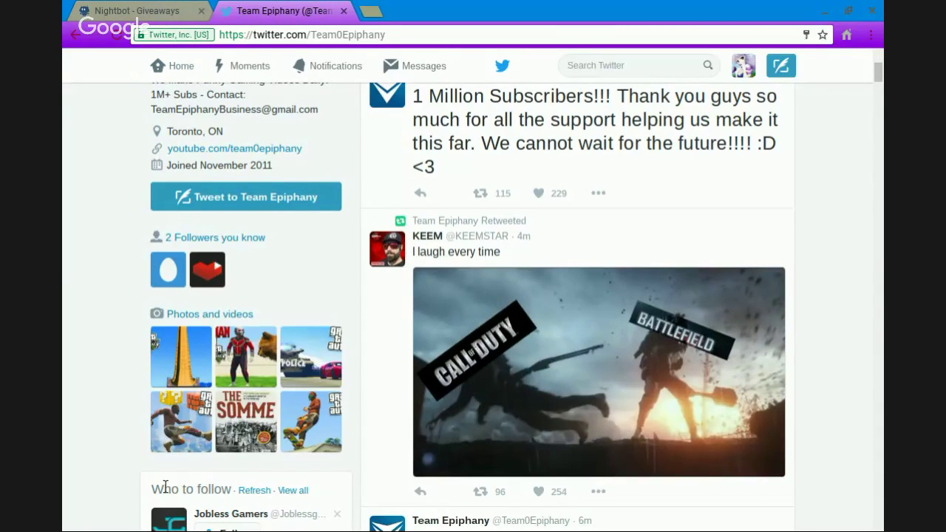
- Return to the Nightbot Giveaways tab showing the 0-100 Random Number giveaway
click(171, 8)
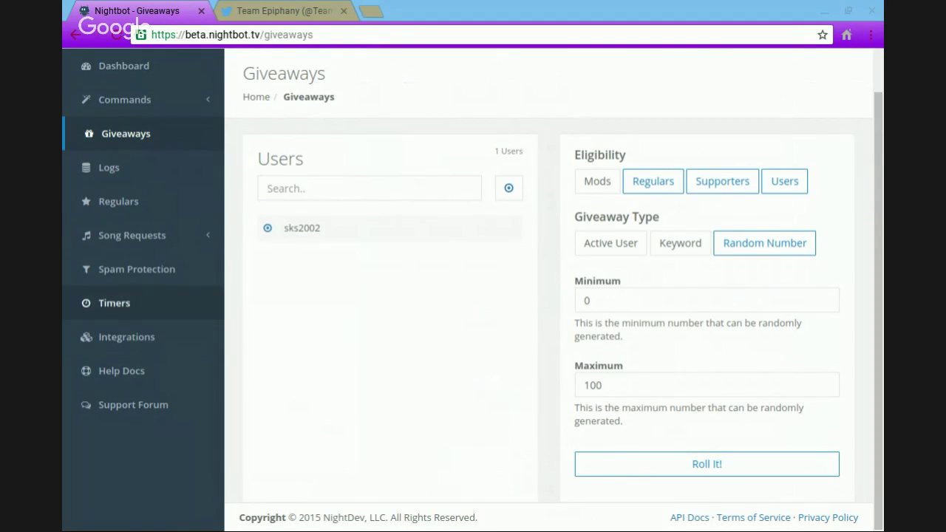
- Expand Song Requests in the sidebar to show AutoDJ and Playlist, then Alt+Tab away
click(160, 235)
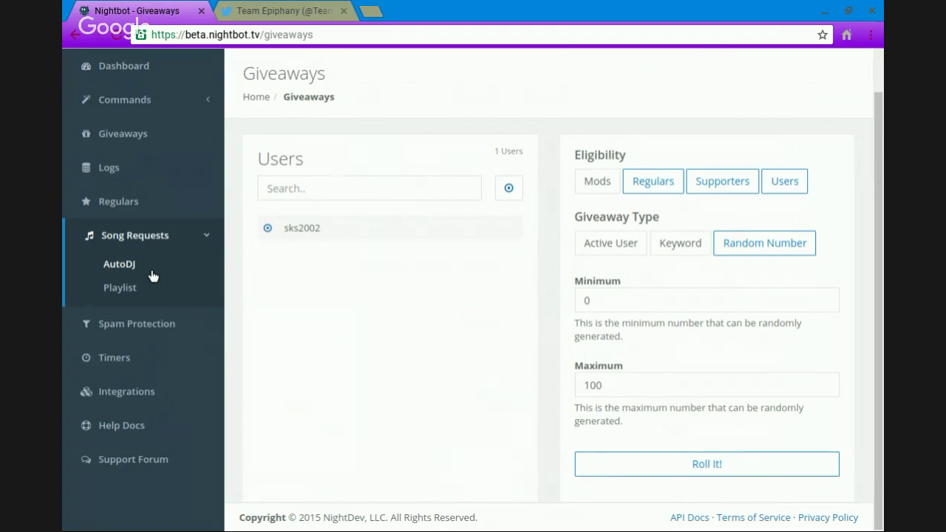
key(alt+Tab)
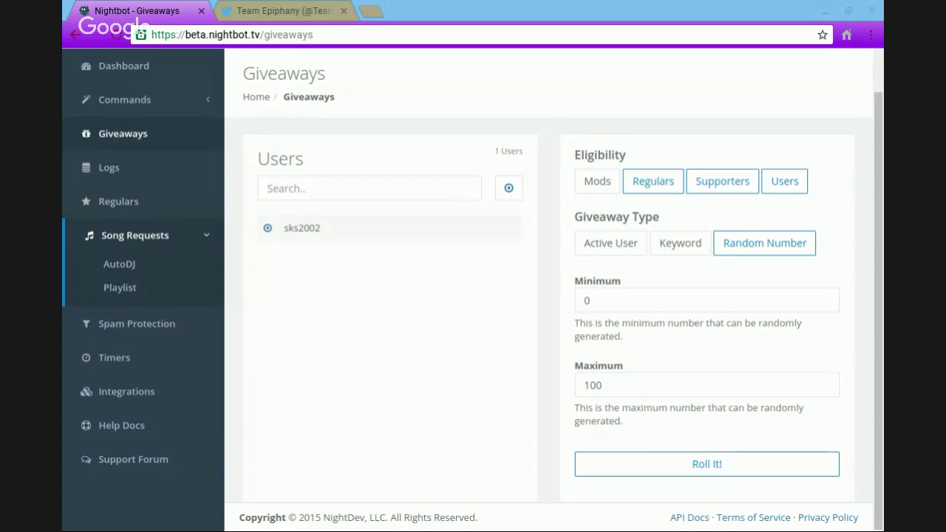
- Open Commands > Default and scroll the enabled built-in commands, from !commands to !winner
click(159, 99)
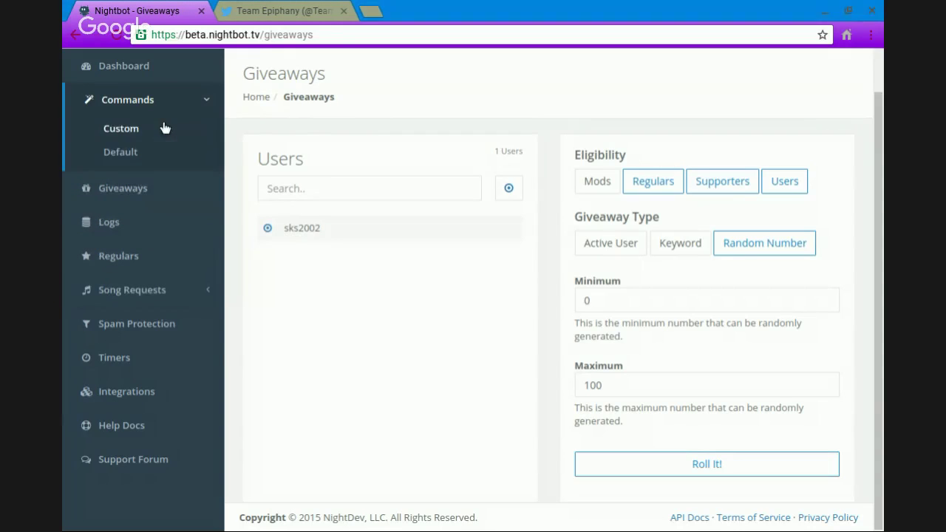
click(152, 152)
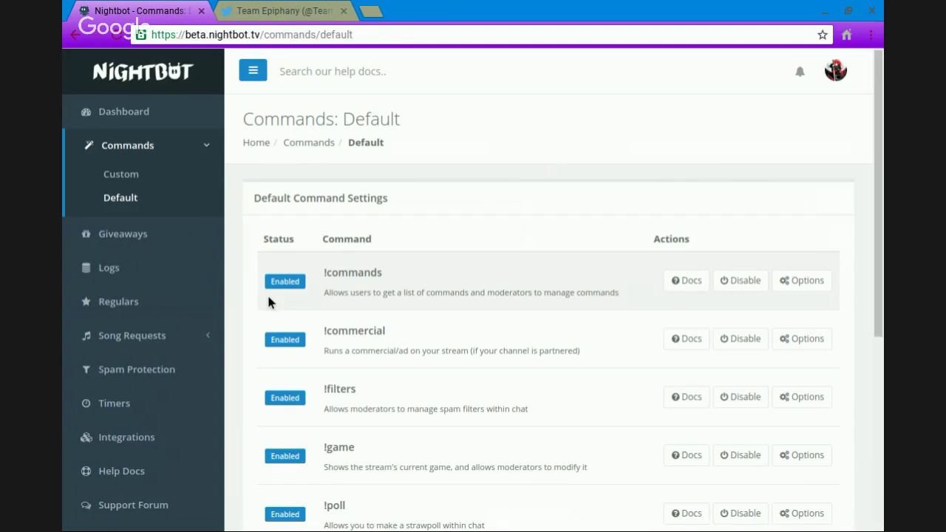
scroll(267, 293, down, 3)
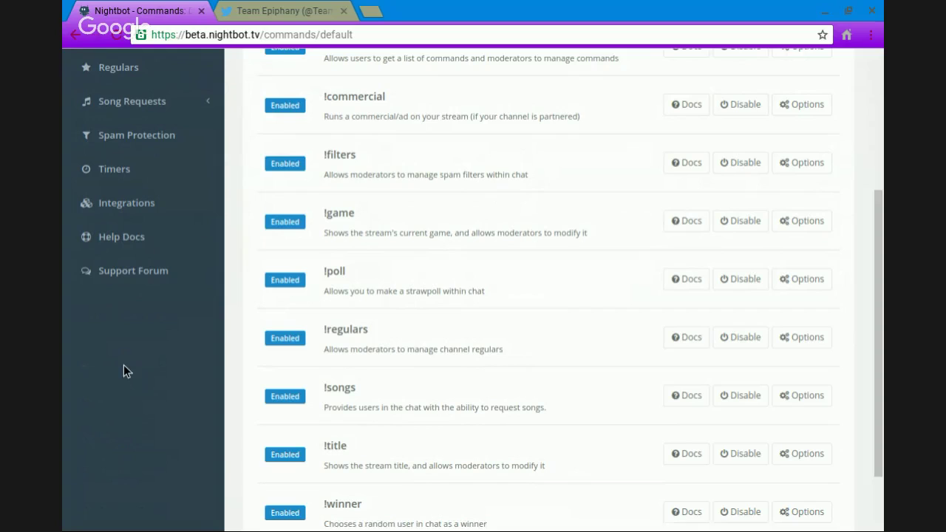
scroll(124, 365, up, 1)
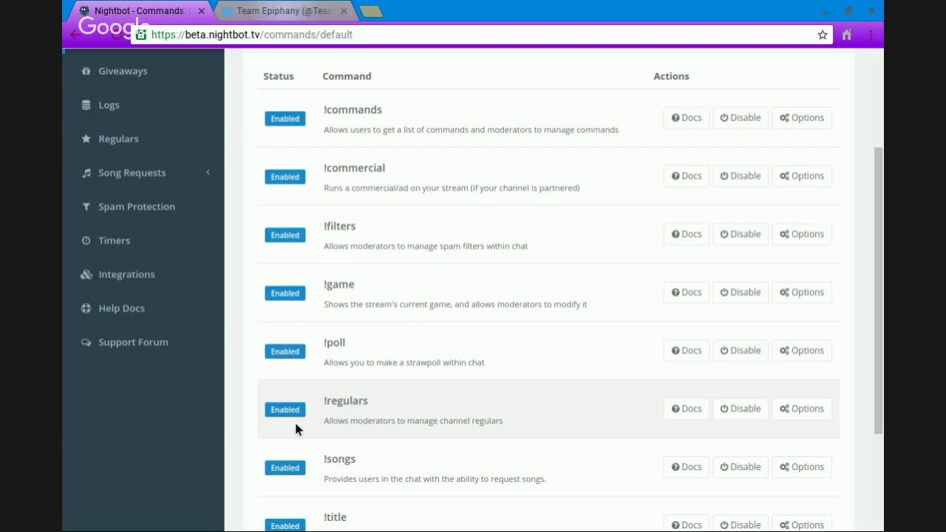
key(ctrl+Tab)
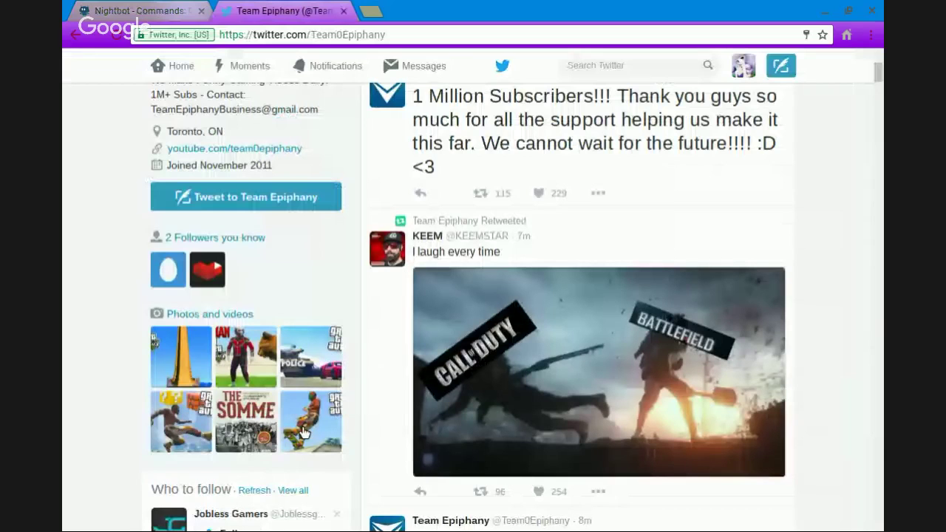
key(ctrl+Tab)
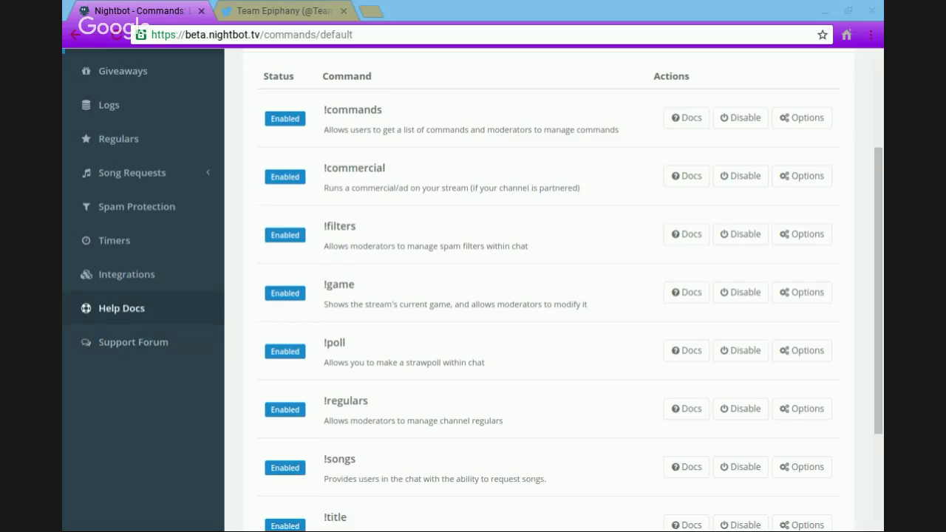
- Turn off Mods and Regulars giveaway eligibility, then view the channel Regulars list showing Nightbot
scroll(547, 295, up, 1)
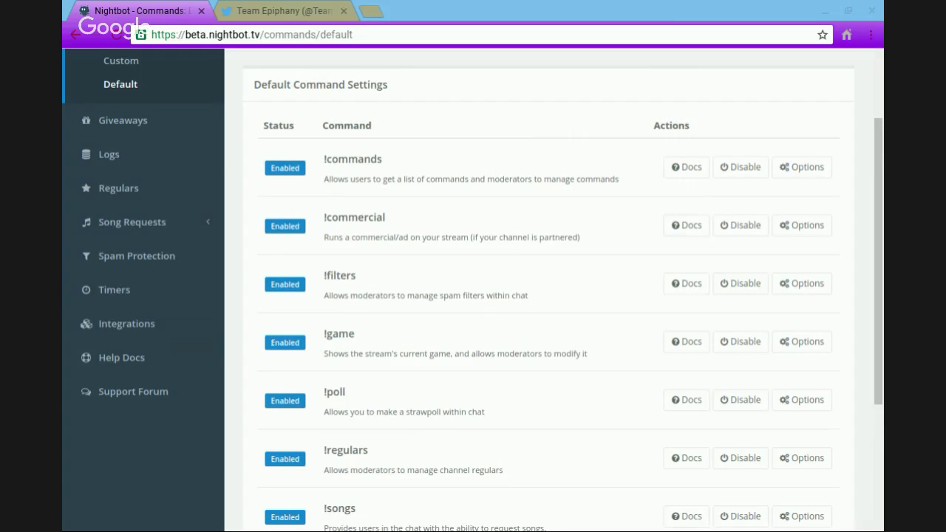
scroll(547, 295, down, 3)
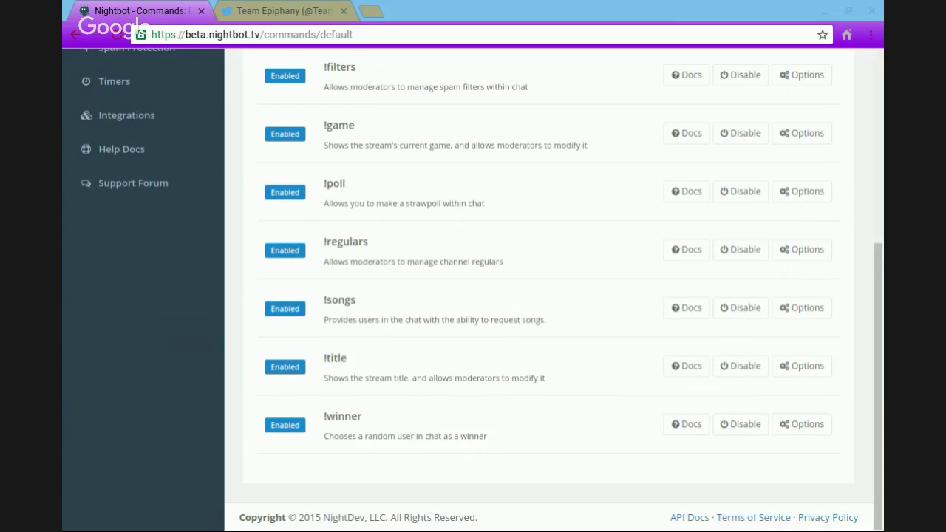
scroll(547, 296, up, 5)
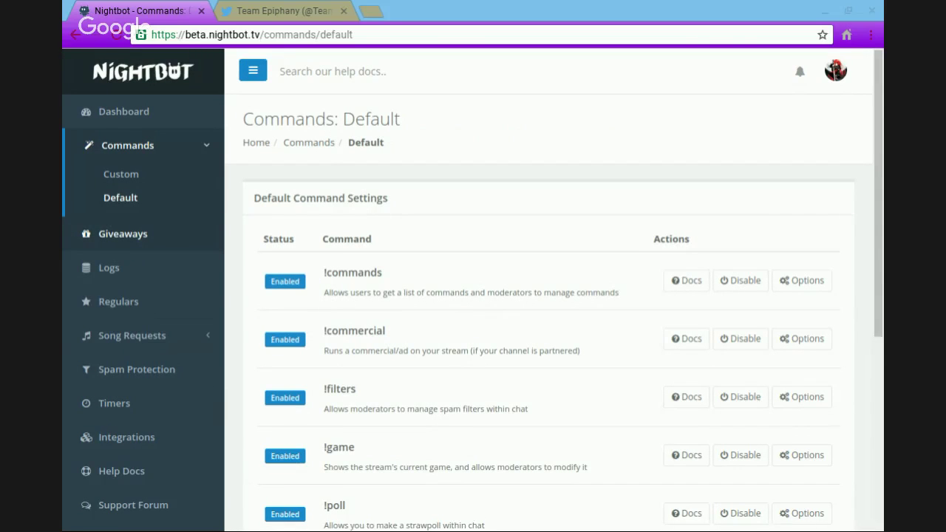
click(139, 239)
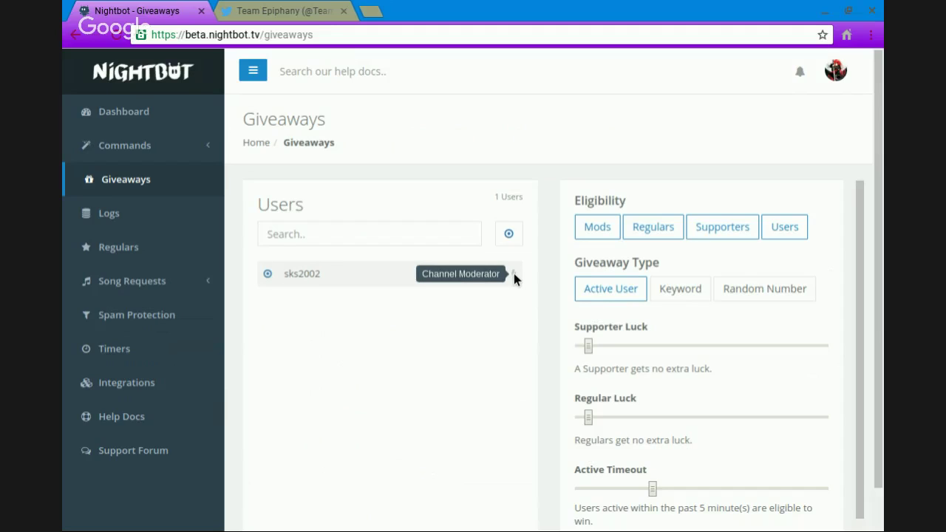
click(649, 232)
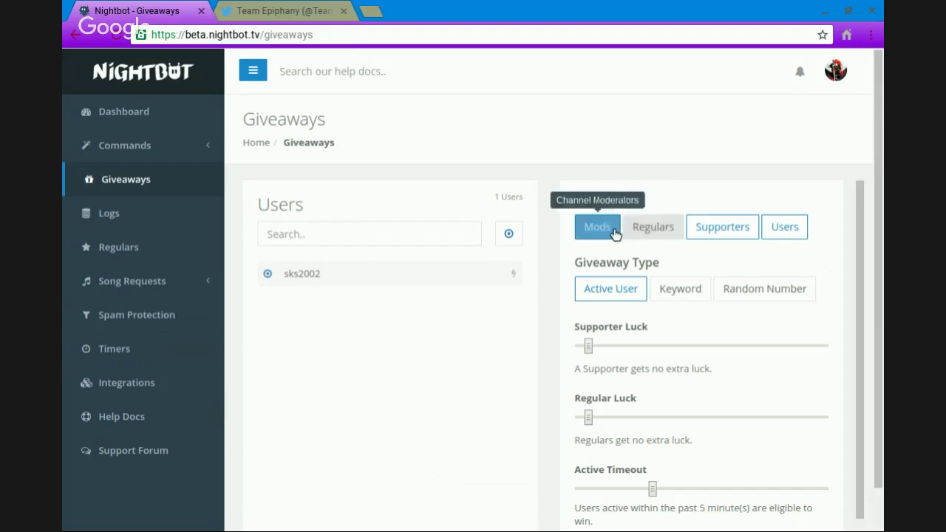
click(602, 229)
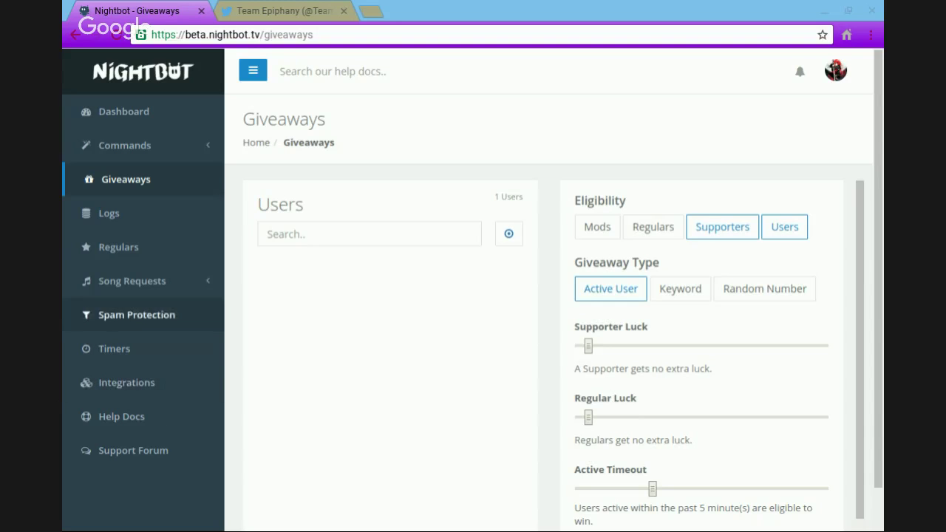
click(136, 256)
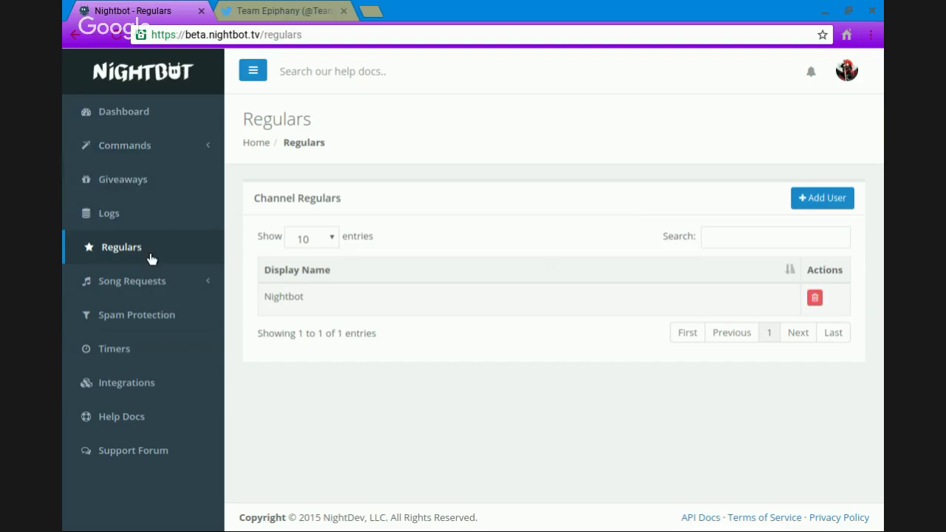
- Browse the Song Requests queue, briefly play then stop the Stephen Walking track, and open Help Docs
click(148, 285)
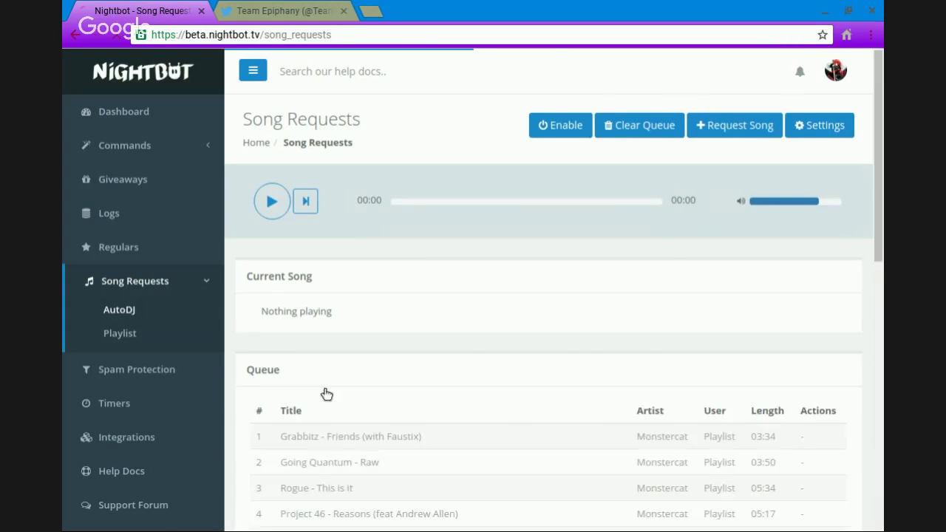
scroll(327, 437, down, 2)
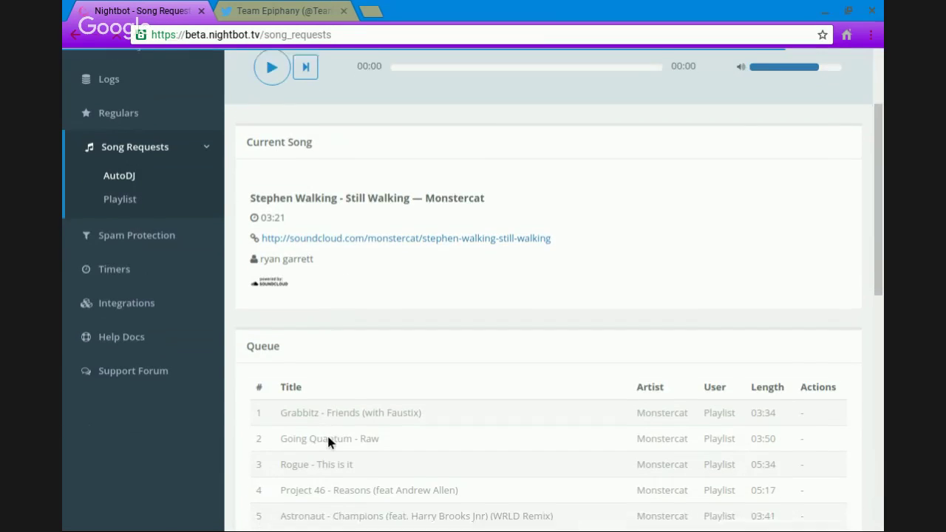
scroll(328, 441, down, 2)
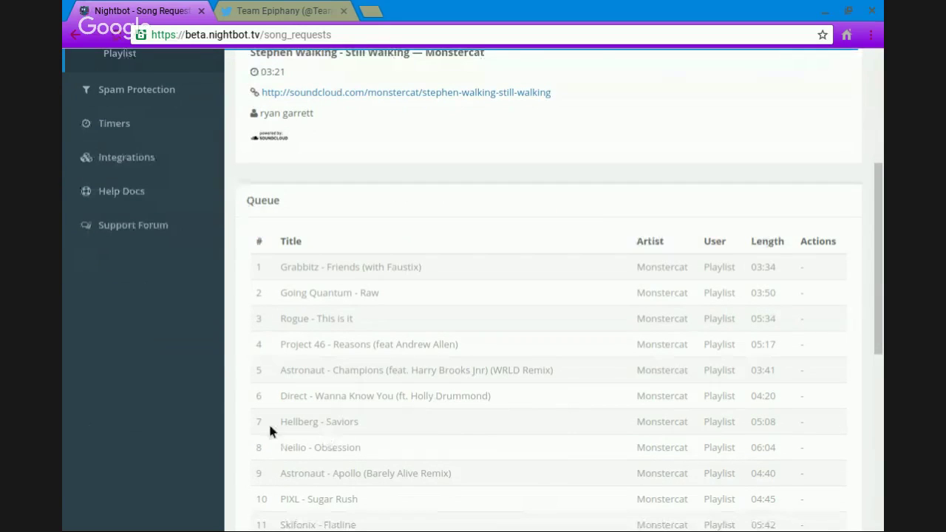
scroll(544, 355, up, 3)
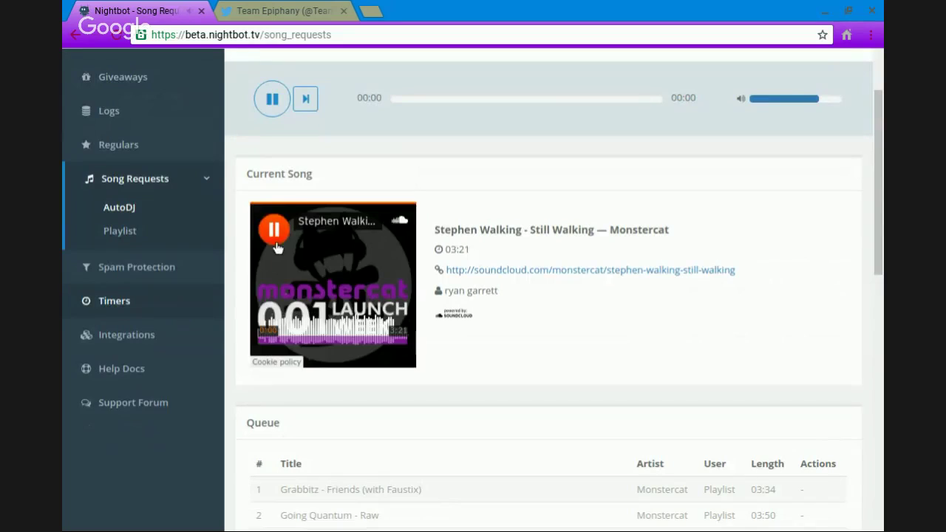
click(275, 232)
click(155, 378)
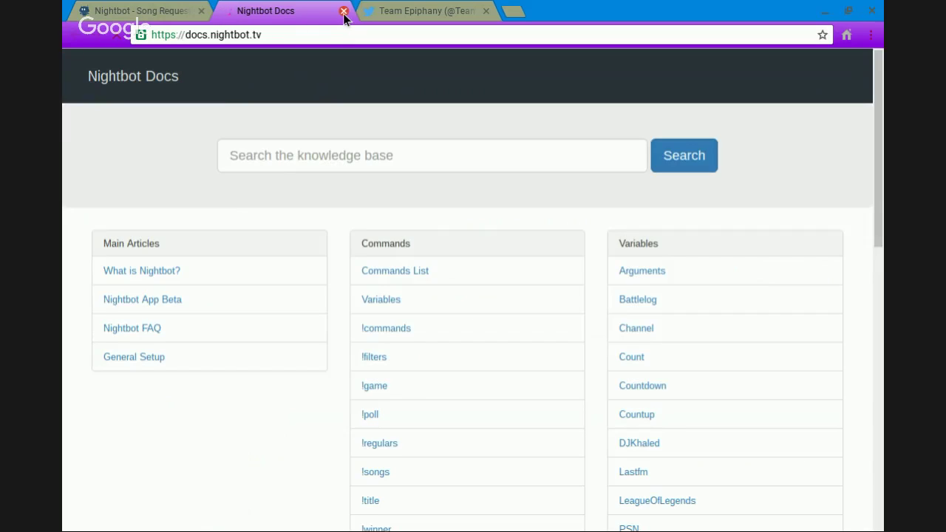
- Close the Nightbot Docs tab, then close the YouTube channel tab, returning to Song Requests
click(344, 12)
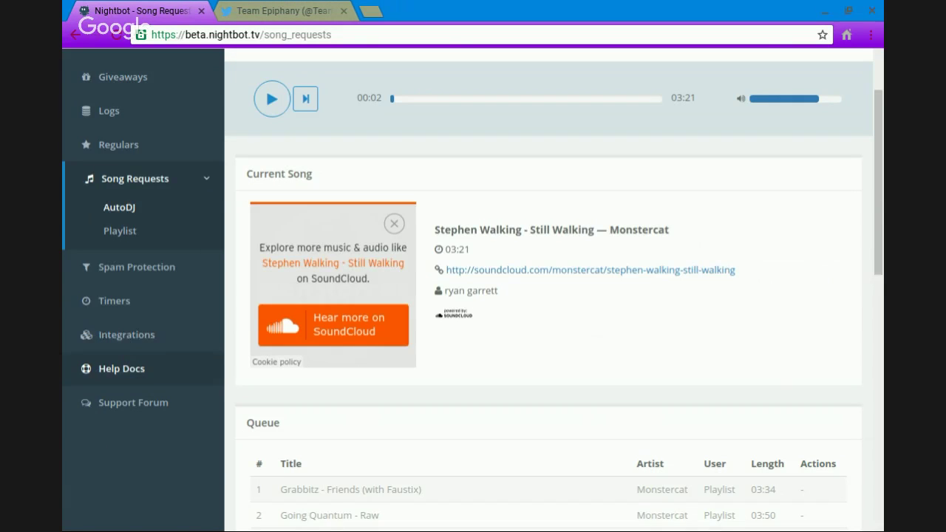
click(122, 369)
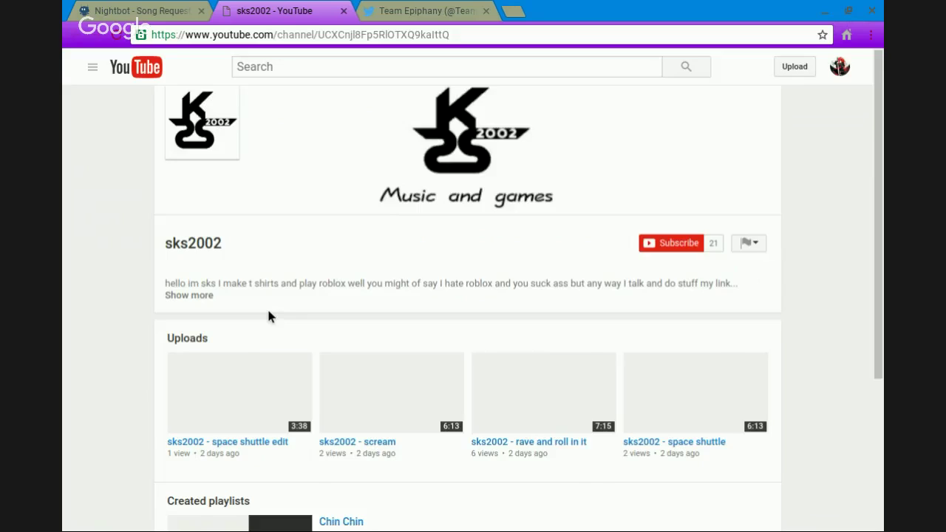
scroll(268, 316, down, 3)
scroll(268, 315, up, 3)
click(343, 10)
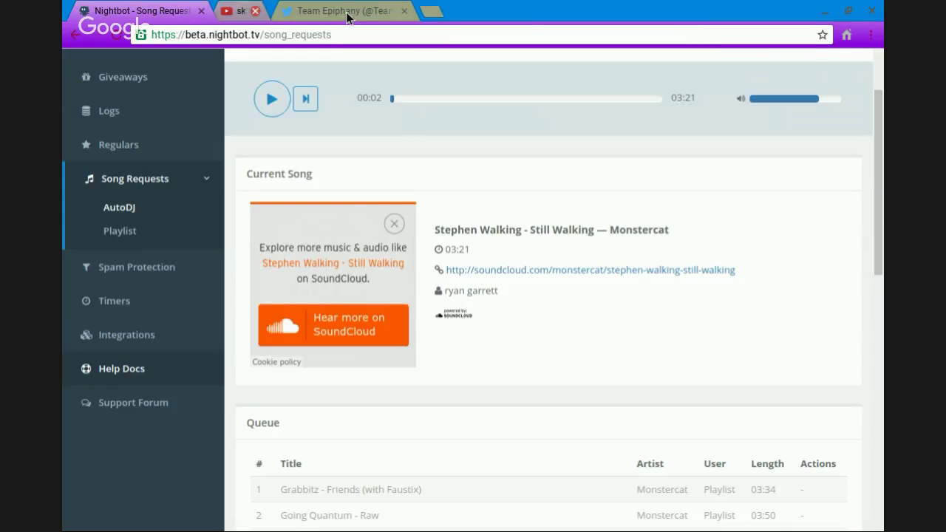
- Scroll through the Discord, Streamtip and Muxy integration cards, then return to the Regulars list
click(161, 341)
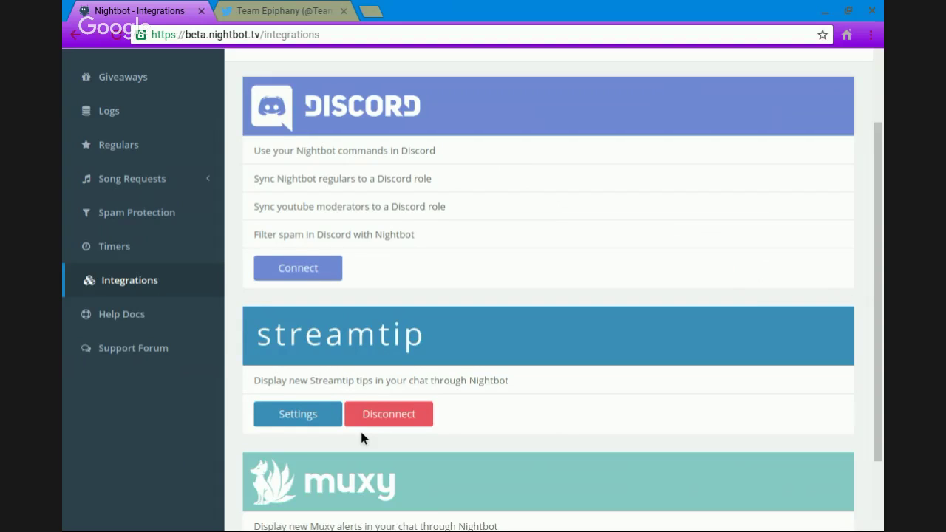
scroll(310, 281, down, 3)
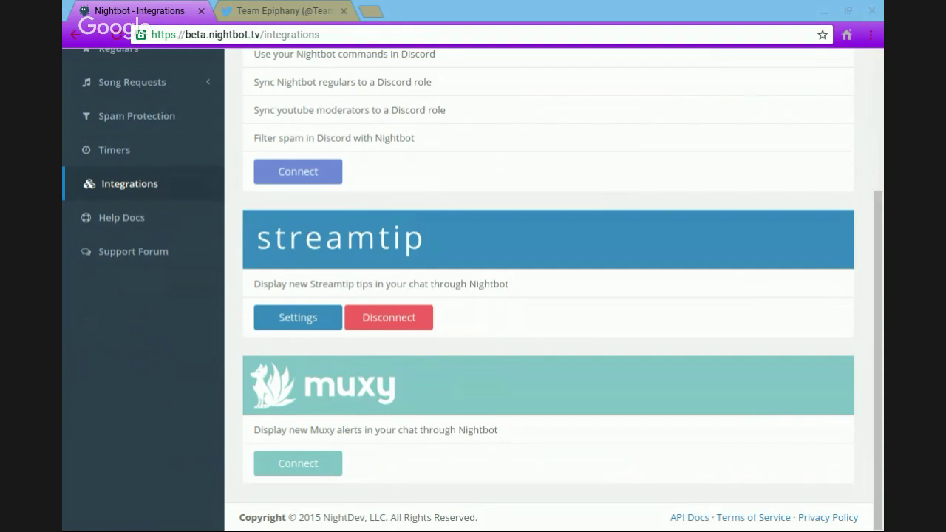
scroll(547, 291, up, 2)
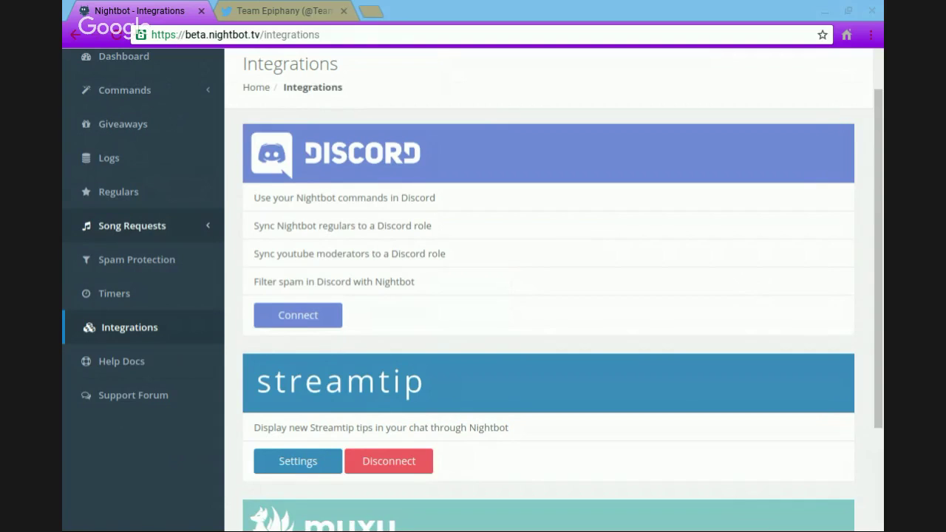
click(150, 204)
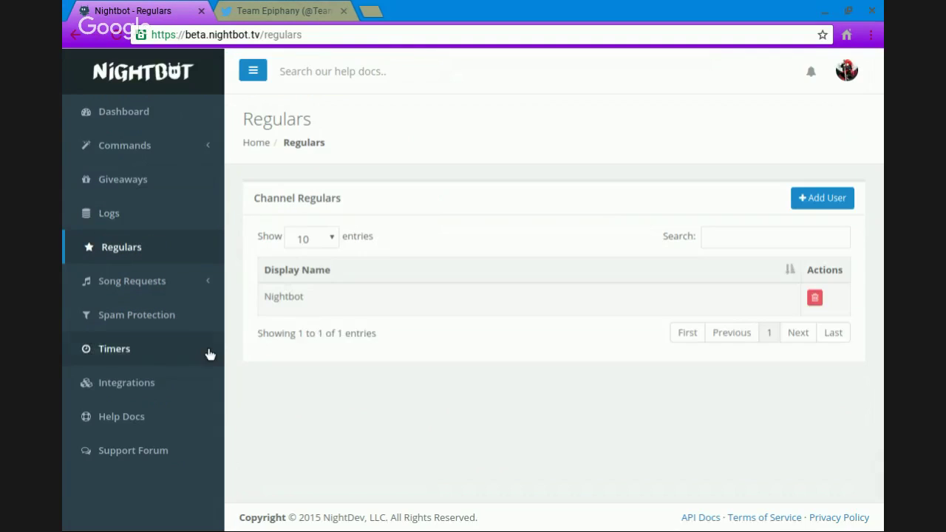
- Go via the Dashboard to Commands > Custom, listing !key, !weather and !youtube
click(136, 141)
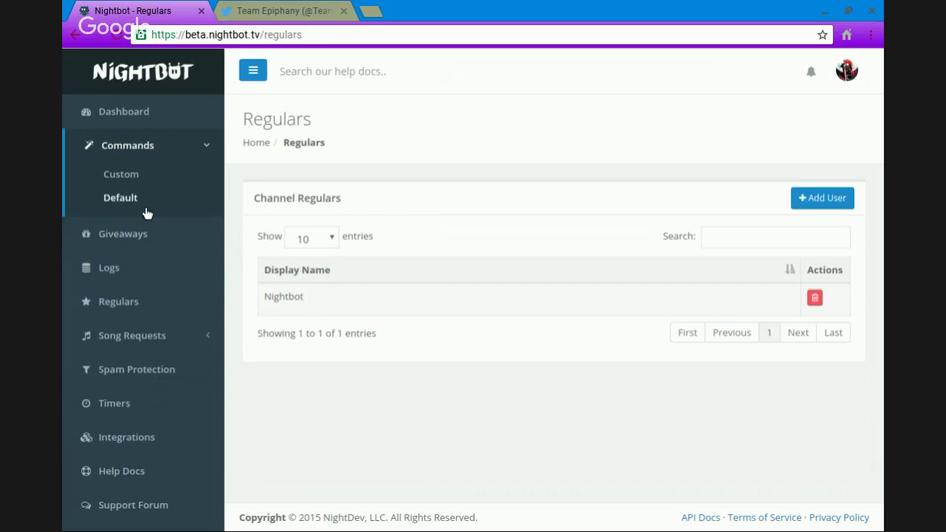
click(151, 120)
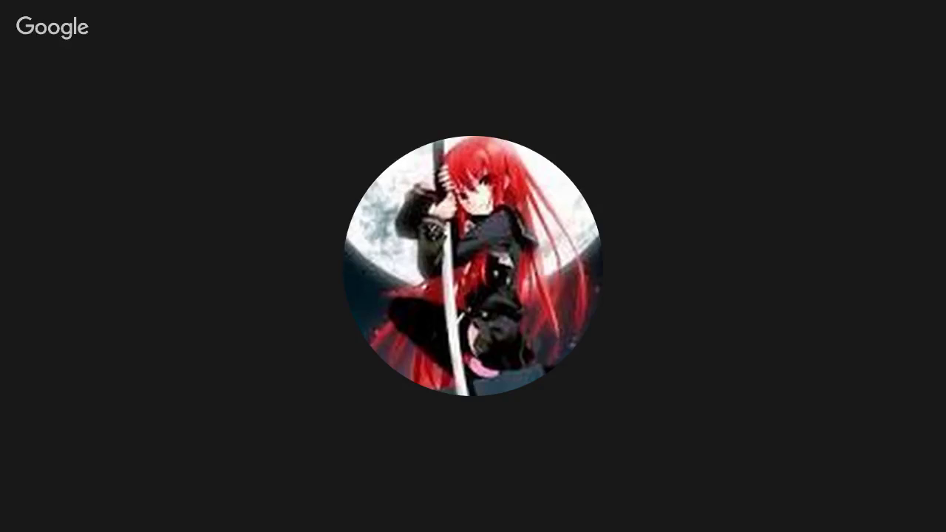
click(146, 173)
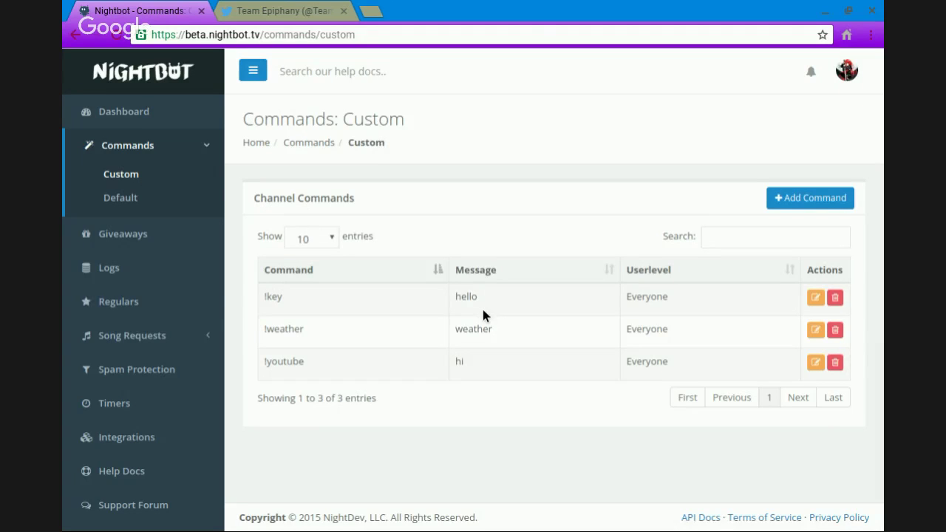